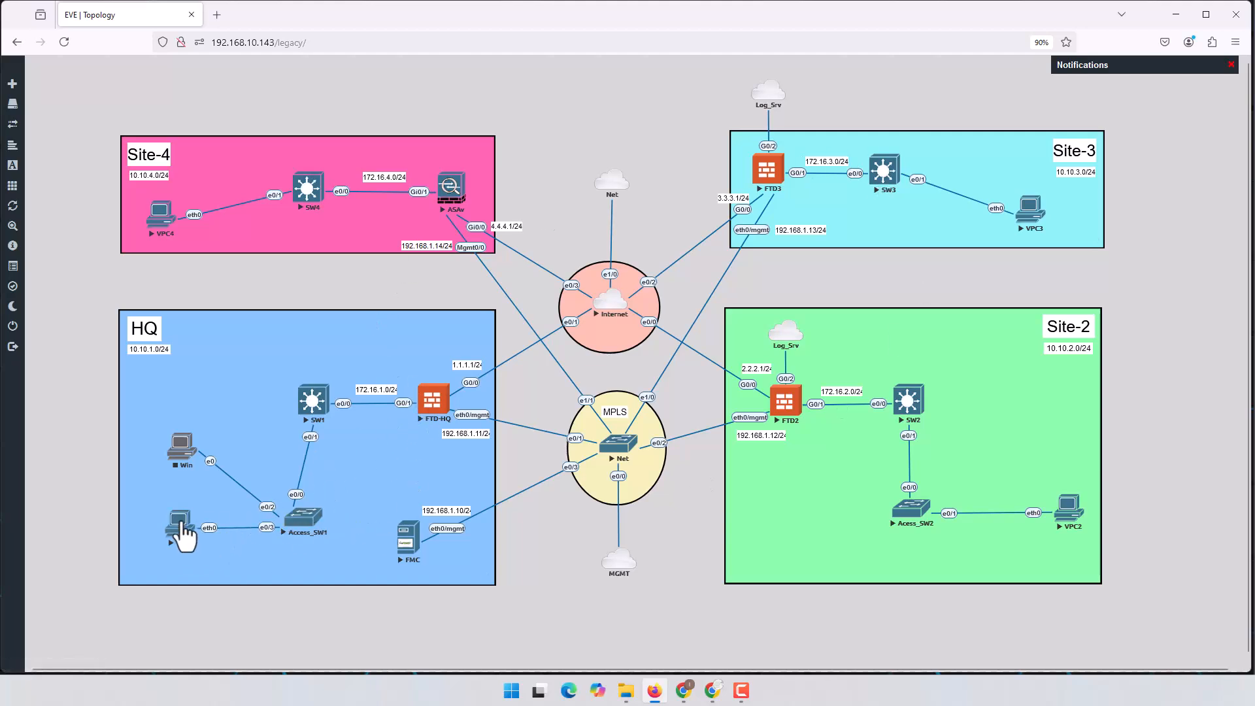
- Open the console of VPC1 in the HQ site and ping 10.10.2.11 in Site-2
click(179, 523)
drag(75, 34, 916, 260)
text(ping 10.10.1.)
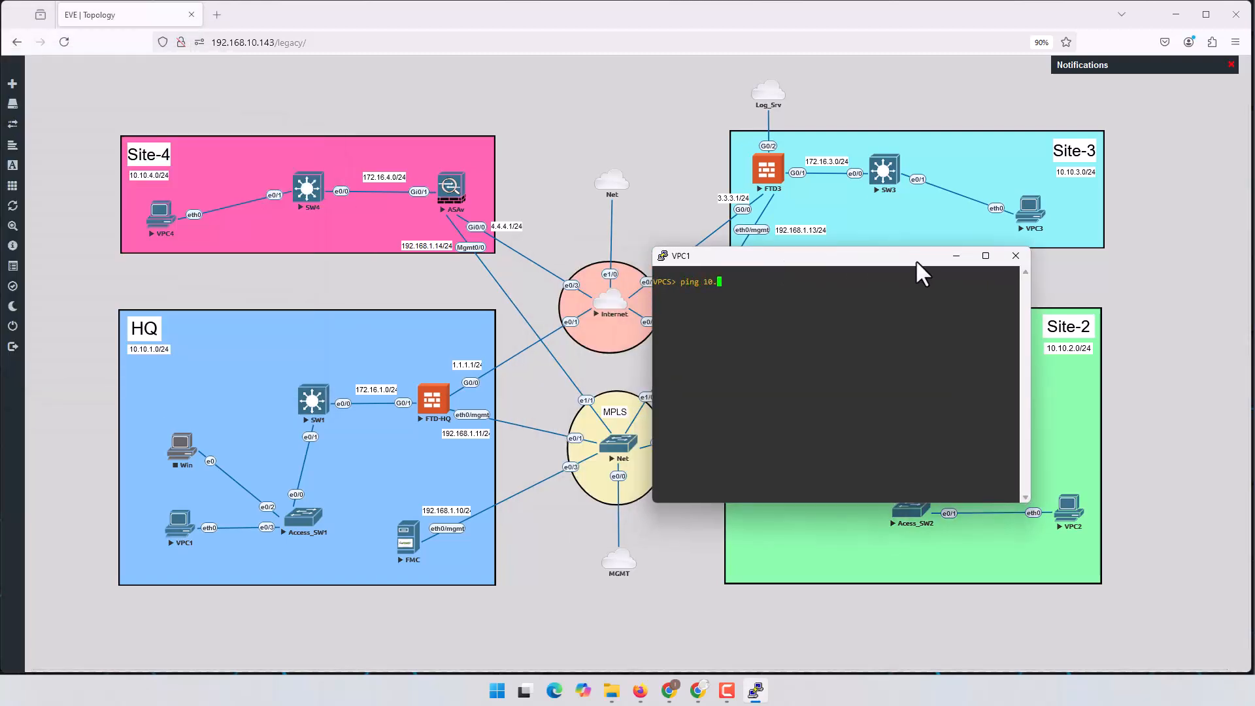
key(BackSpace)
key(BackSpace)
text(2.11)
key(Return)
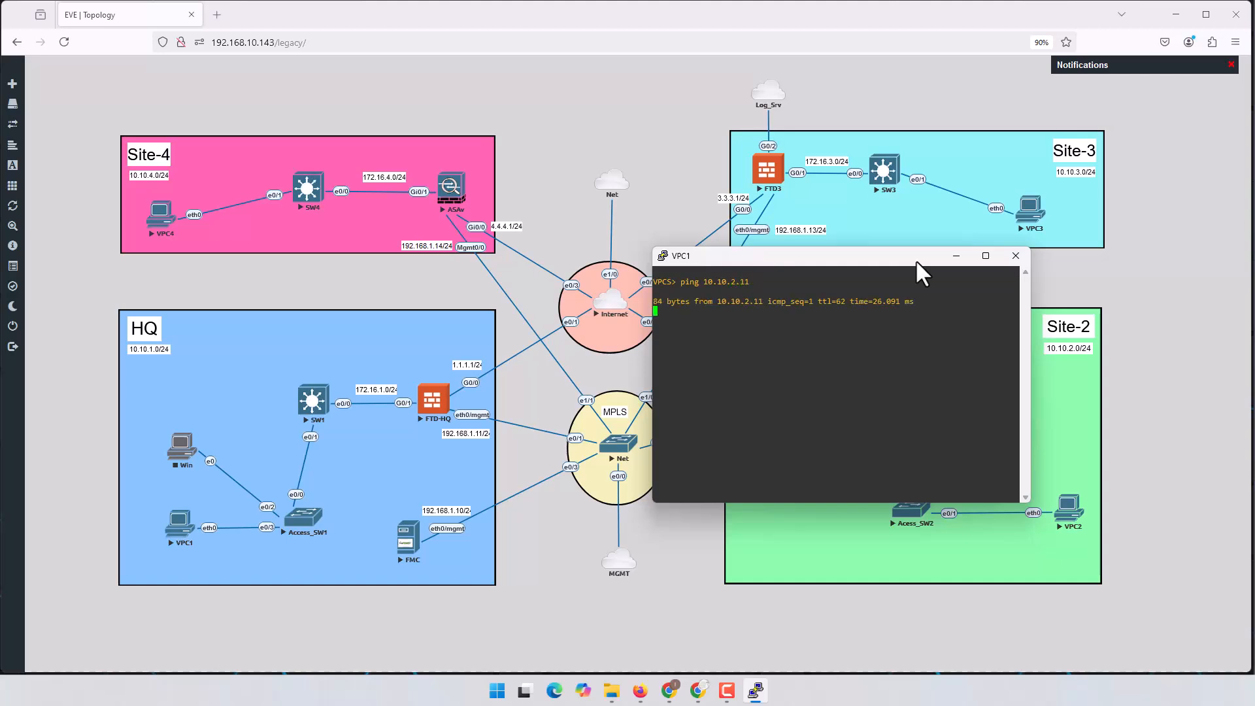
drag(694, 282, 736, 283)
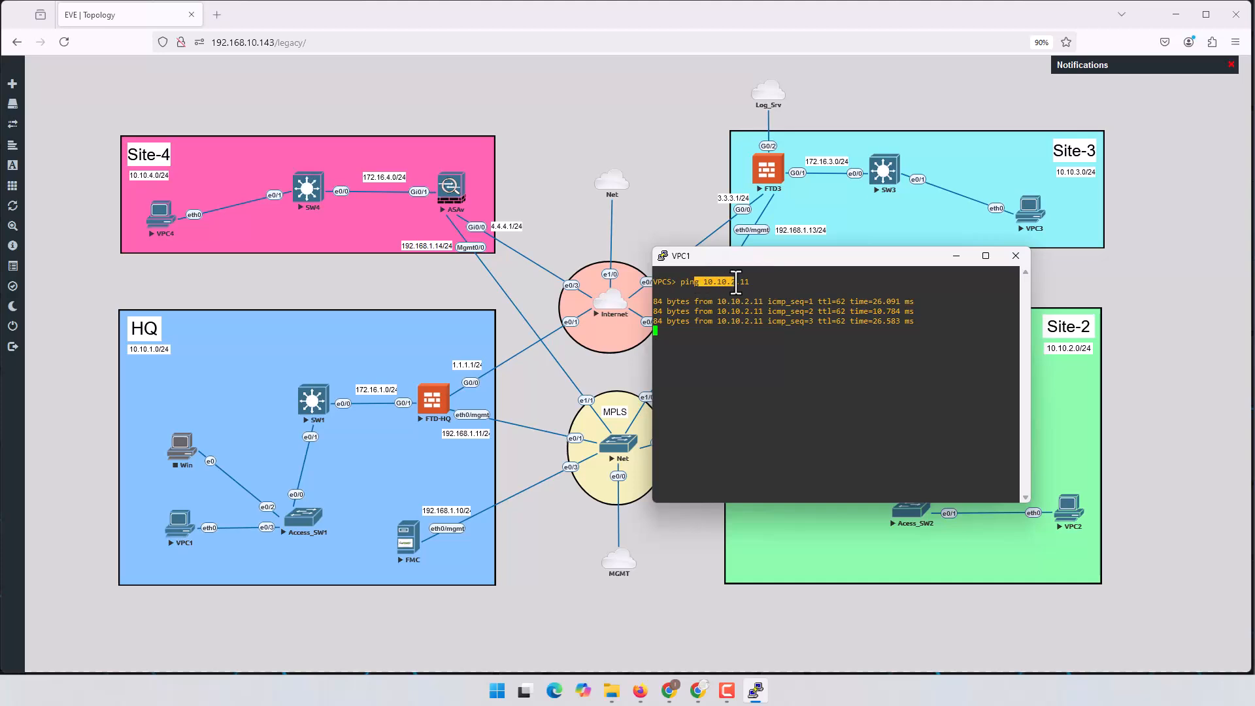
- Stop the running ping on VPC1 and ping 10.10.3.11 in Site-3
key(ctrl+c)
key(Up)
key(Left)
key(Left)
key(Left)
key(BackSpace)
text(3)
key(Return)
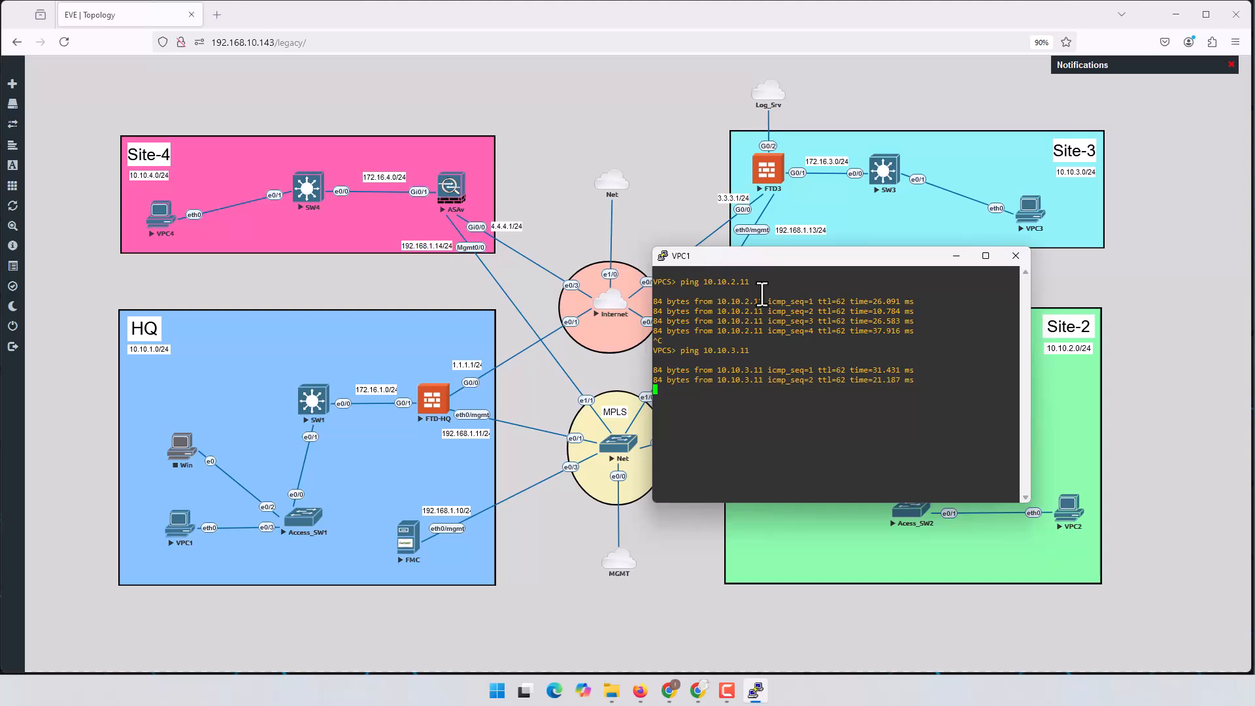
- Ping 10.10.4.11 in Site-4 from VPC1 and stop the ping after a few replies
key(ctrl+c)
key(Up)
key(Left)
key(Left)
key(Left)
key(BackSpace)
text(4)
key(Return)
key(ctrl+c)
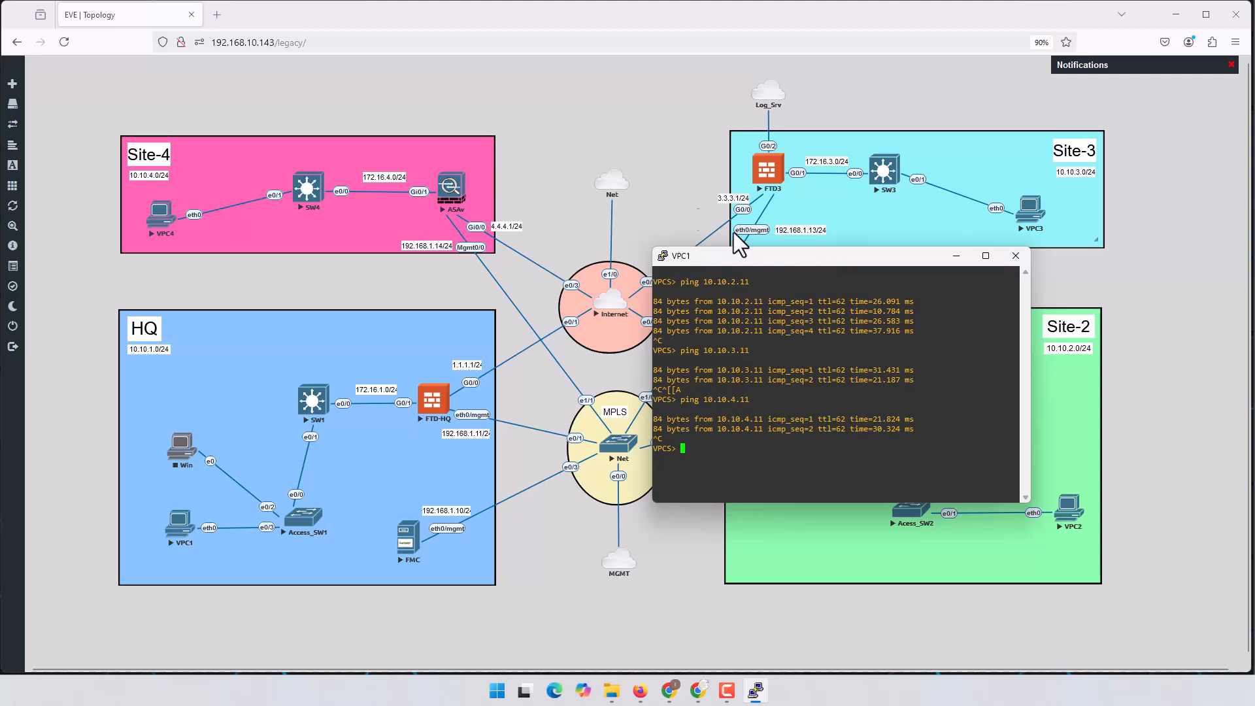
- View the lab's details, close them, and lock the lab topology
click(37, 335)
mouse_move(39, 314)
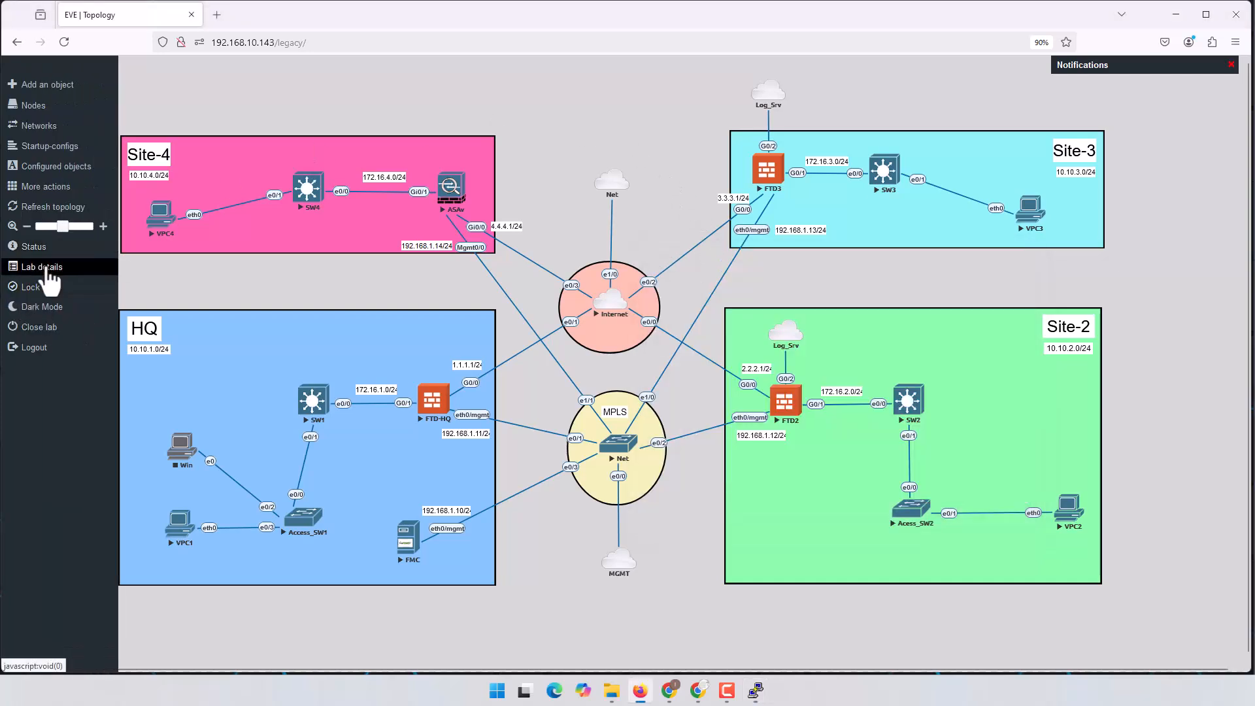
click(41, 268)
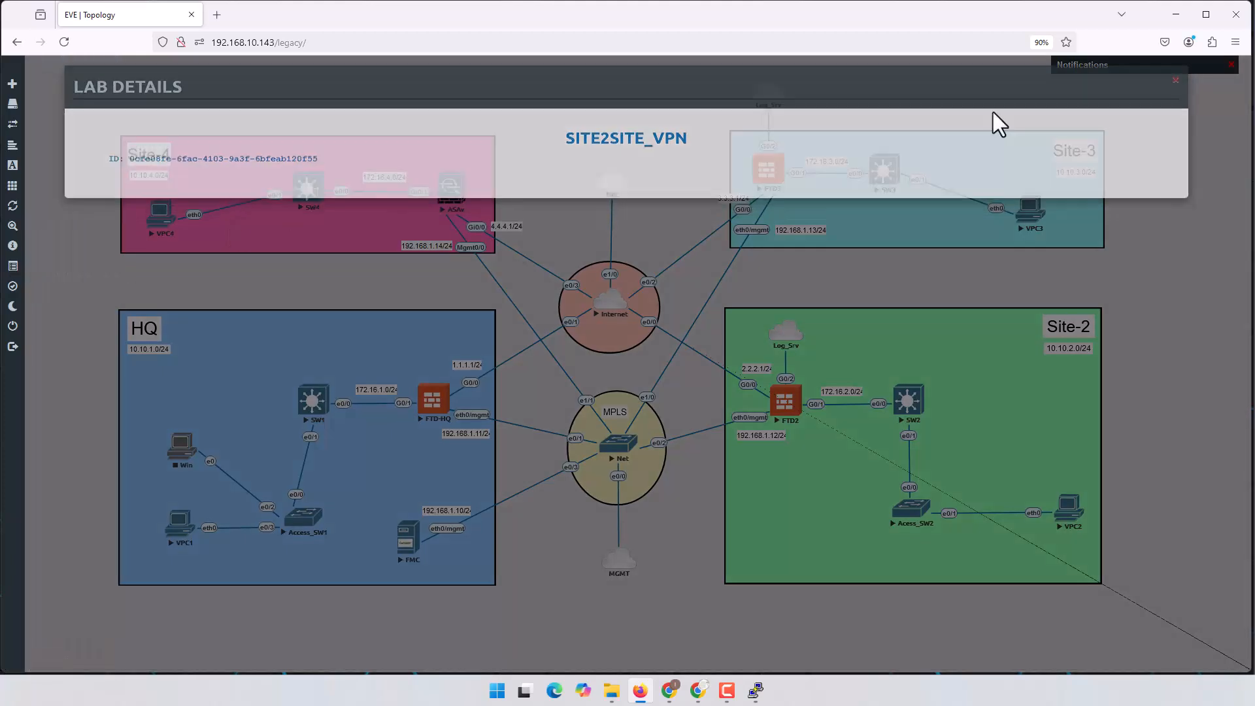
click(1175, 82)
mouse_move(30, 301)
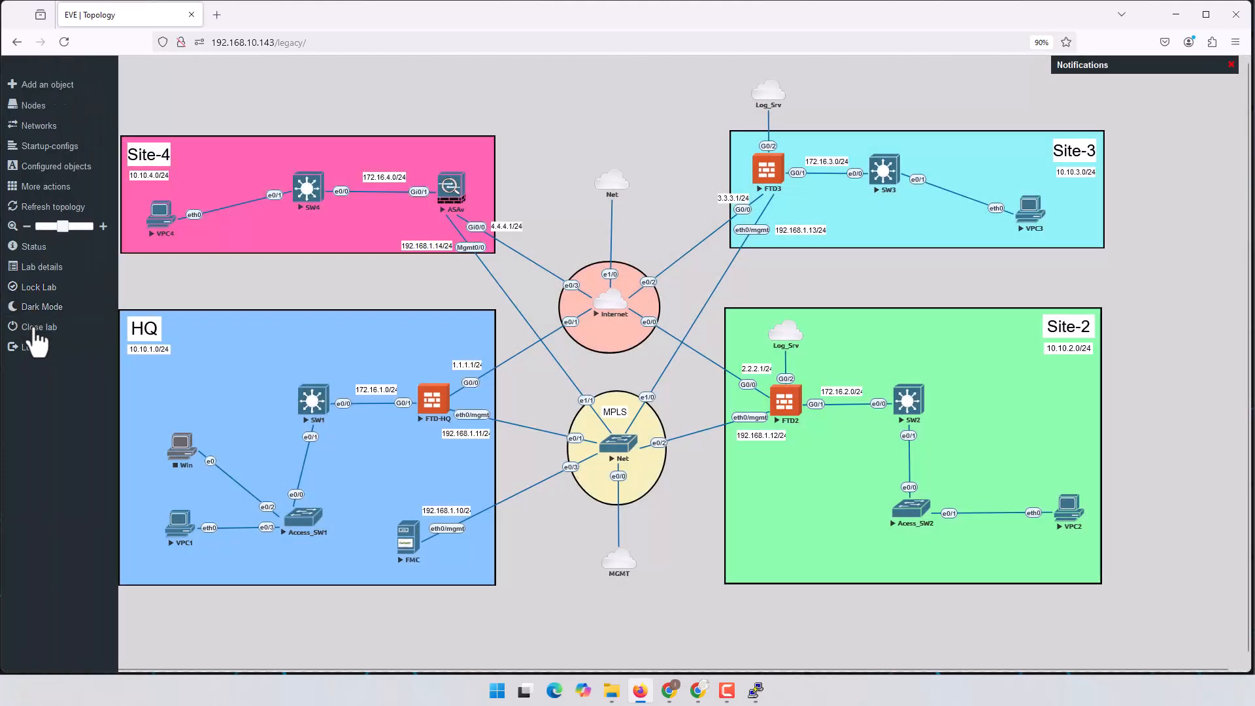
click(37, 288)
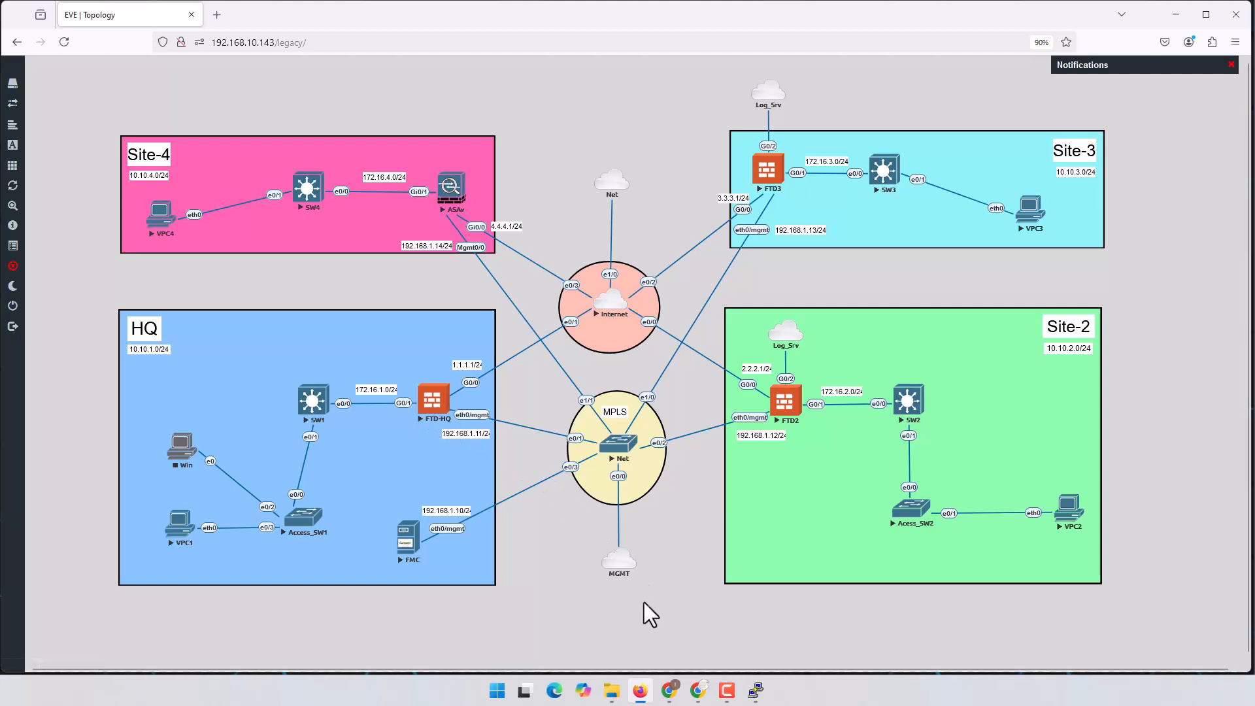
- Switch to Firepower Management Center in Chrome and open the list of access control policies
click(669, 689)
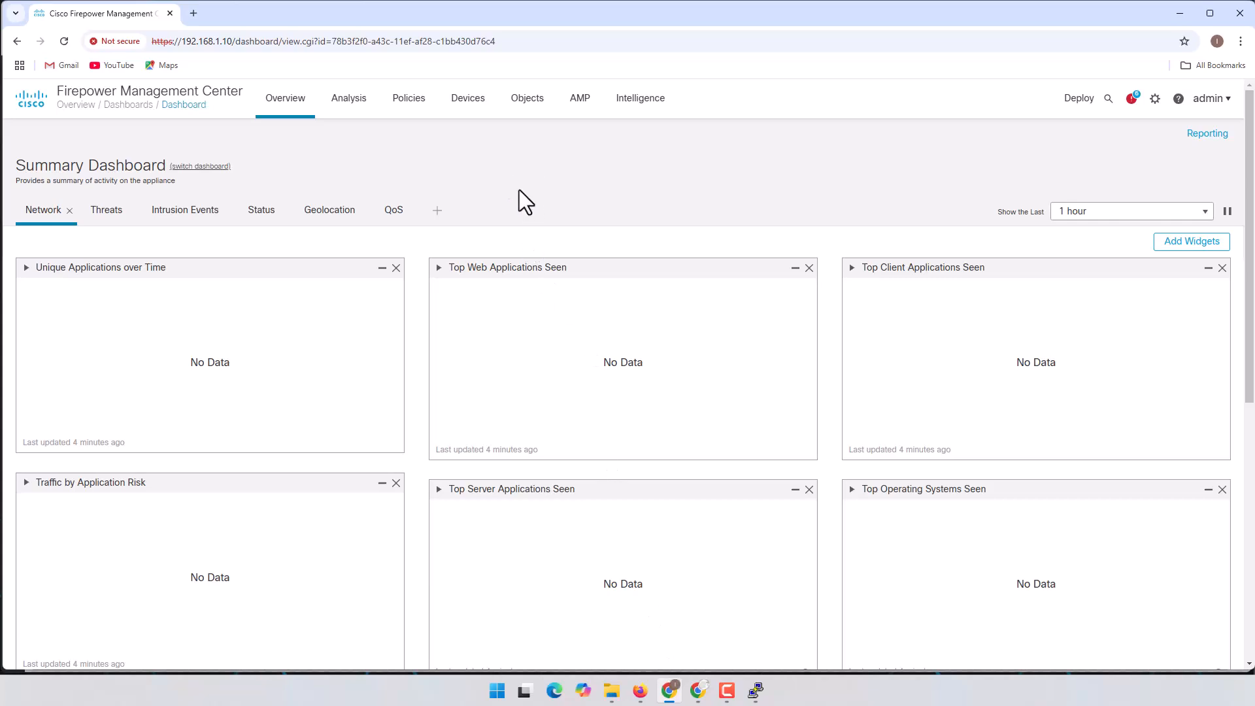
mouse_move(412, 107)
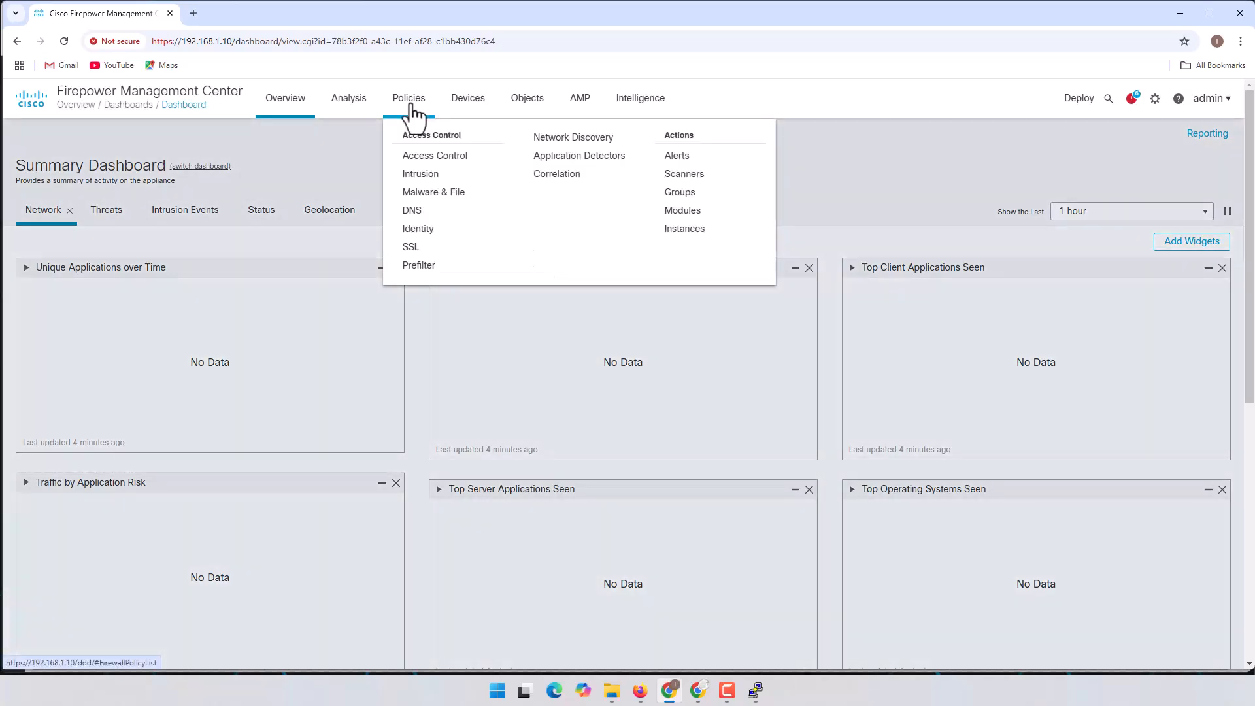
click(438, 157)
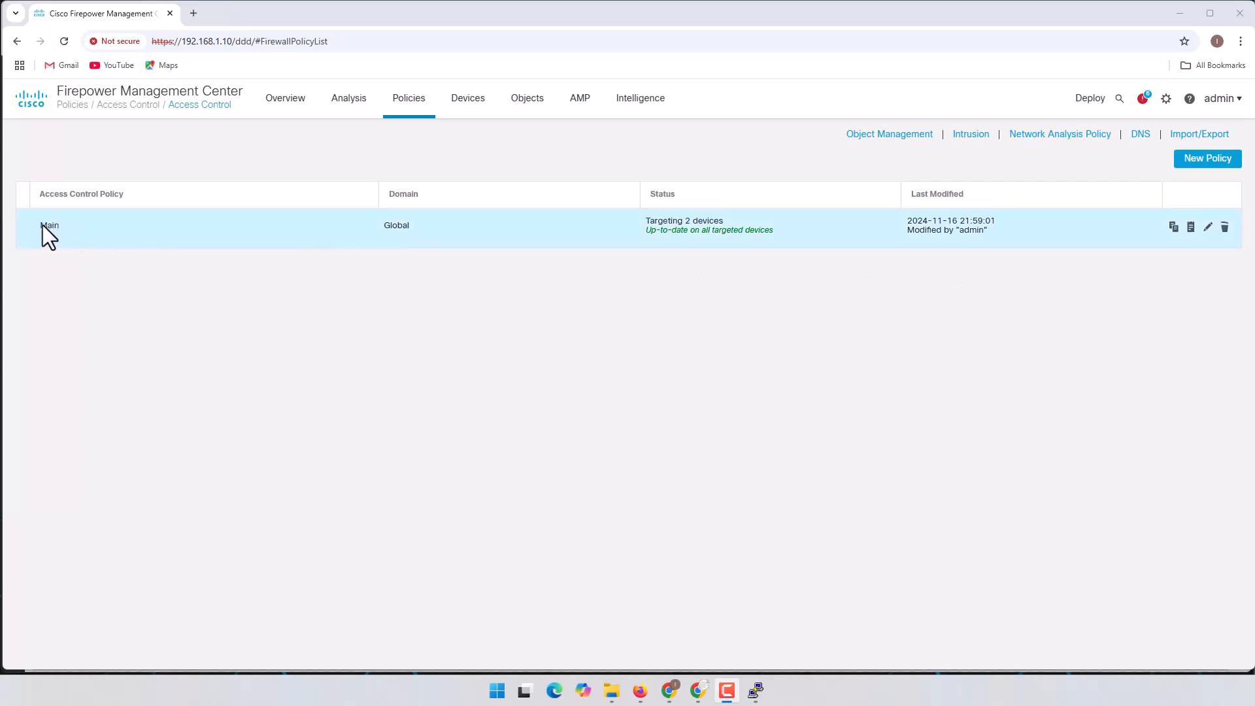
- Examine the Main access control policy and its blank rule form, and leave both without saving
click(1207, 229)
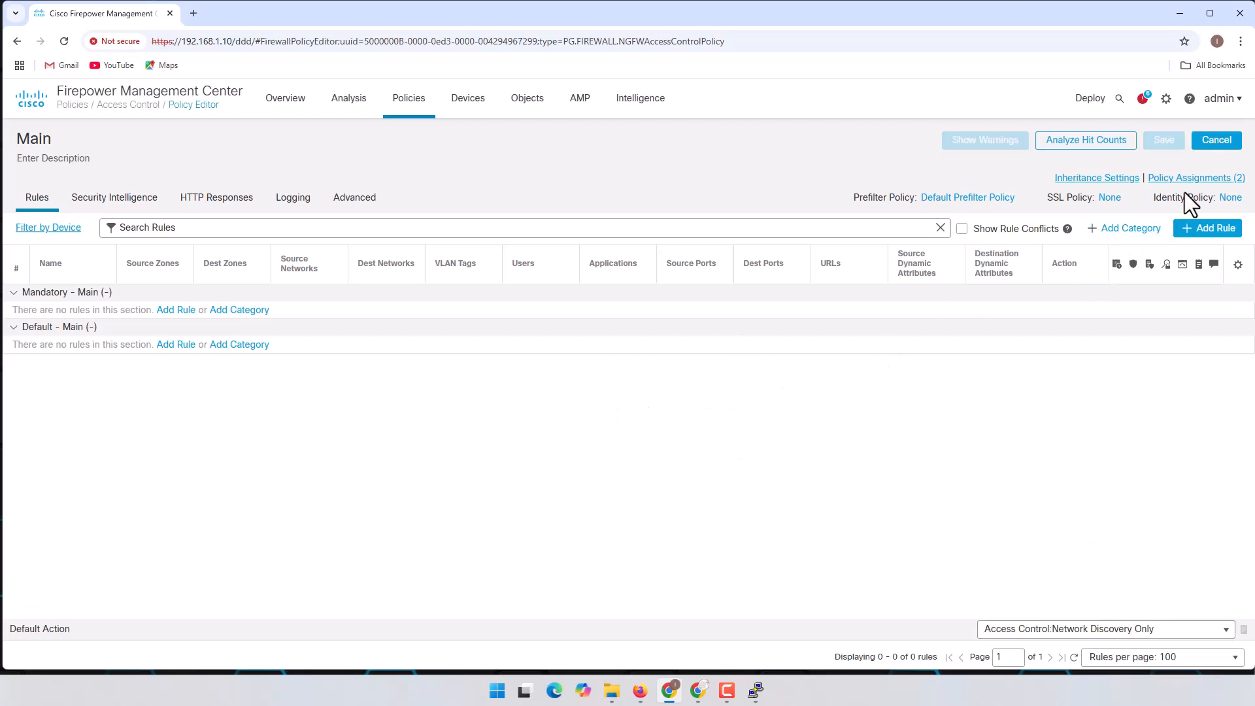
click(1206, 233)
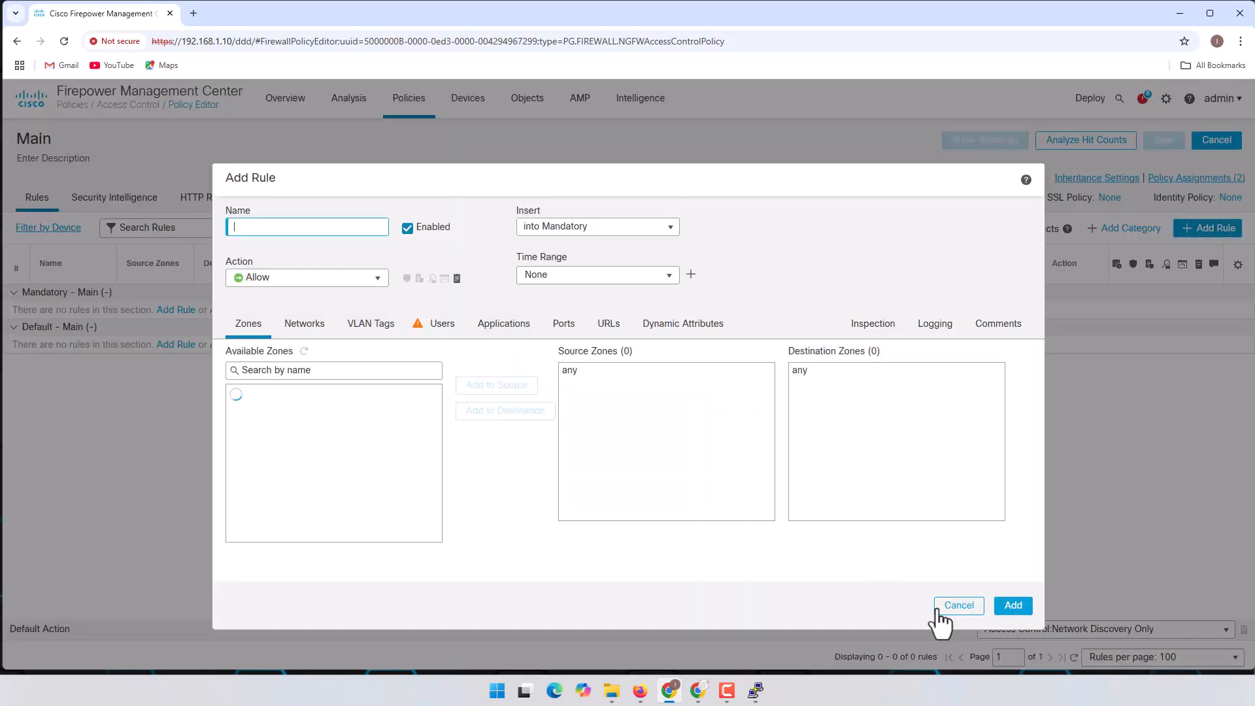
click(959, 605)
click(1216, 141)
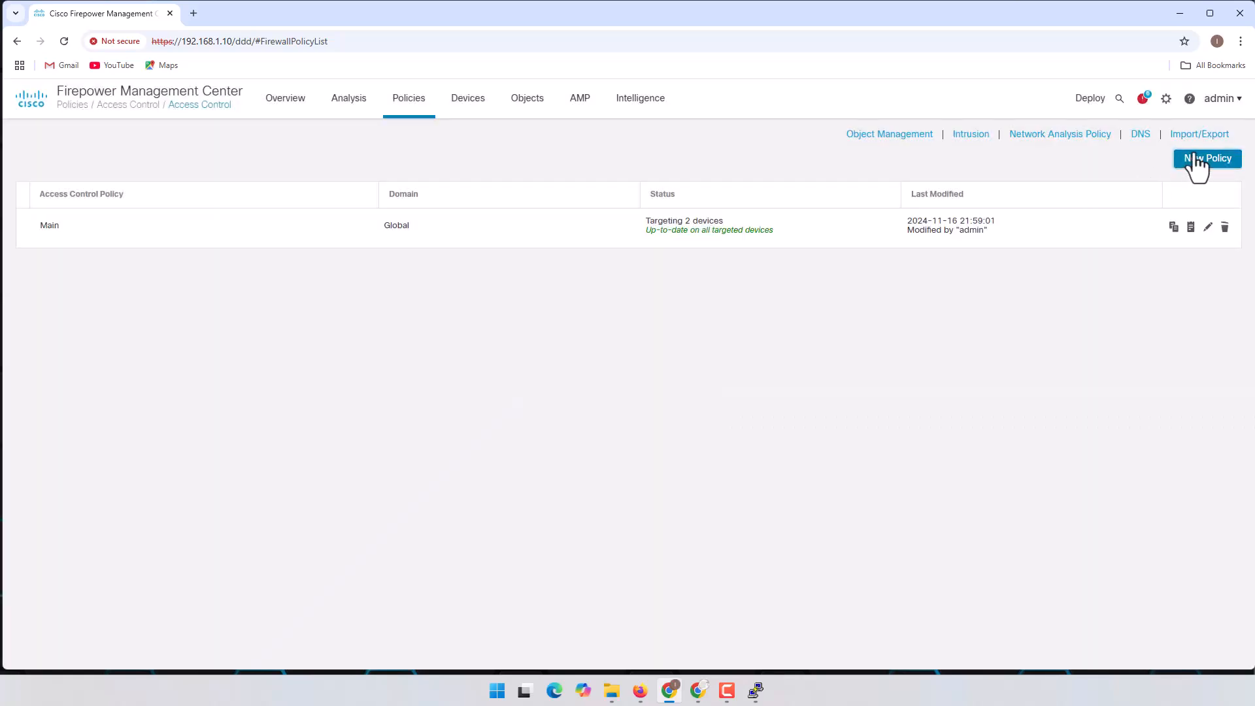
- Start a new access control policy named FTD_HQ_PO with base policy None and default action Block all traffic
click(1196, 163)
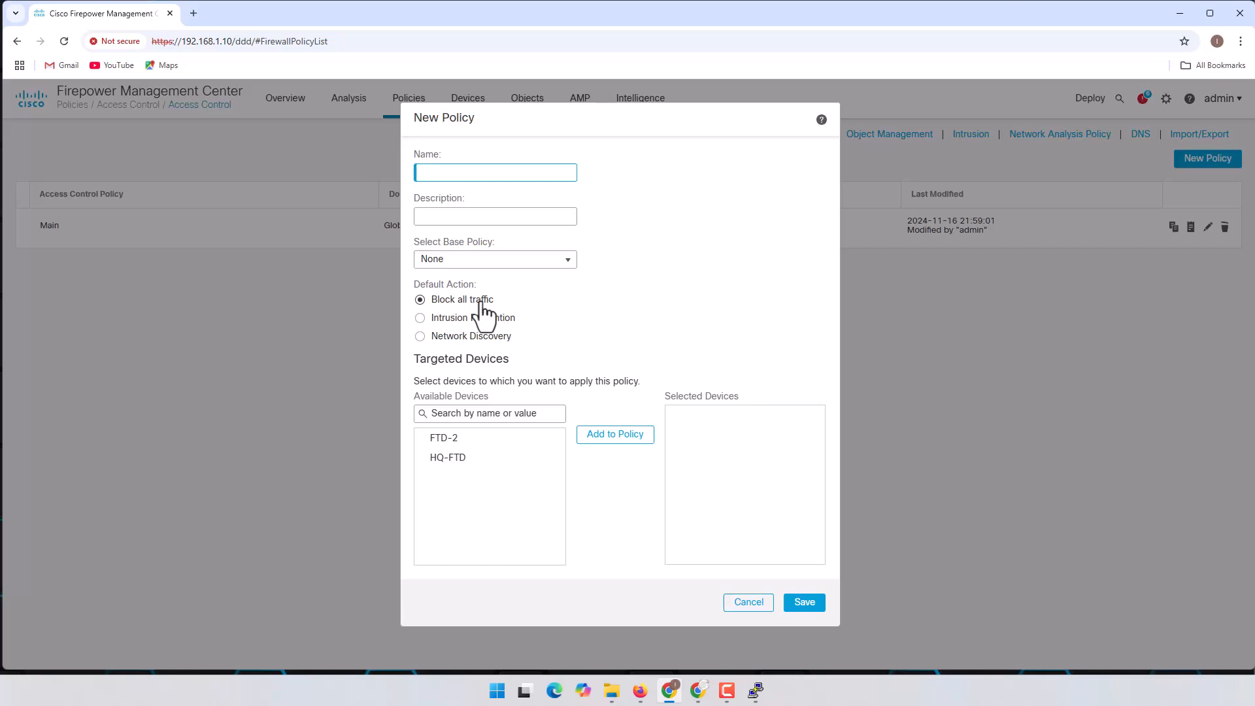
click(456, 171)
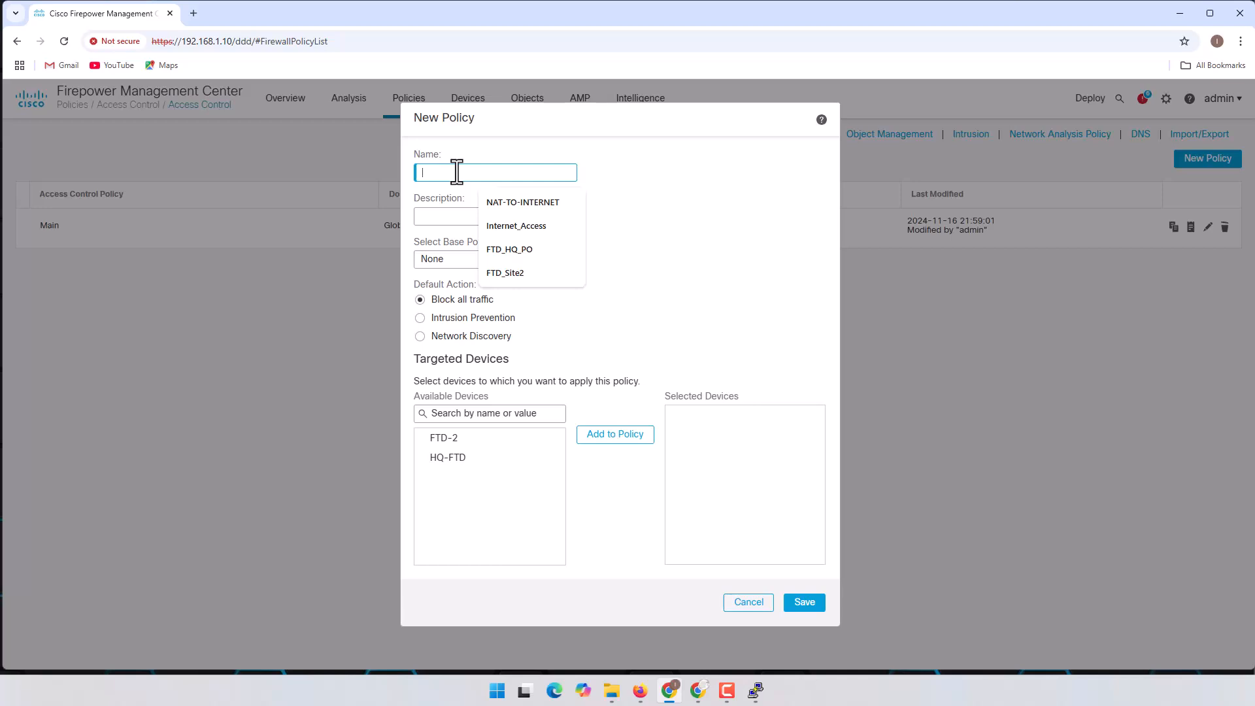
text(FTD_HQ_PO)
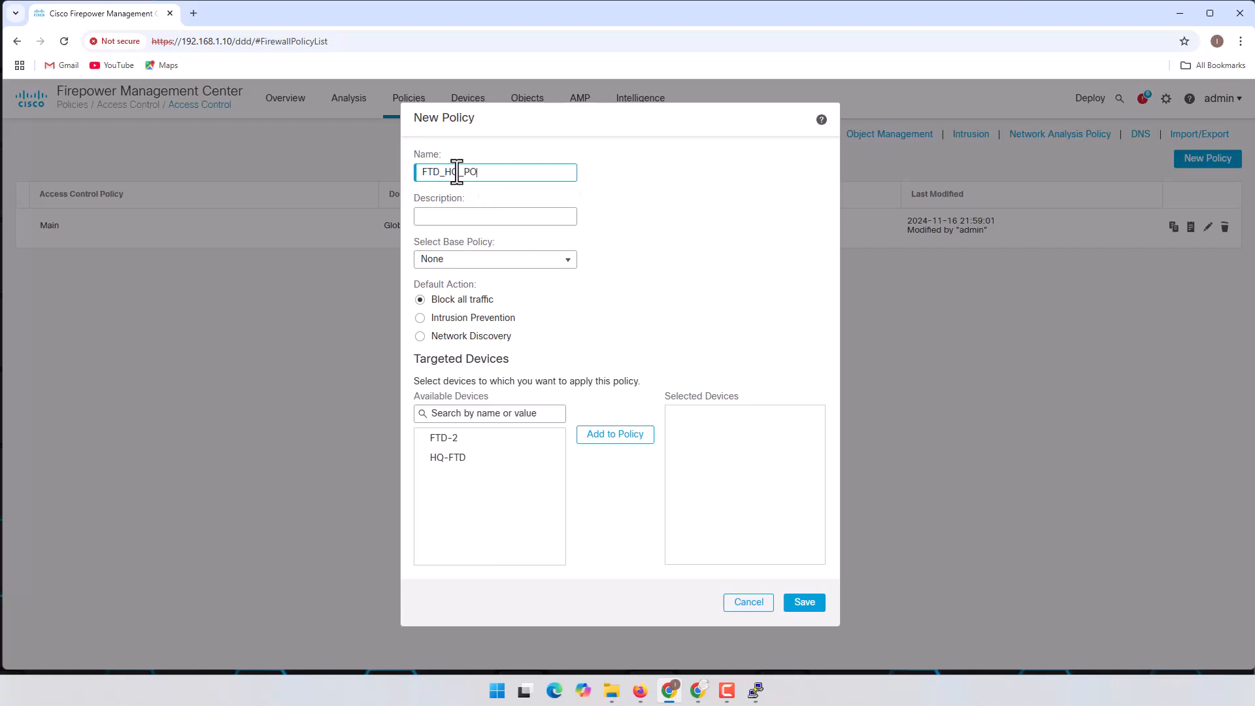
drag(499, 174, 401, 188)
click(511, 175)
click(521, 261)
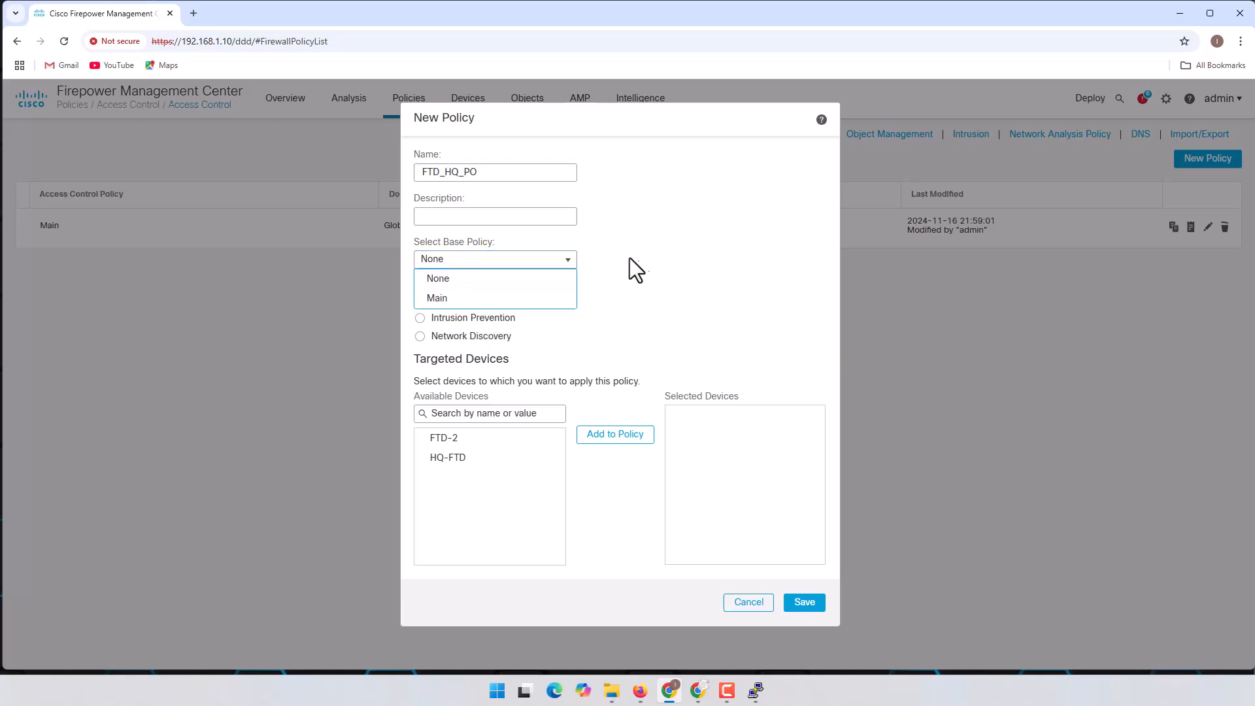
click(549, 260)
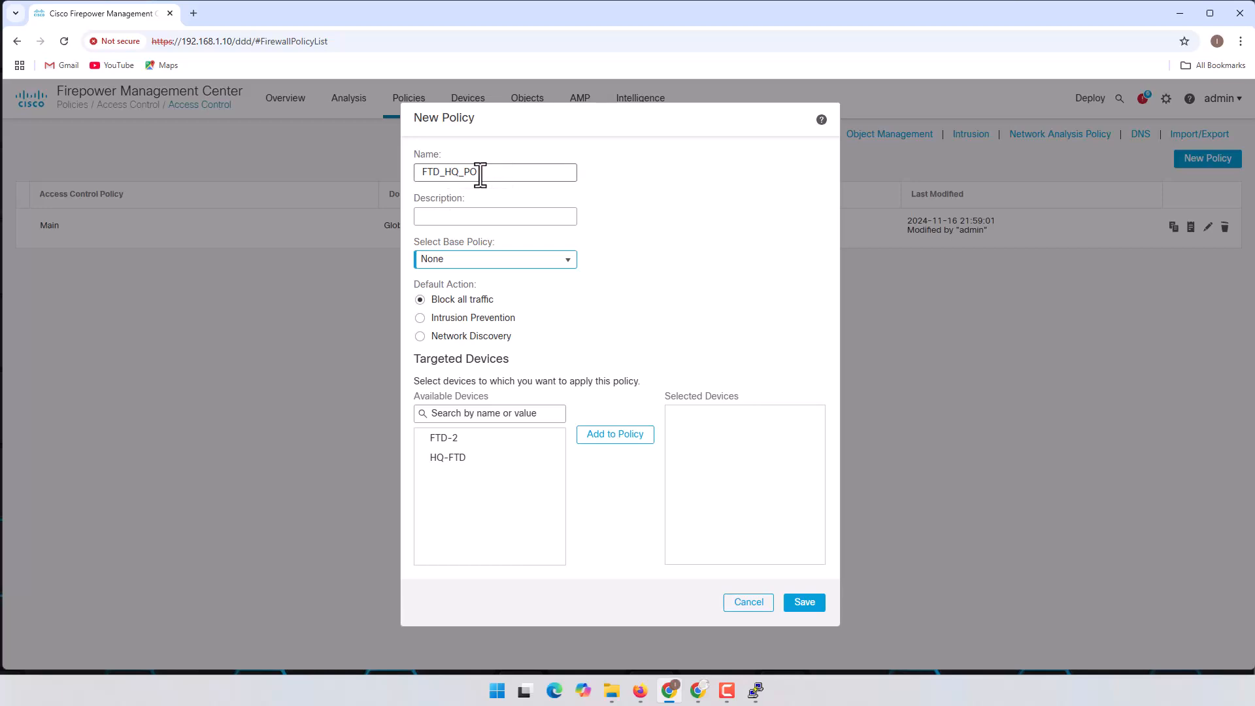
- Target the HQ-FTD device with the new policy, save it, accept the device's reassignment, and dismiss the notifications
click(522, 438)
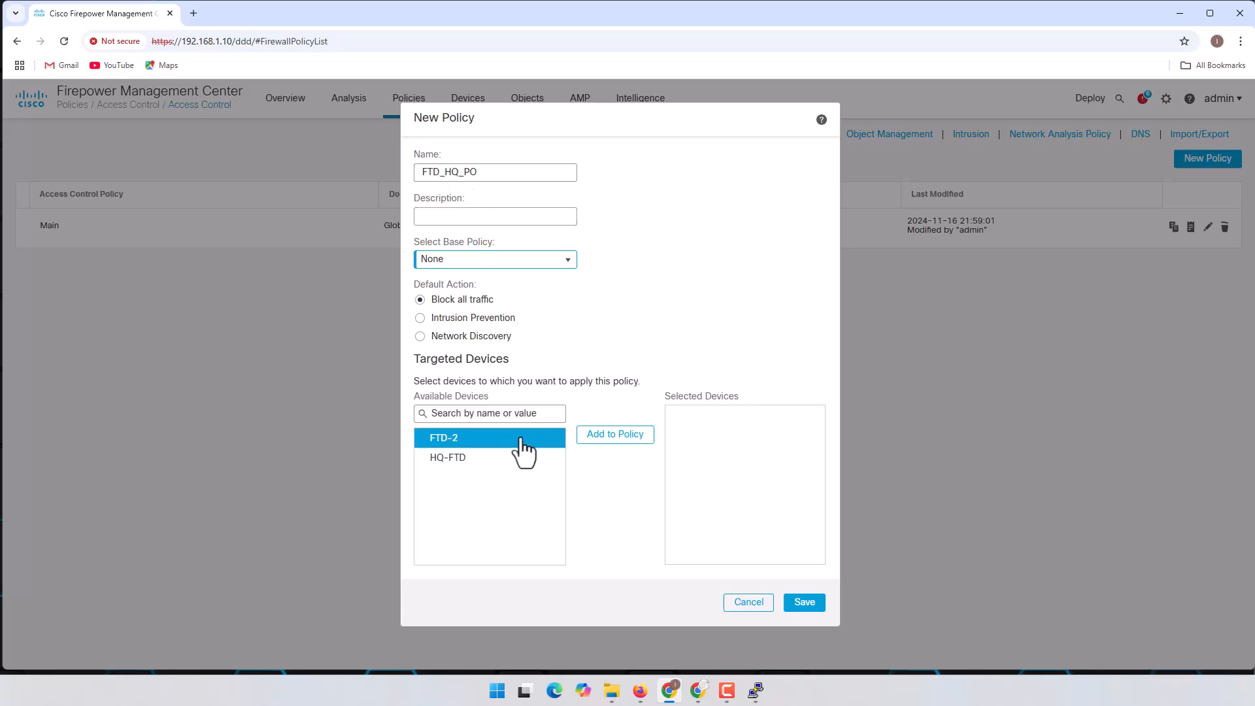
click(466, 458)
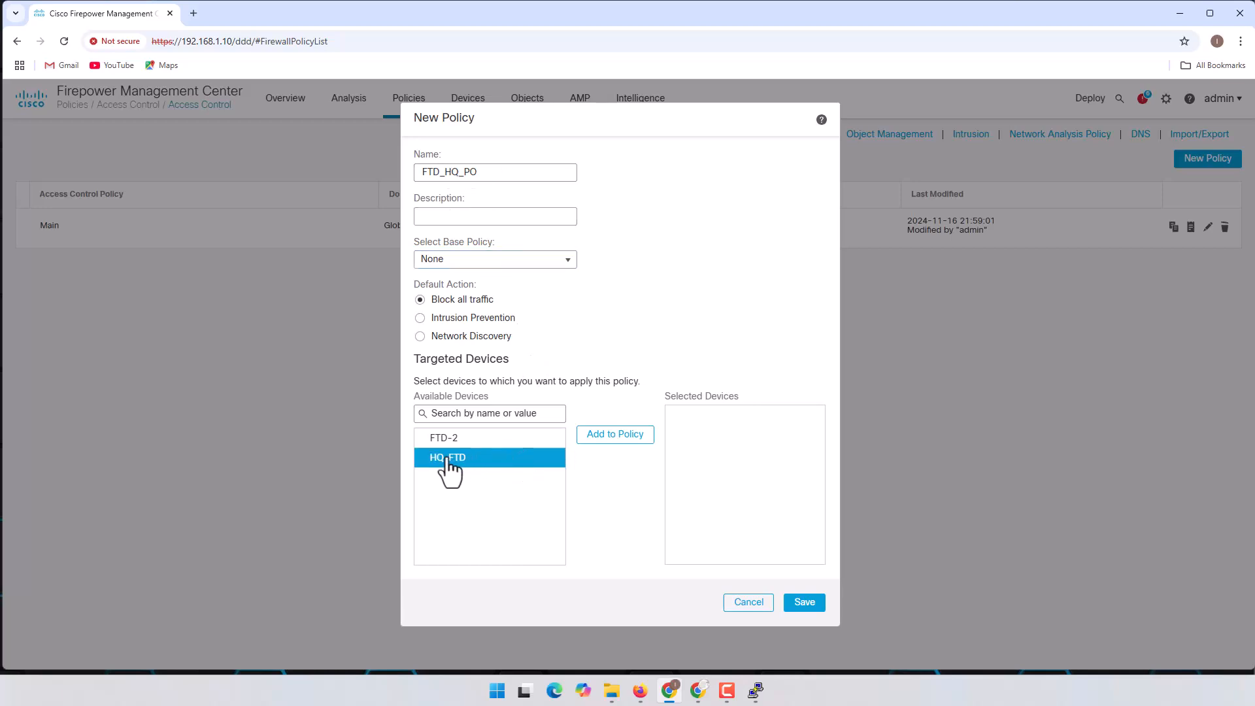
click(609, 437)
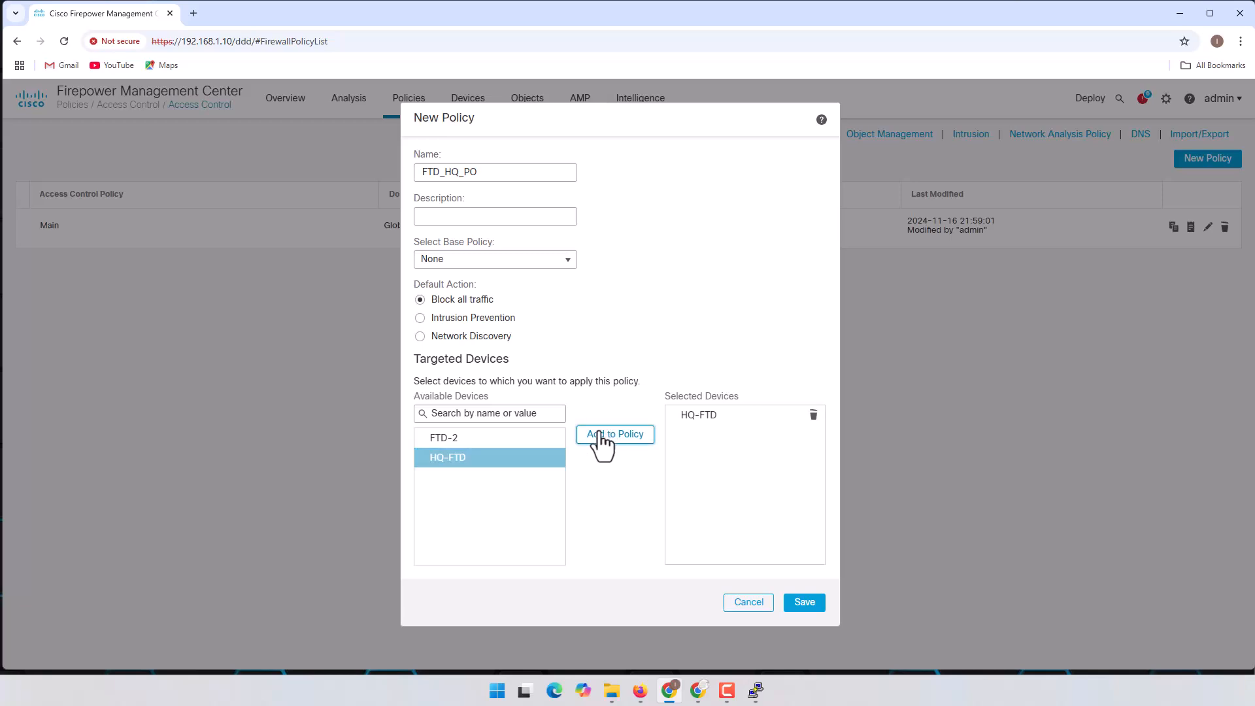
click(802, 604)
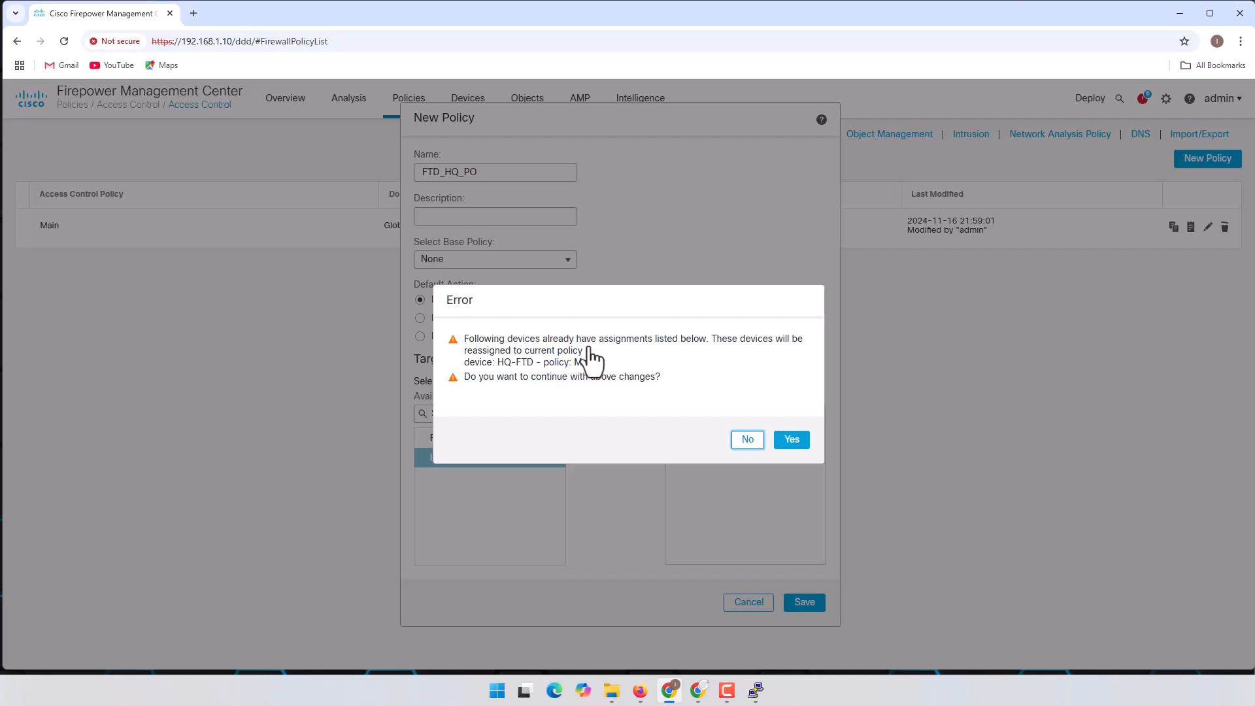
click(798, 445)
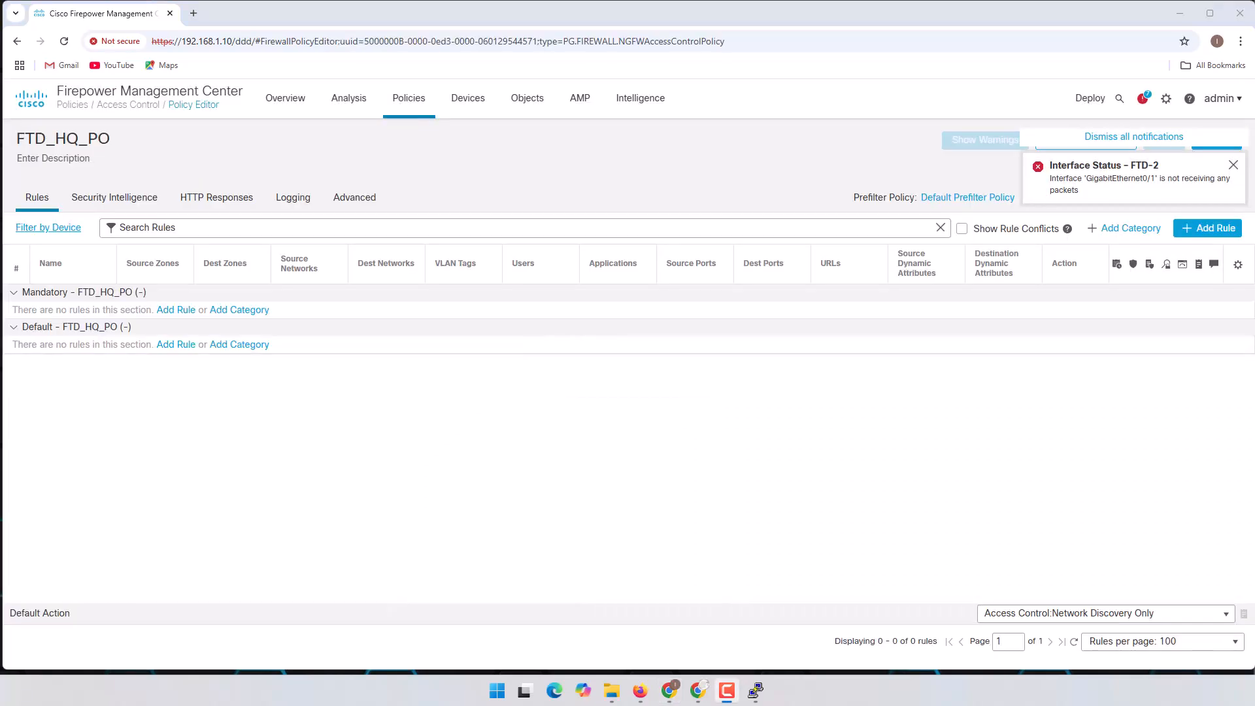
click(1147, 138)
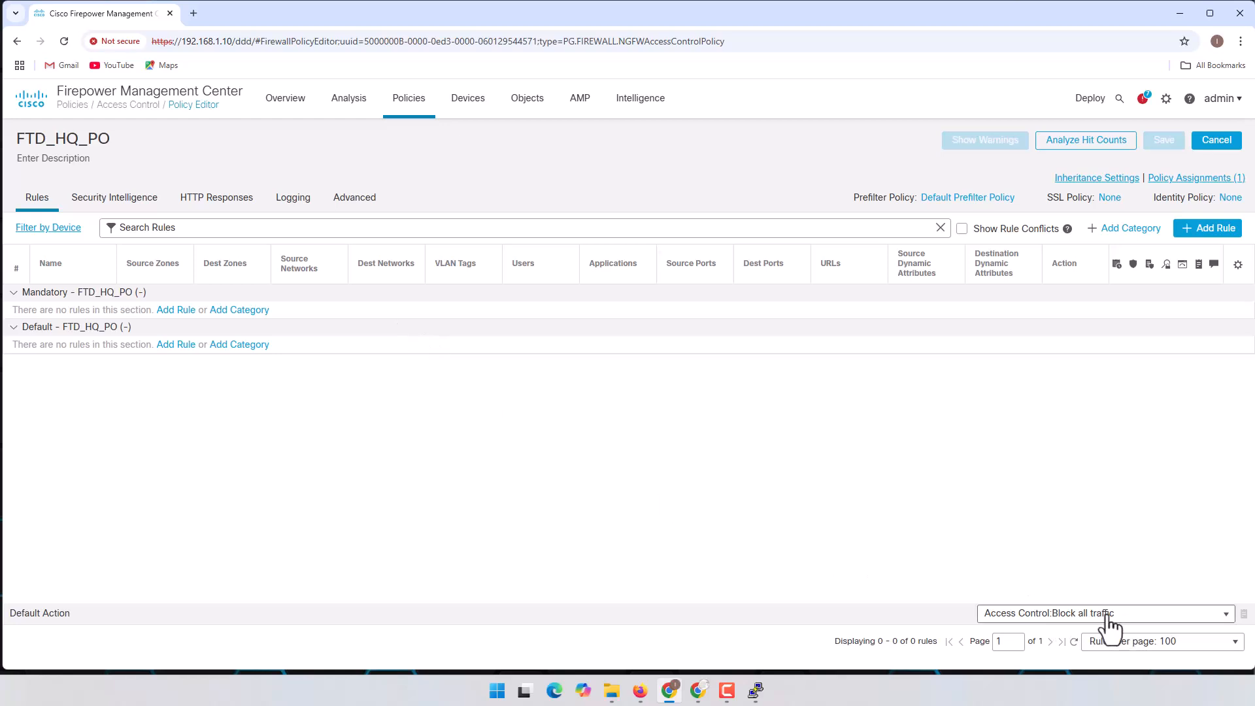
- Start an Allow rule named VPN in FTD_HQ_PO with source zone Inside and destination zone Outside
click(1200, 230)
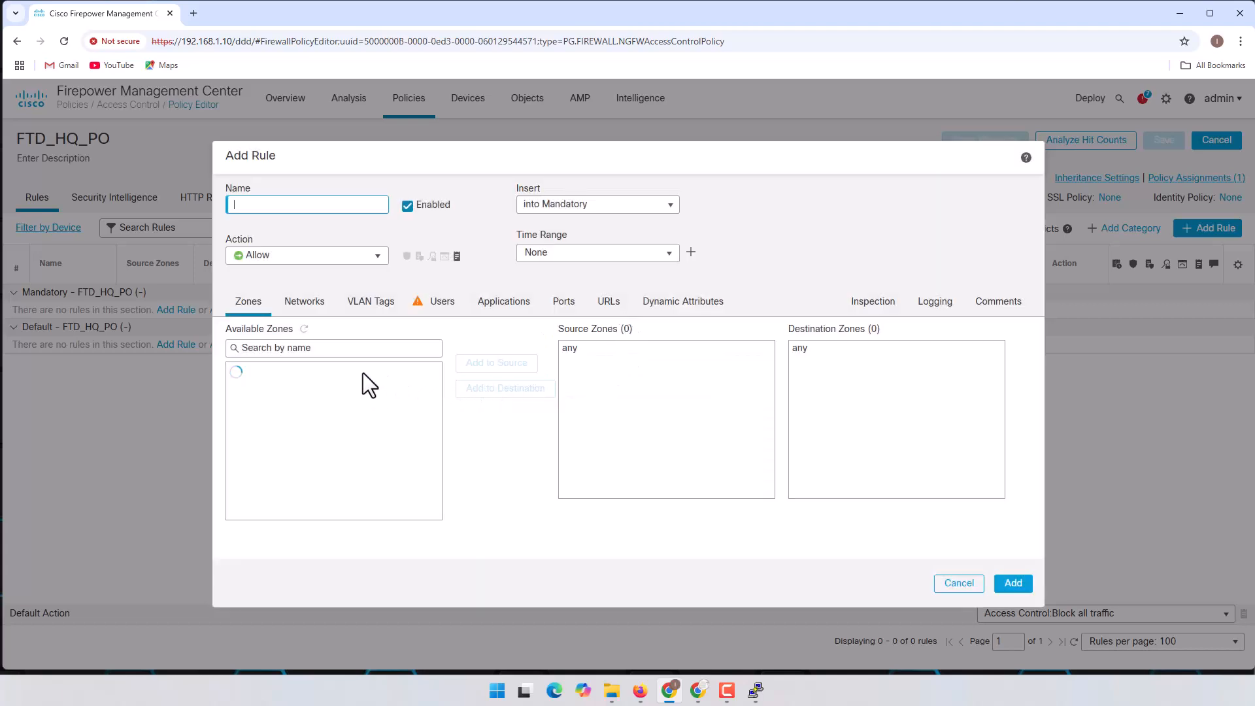
click(281, 204)
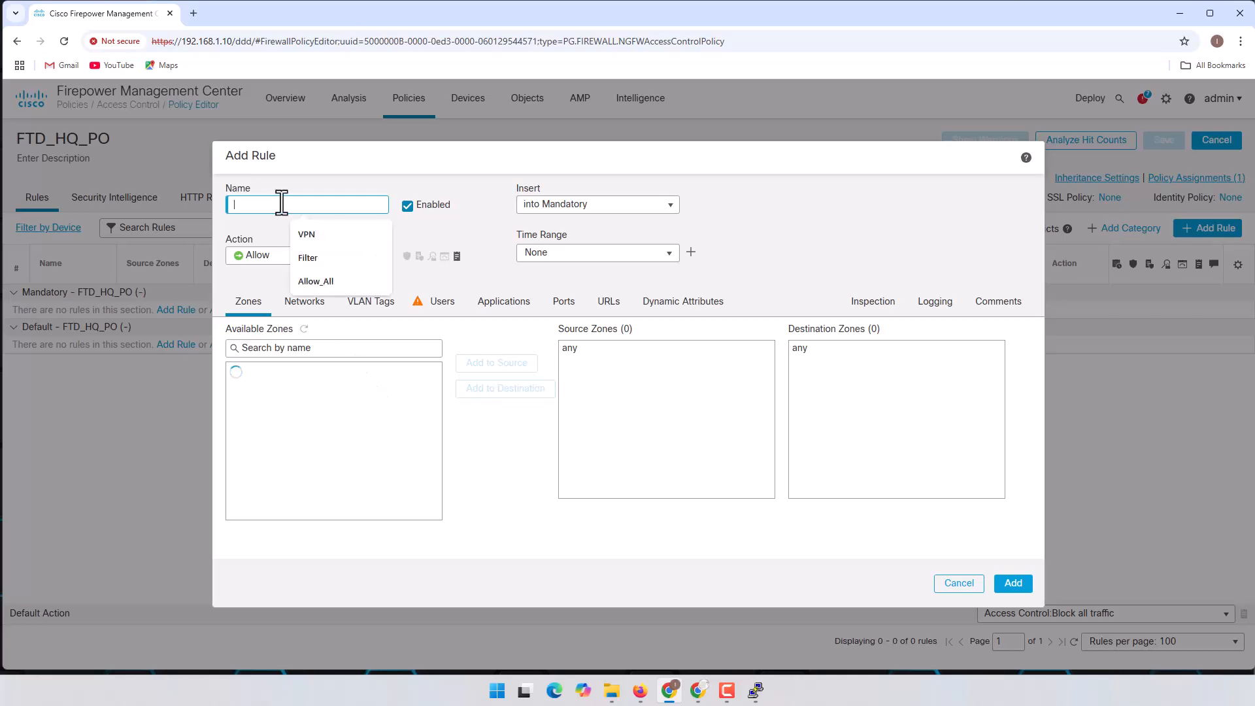
click(312, 232)
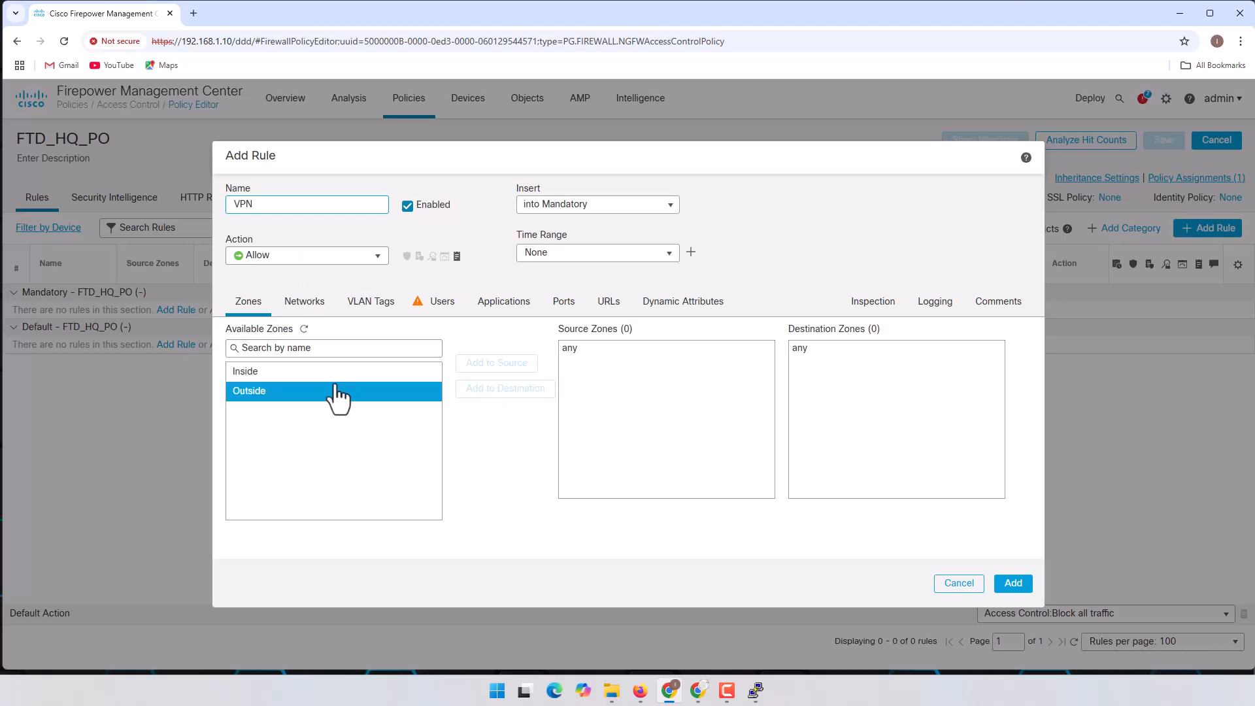
click(271, 374)
click(510, 364)
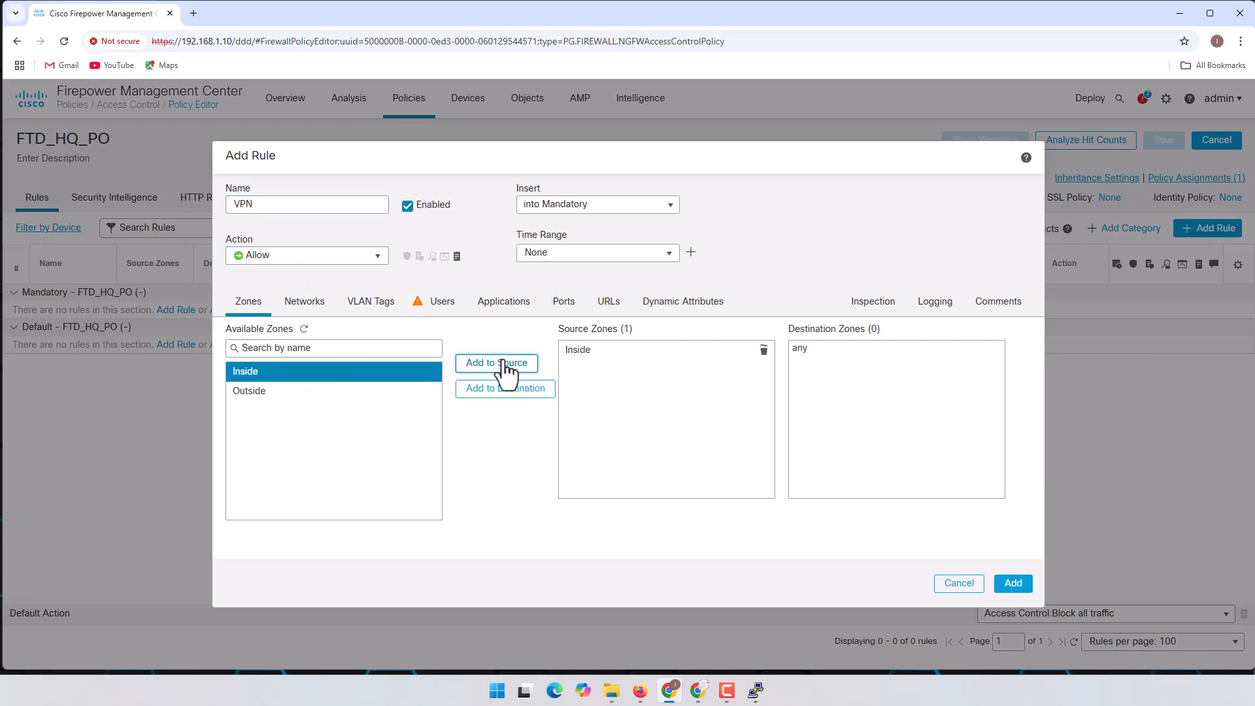
click(262, 394)
click(506, 391)
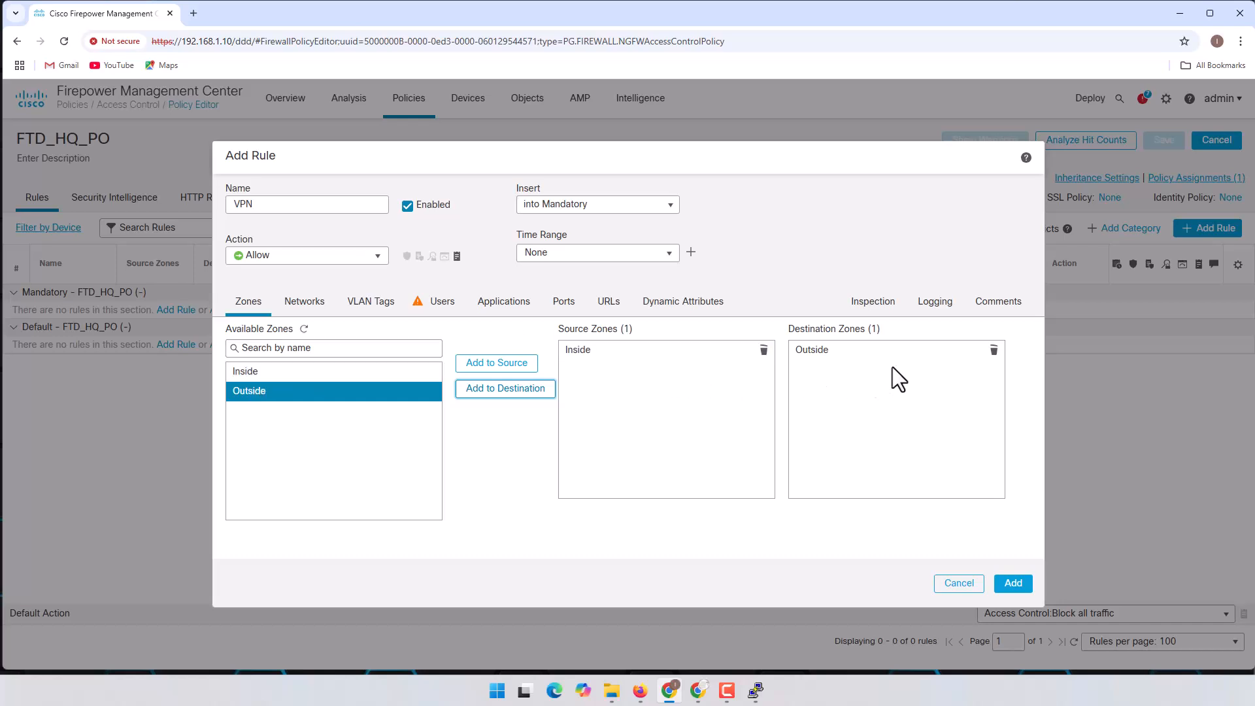
- Set HQ as the VPN rule's source network and add Site-2 to its destination networks
click(305, 302)
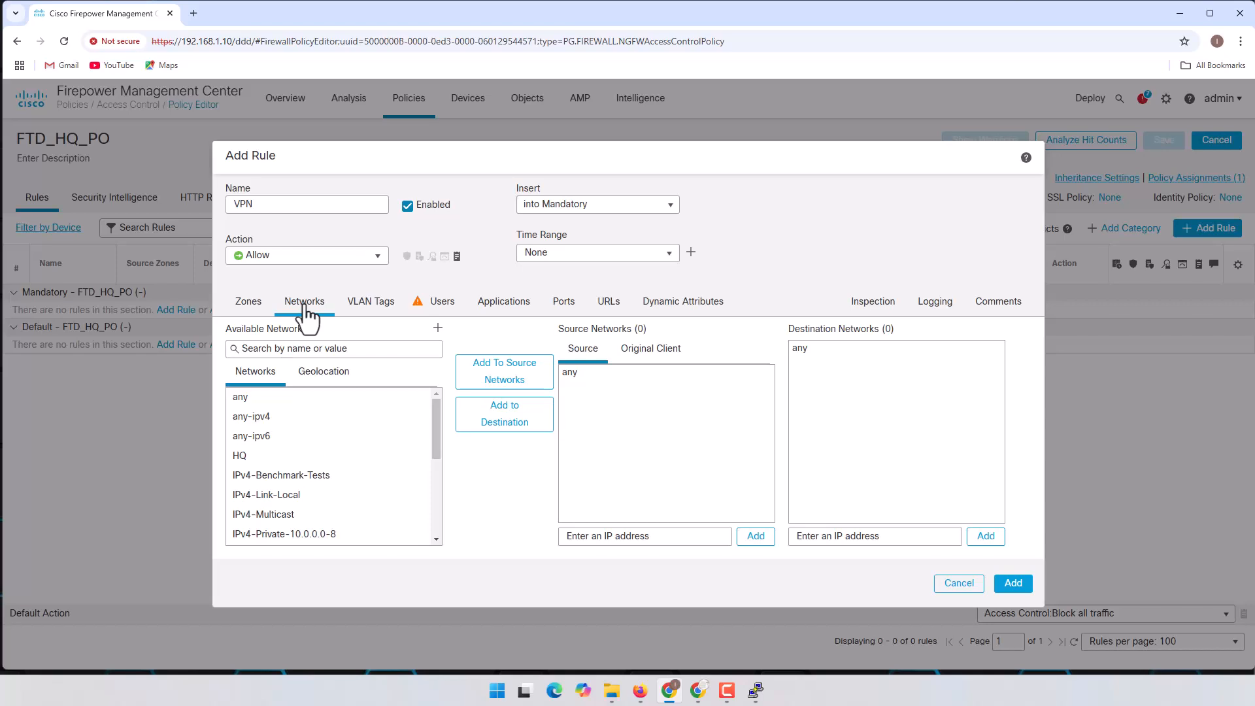
click(239, 462)
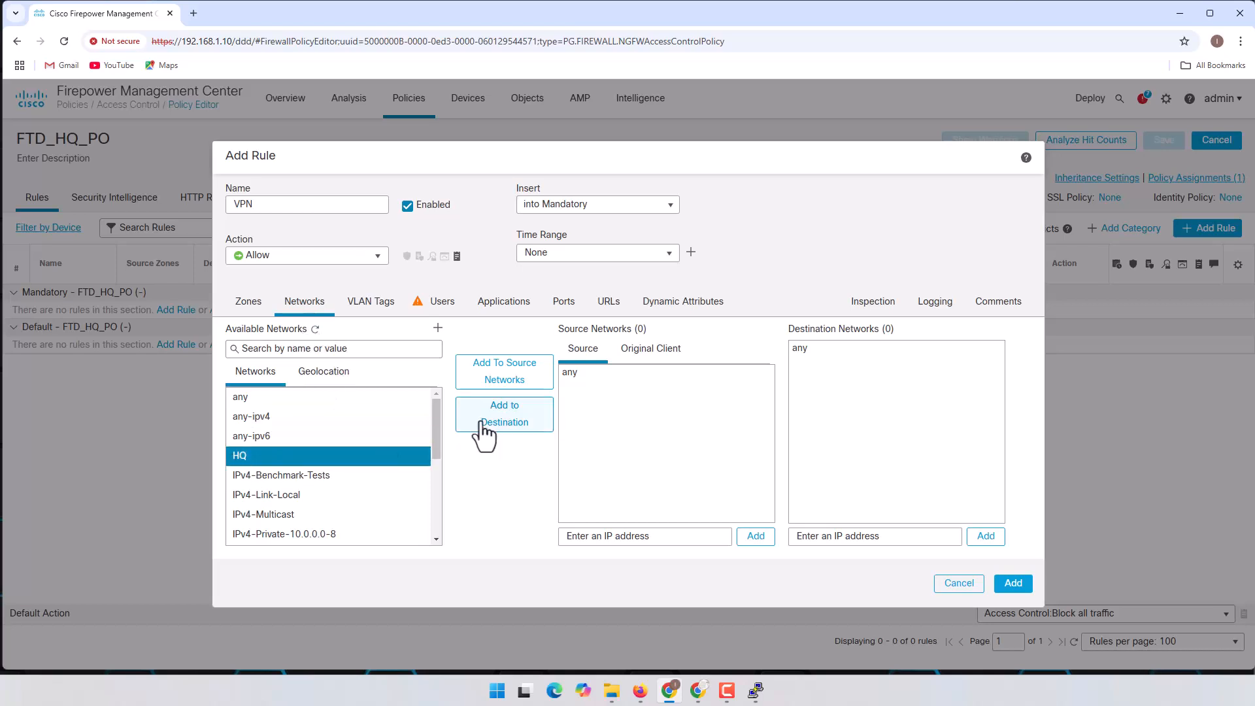
click(500, 382)
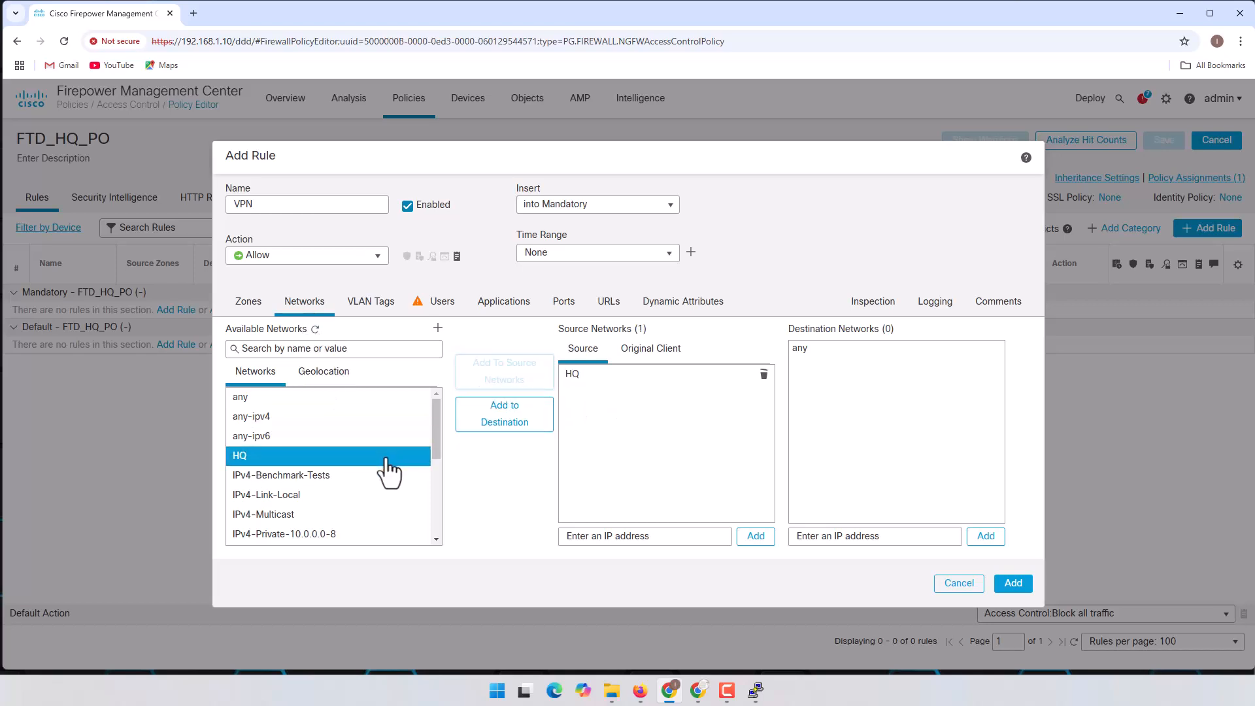
scroll(386, 468, down, 3)
click(387, 495)
click(501, 418)
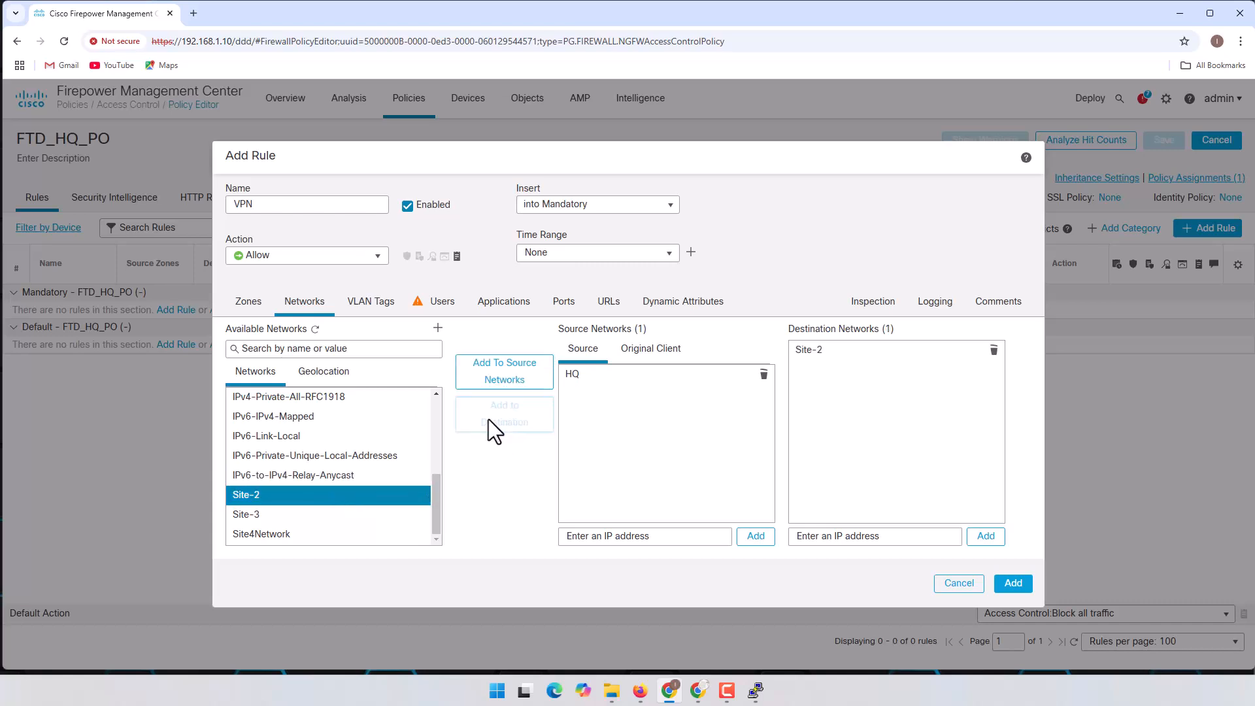
- Add Site-3 and Site4Network to the VPN rule's destination networks
click(281, 516)
click(504, 423)
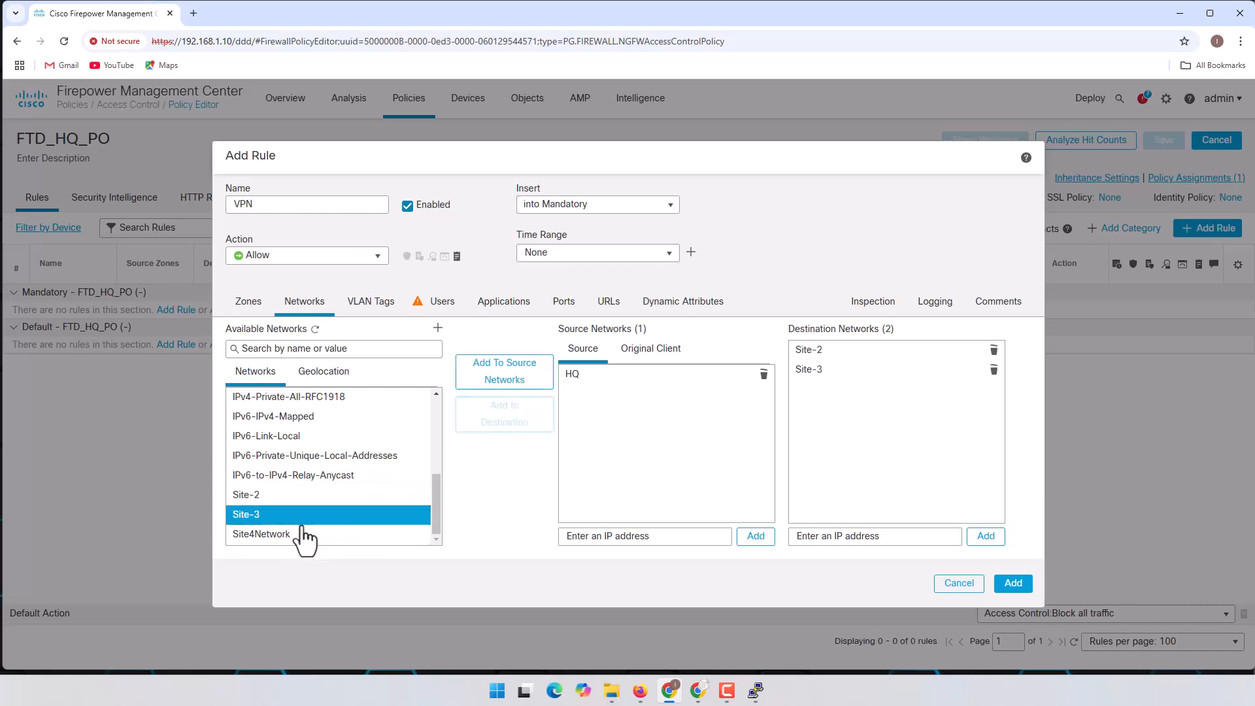
click(307, 534)
click(536, 421)
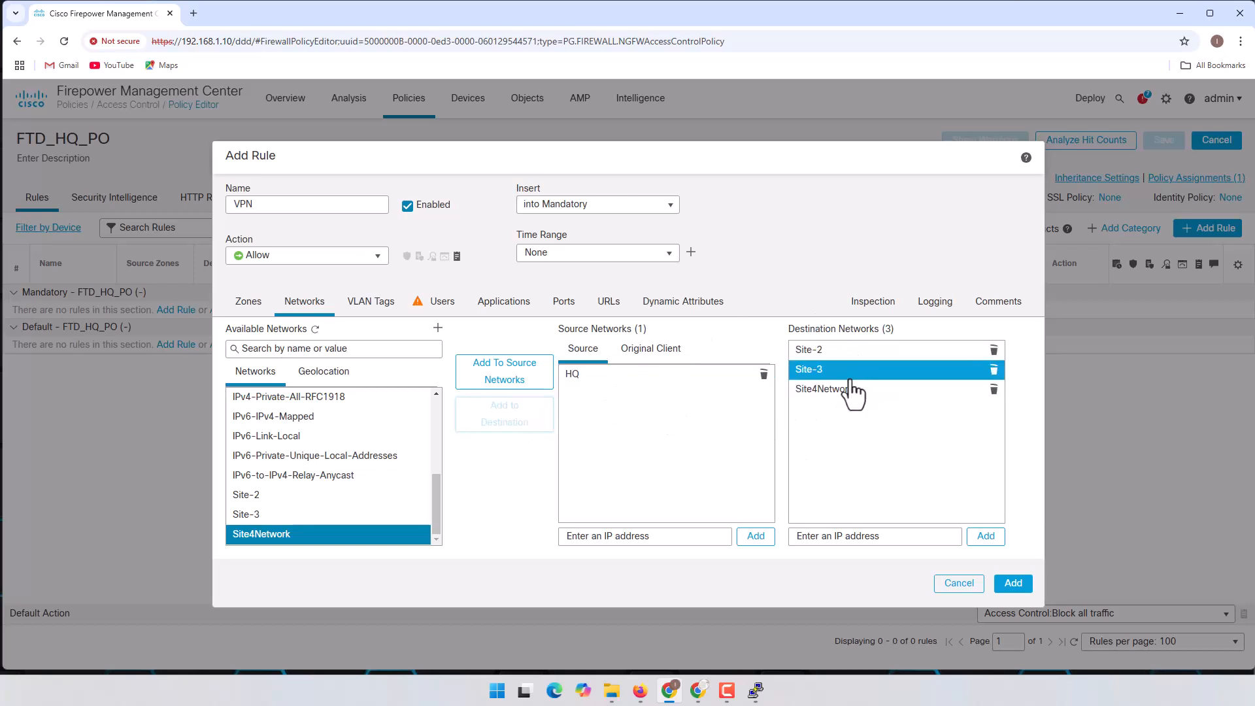
- Enable logging at the beginning and end of connections for the VPN rule, keep its action as Allow, and add it to the policy
click(388, 311)
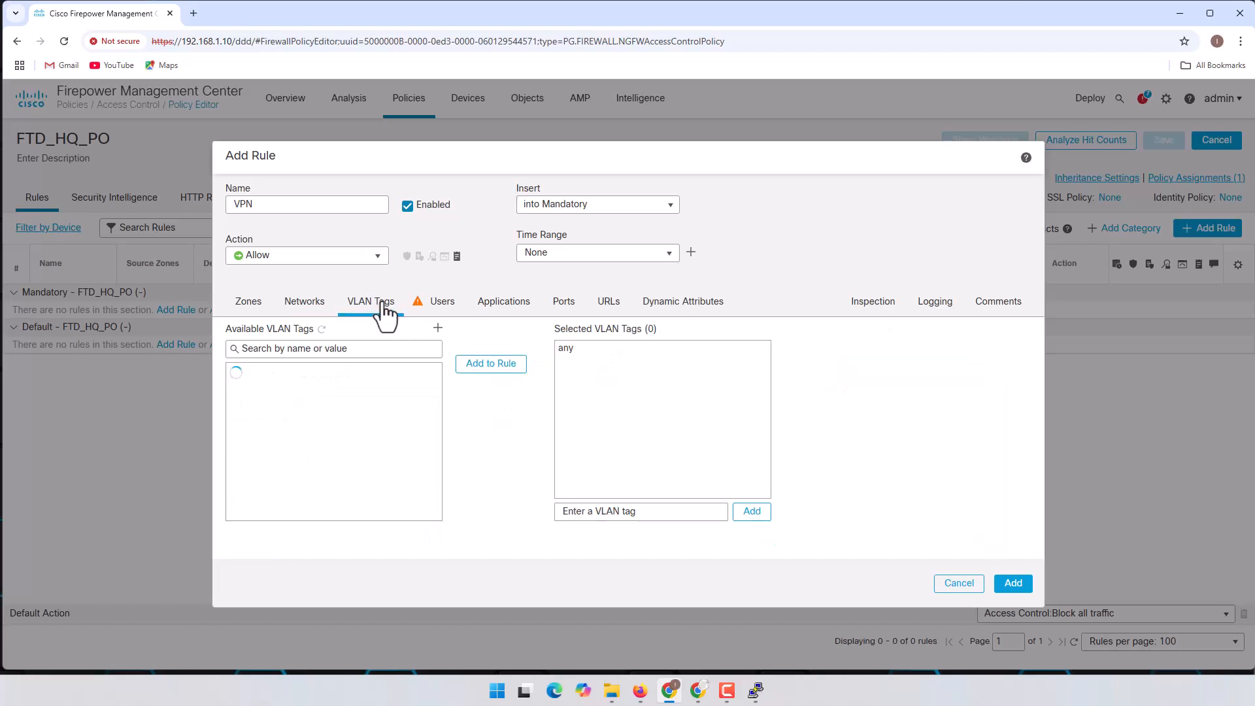
click(448, 306)
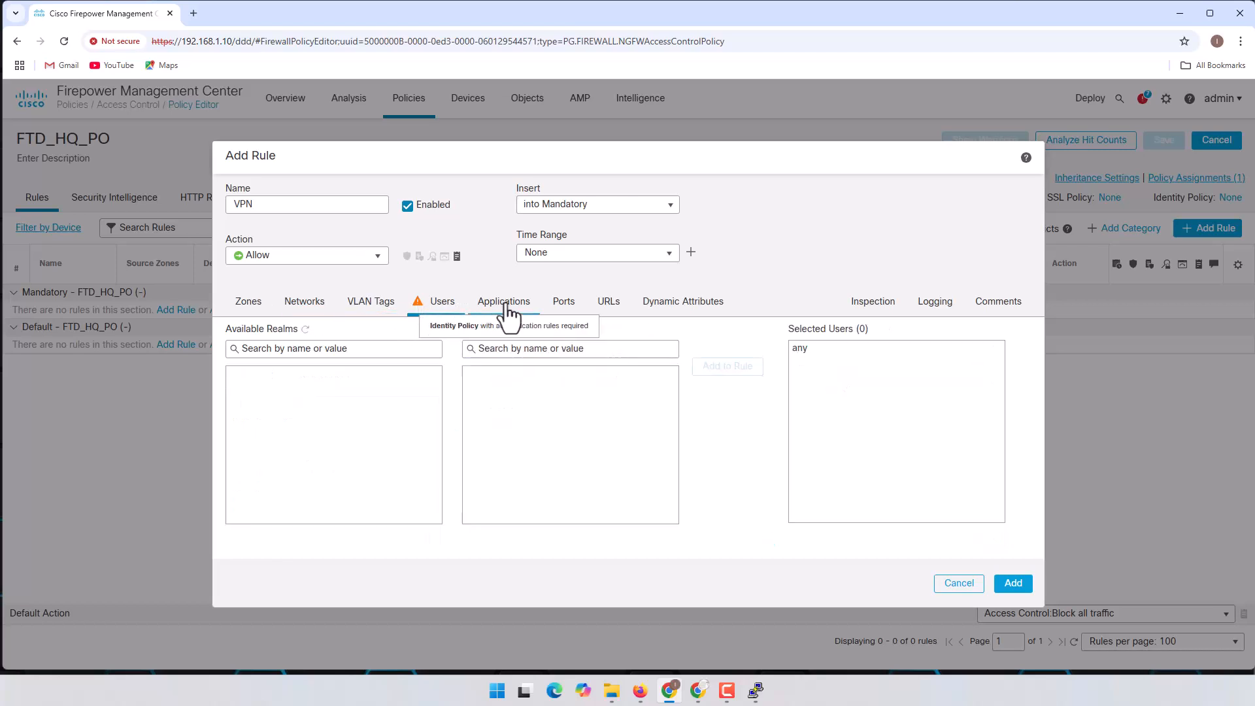
click(521, 306)
click(574, 302)
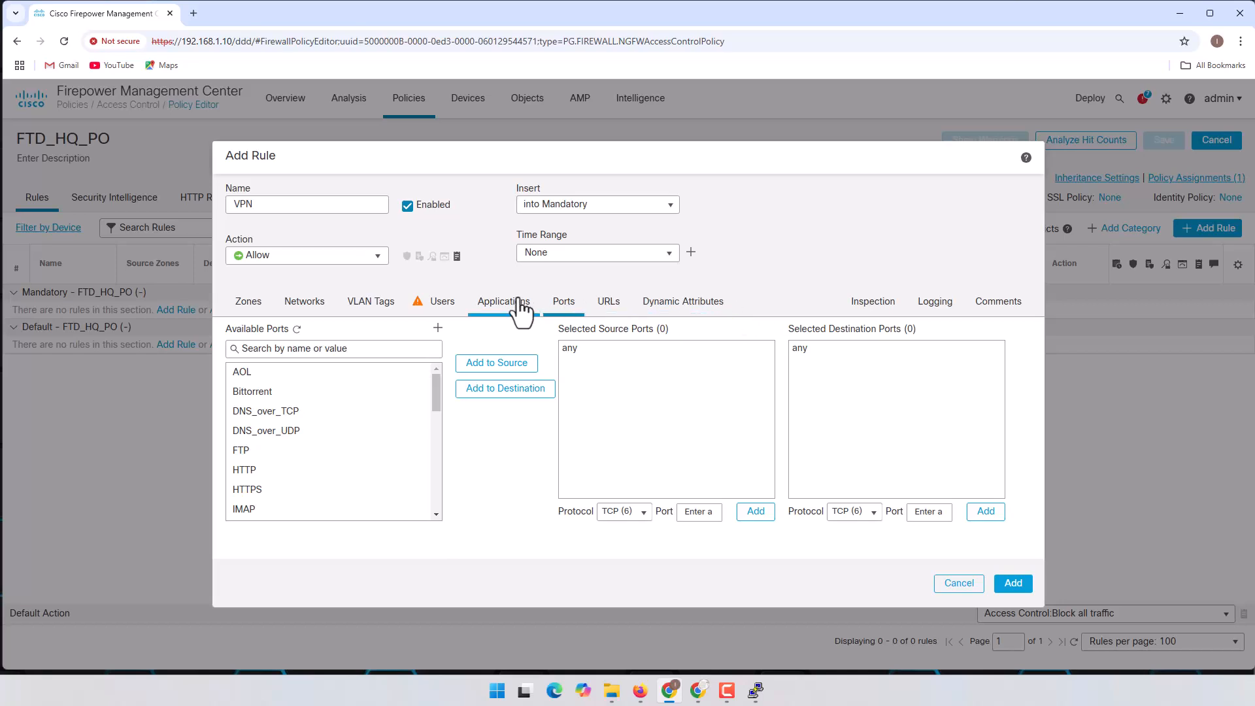
click(944, 307)
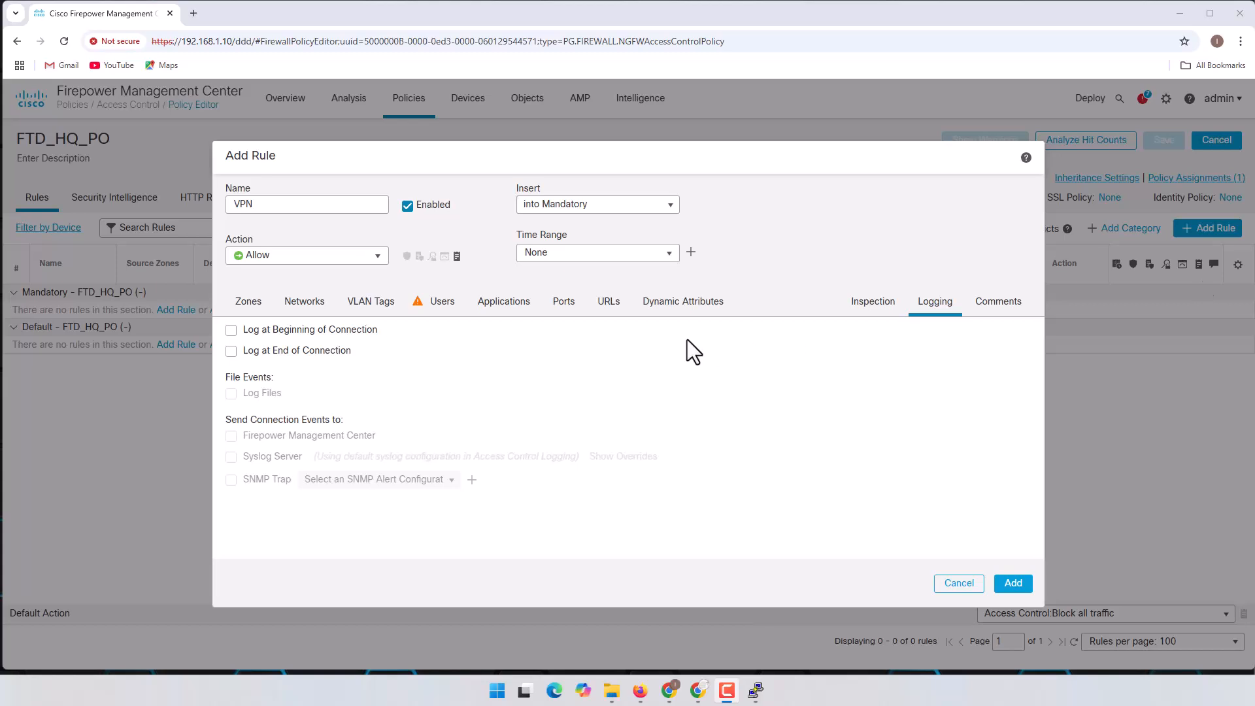
click(316, 331)
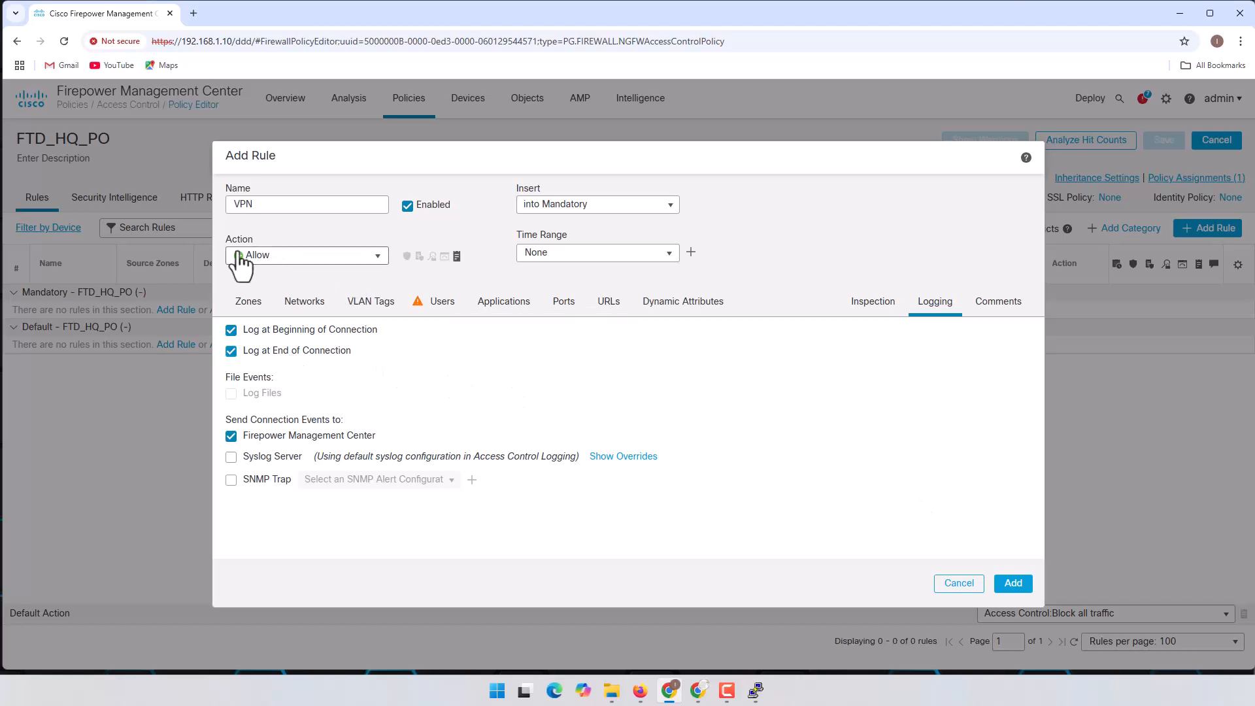
click(283, 256)
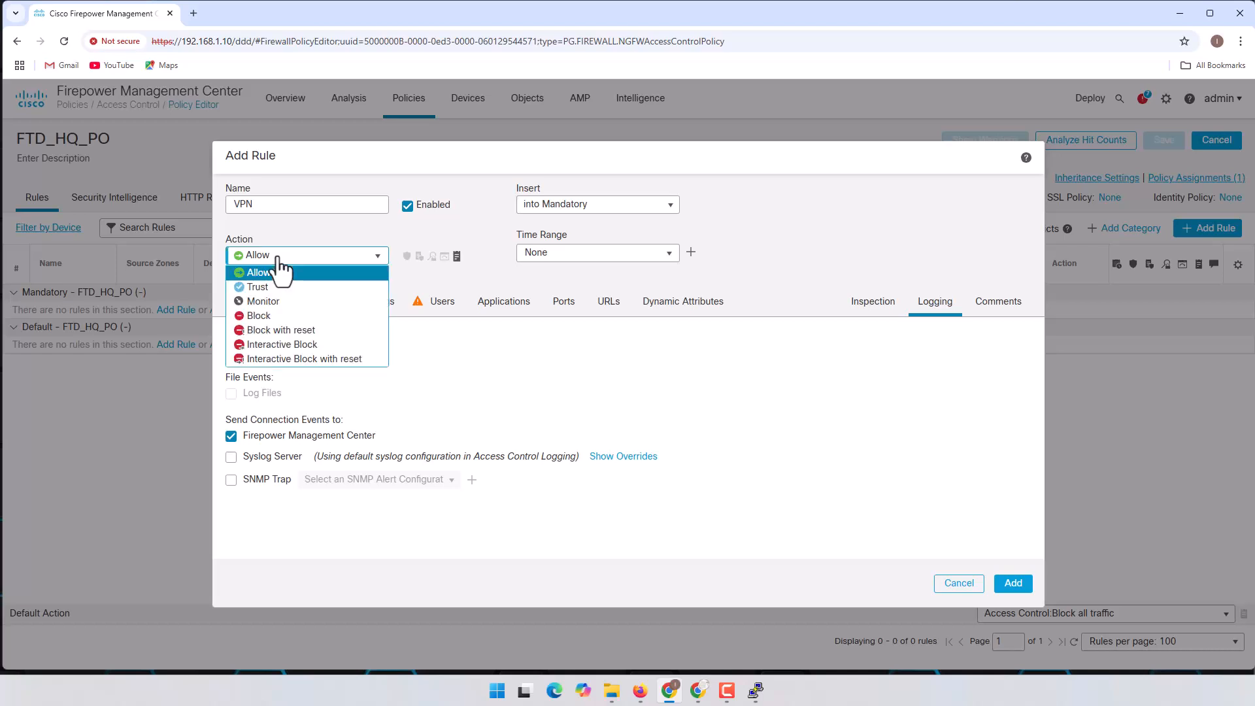
click(282, 272)
click(1017, 585)
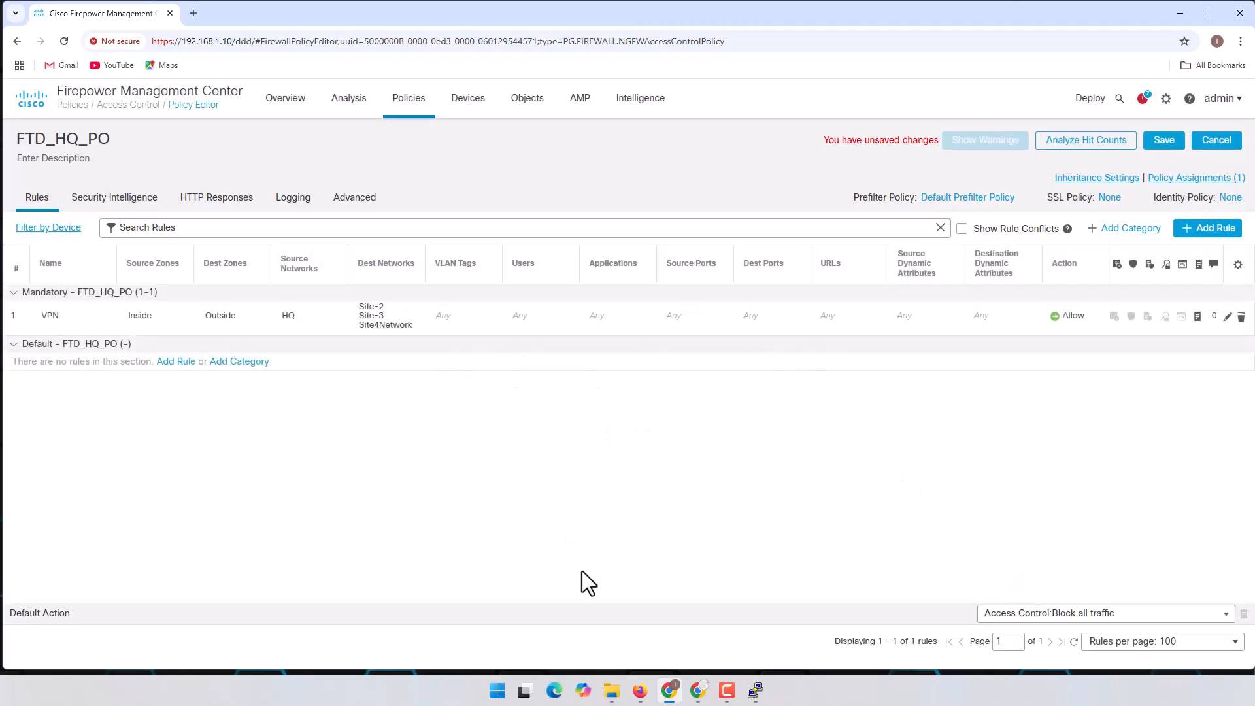
click(639, 690)
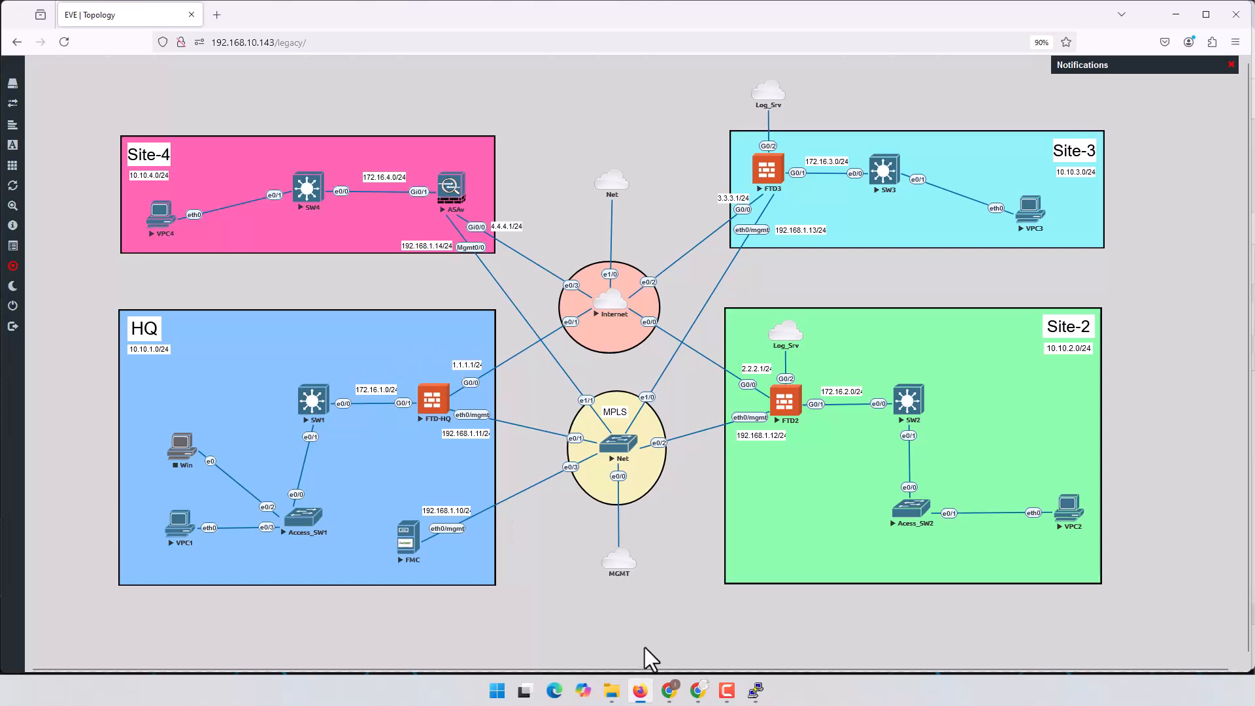
click(640, 689)
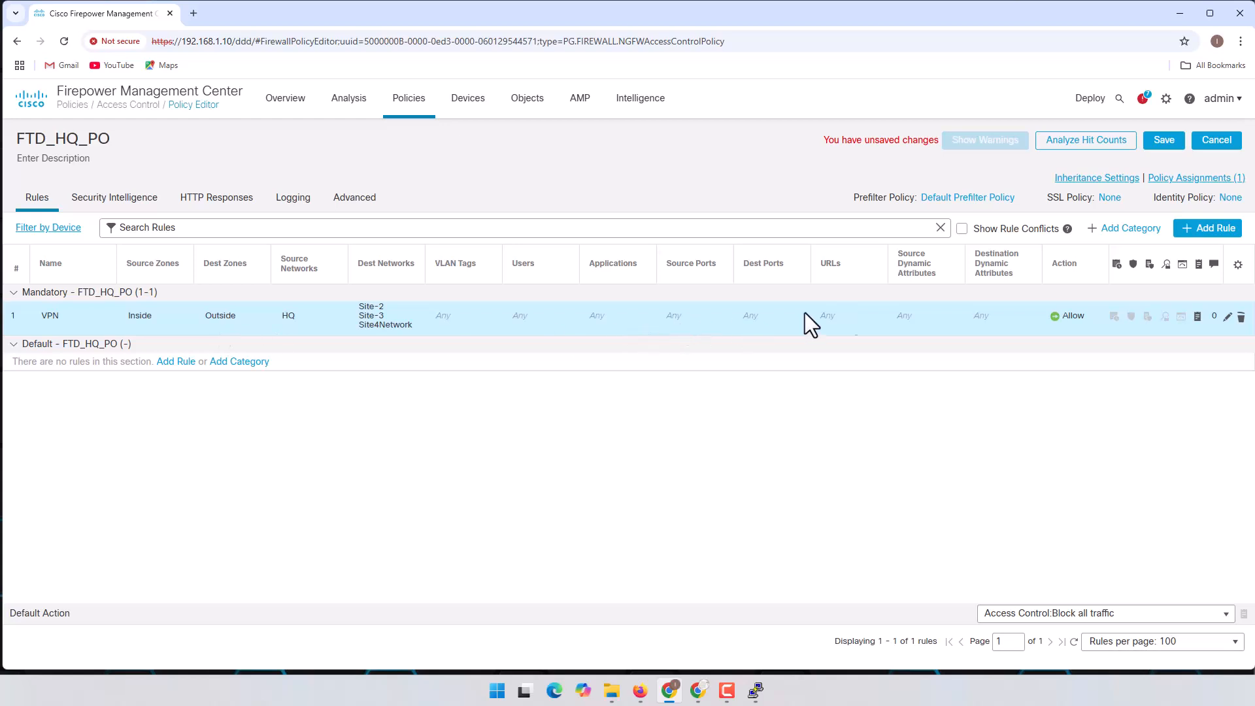
click(555, 319)
right_click(554, 319)
click(529, 318)
double_click(532, 319)
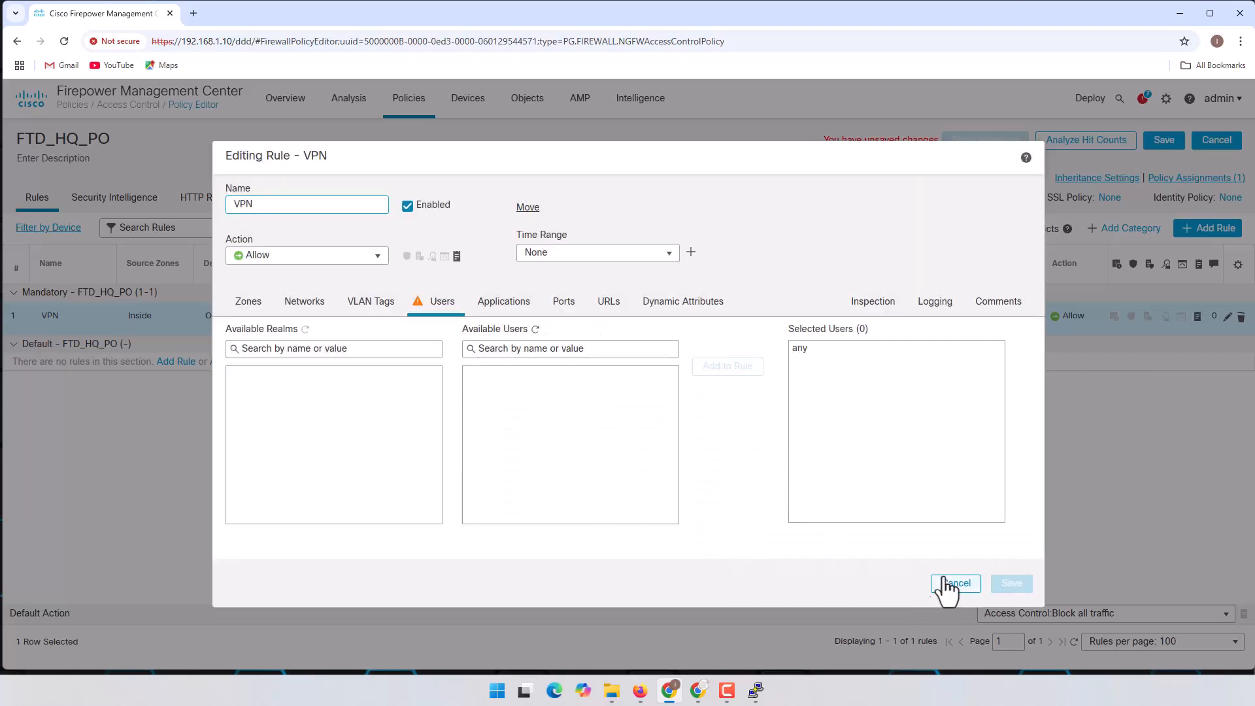
click(954, 583)
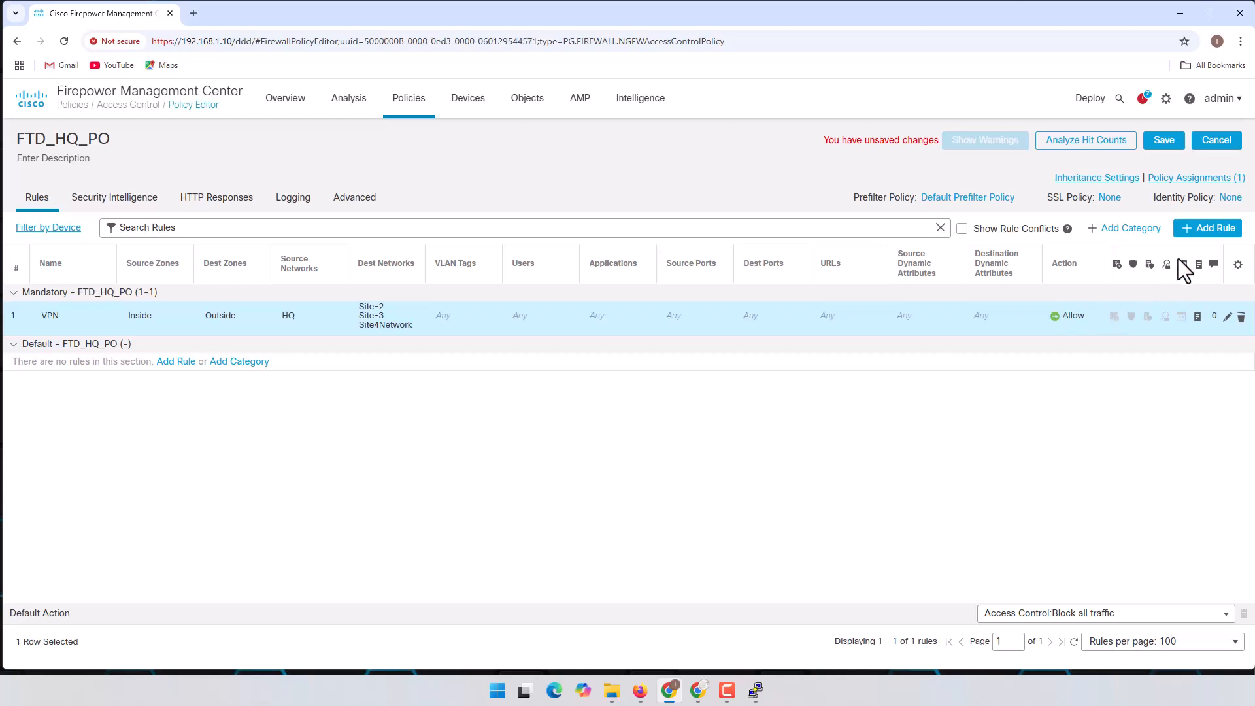
- Start another Allow rule below rule 1 with source zone Outside and destination zone Inside
click(1203, 228)
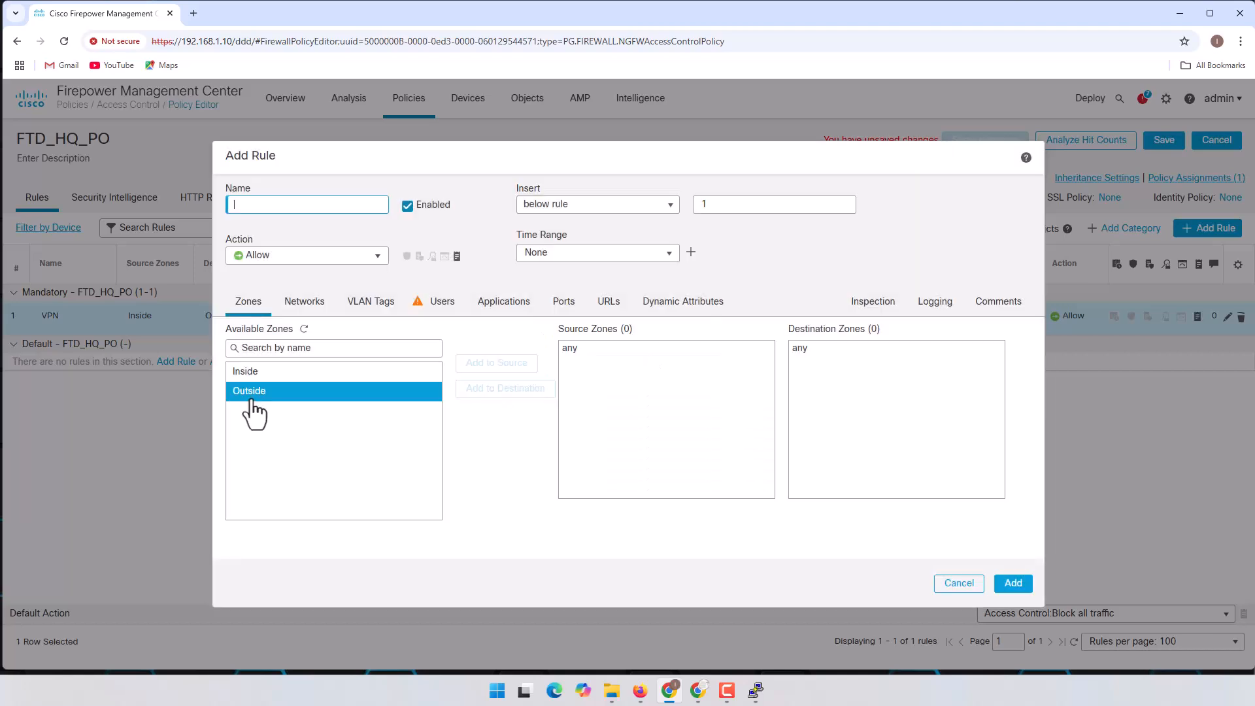
click(256, 395)
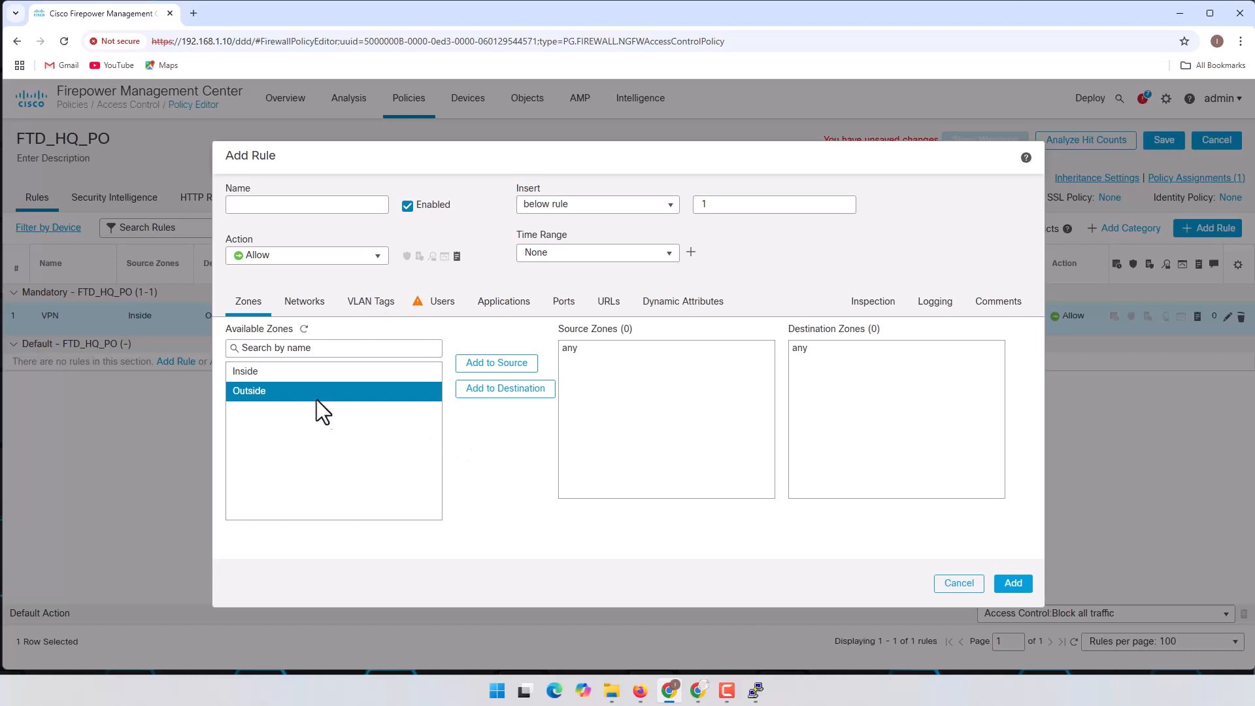
click(498, 364)
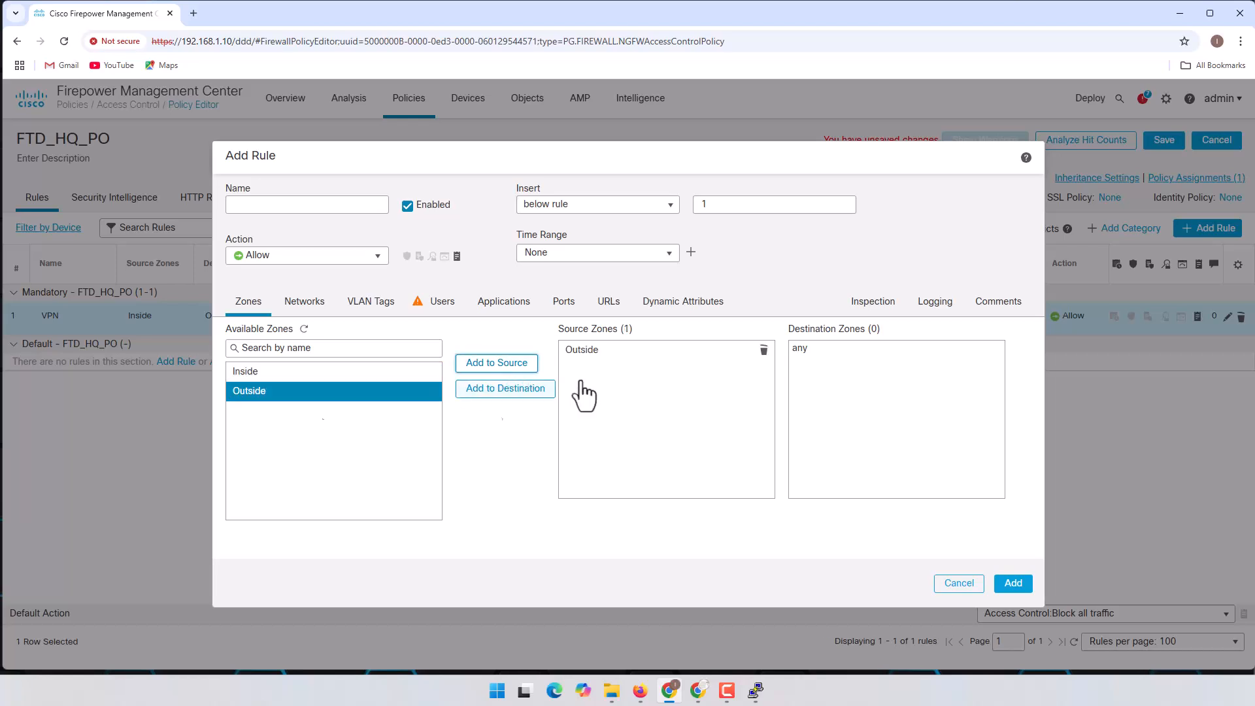
click(305, 372)
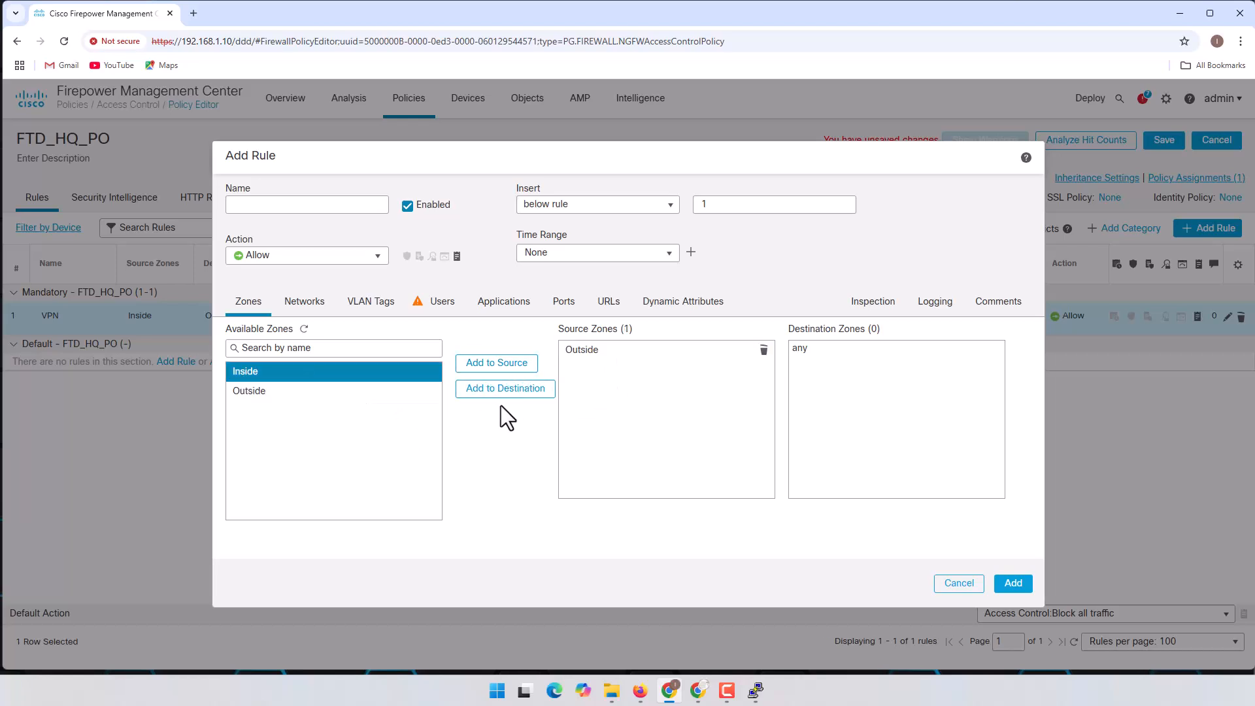
click(505, 388)
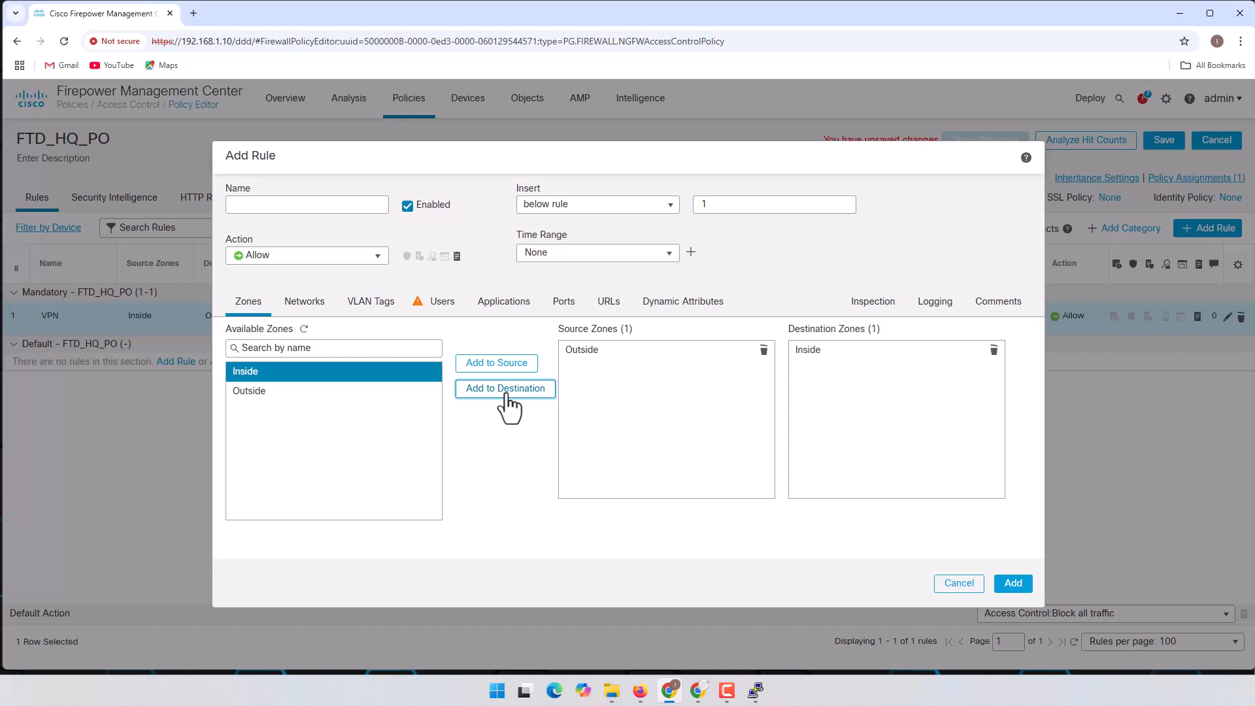
- Set HQ as the new rule's destination network and Site-2, Site-3 and Site4Network as its source networks
click(305, 317)
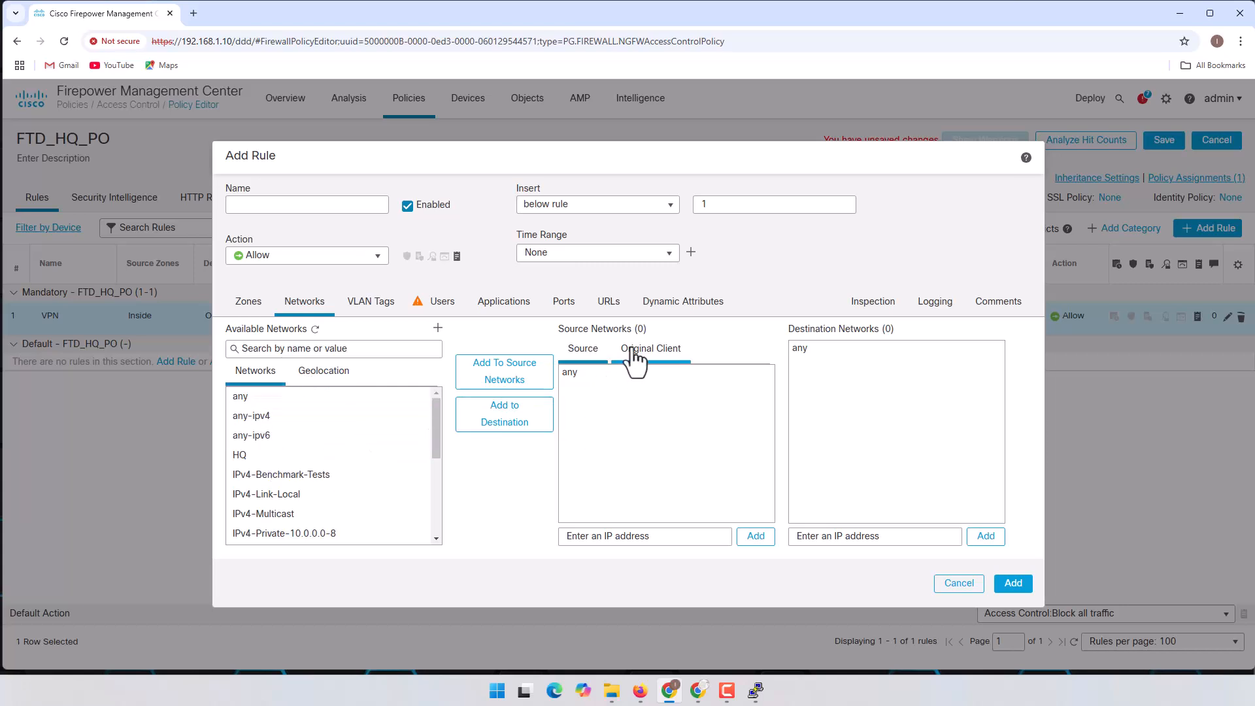
click(263, 456)
click(504, 426)
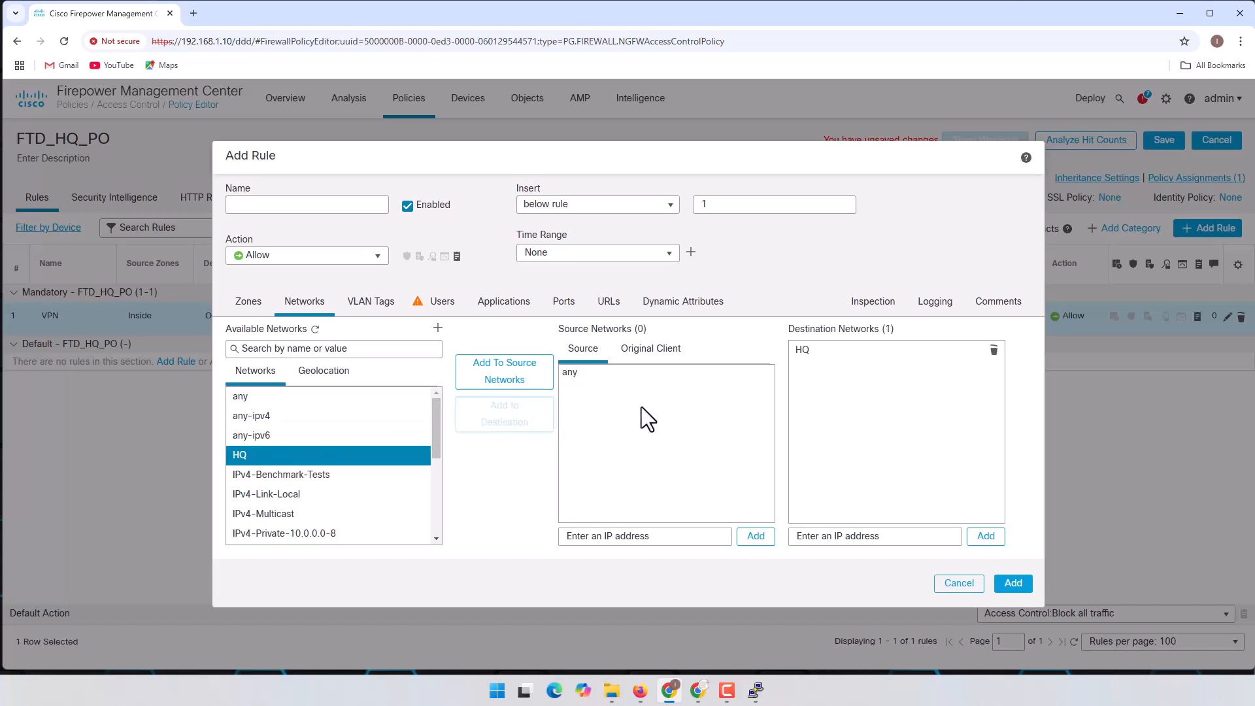
drag(435, 422, 435, 504)
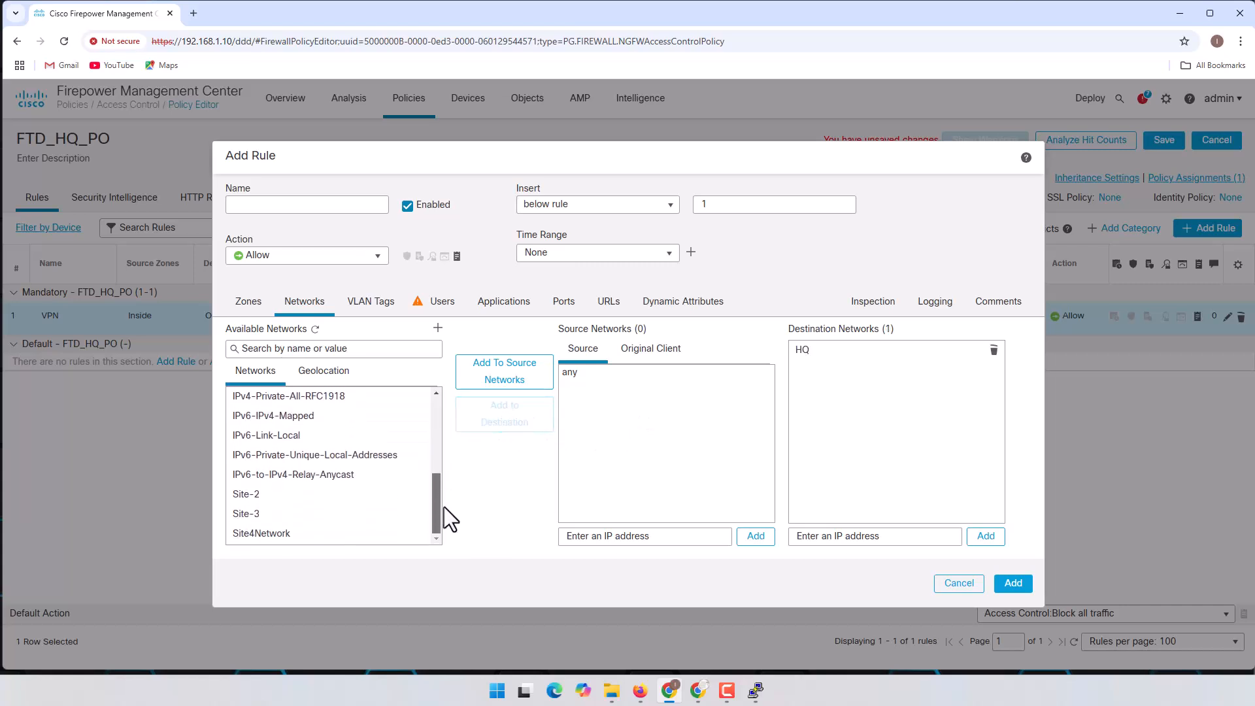
click(283, 495)
click(516, 380)
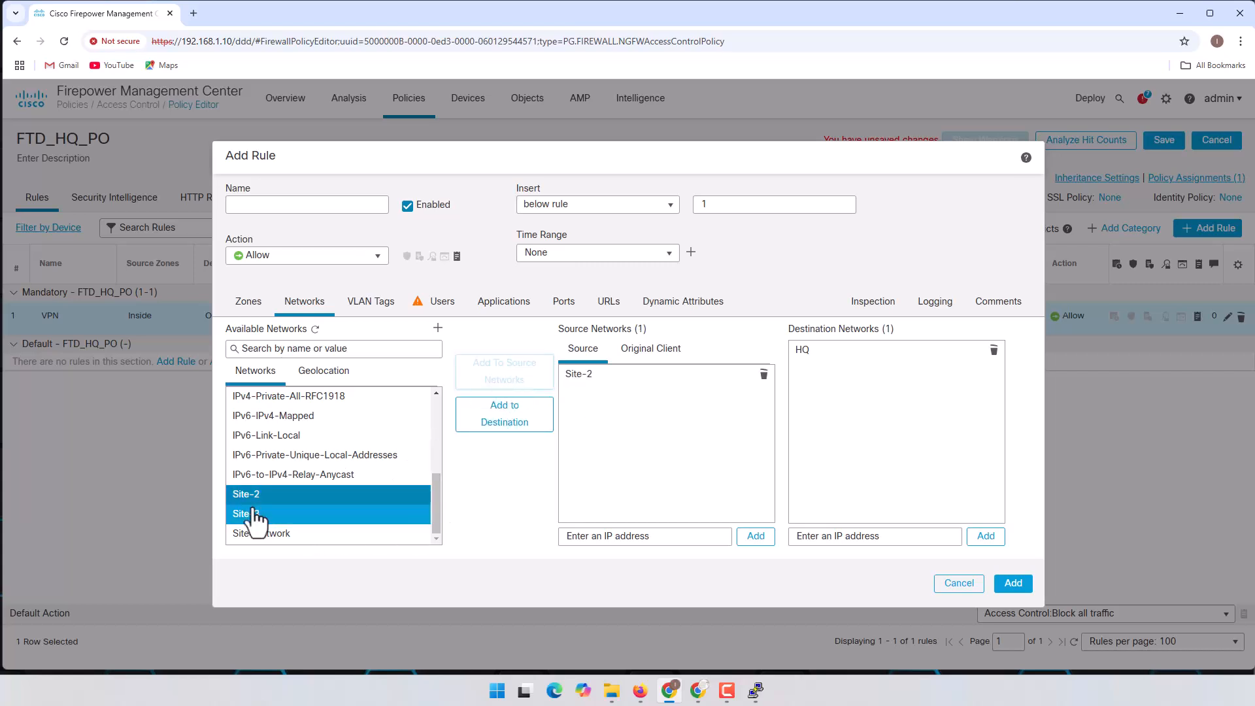
click(259, 514)
click(523, 380)
click(287, 534)
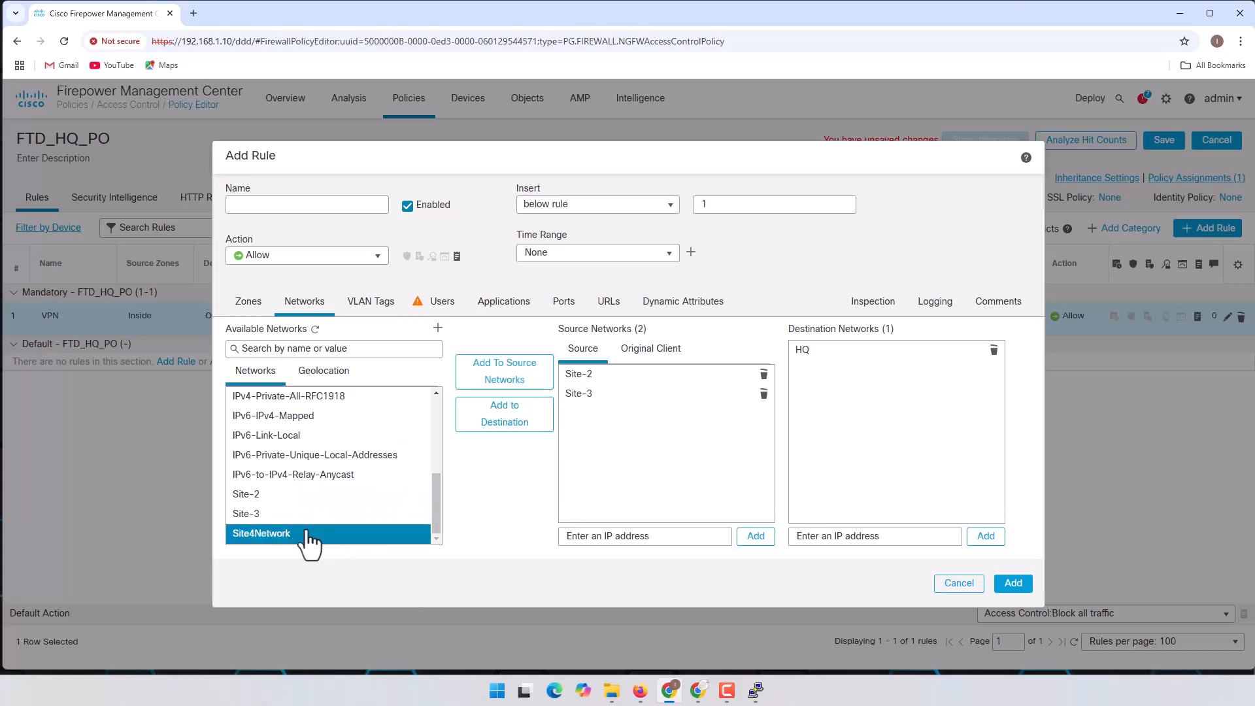
click(492, 379)
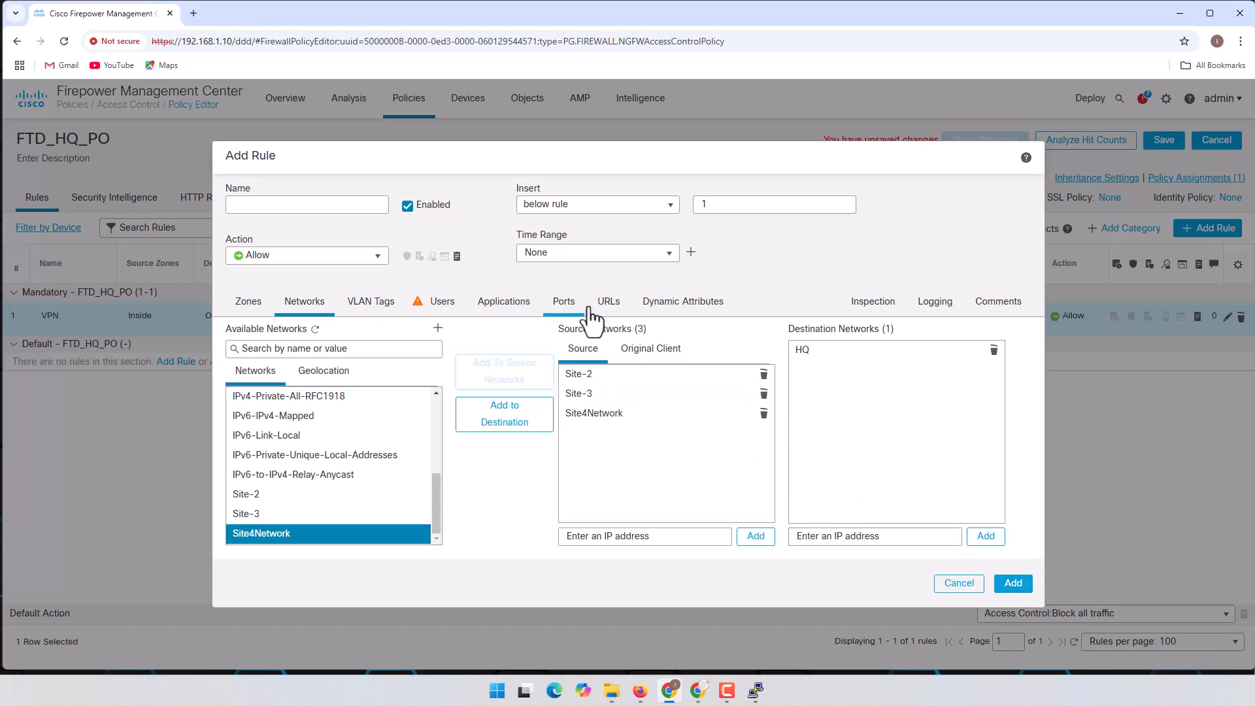
- Enable logging at the beginning and end of connections for the new Outside-to-Inside rule
click(935, 302)
click(302, 330)
click(298, 350)
- Name the new rule VPN-Outside and add it to the FTD_HQ_PO policy
click(1013, 584)
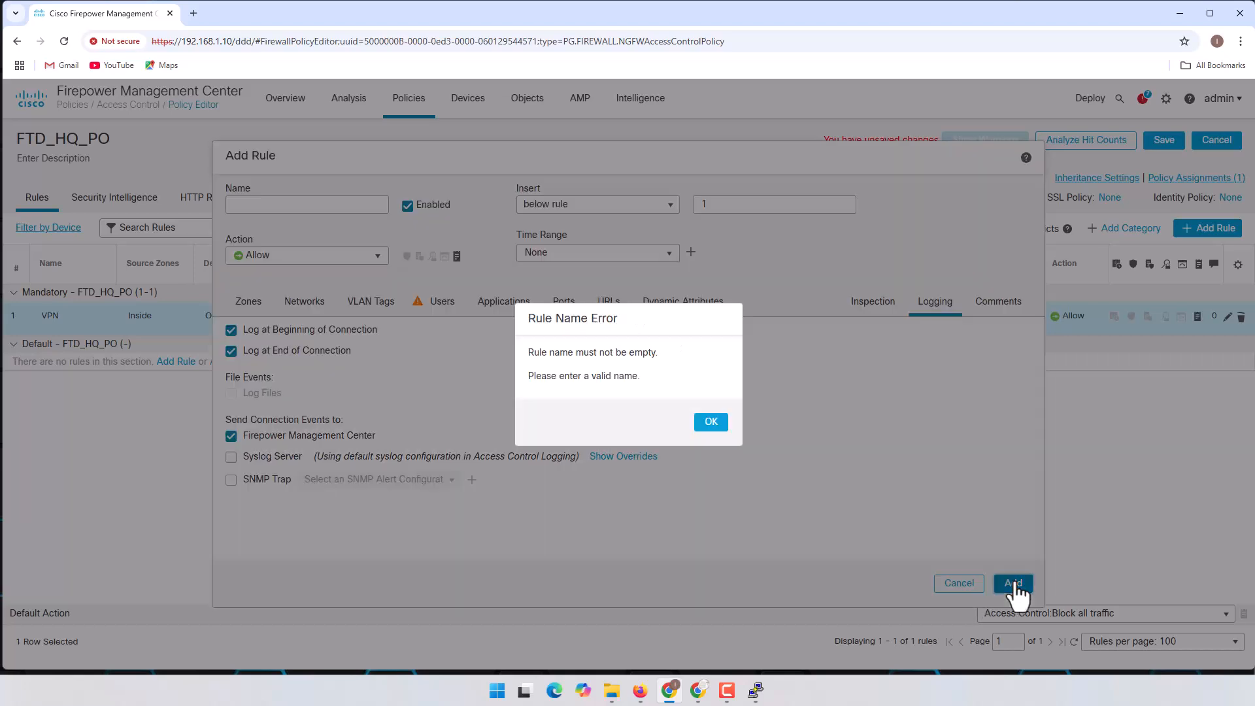
click(711, 423)
click(291, 204)
text(VPN)
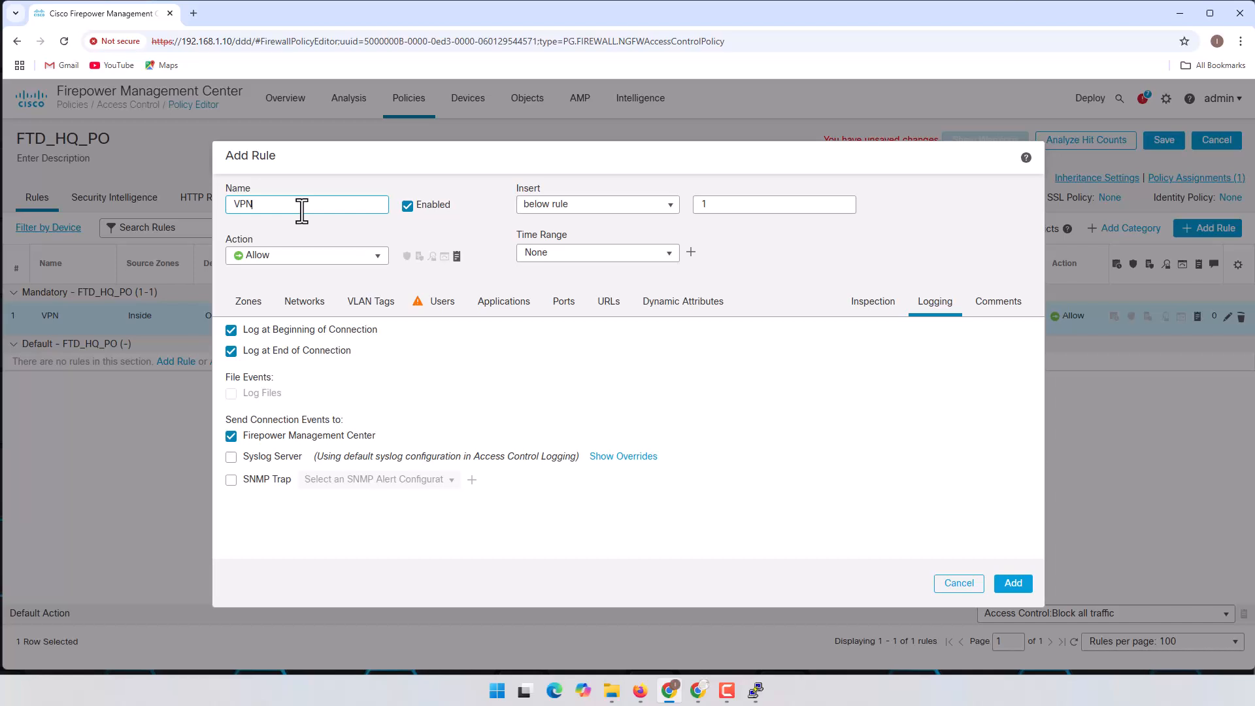
text(-Outside)
click(268, 204)
text(tside)
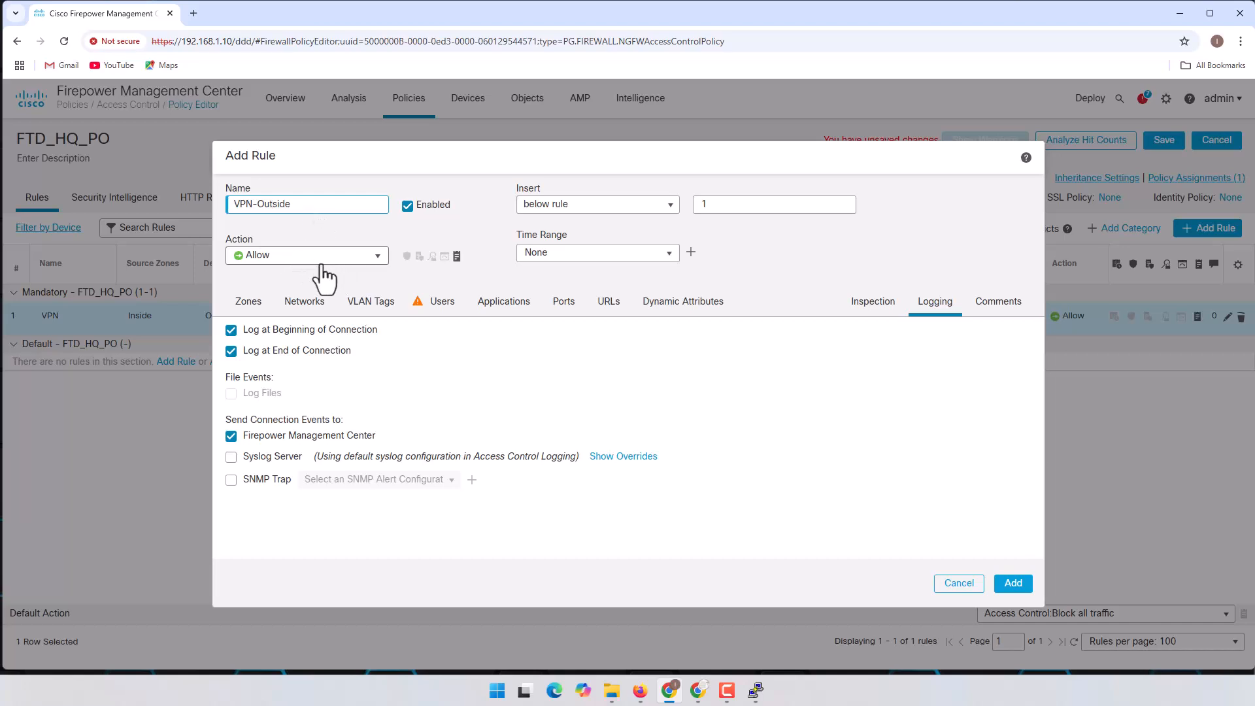
click(1014, 583)
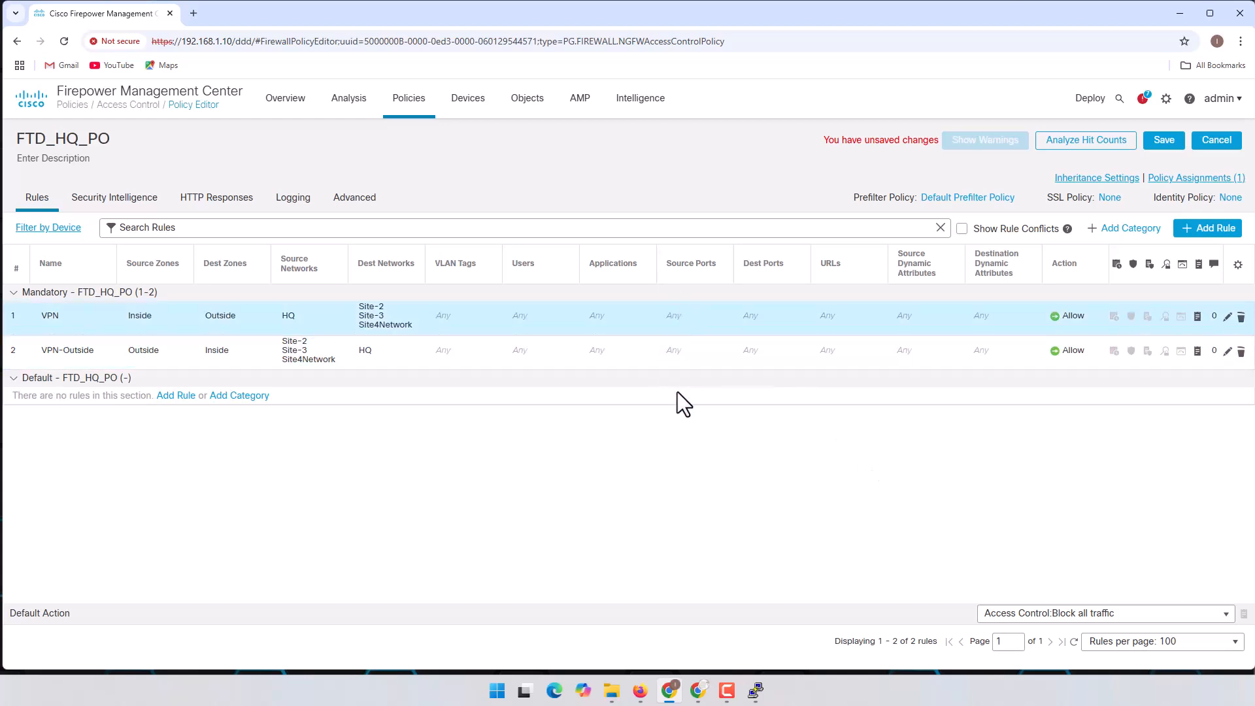
- Switch to the EVE topology, review the links between HQ and the remote sites, and return to the policy editor
click(638, 691)
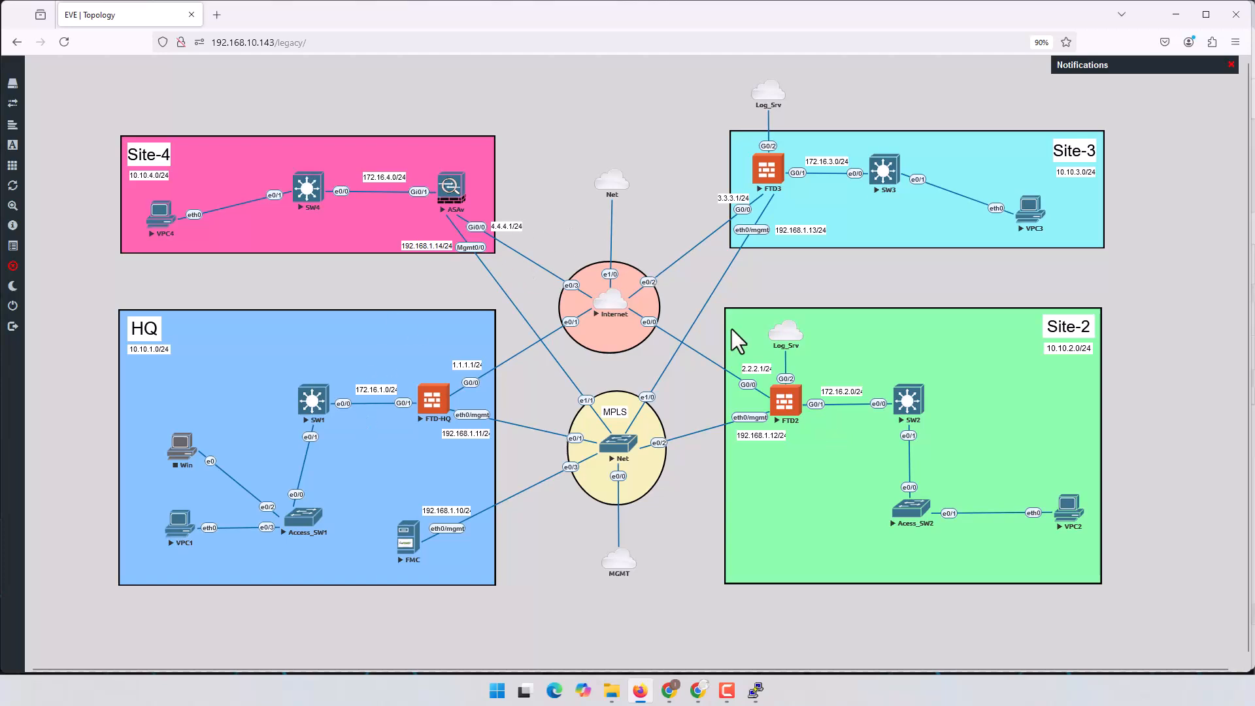
click(640, 691)
click(637, 691)
click(640, 687)
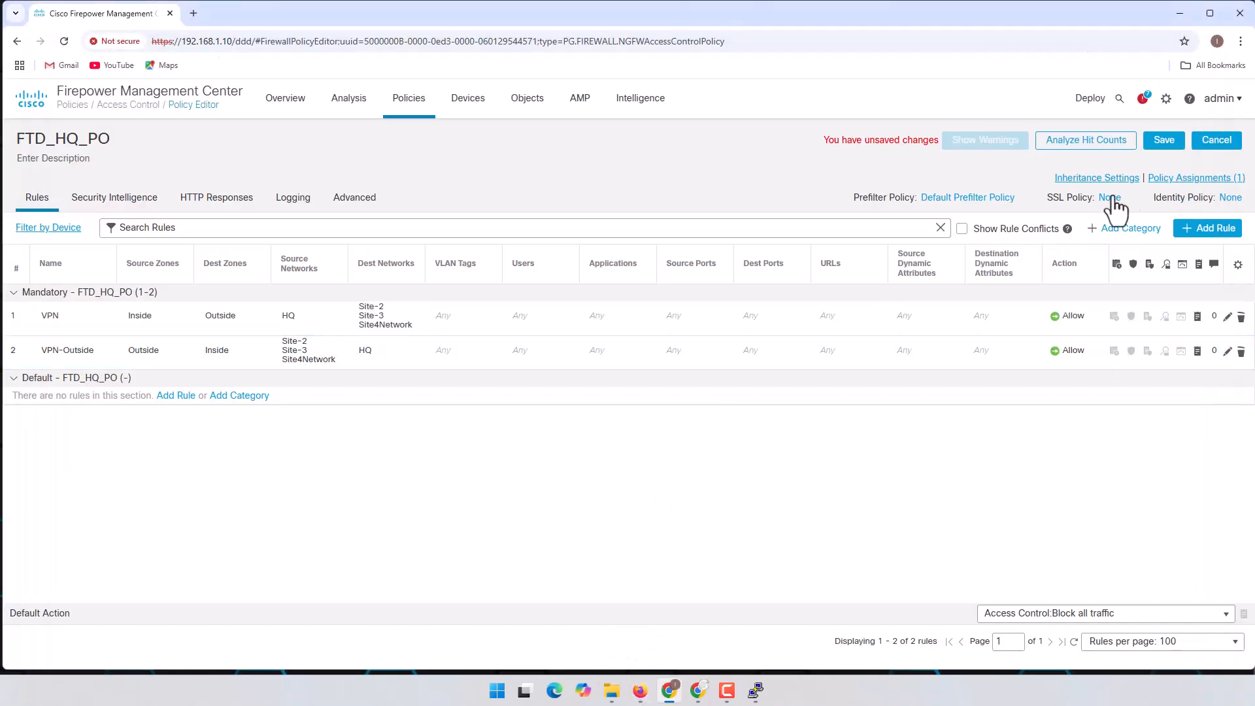
- Save the FTD_HQ_PO policy and return to the list of access control policies
click(1165, 141)
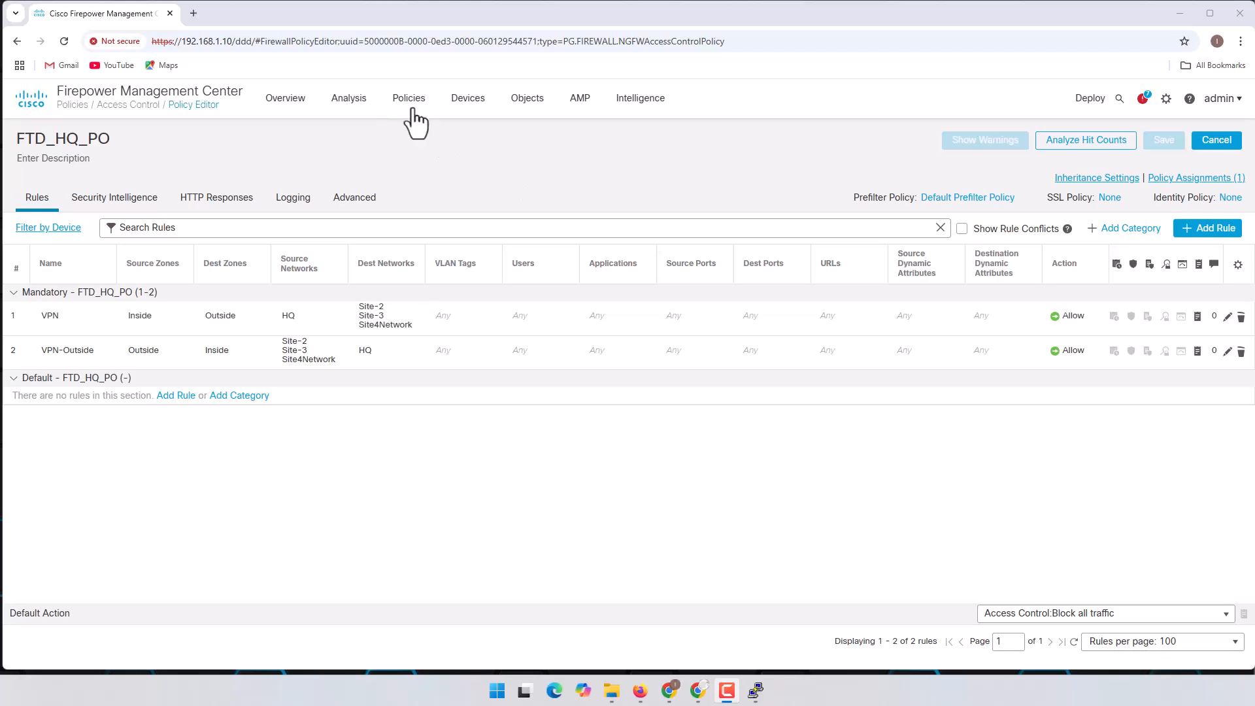
mouse_move(414, 105)
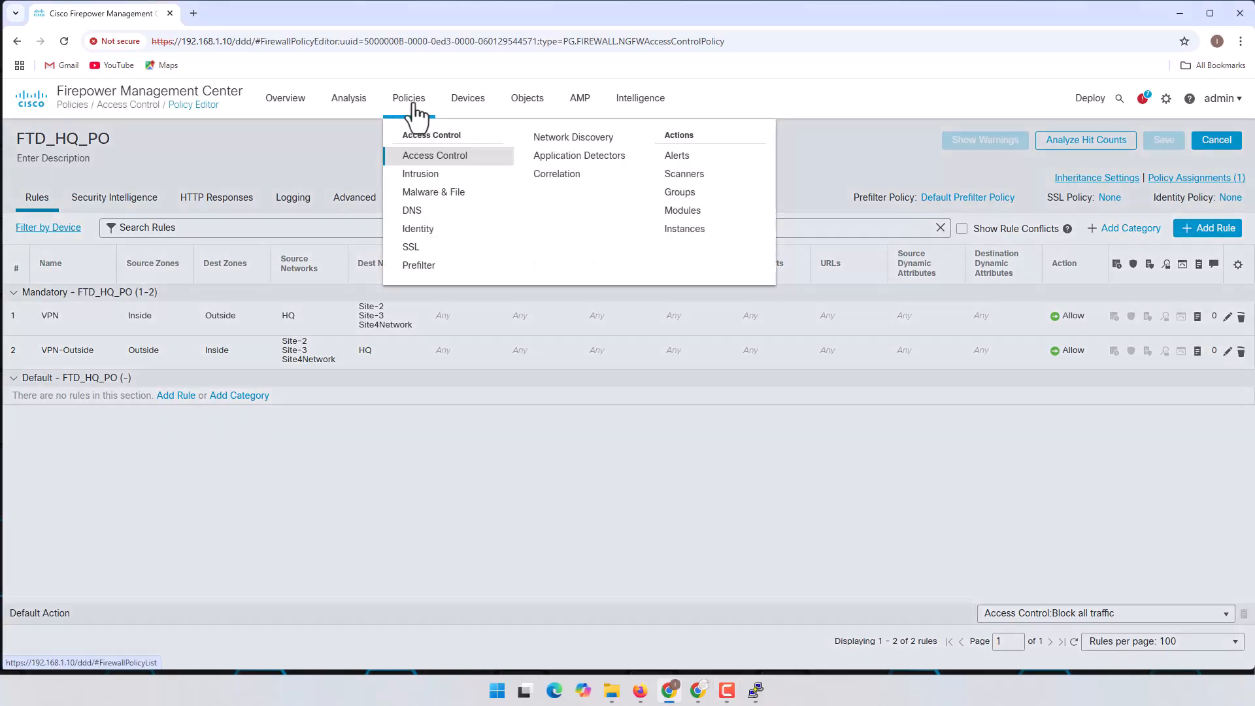
click(434, 161)
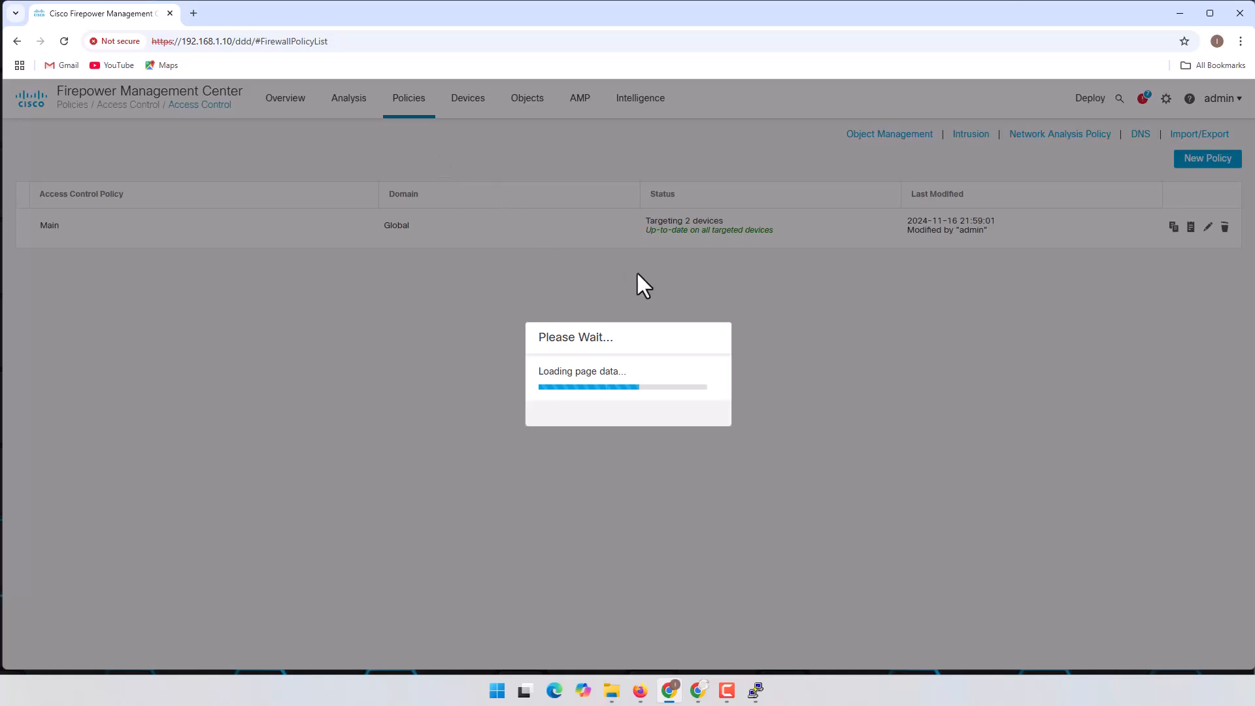
- Switch to the EVE topology to view the site firewalls
mouse_move(643, 694)
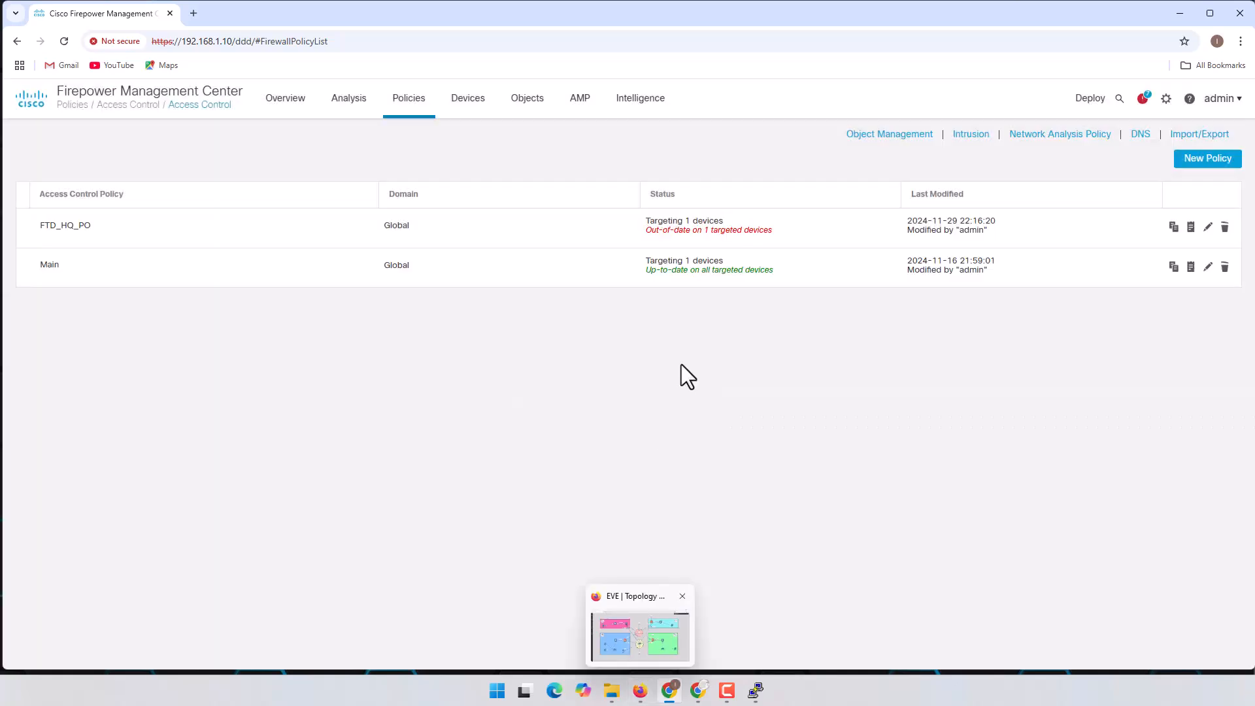
click(640, 692)
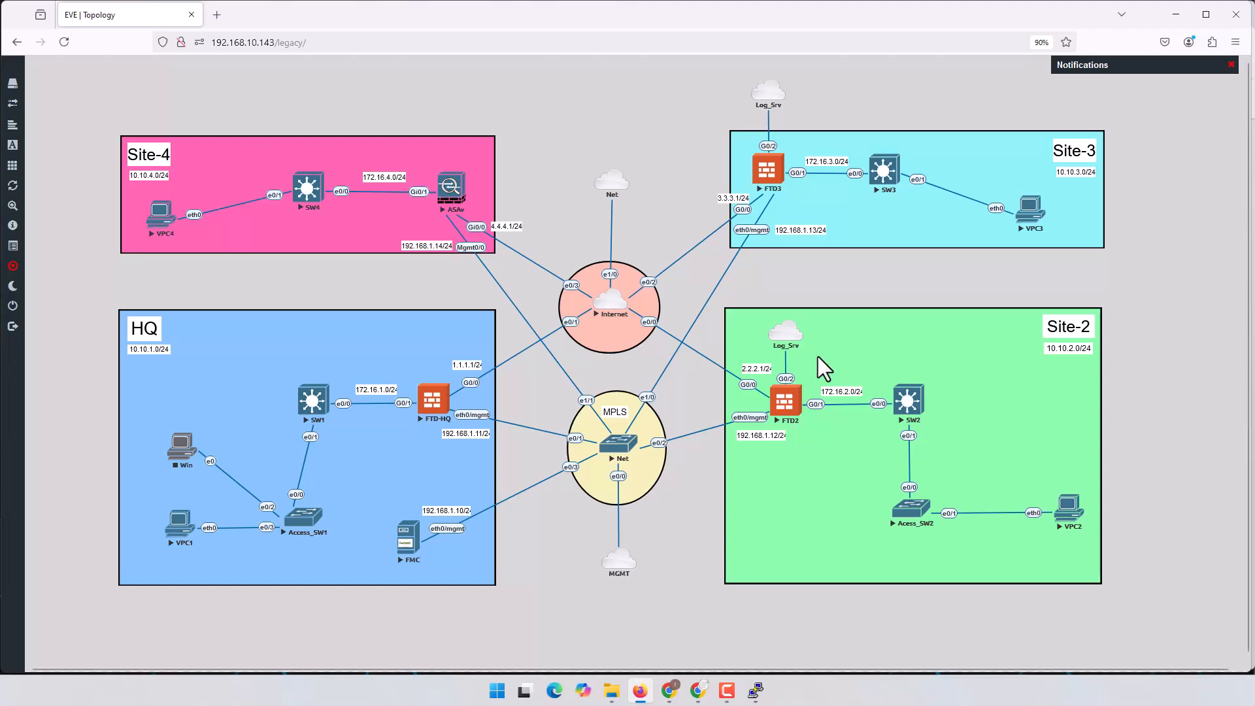
- Return to Firepower Management Center and create the access control policy FTD_Site2_PO targeting FTD-2, accepting the device's reassignment from Main
click(668, 690)
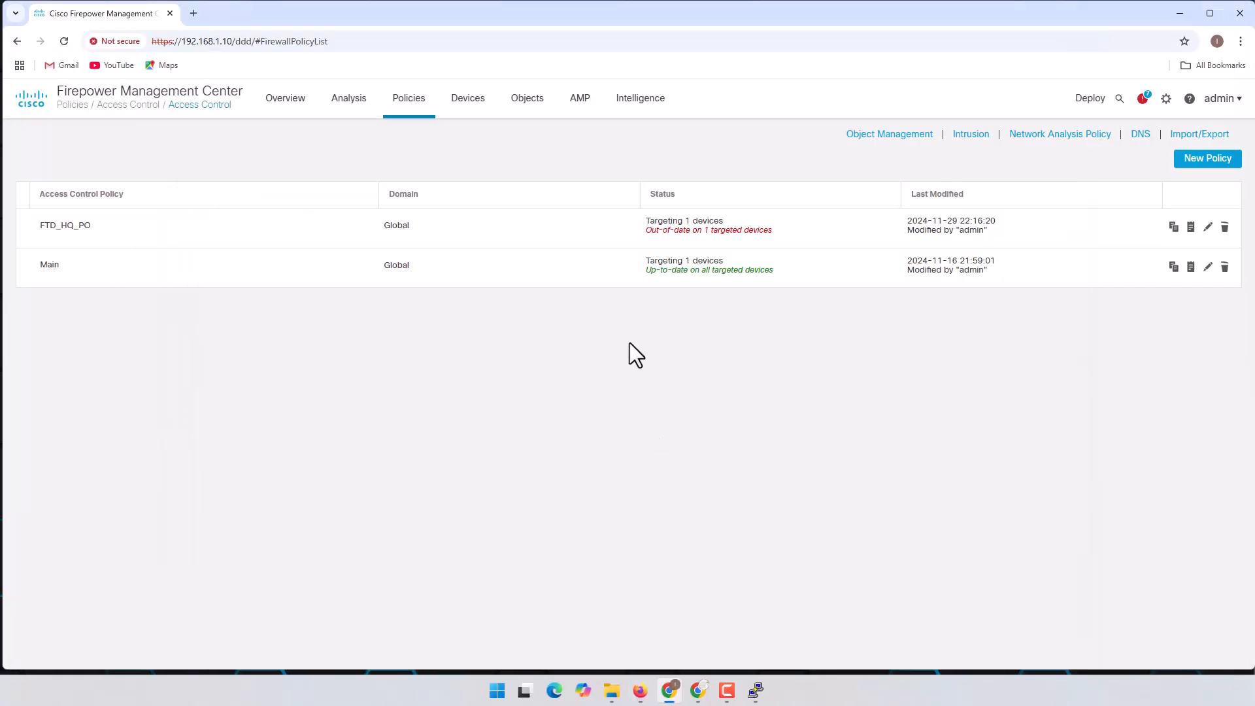
click(1206, 163)
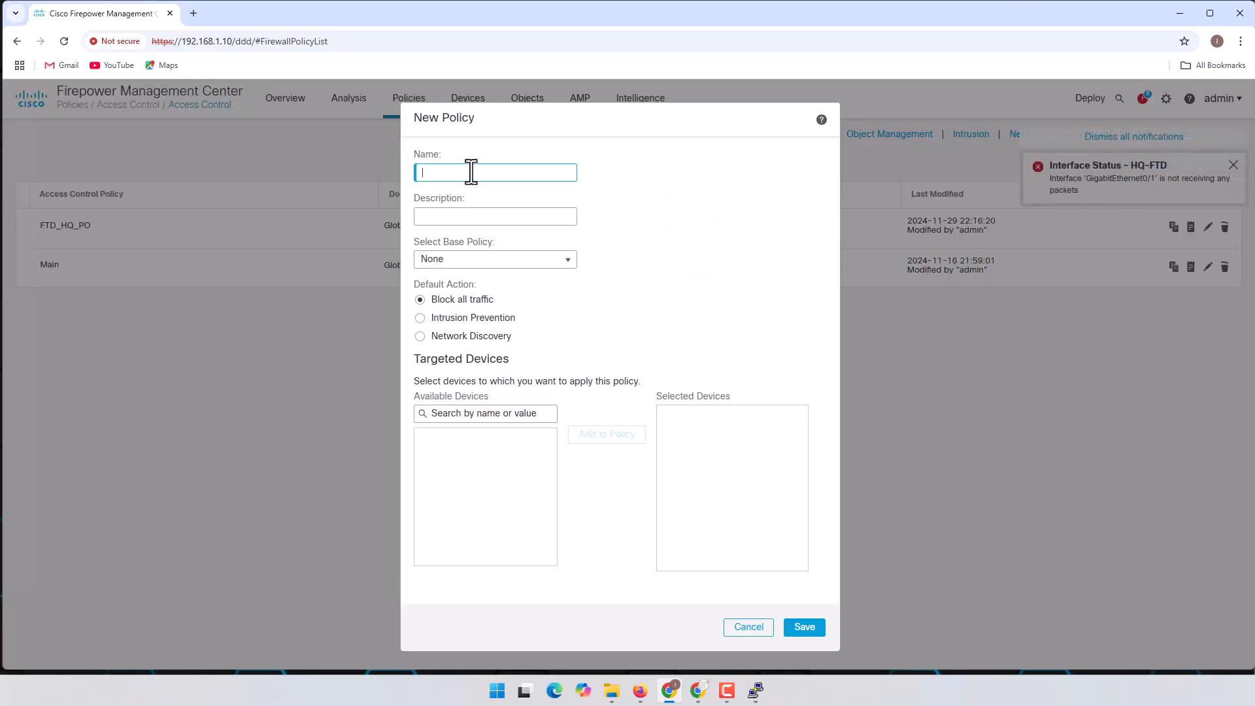
click(471, 172)
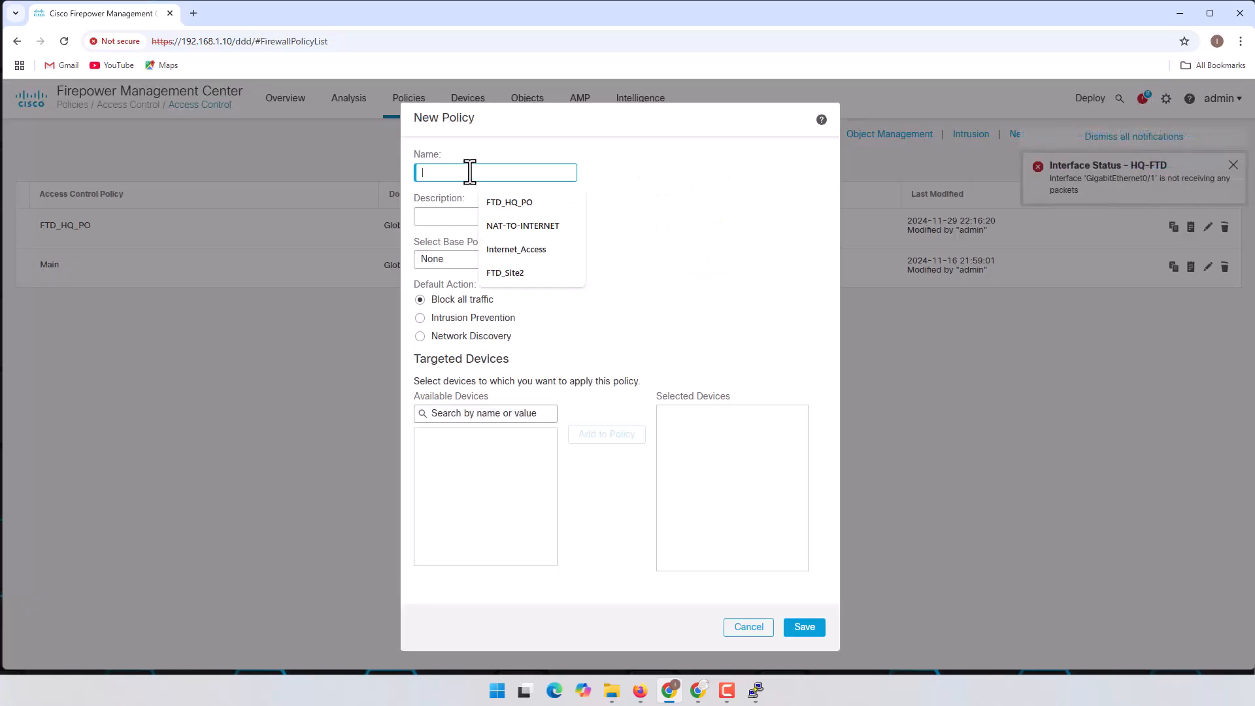
text(FTD_Site2)
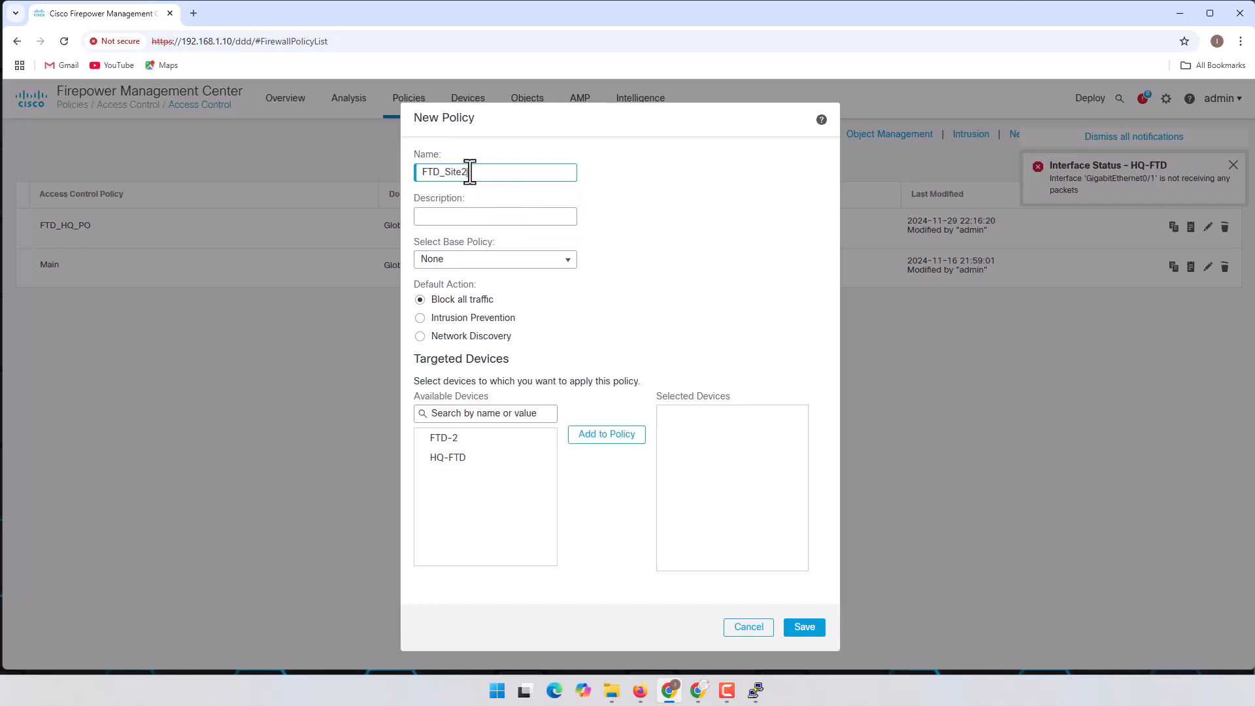
text(_PO)
click(463, 439)
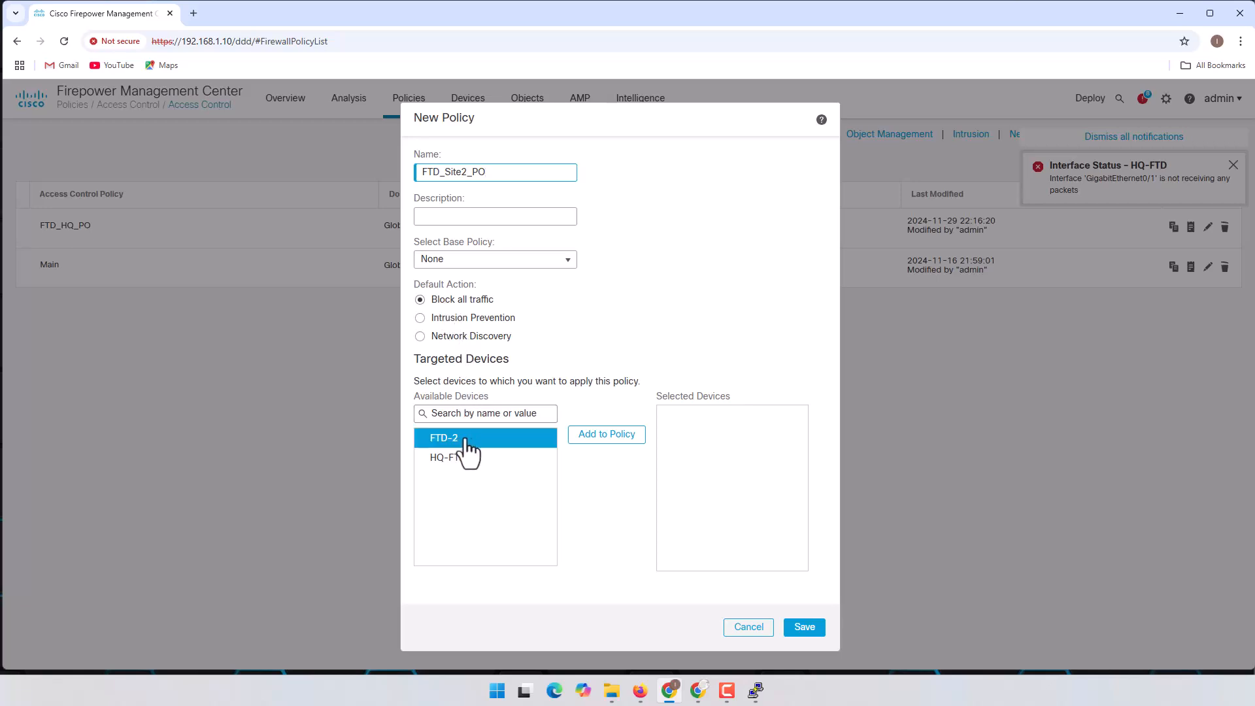
click(608, 436)
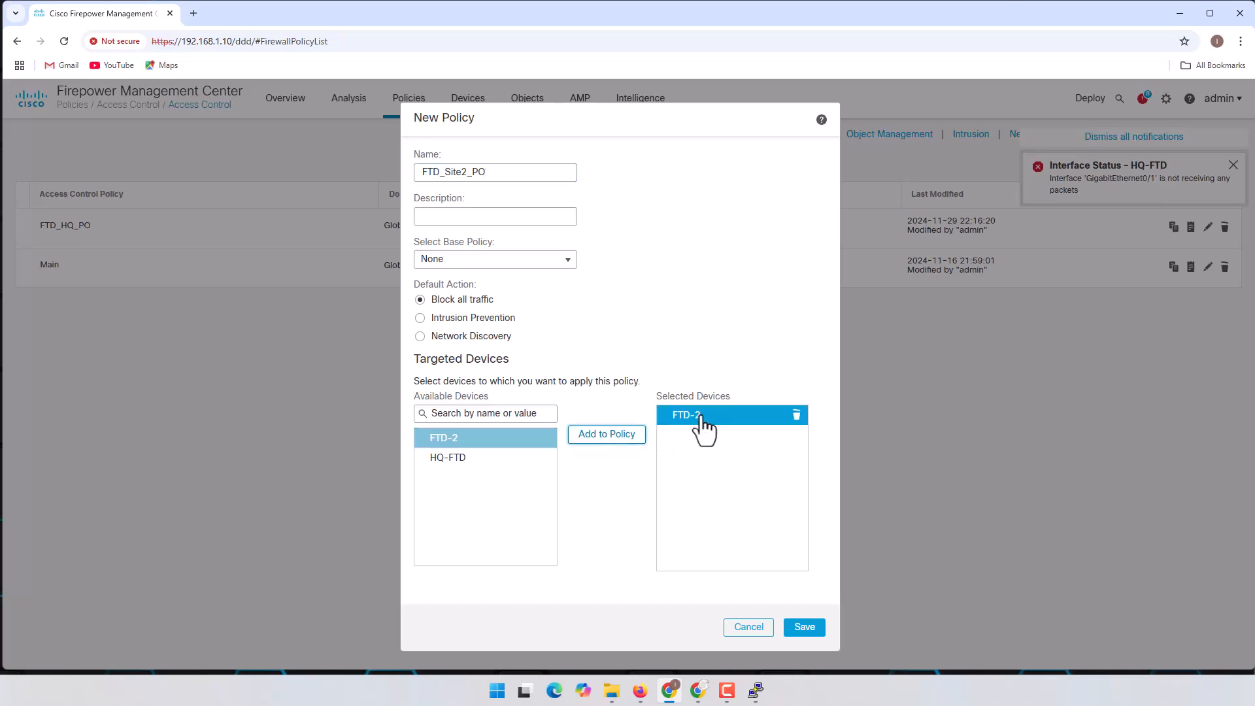
click(808, 627)
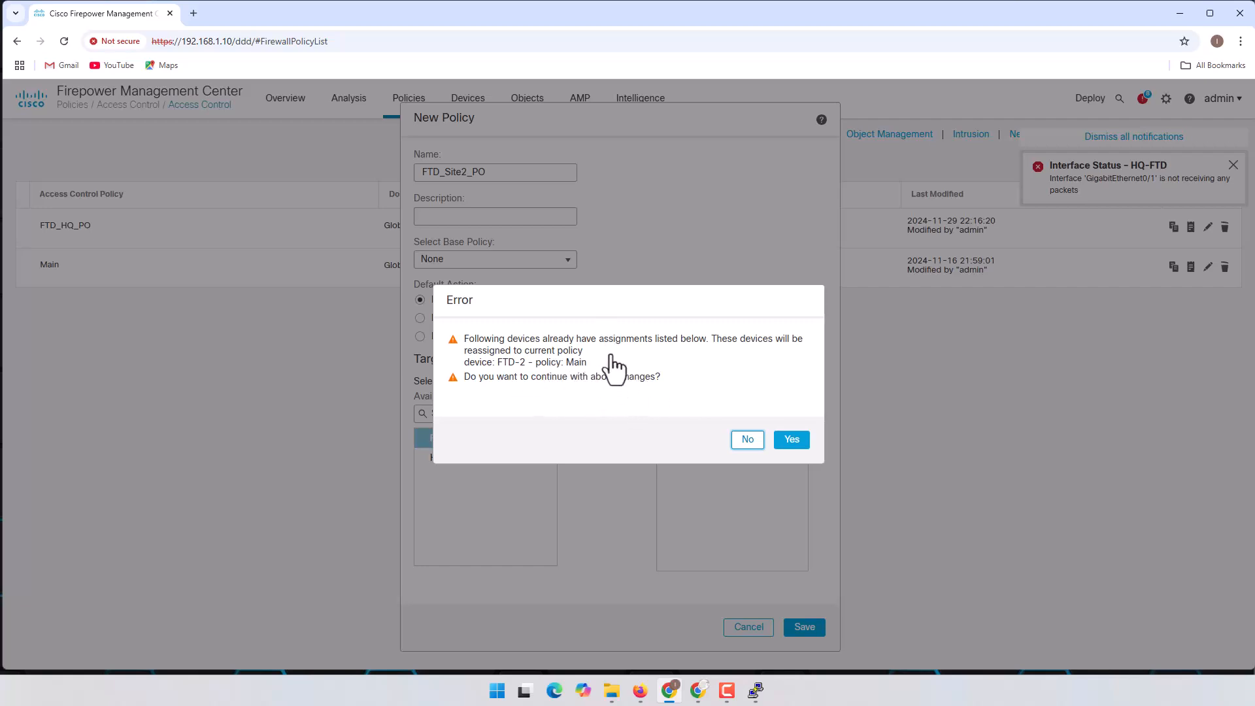
click(798, 442)
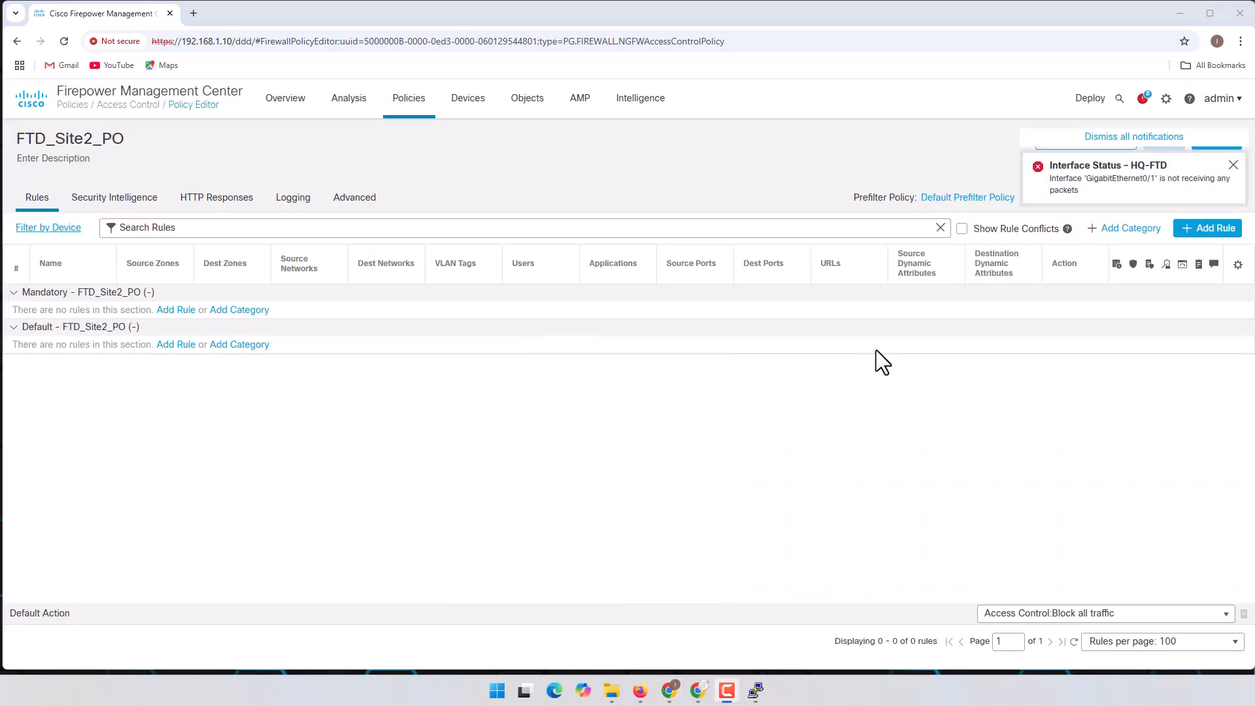
click(1153, 137)
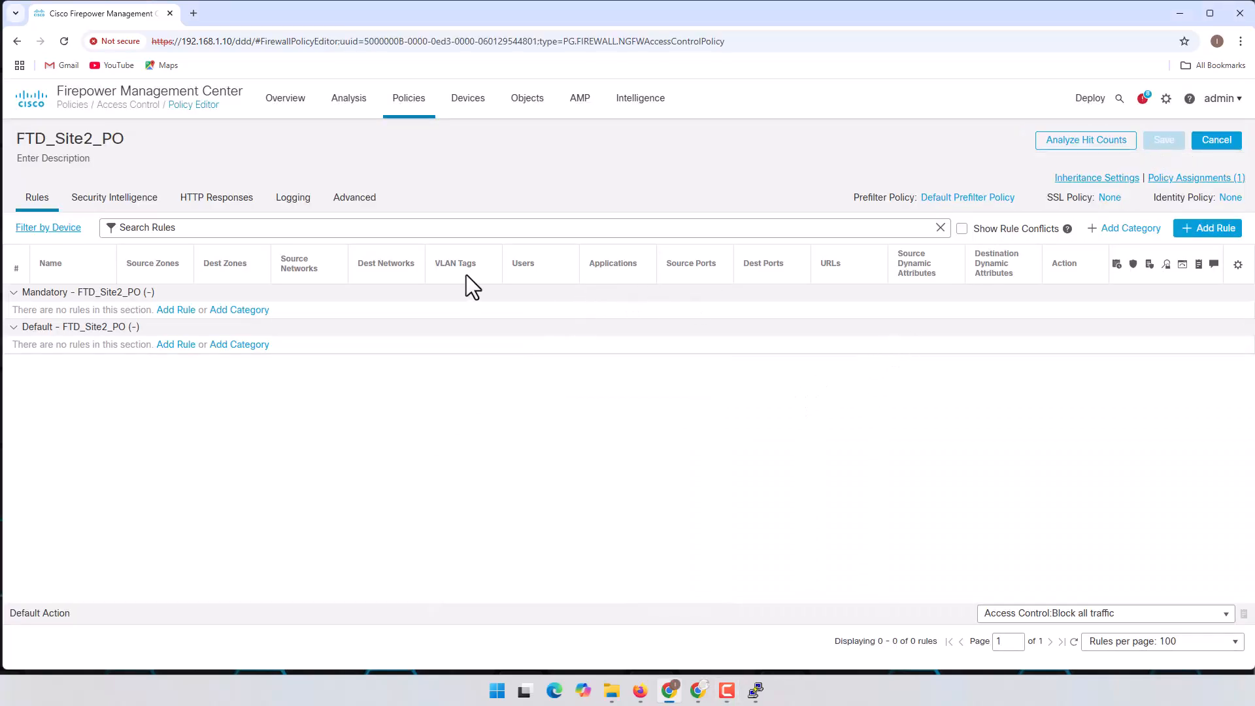
- Start a new rule in FTD_Site2_PO with Inside as the source zone and Outside as the destination zone
click(1203, 229)
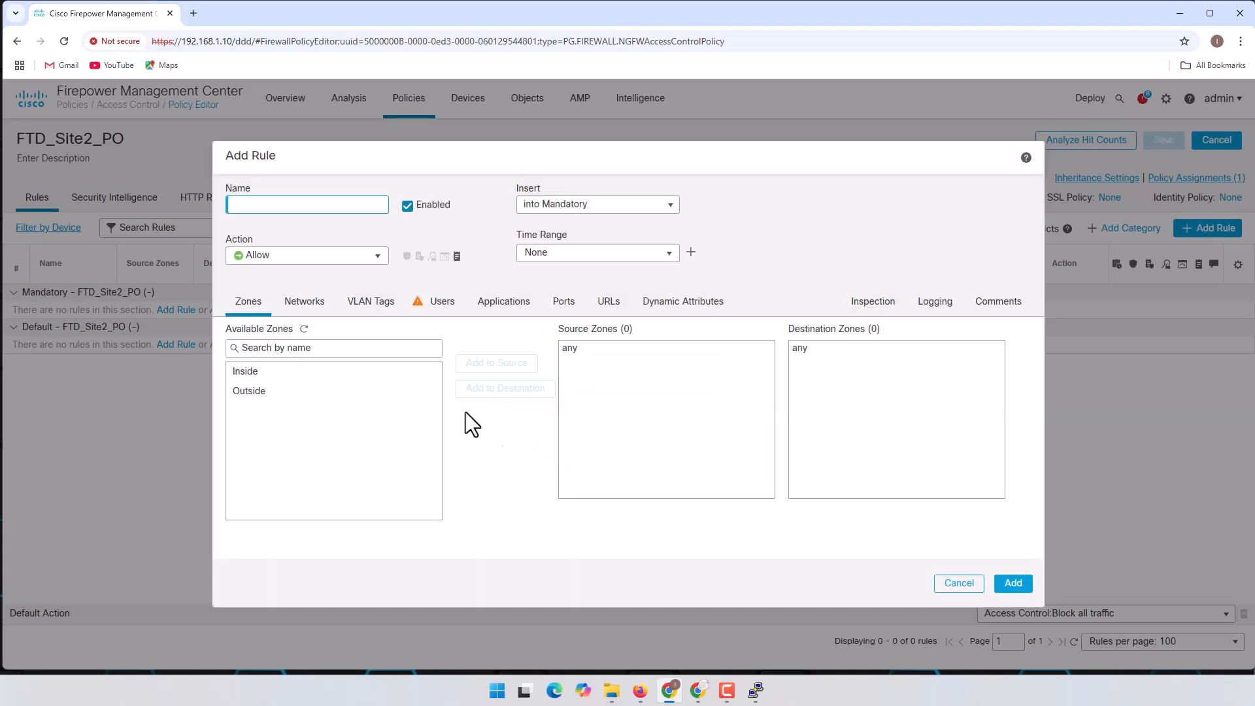
click(305, 376)
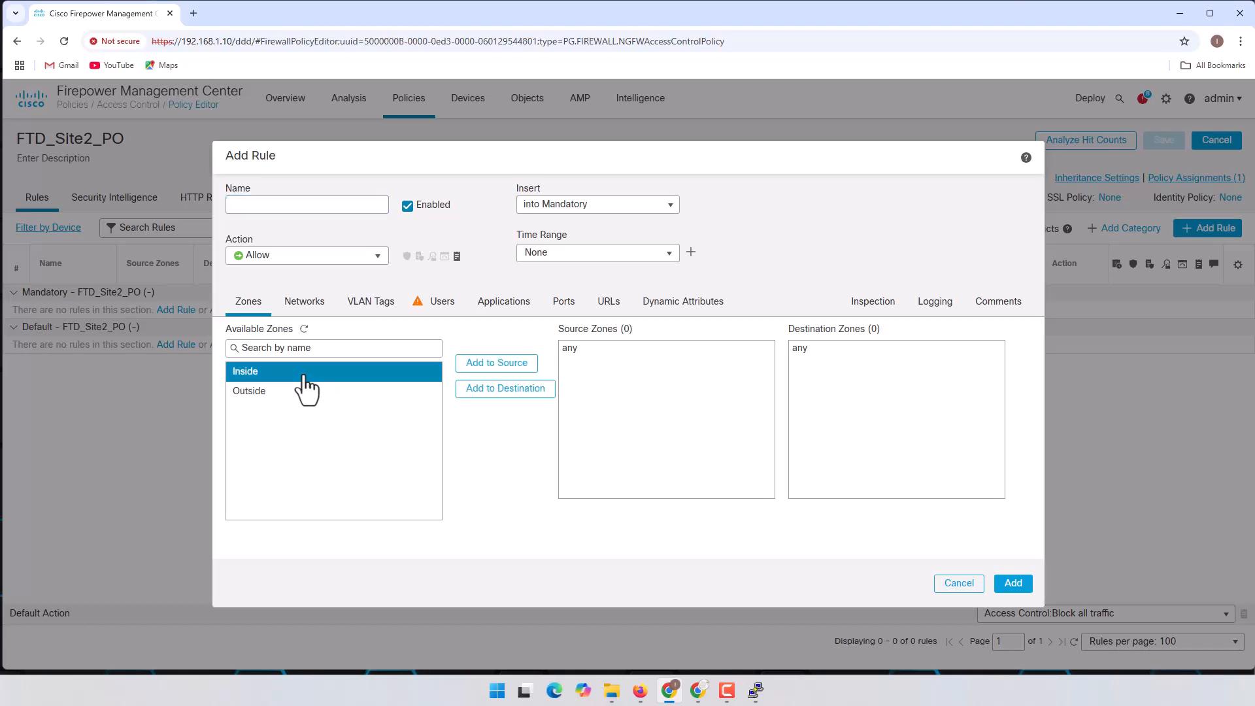
click(497, 363)
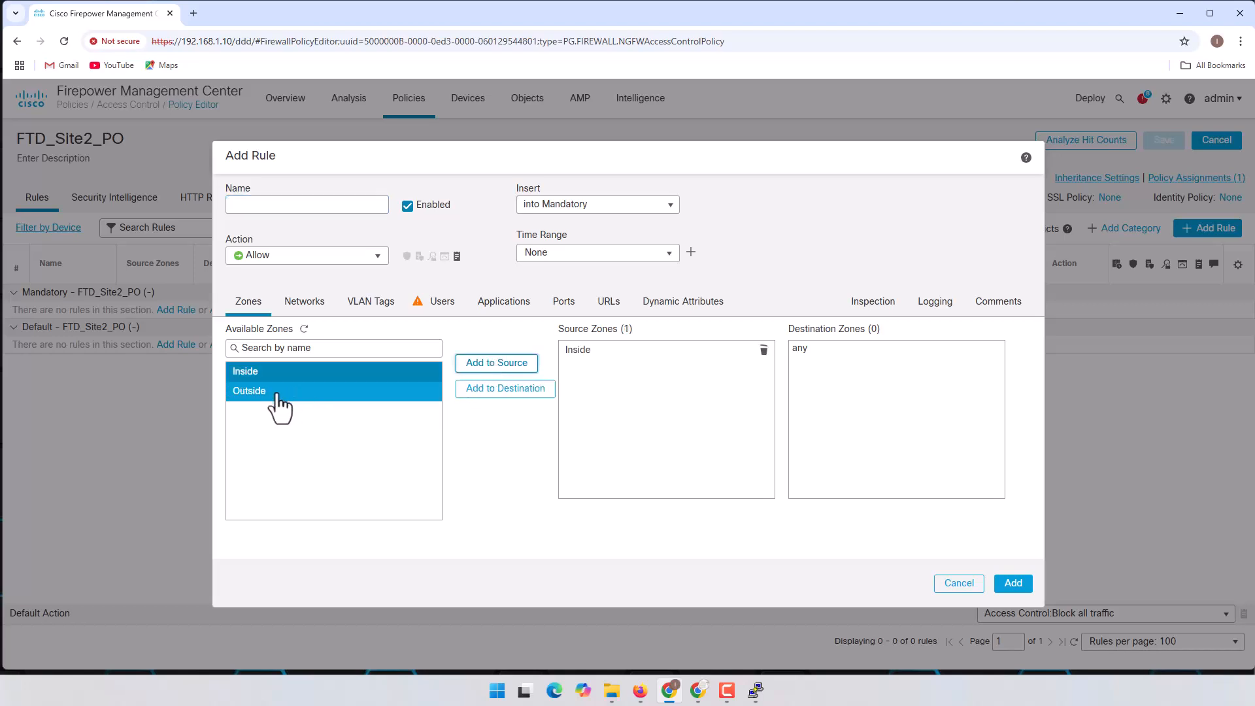
click(278, 392)
click(503, 389)
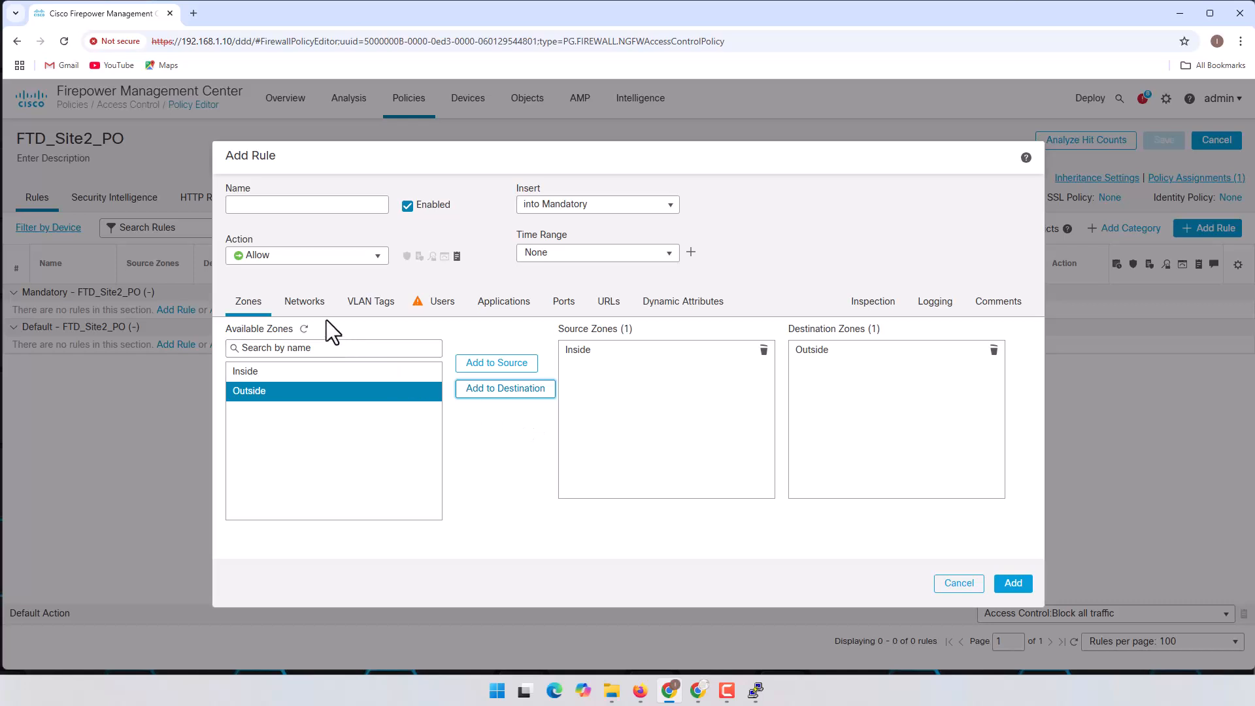
- Set the rule's source network to Site-2 and its destination network to HQ
click(305, 304)
click(348, 457)
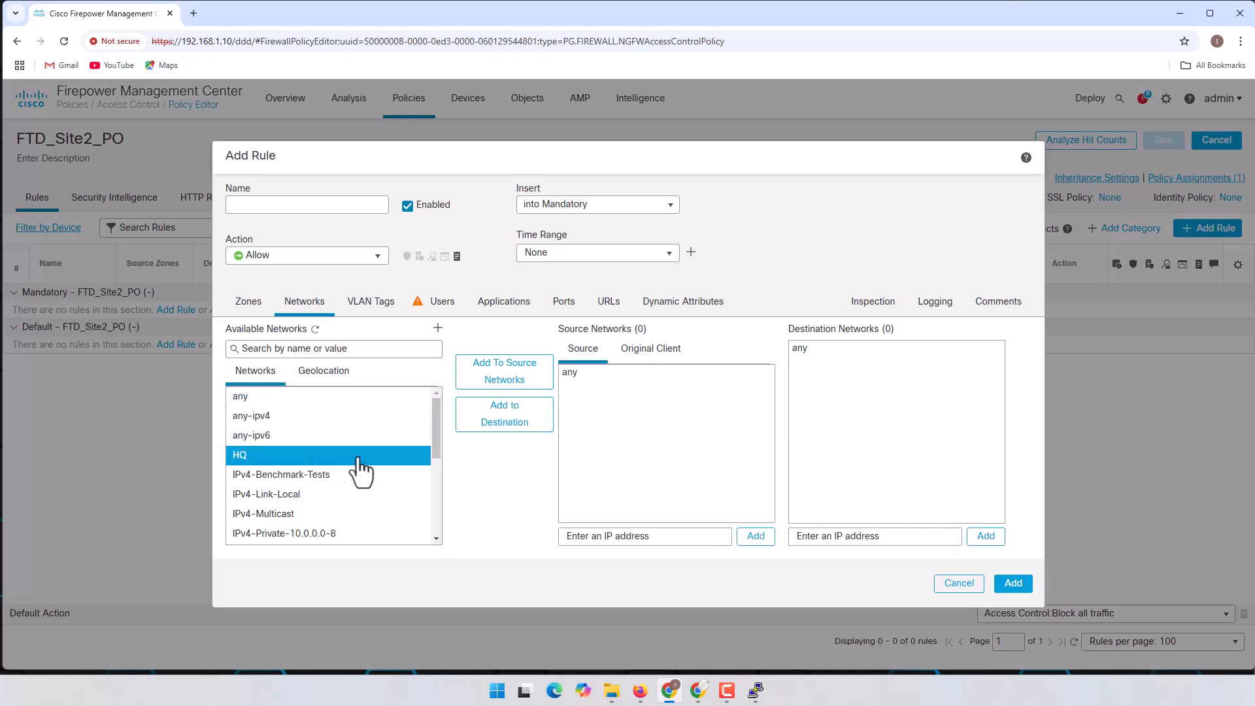
drag(434, 420, 432, 507)
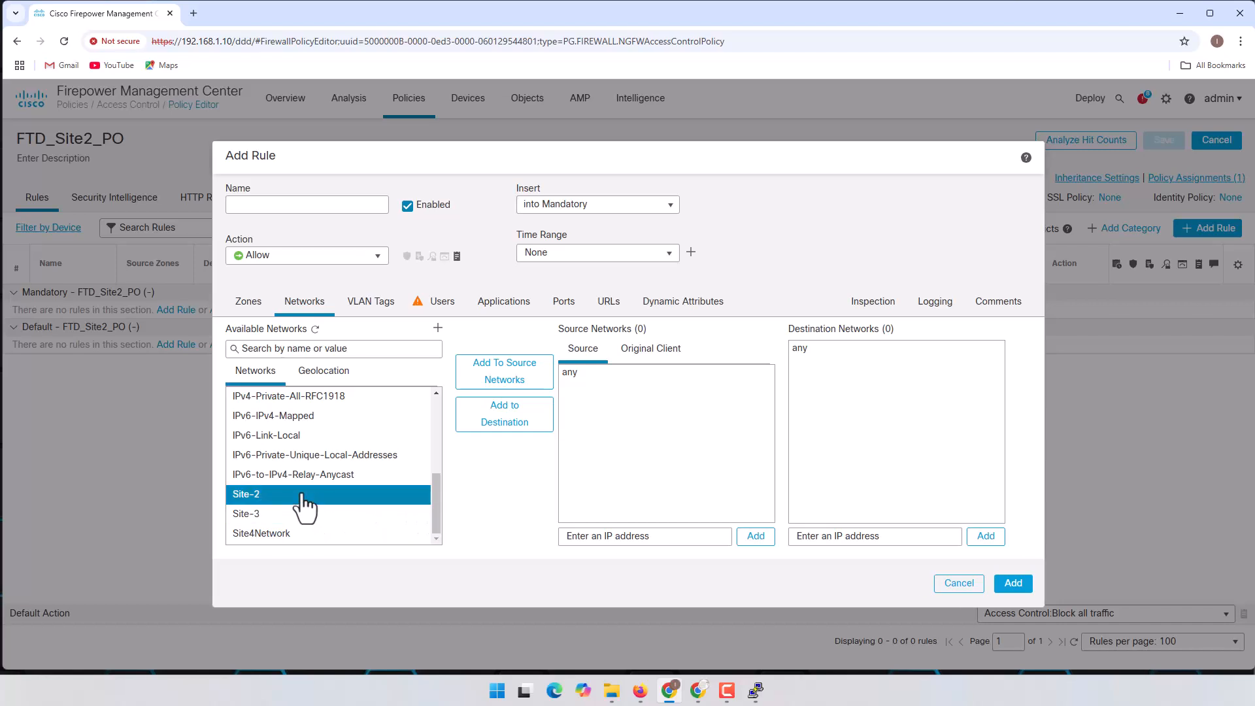
click(504, 371)
drag(437, 491, 446, 379)
click(283, 455)
click(523, 429)
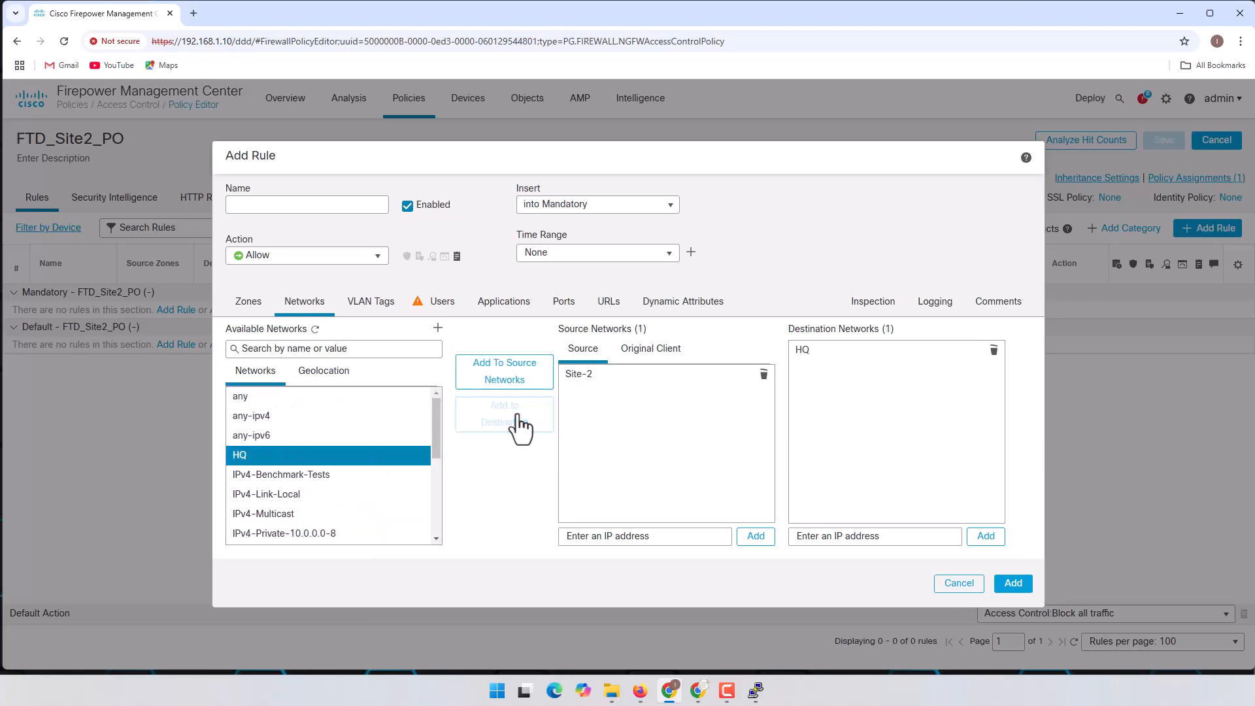
- Name the rule VPN, enable logging at the beginning and end of connections, and add it to the policy
click(303, 206)
click(323, 233)
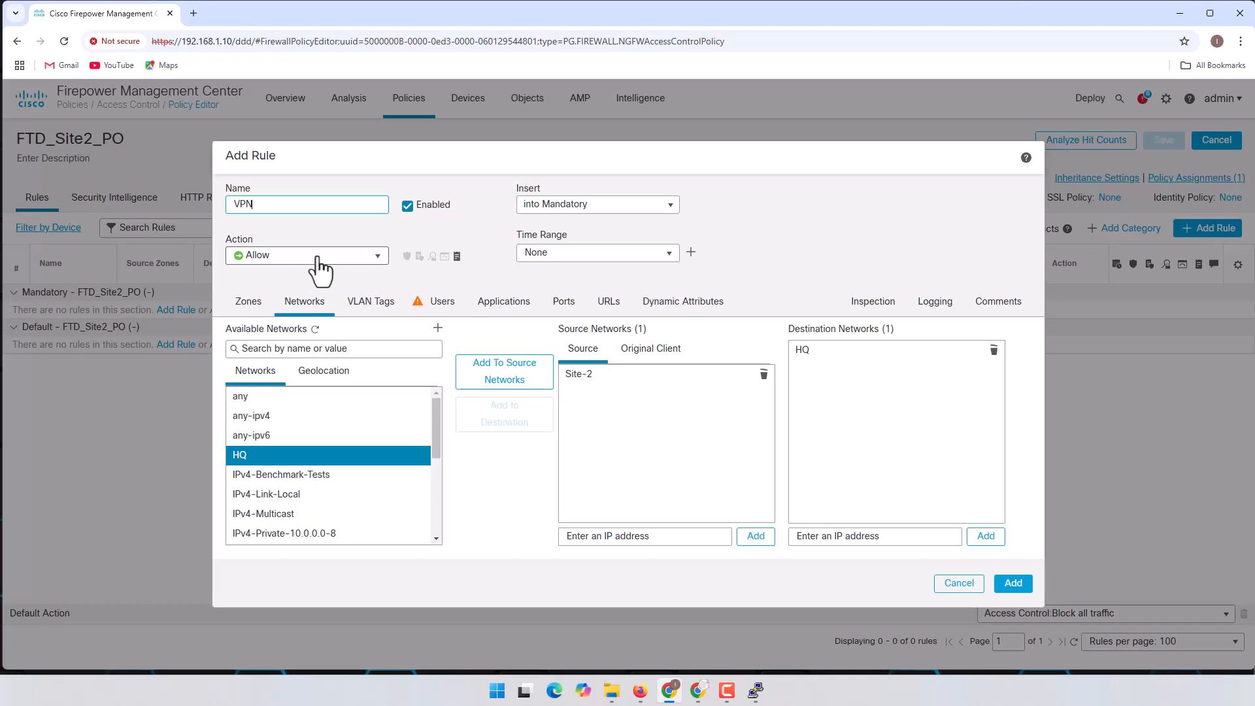
click(936, 304)
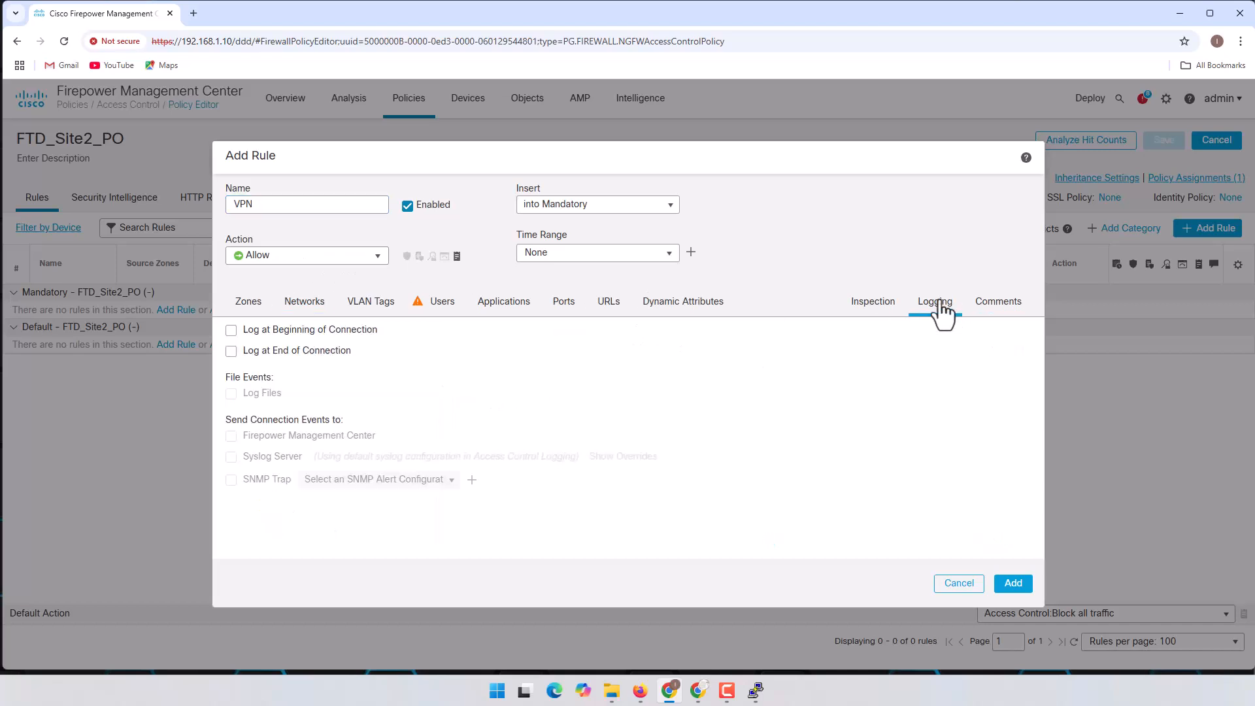
click(322, 330)
click(310, 349)
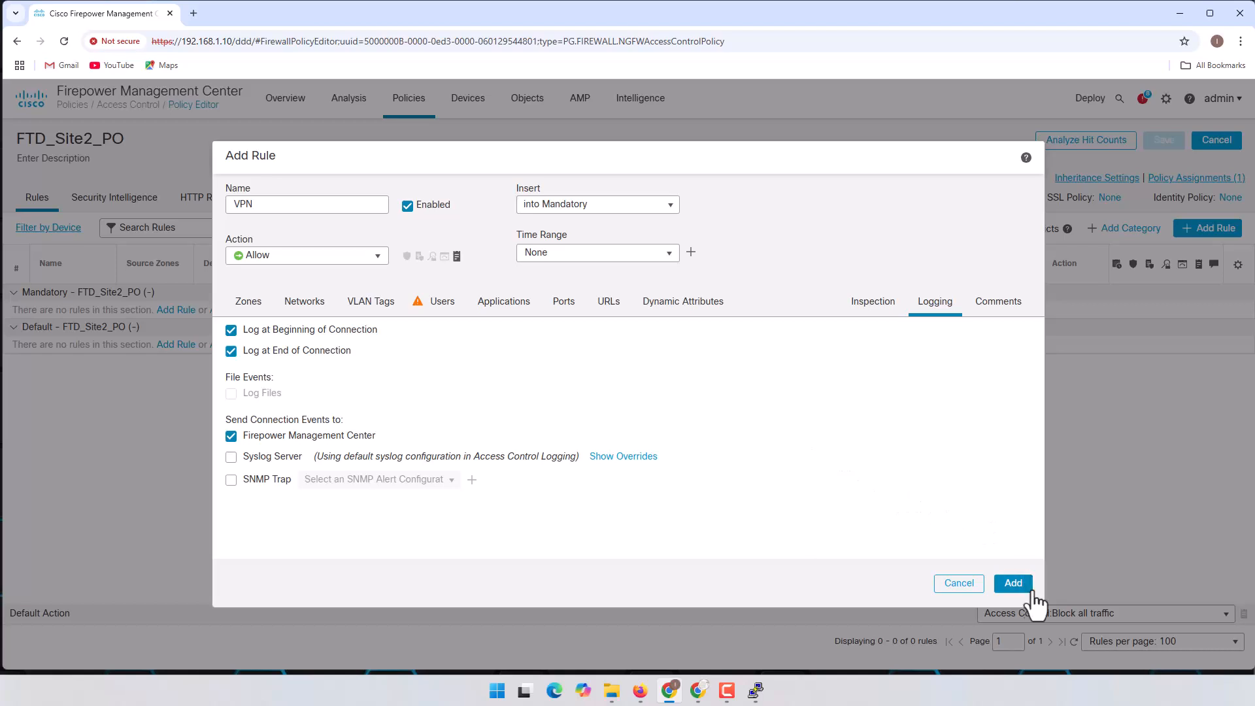
click(1013, 583)
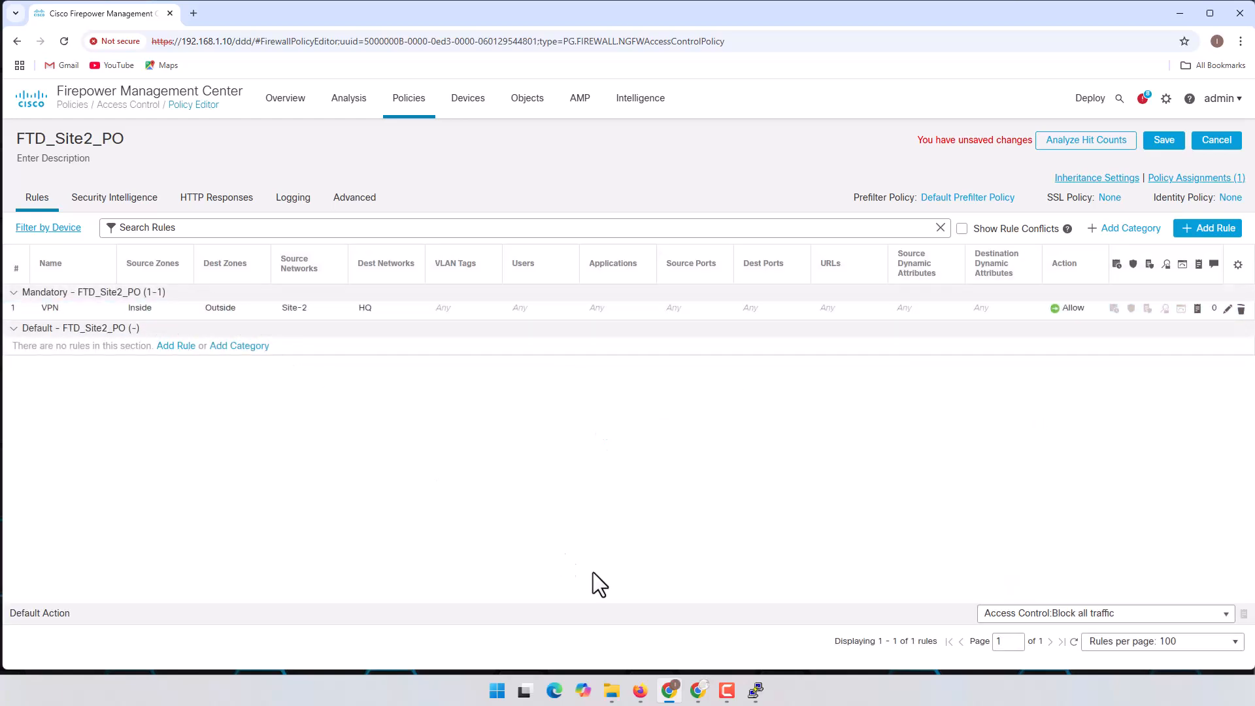
- Switch to the EVE topology, review the Site-2 firewall's Internet link, and return to the policy editor
click(647, 693)
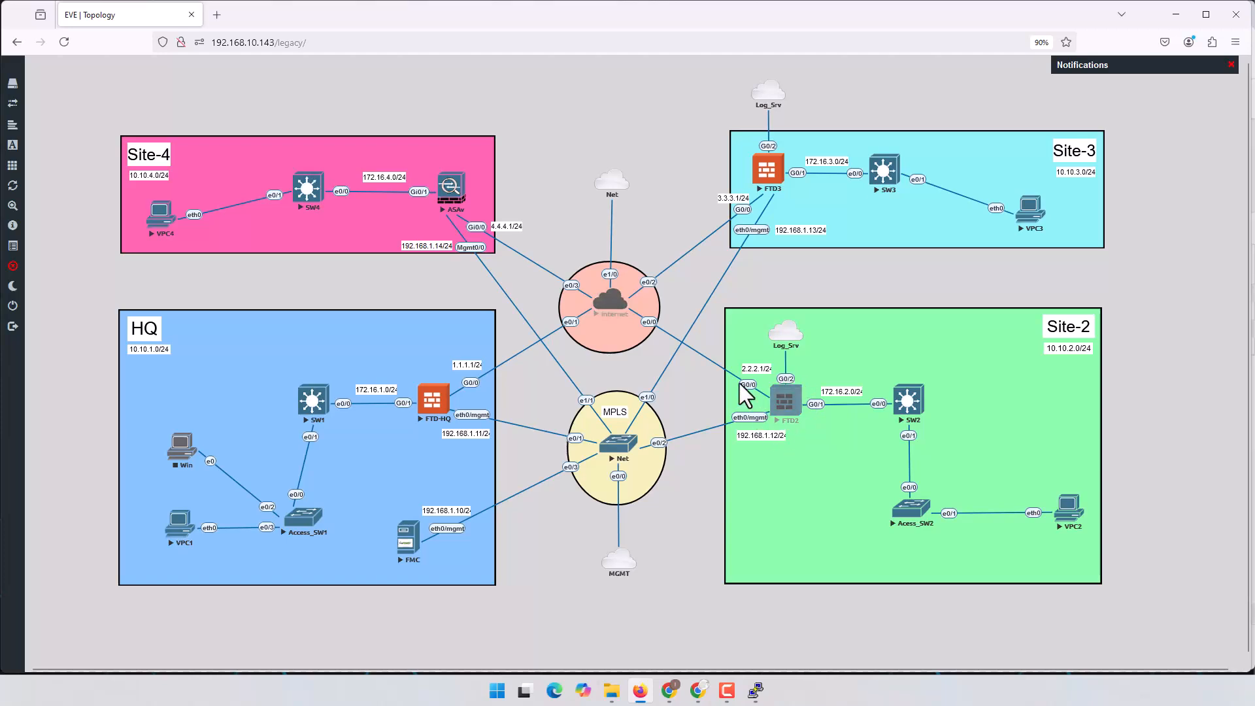
click(1174, 16)
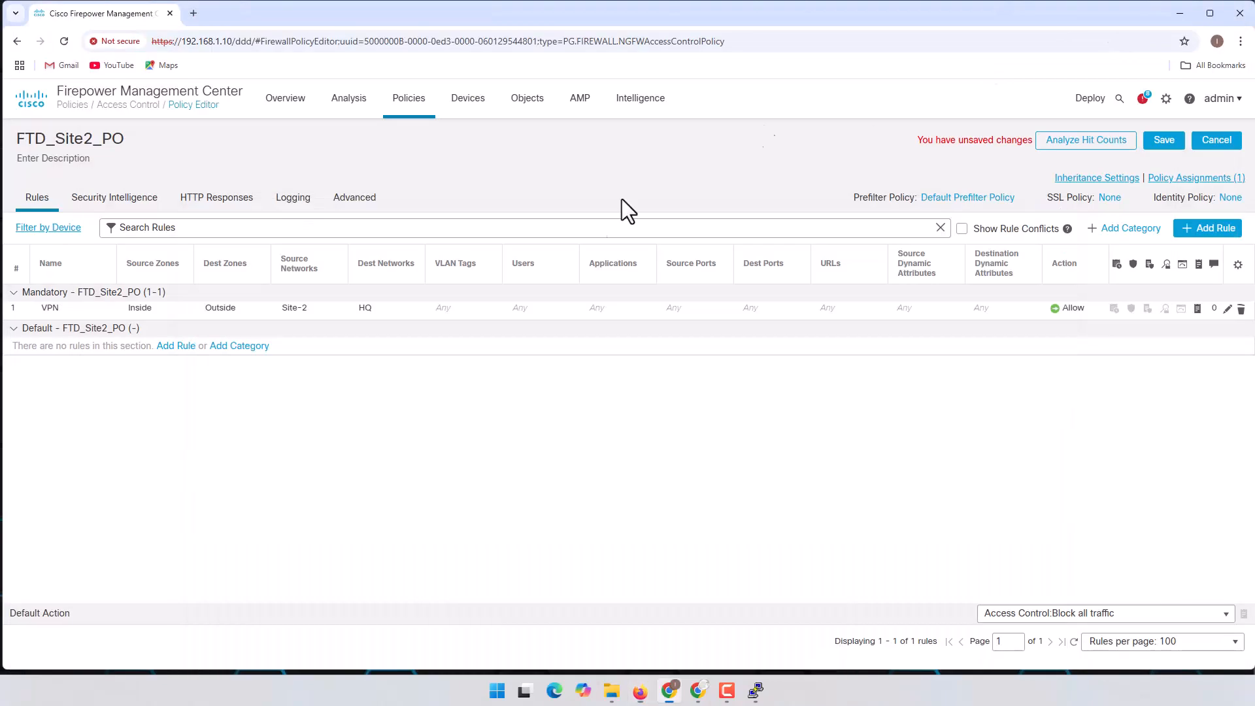
- Start a second rule below rule 1 in FTD_Site2_PO and name it VPN-Outside
click(1203, 234)
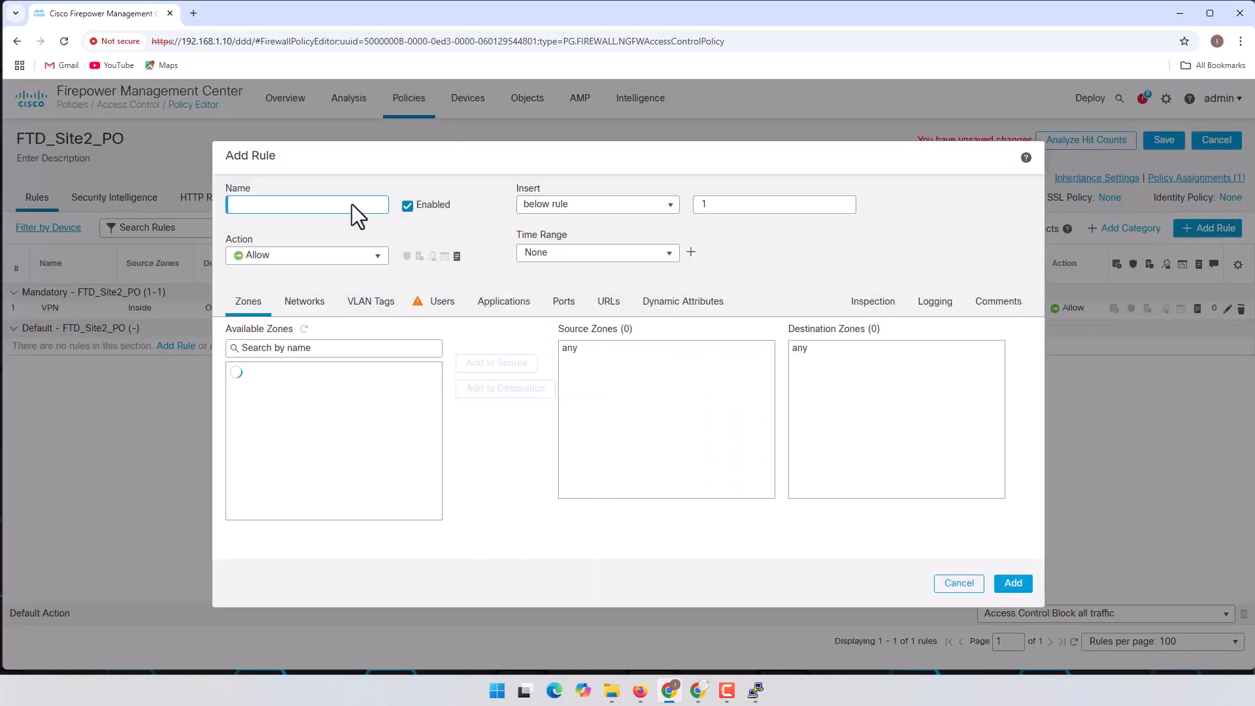
click(353, 204)
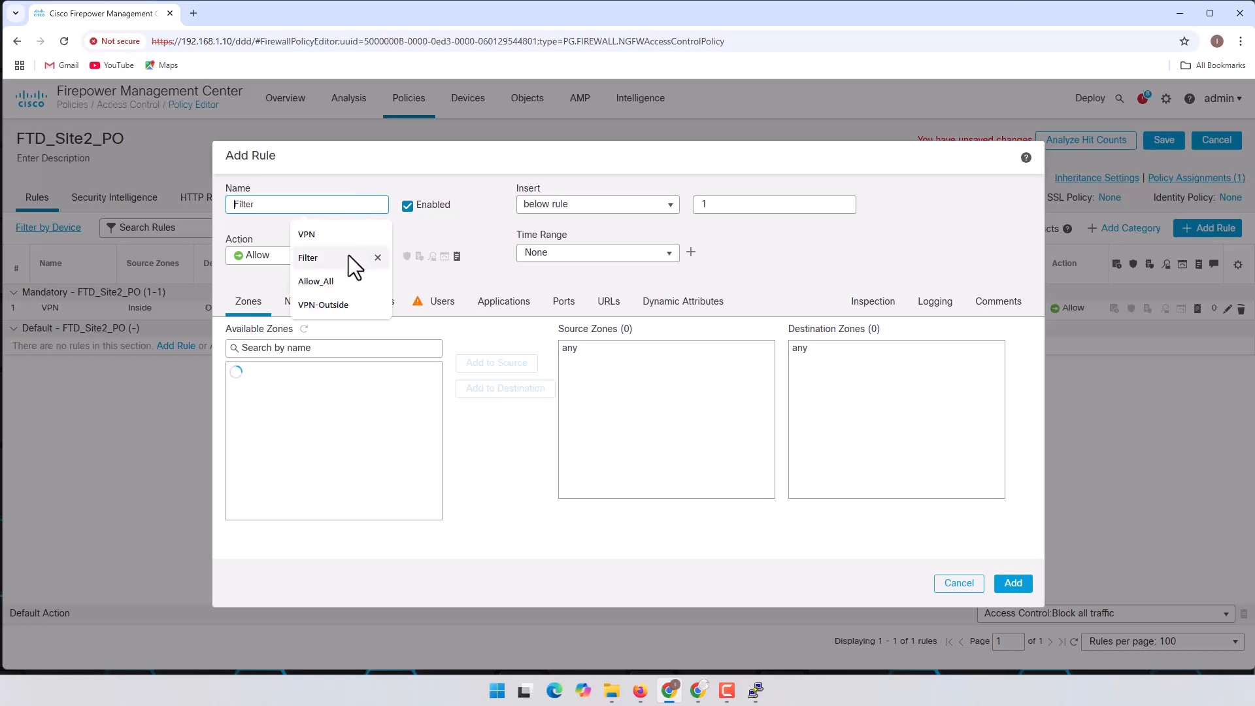
click(332, 233)
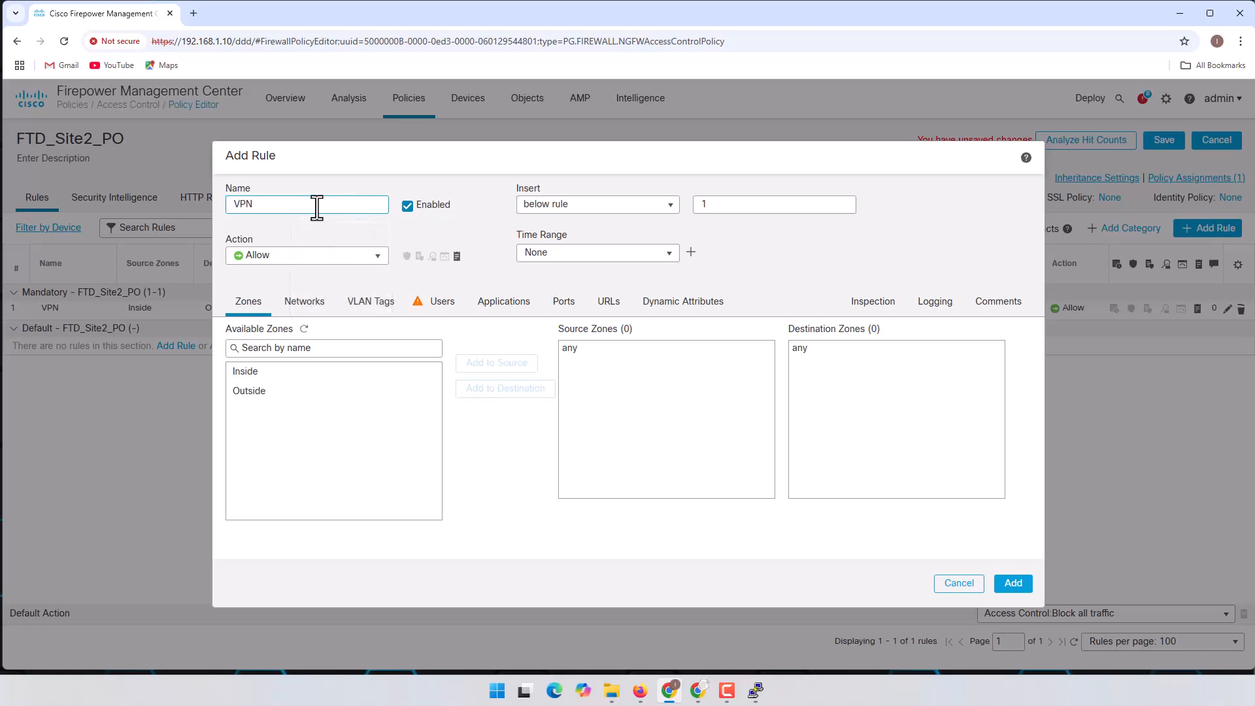
text(-Outside)
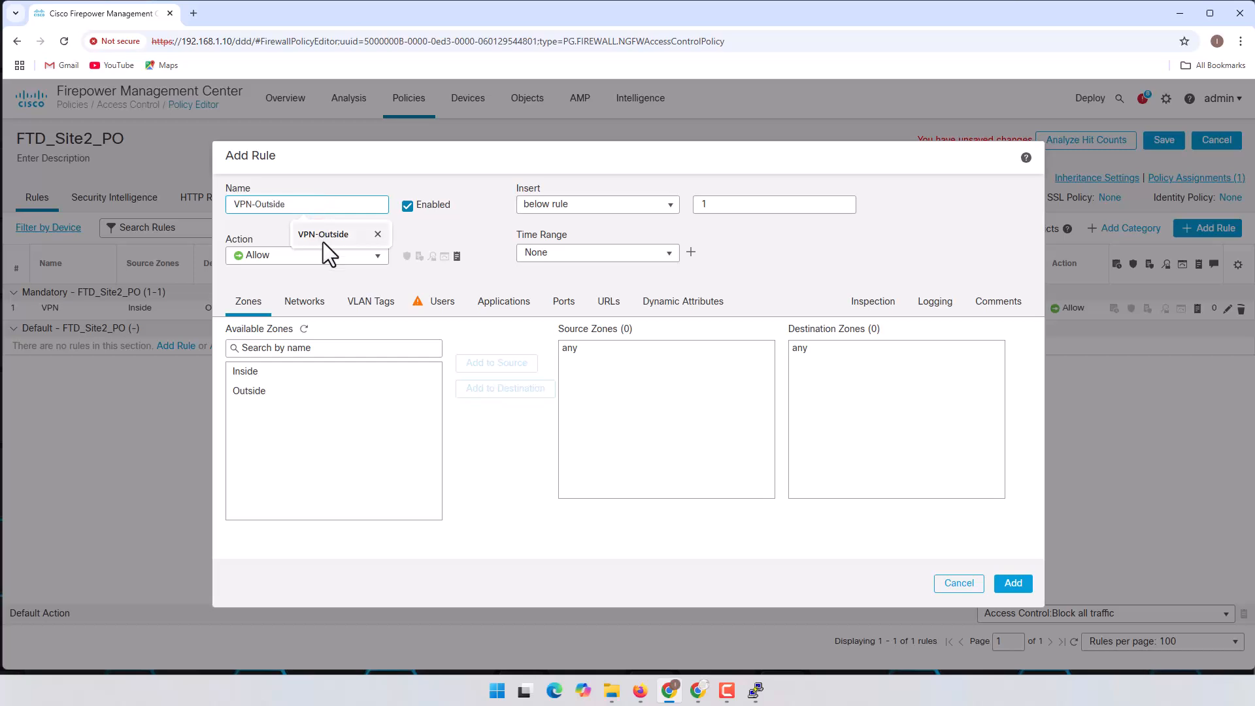
click(323, 240)
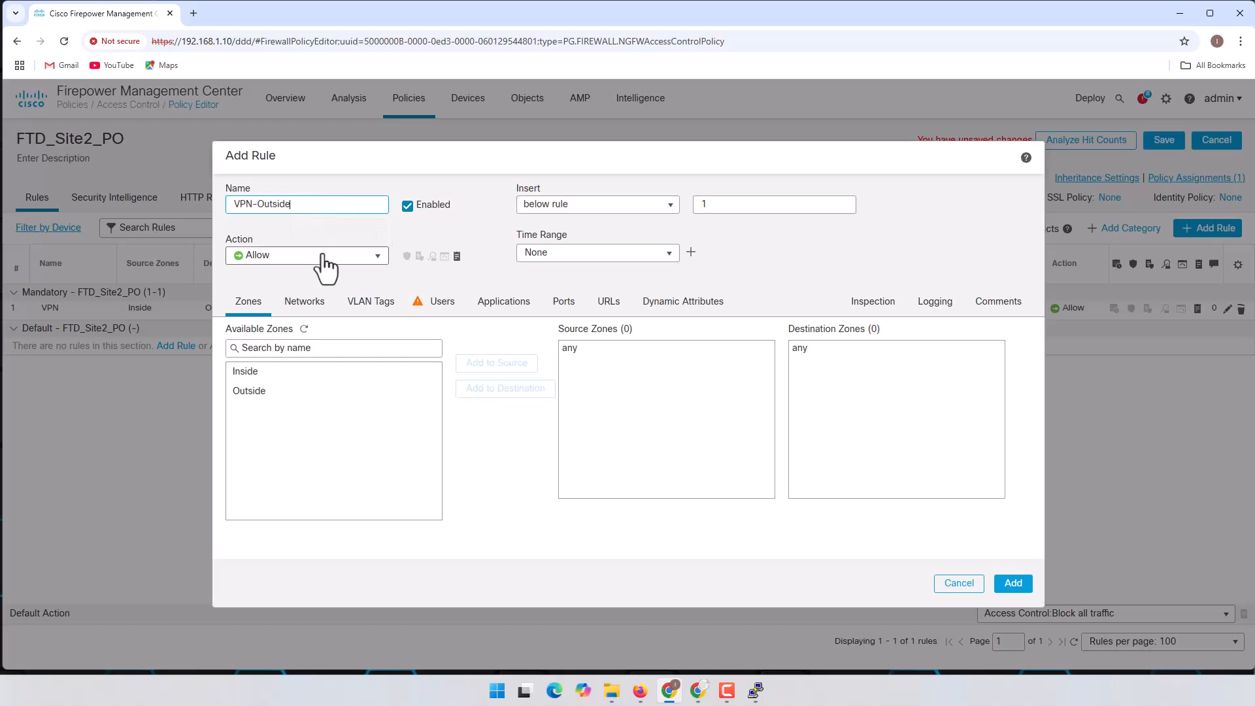
- Set the VPN-Outside rule's source zone to Outside and its destination zone to Inside
click(269, 392)
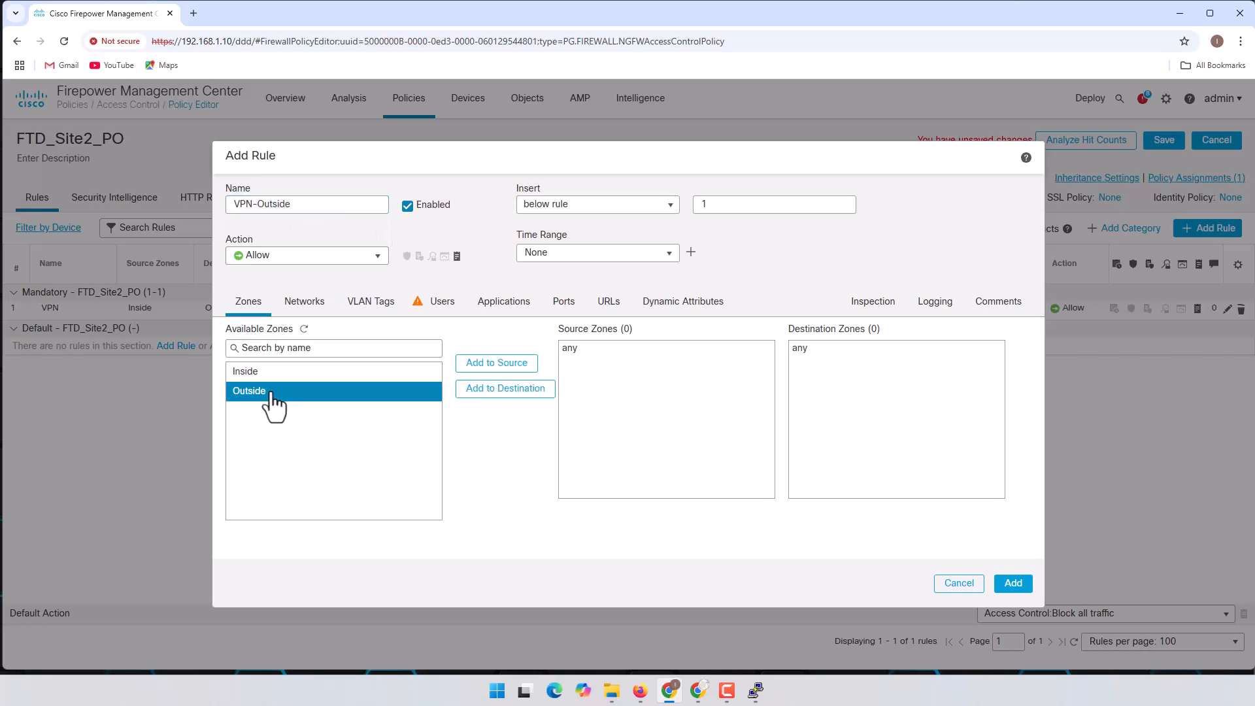
click(496, 363)
click(278, 374)
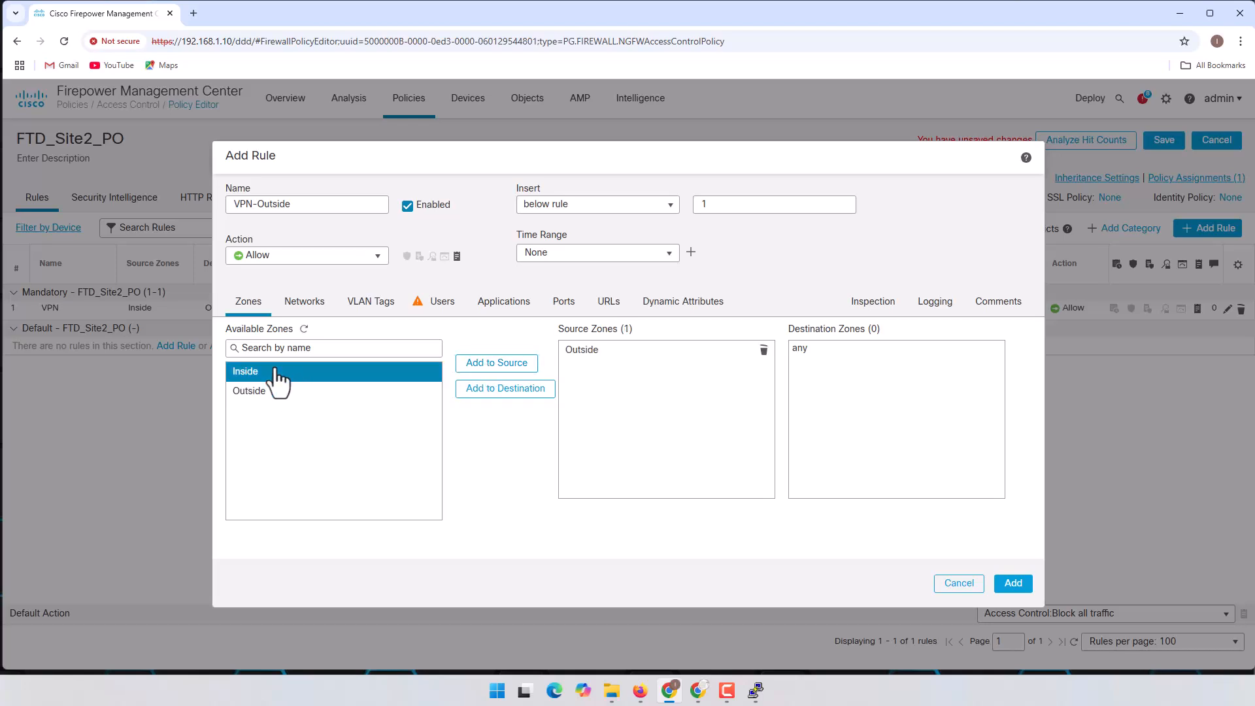
click(500, 390)
- Set the VPN-Outside rule's source network to HQ and destination network to Site-2, and add the rule to the policy
click(304, 306)
click(270, 400)
click(265, 435)
click(265, 455)
click(503, 384)
click(630, 378)
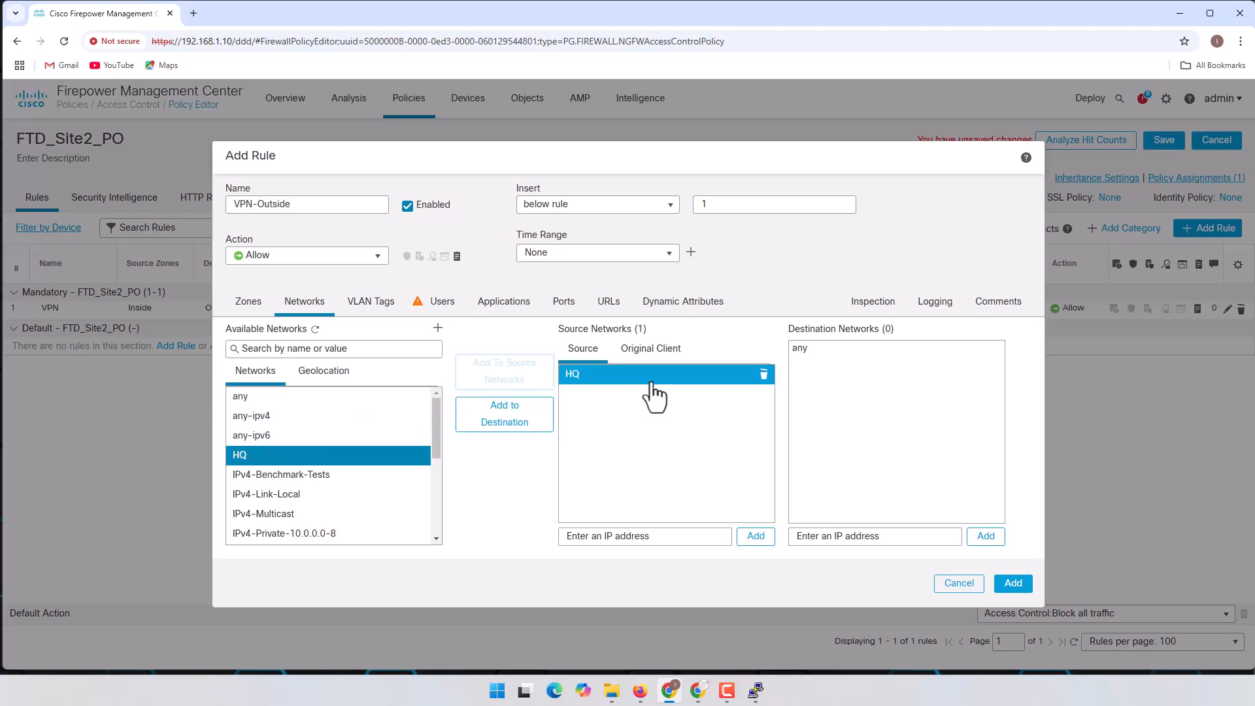
drag(433, 421, 433, 506)
click(310, 495)
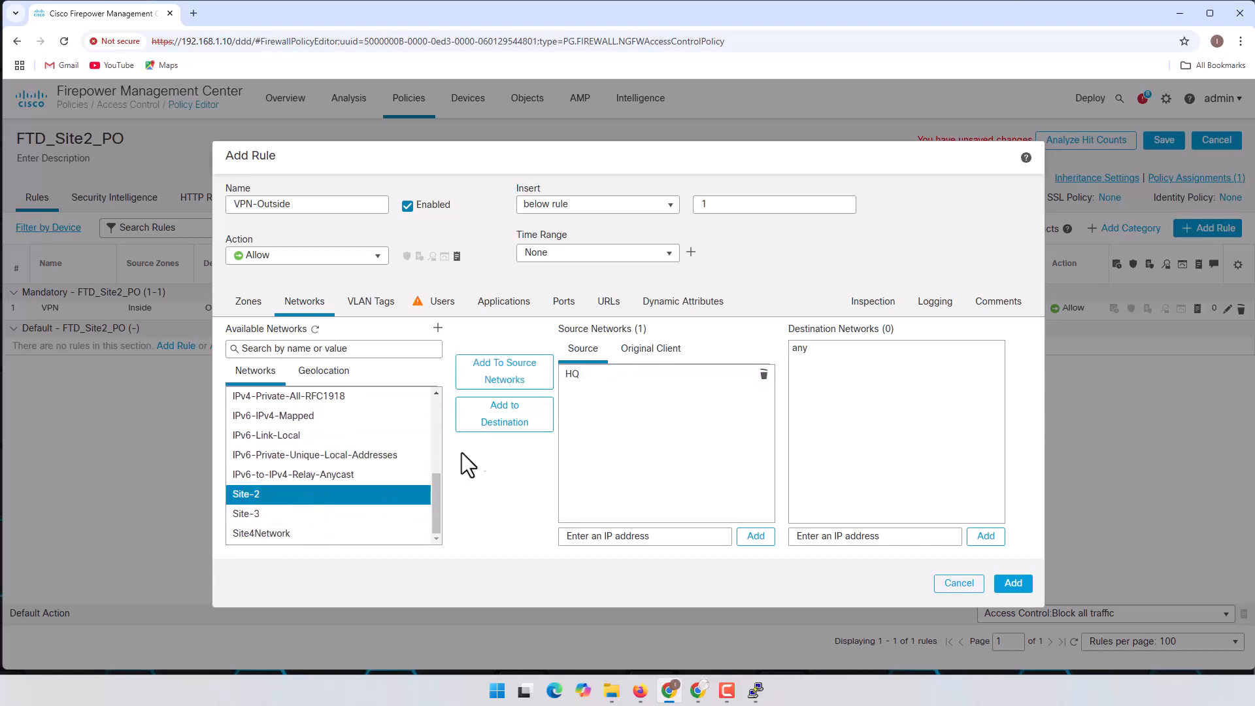
click(489, 419)
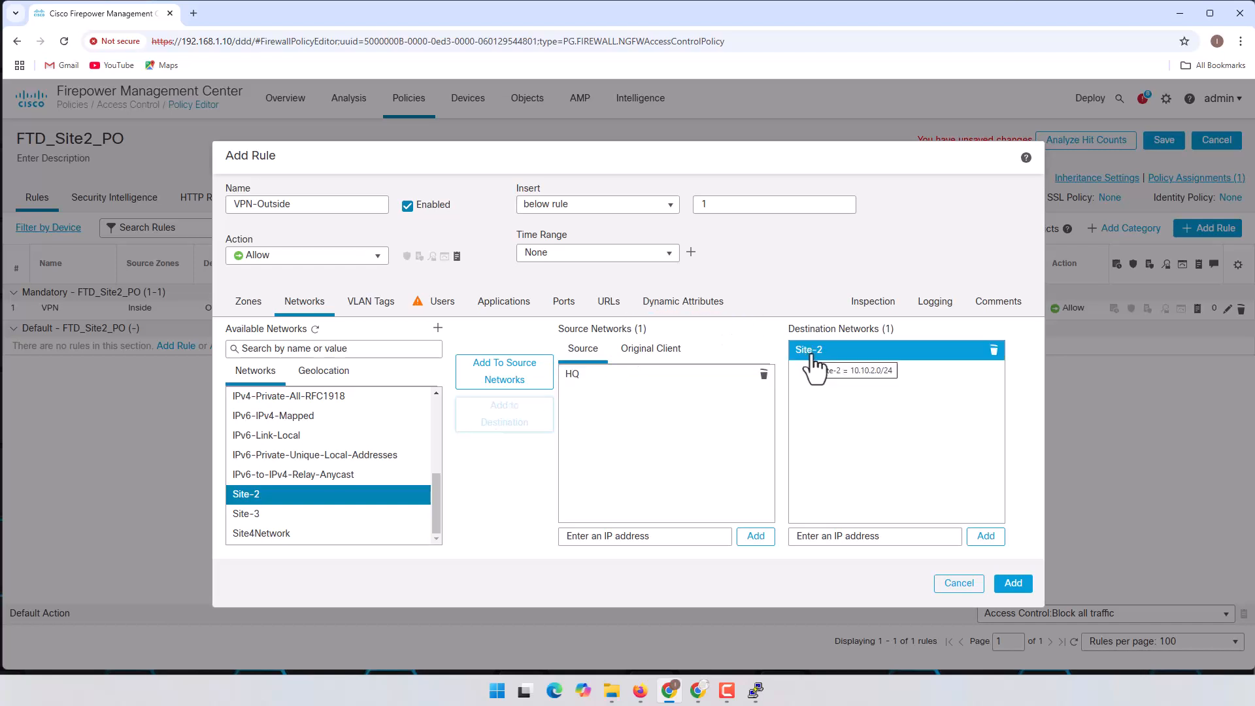
click(1013, 583)
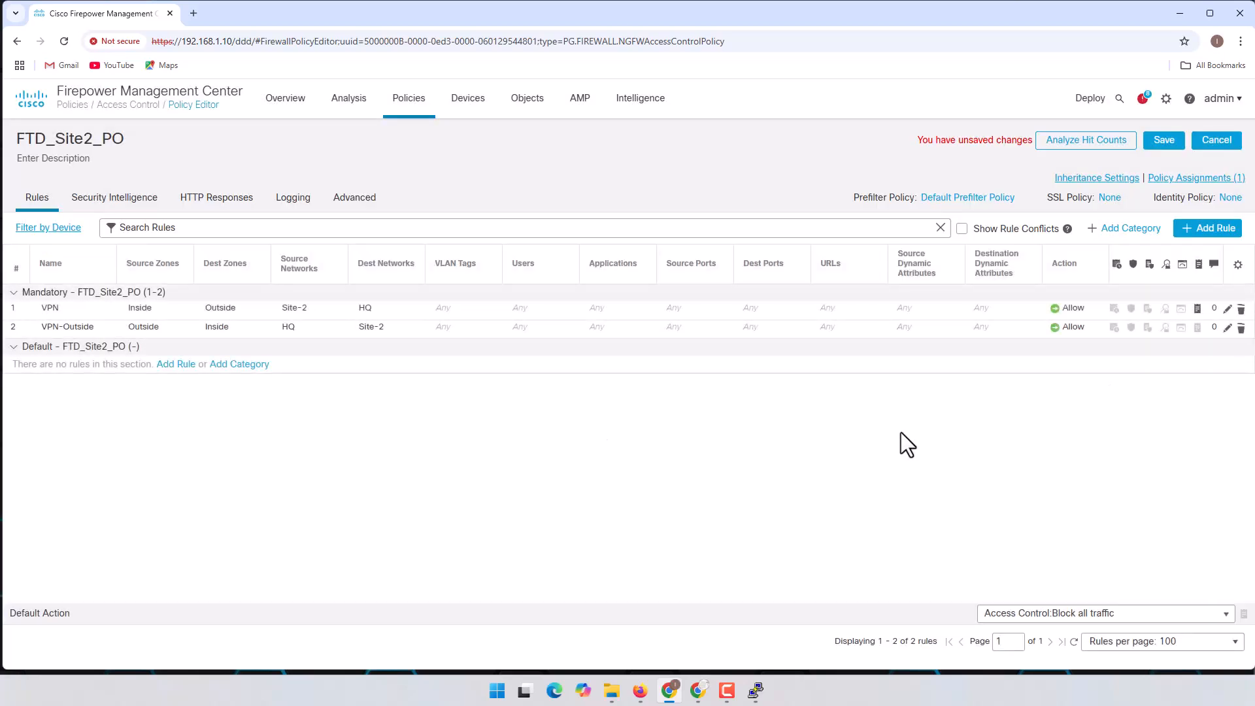
- Switch to the EVE topology, review the paths between HQ and Site-2, and return to the FTD_Site2_PO rules
click(640, 690)
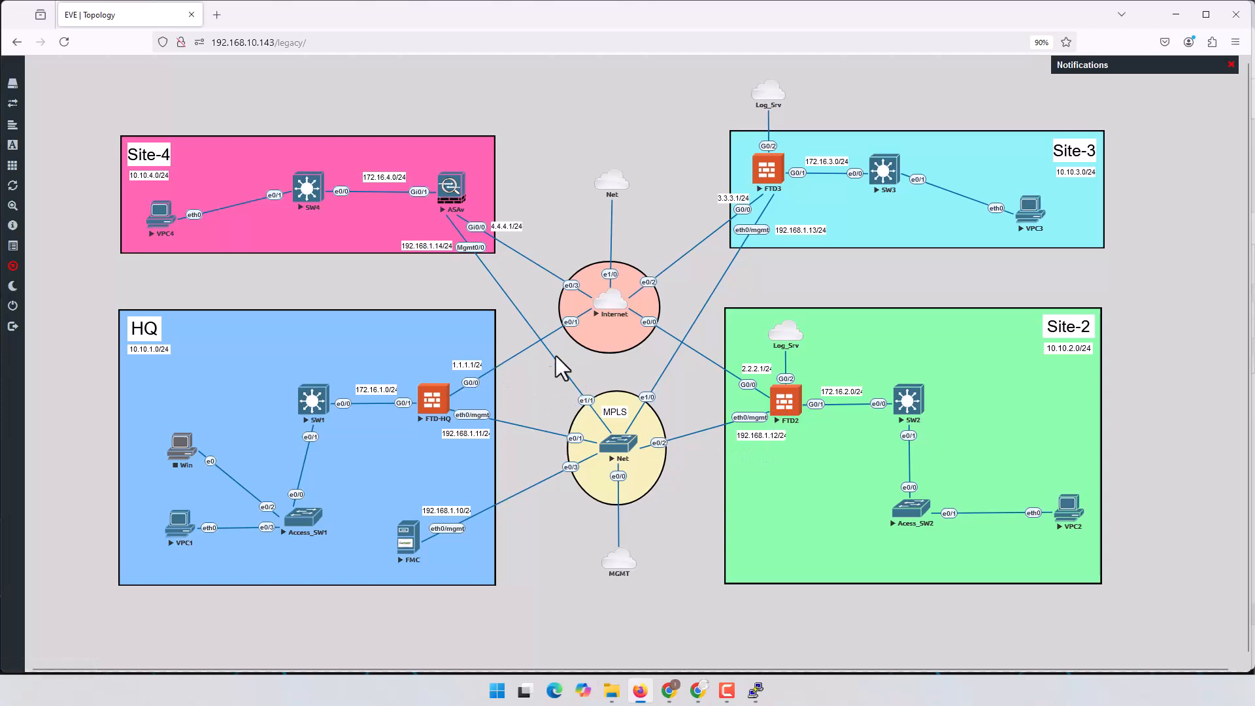
click(640, 690)
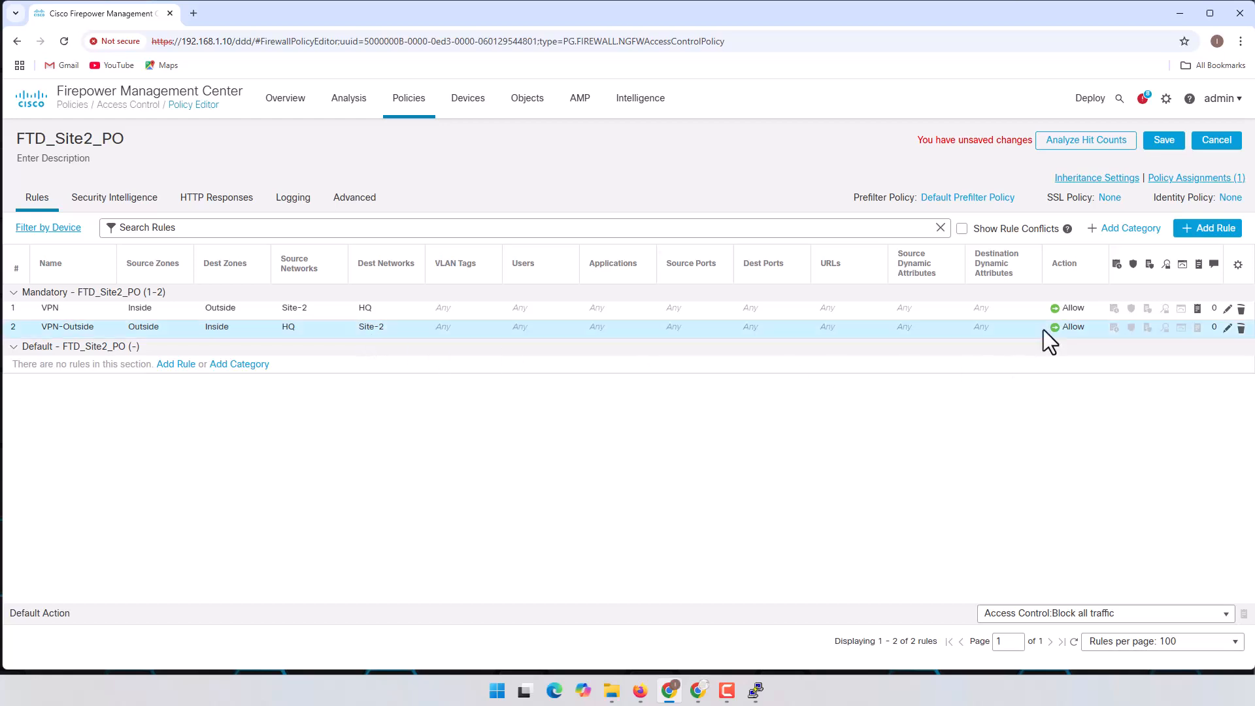
- Save the FTD_Site2_PO policy and open the list of devices with pending deployments
click(1164, 141)
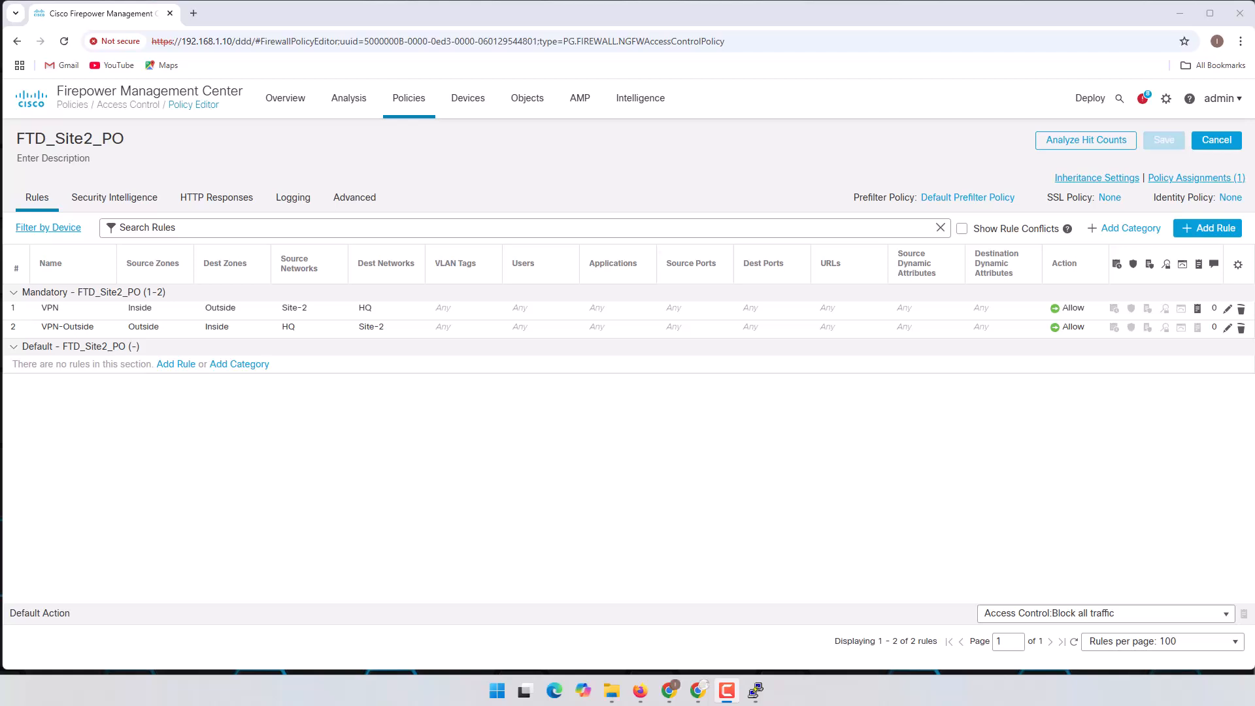
click(1091, 103)
click(1104, 137)
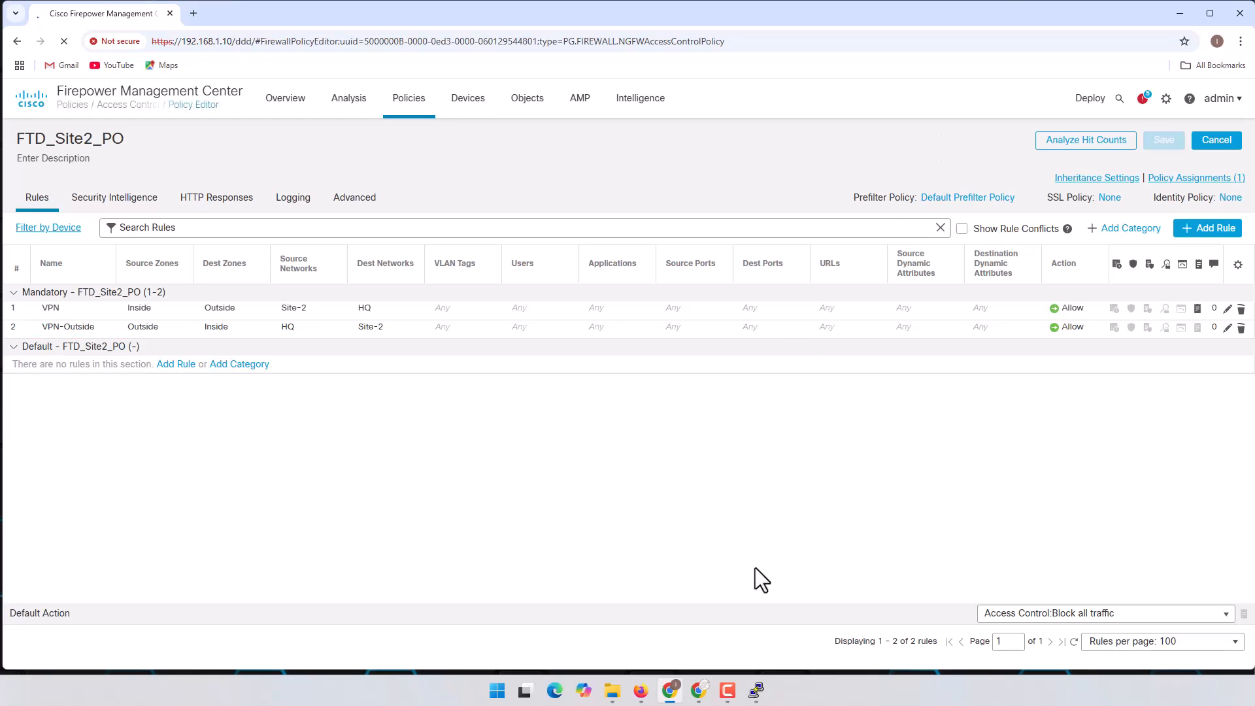
mouse_move(641, 691)
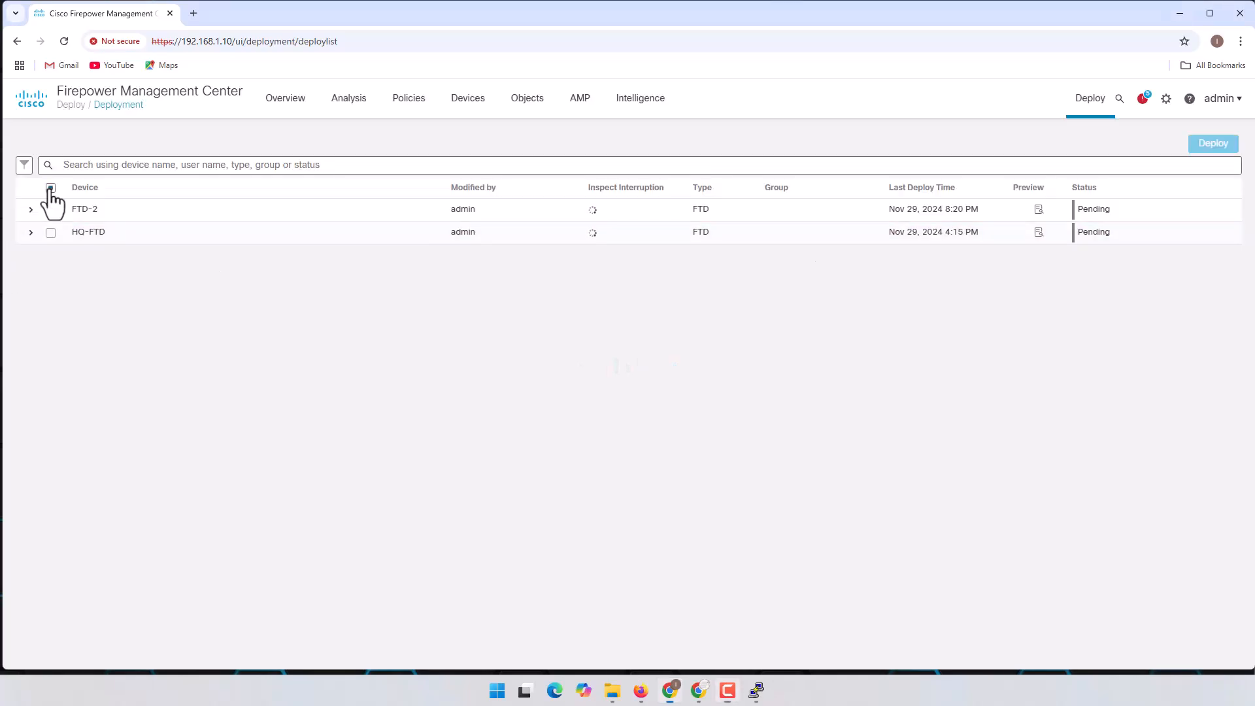
- Deploy the pending changes to FTD-2 and HQ-FTD without notes, and switch to the EVE topology
click(50, 188)
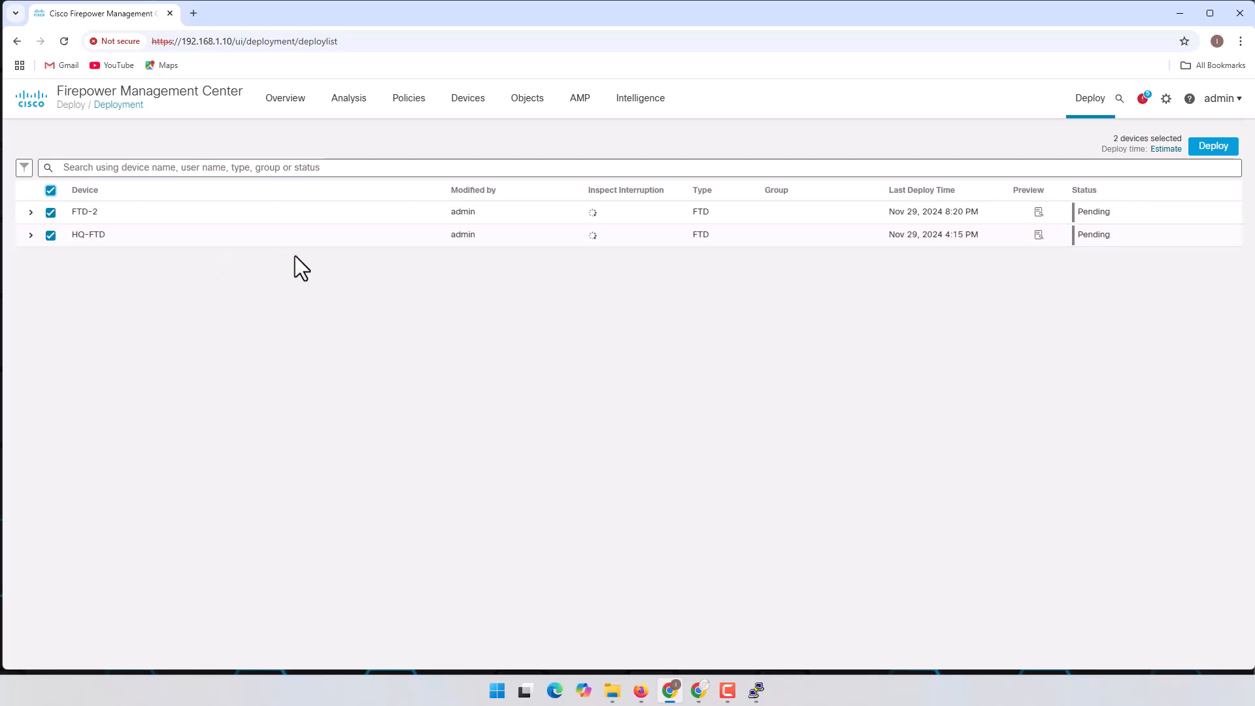
click(1220, 149)
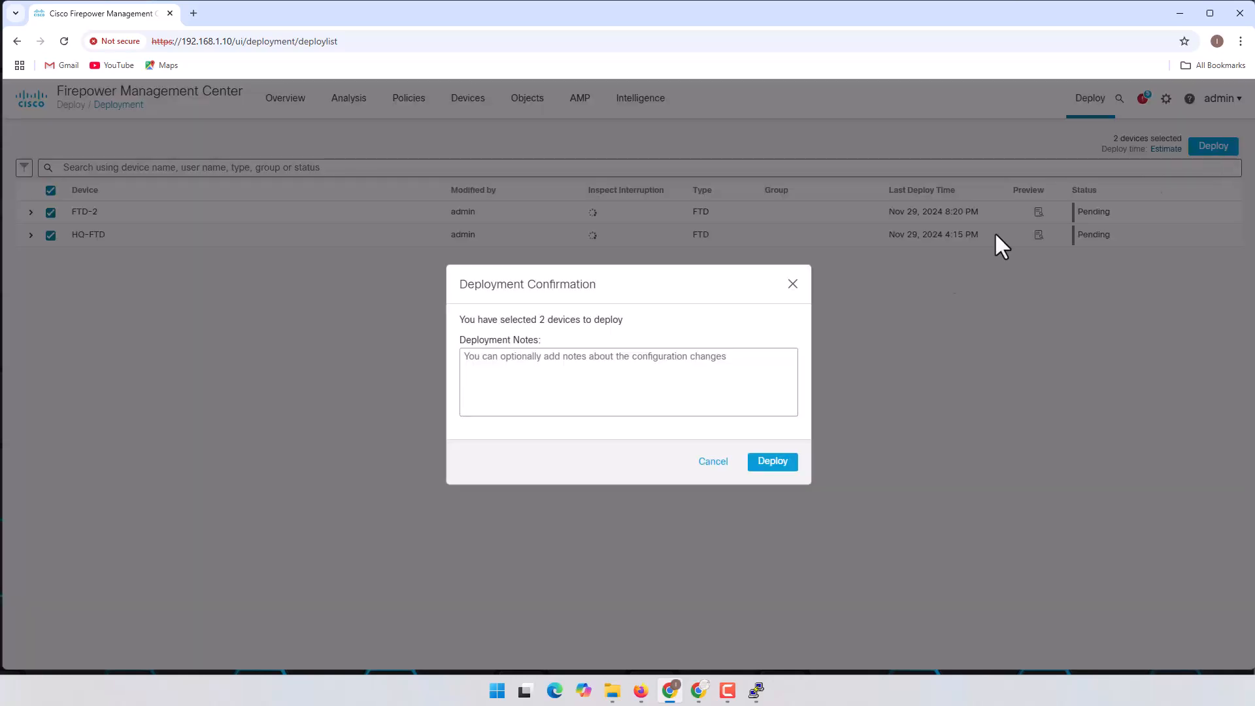
click(771, 460)
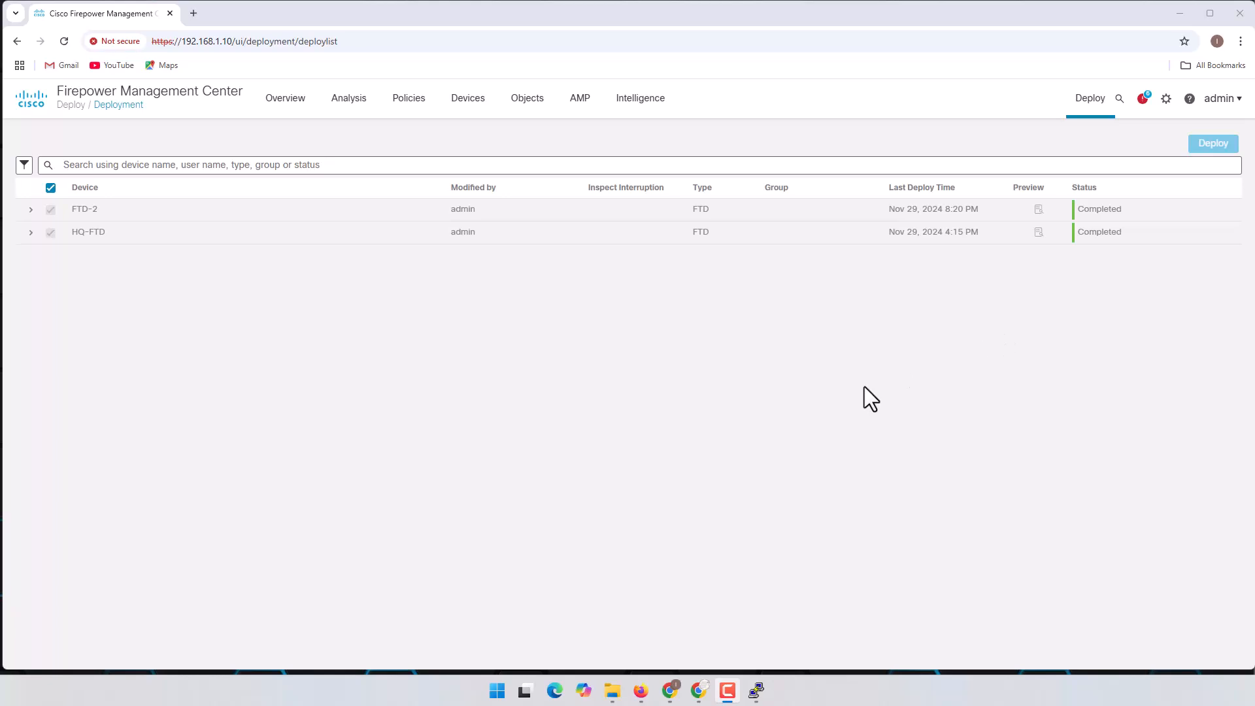
click(641, 690)
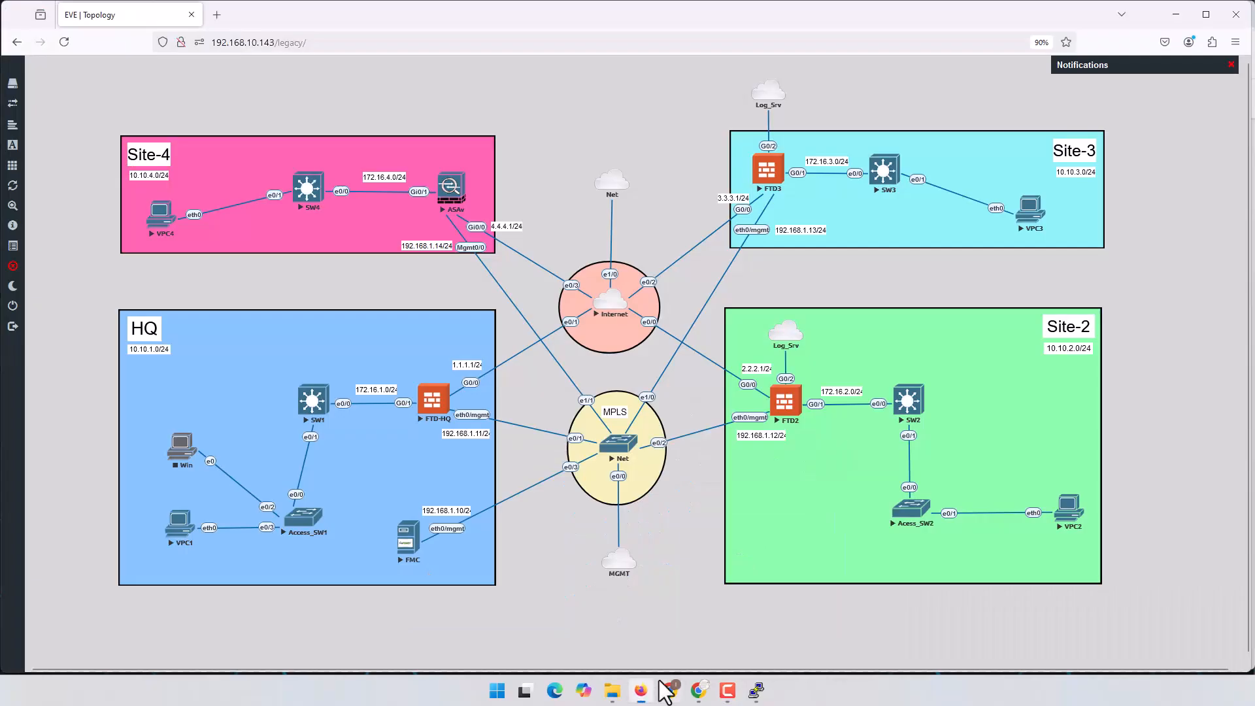
click(173, 530)
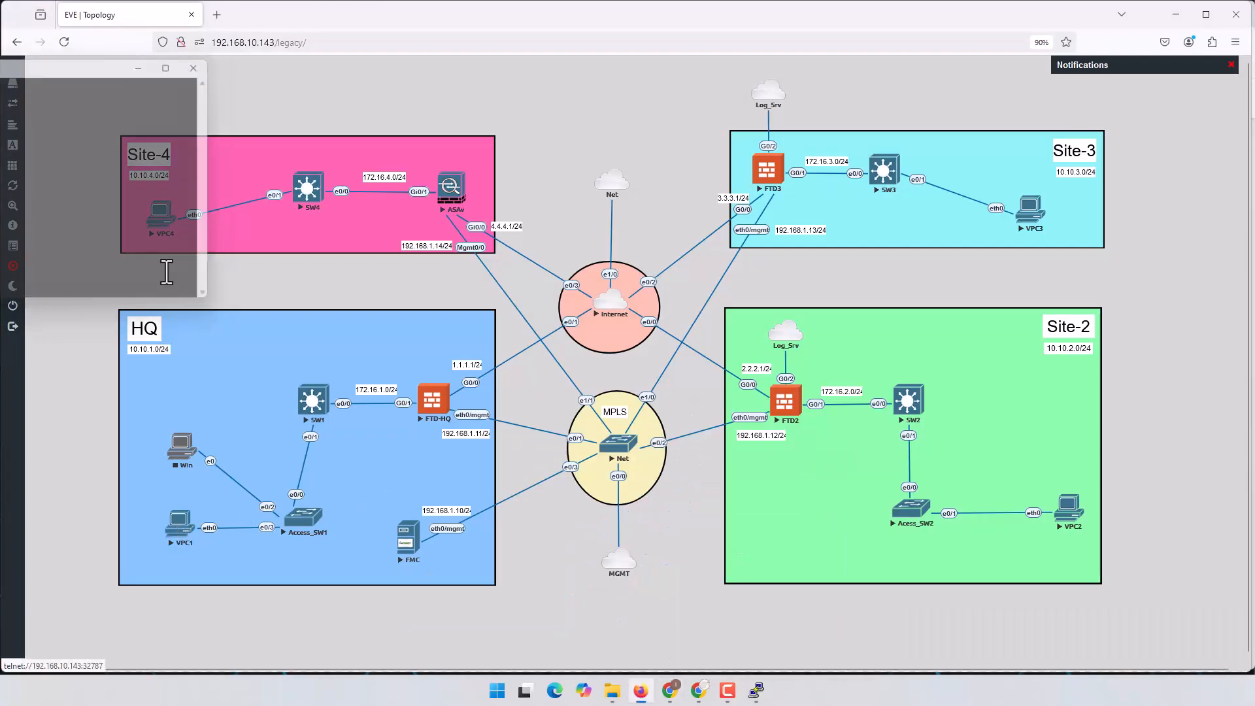
drag(96, 64, 801, 330)
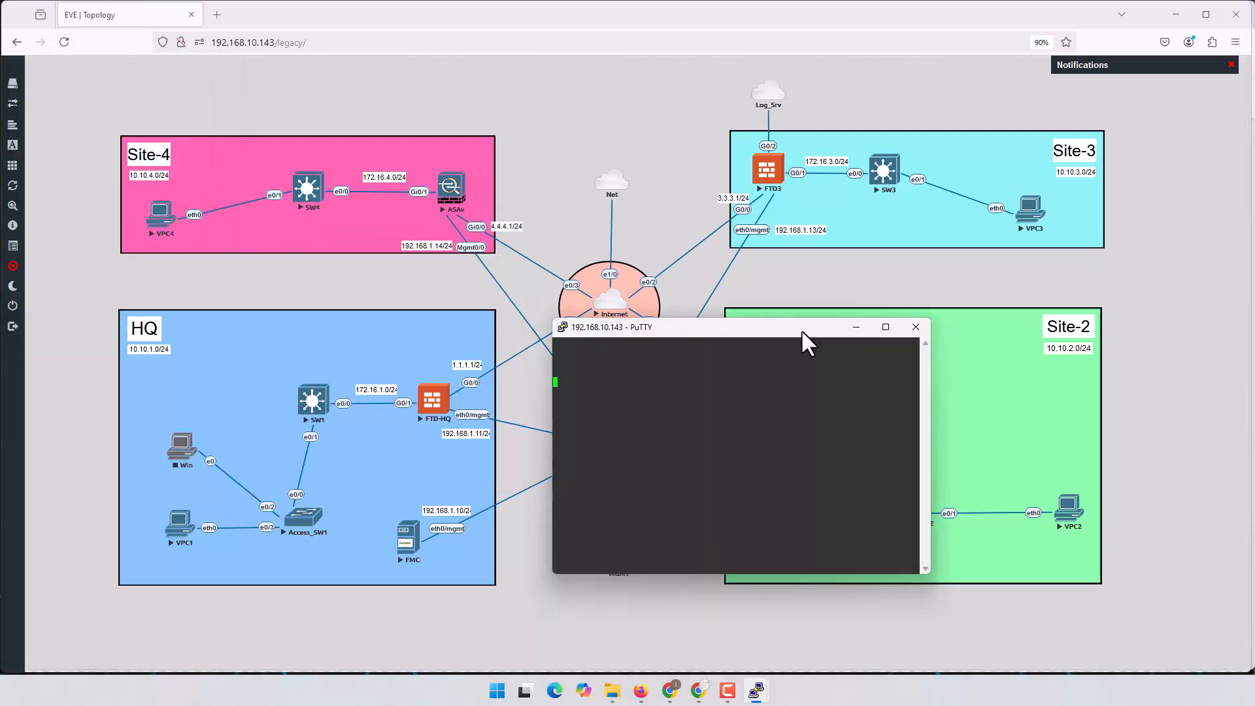
click(914, 328)
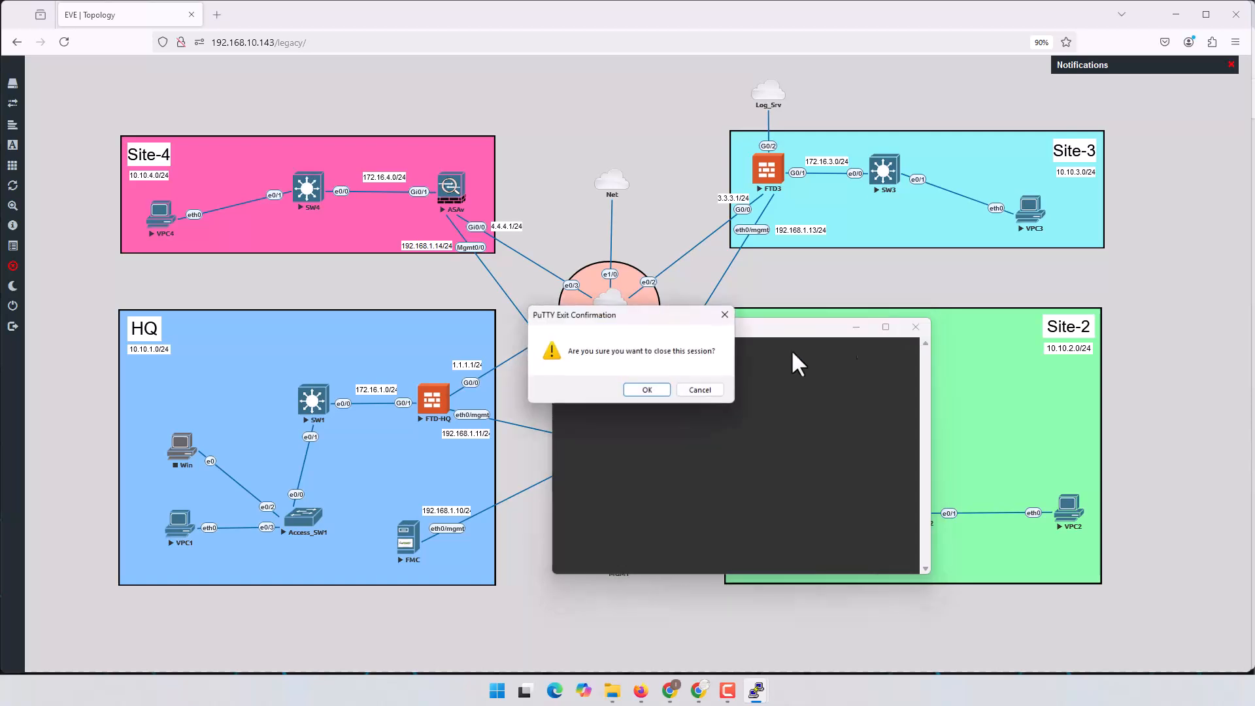
click(645, 387)
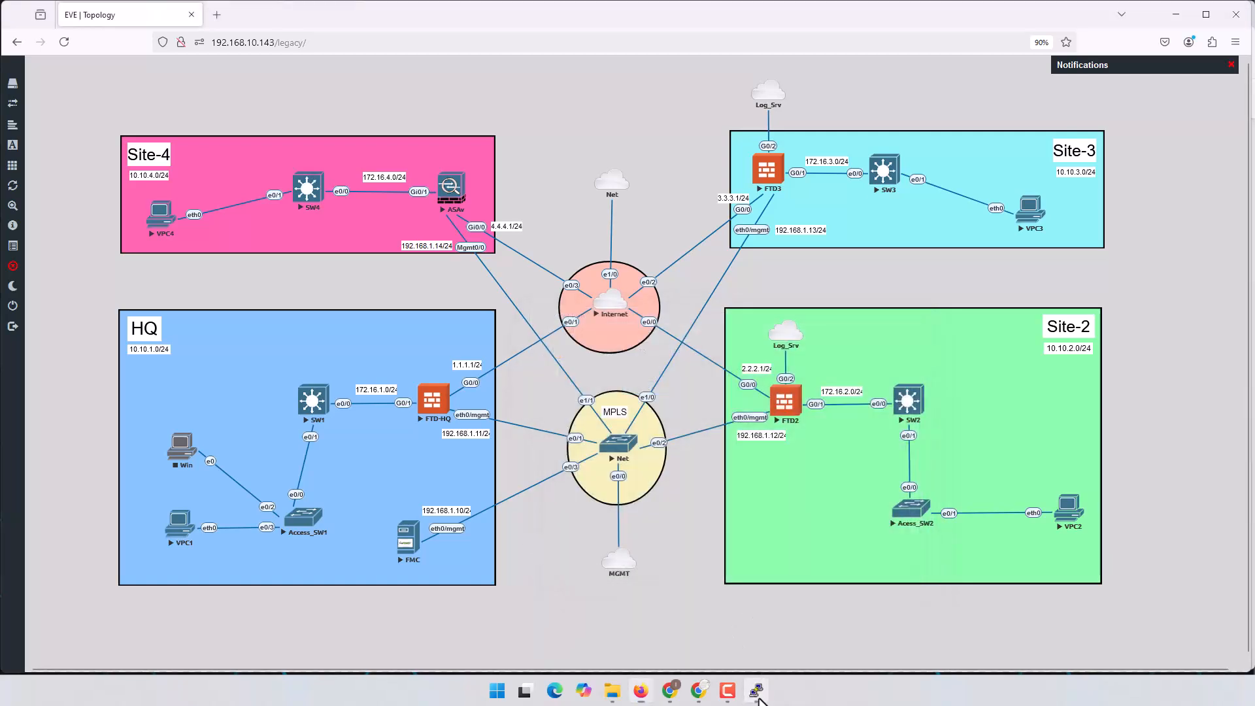
- Bring up the already open VPC1 console in PuTTY and ping 10.10.4.11
click(757, 690)
key(Up)
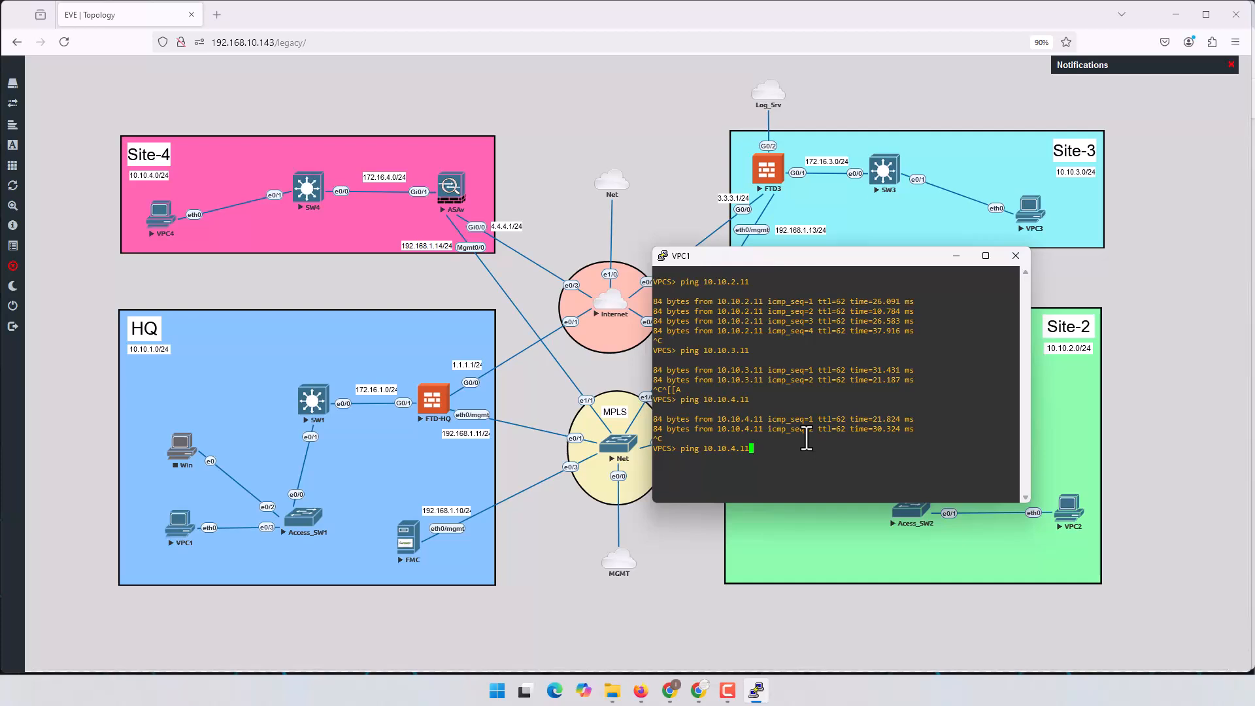
key(Return)
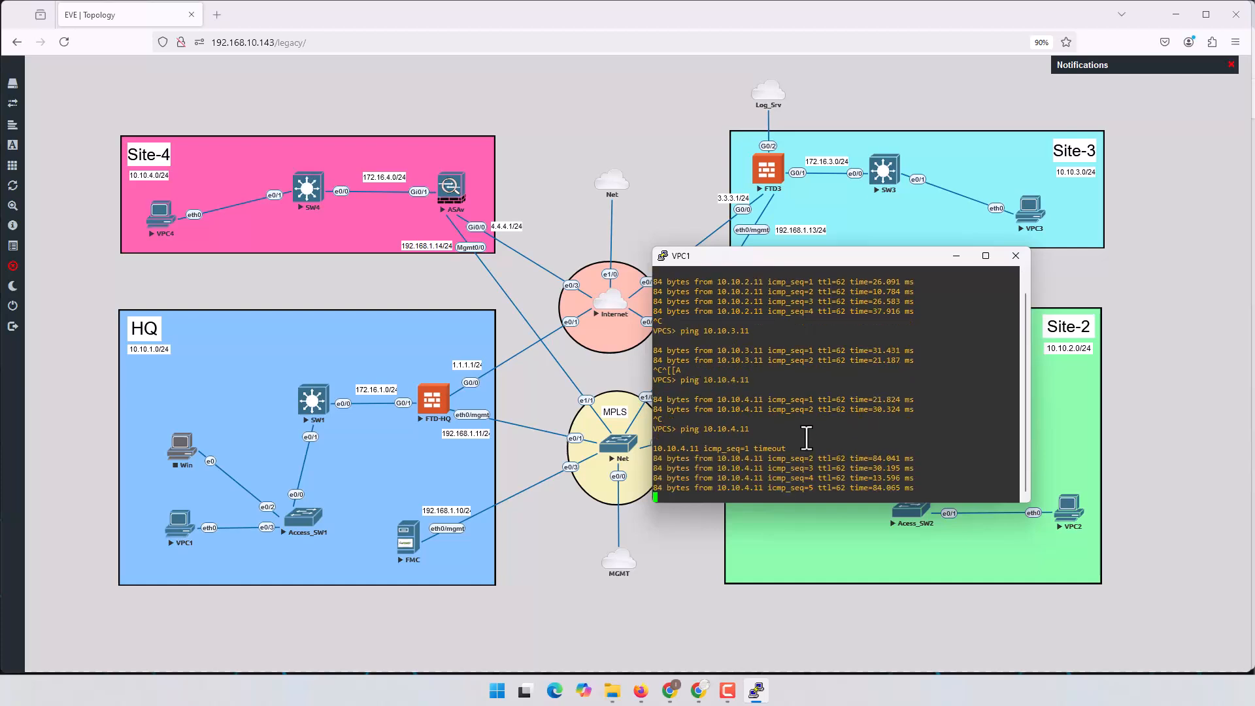
- Ping the Site-3 host 10.10.3.11 from the VPC1 console
key(Up)
key(Left)
key(Left)
key(Left)
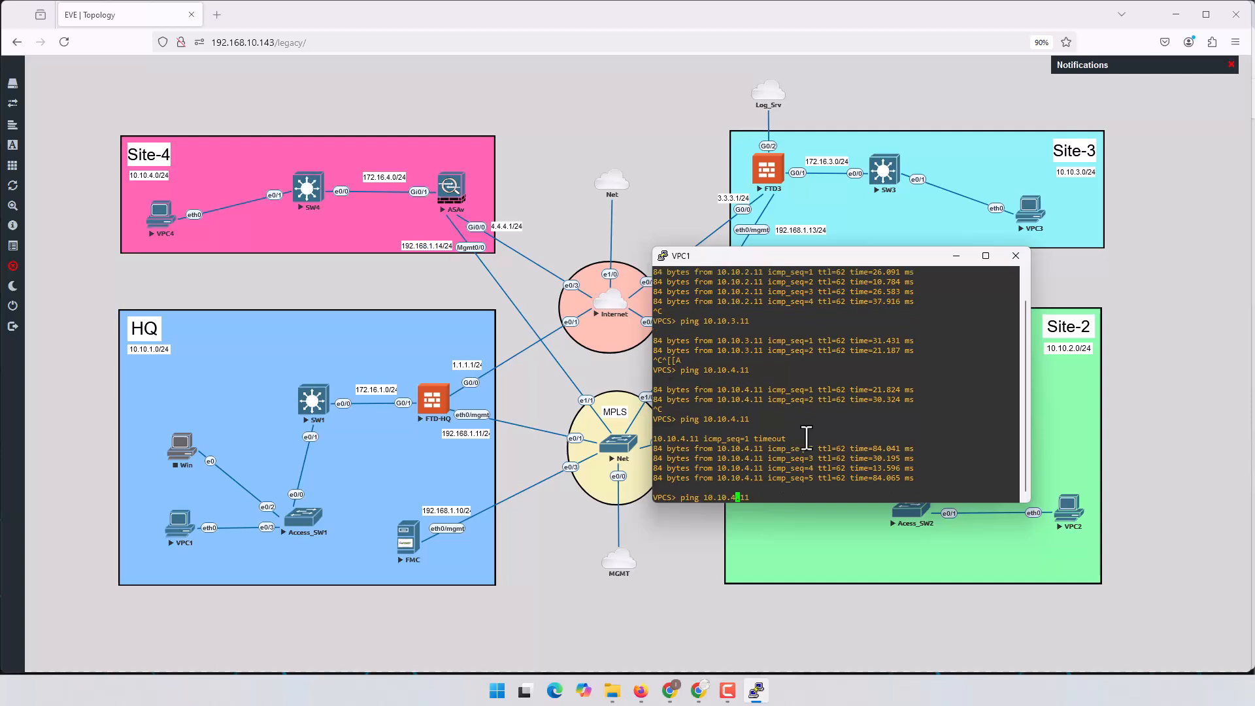
key(BackSpace)
text(3)
key(Return)
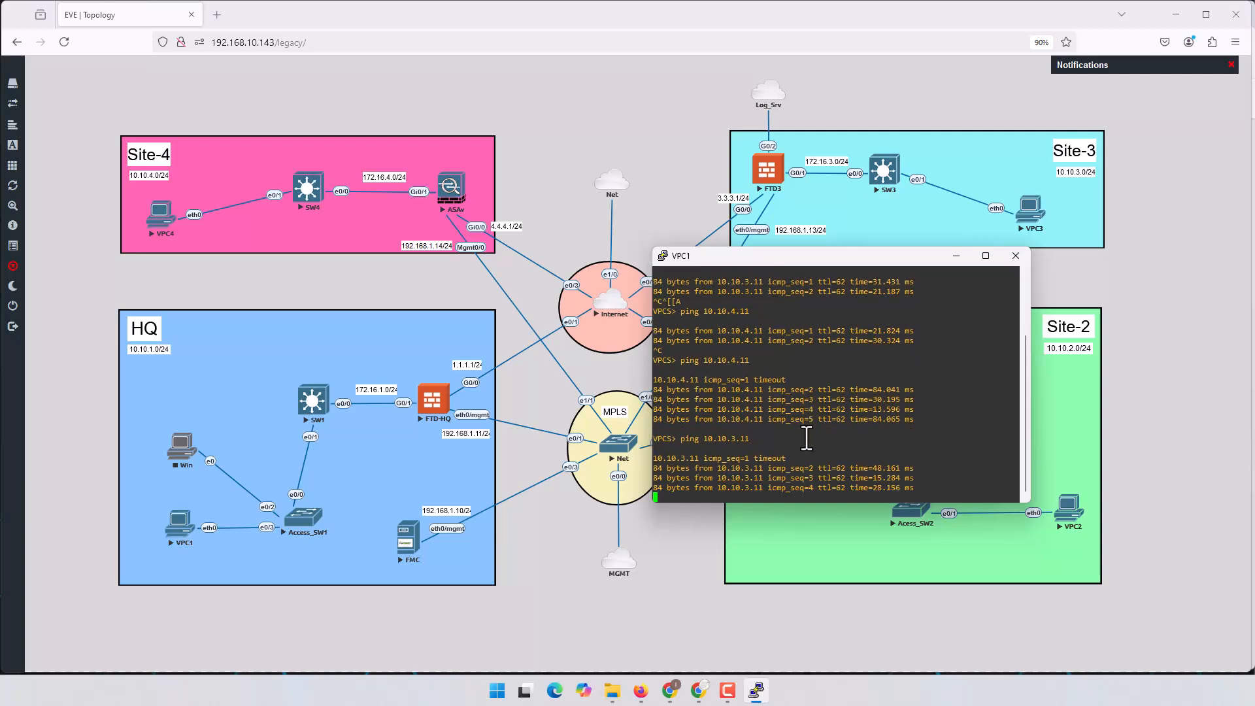
- Ping the Site-2 host 10.10.2.11 from the VPC1 console
key(Up)
key(Left)
key(Left)
key(Left)
key(BackSpace)
text(2)
key(Return)
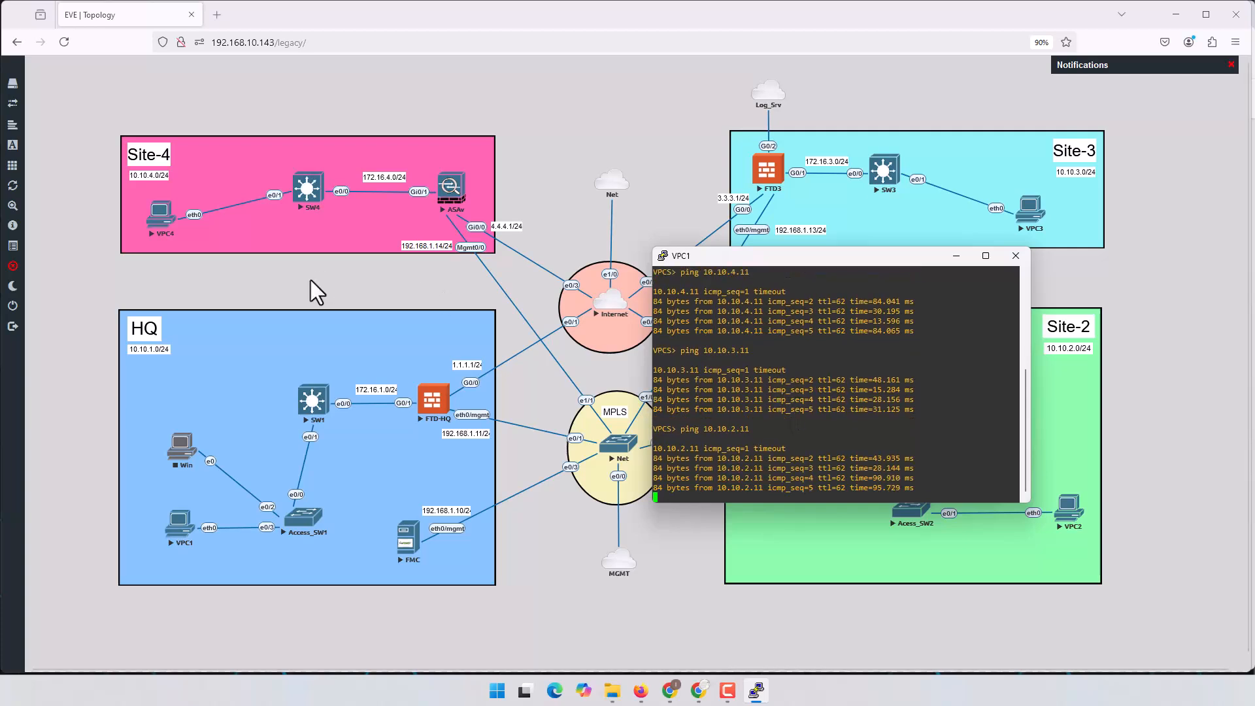
- Open the VPC2 console from the EVE topology and begin a ping command without an address
click(690, 573)
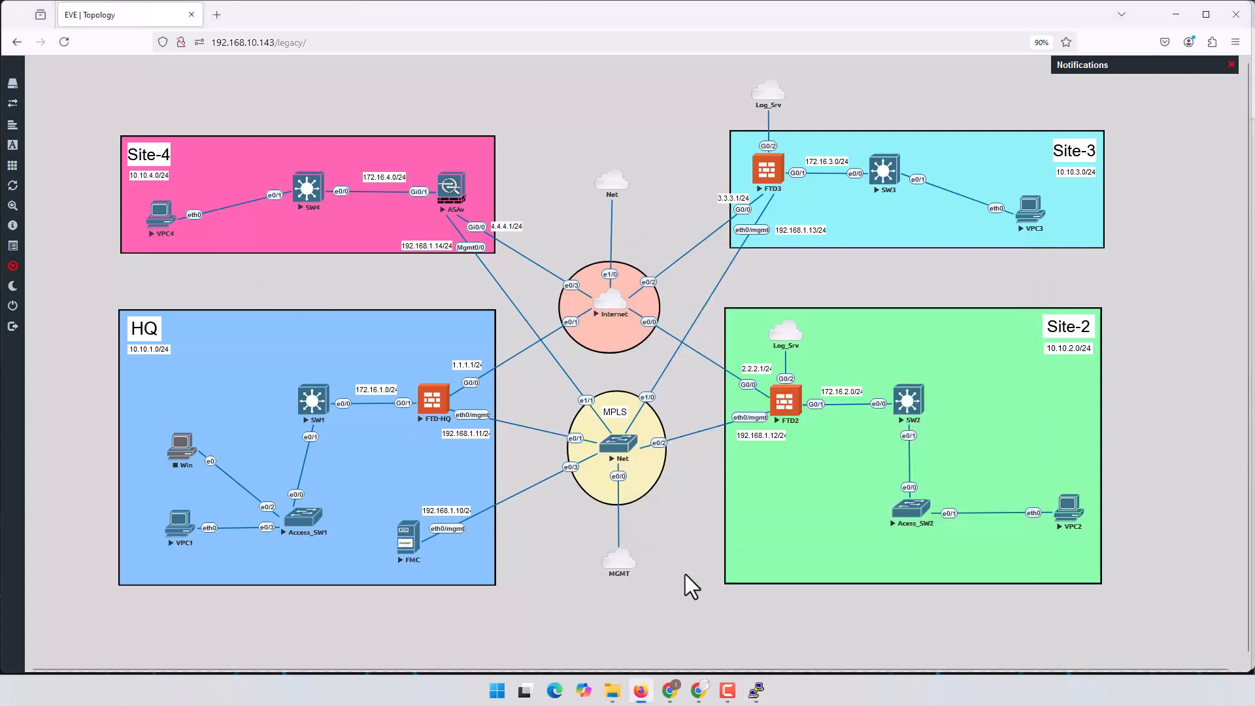
click(1070, 511)
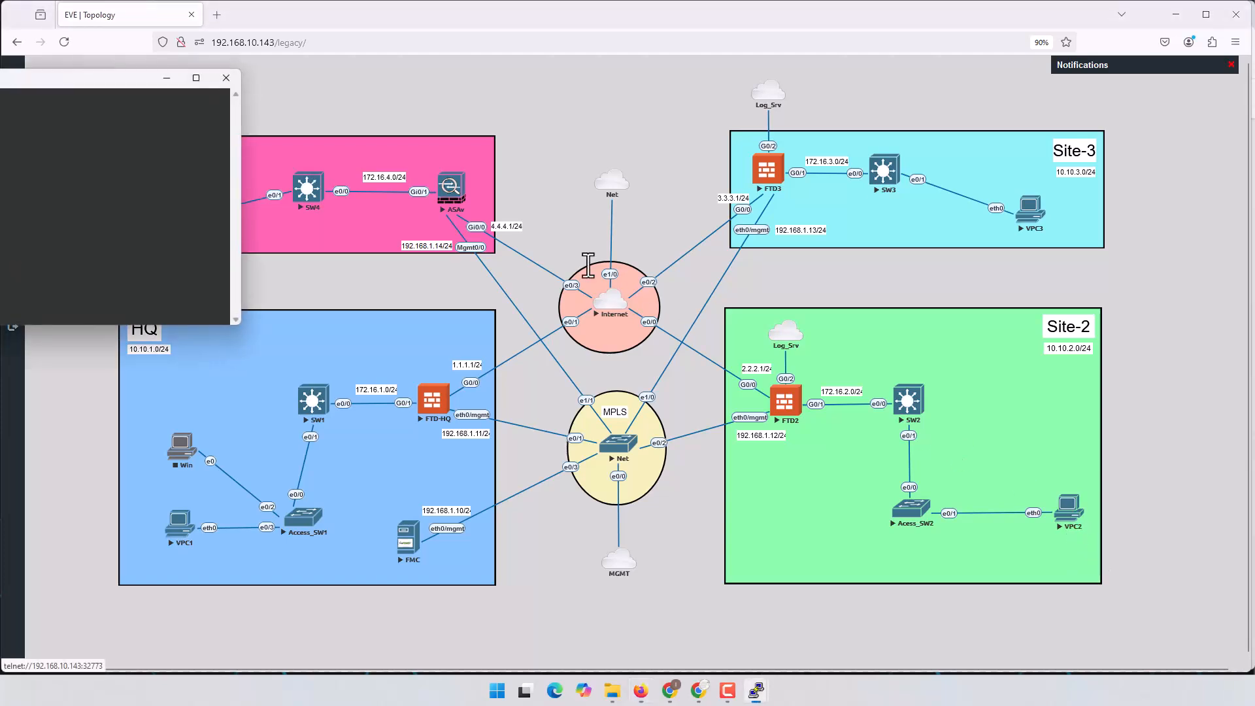
drag(77, 77, 979, 269)
text(ping)
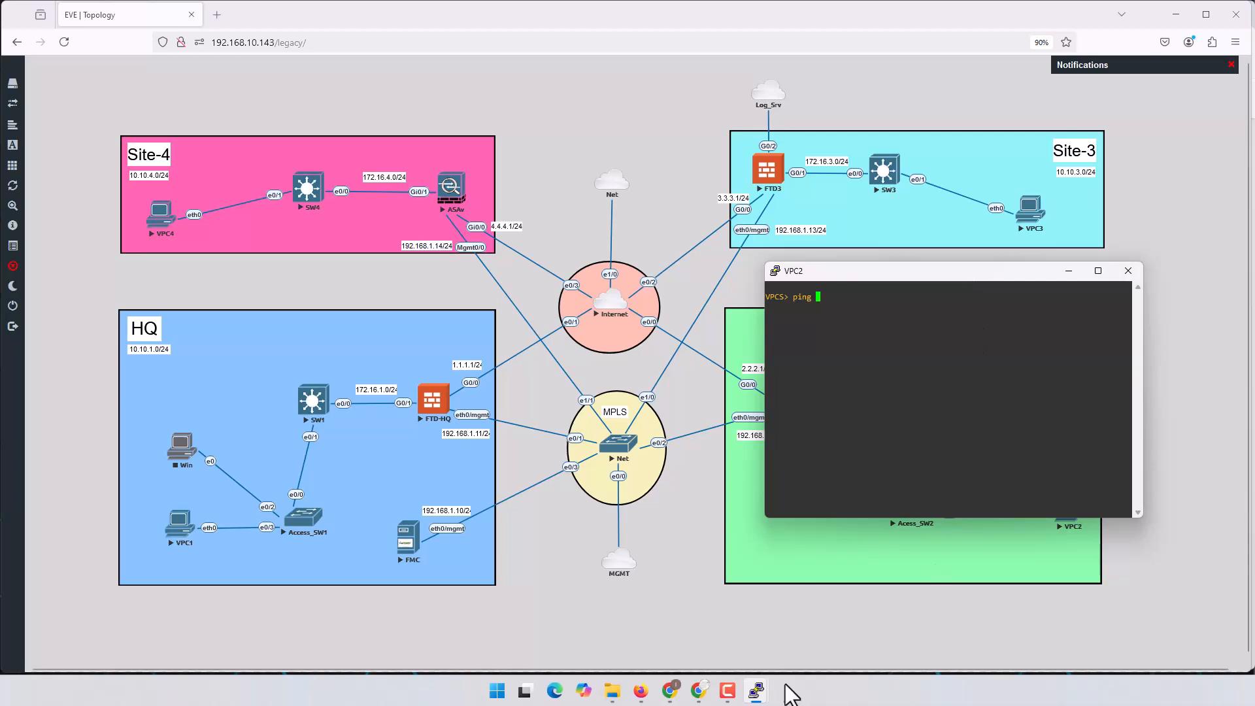
- Return to the VPC1 console and look up its IP address with sh ip
mouse_move(758, 689)
click(708, 641)
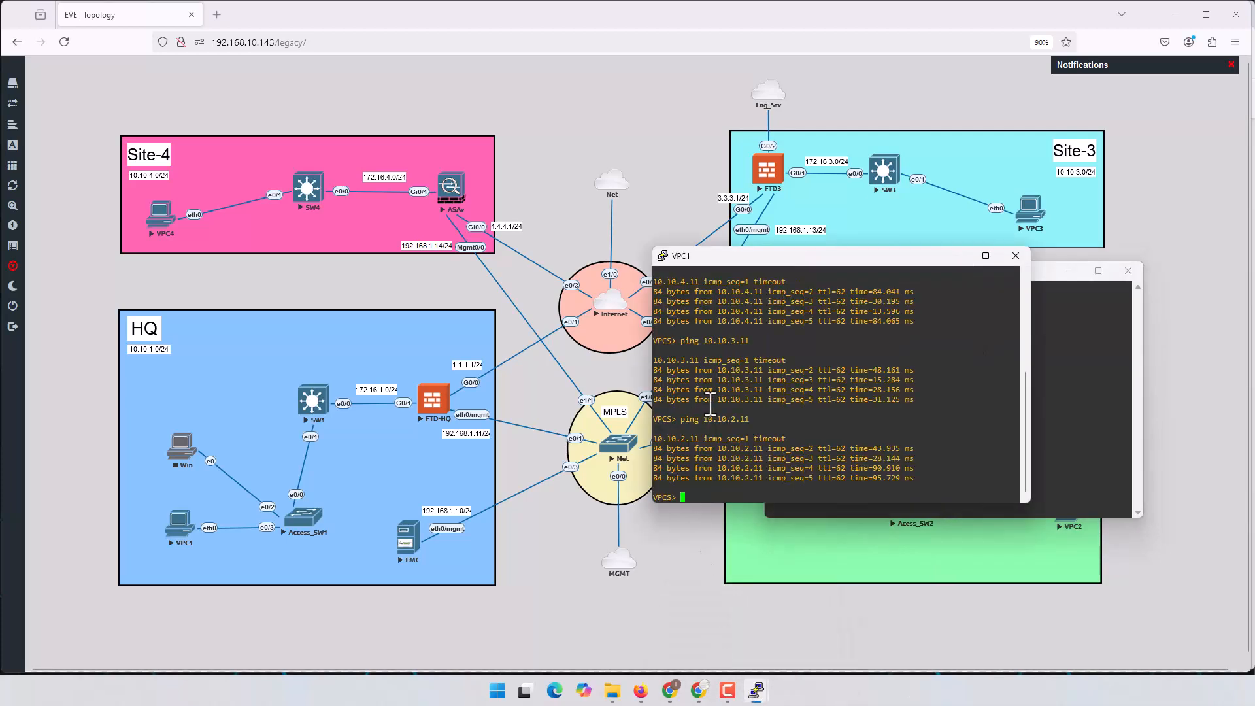
key(Return)
key(Return)
key(Return)
text(sh ip)
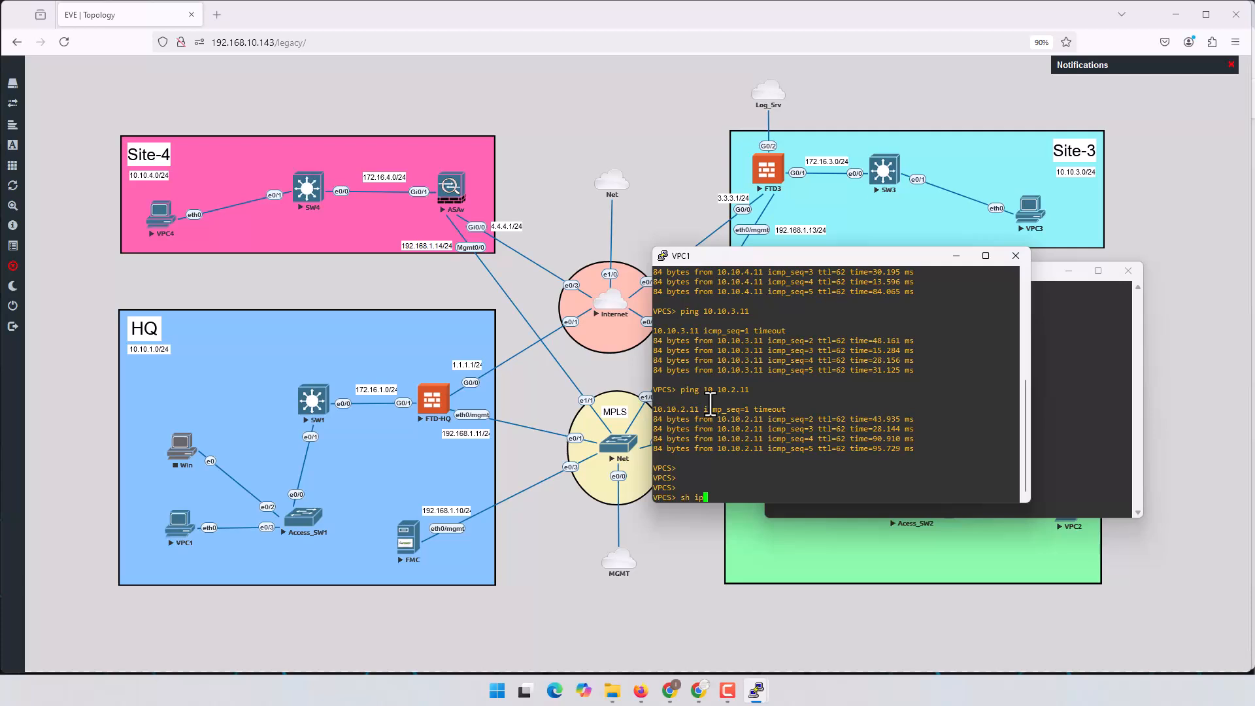
key(Return)
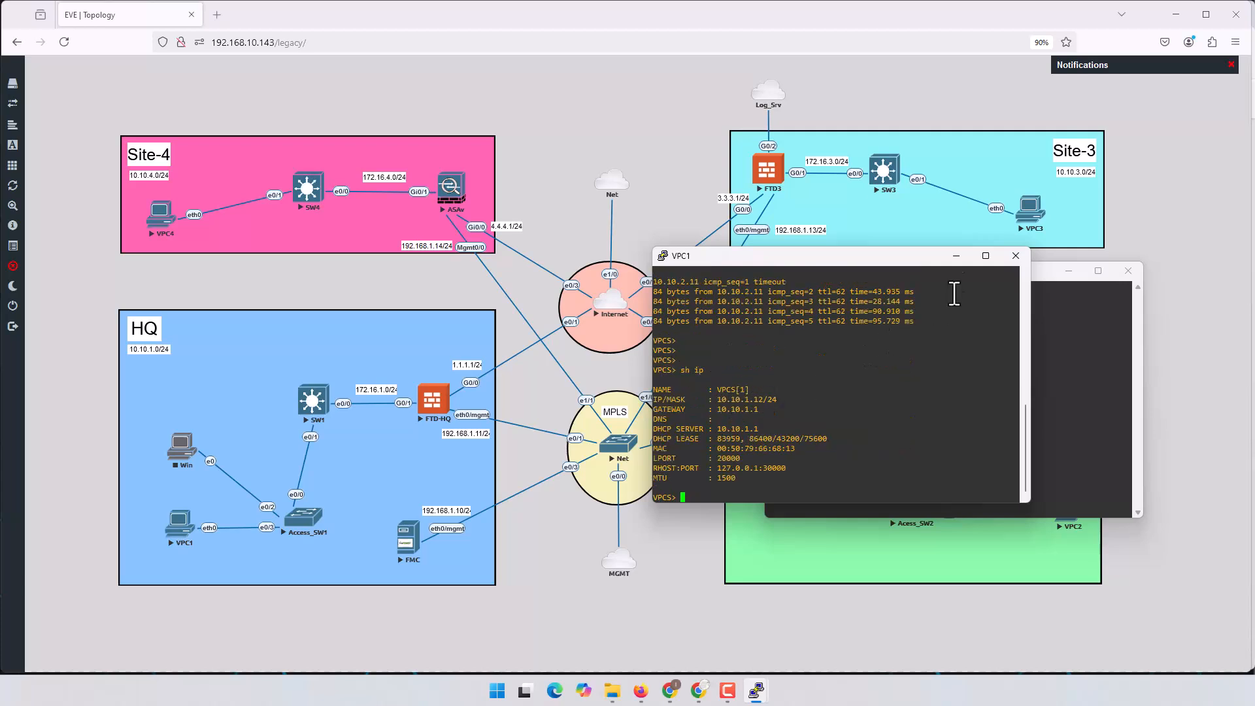
- Put the VPC1 console away and complete the VPC2 ping command with 10.10.1.12
click(956, 256)
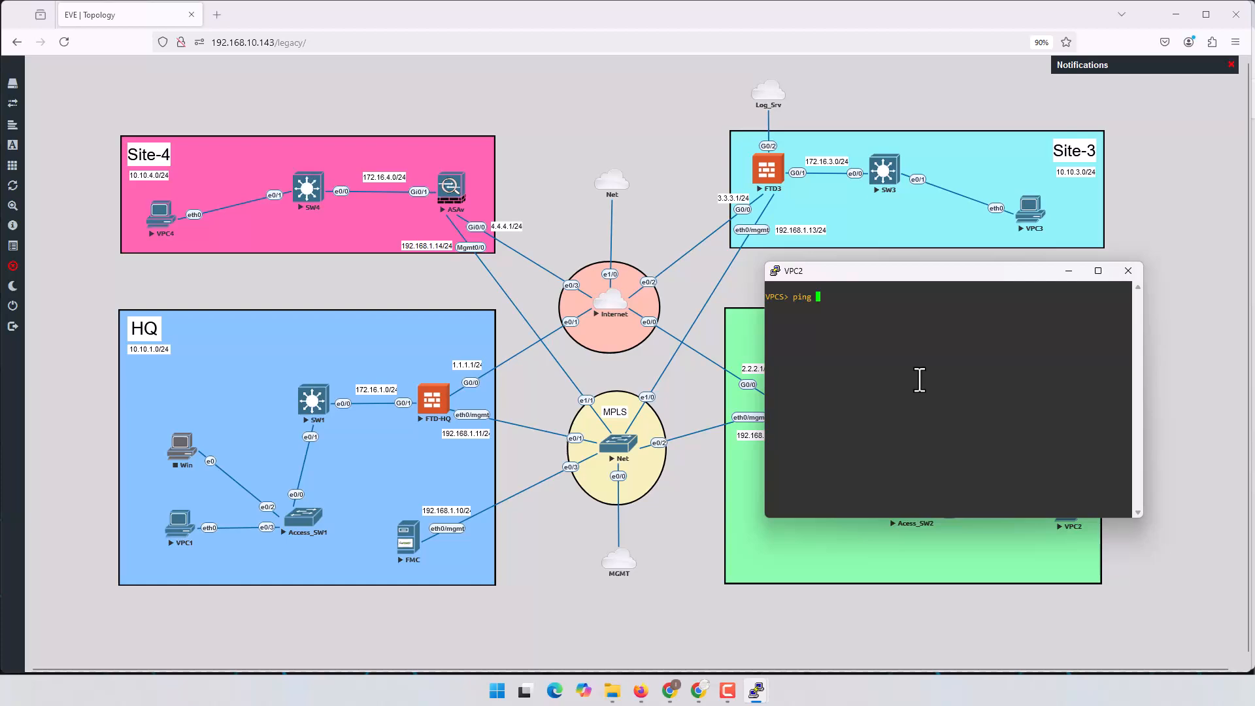
text(10.10.1.12)
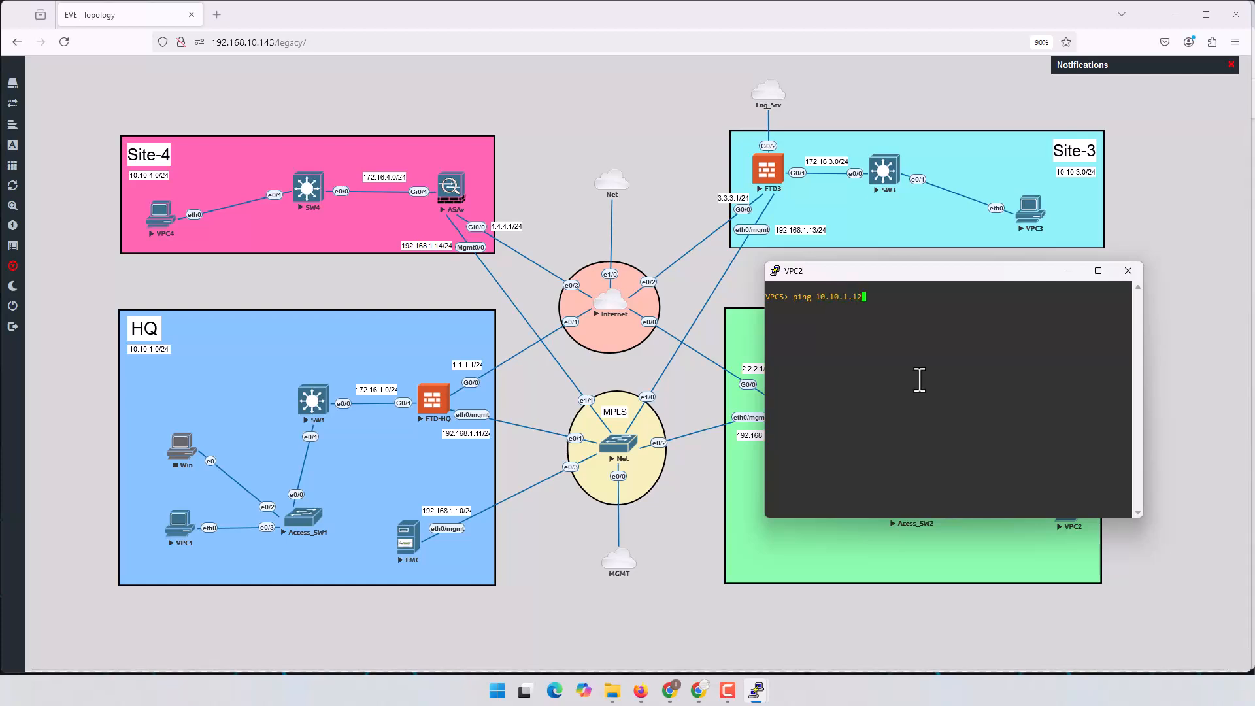
key(Return)
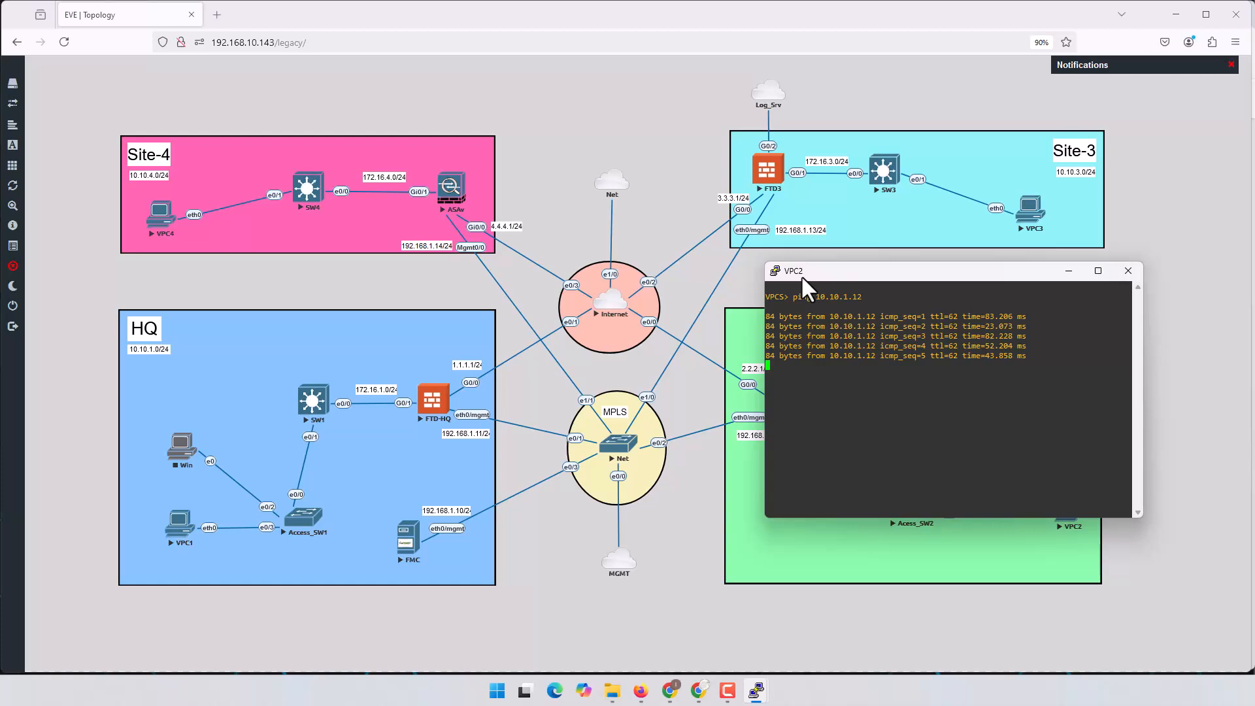
- Open the VPC3 console from the EVE topology and ping 10.10.1.12
click(747, 277)
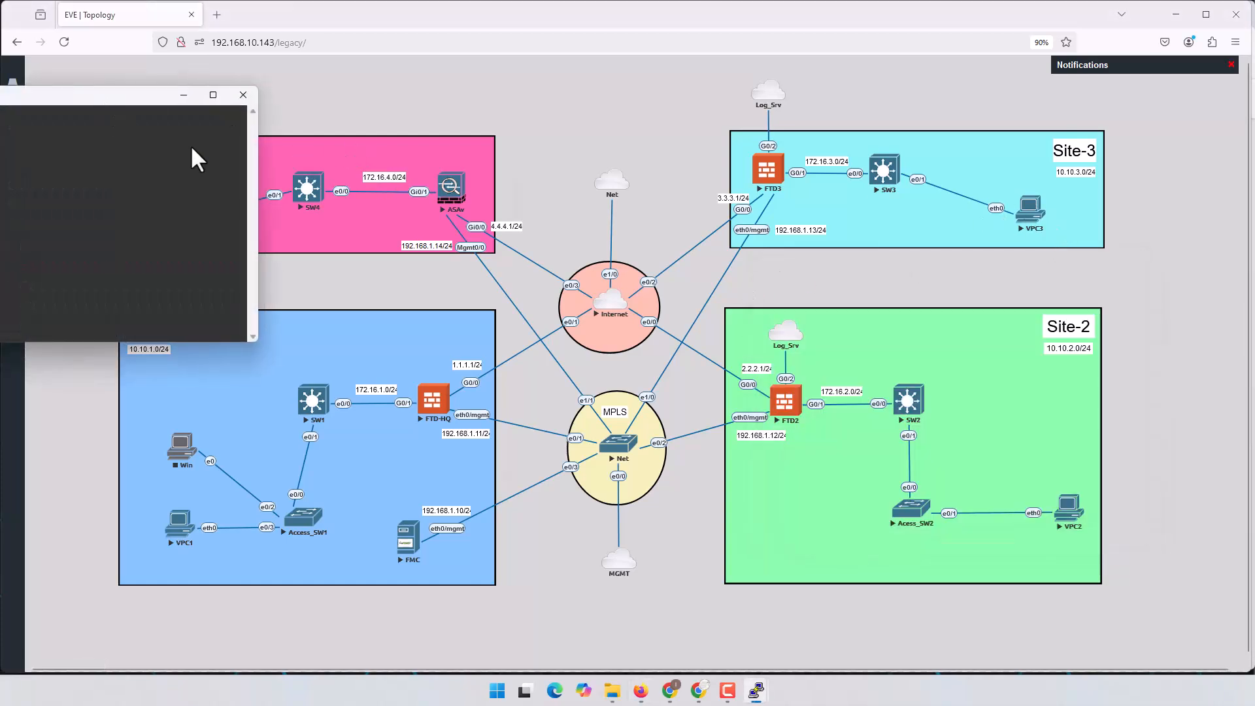
text(ping )
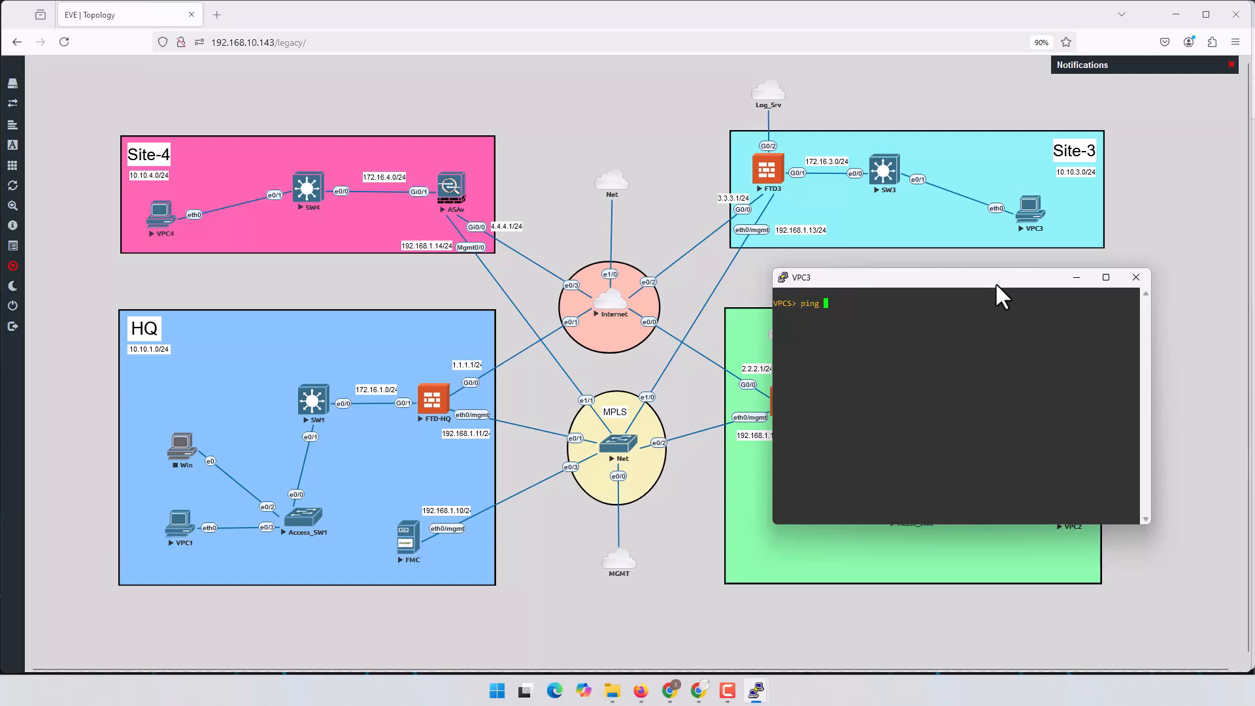
text(10.10.1.12)
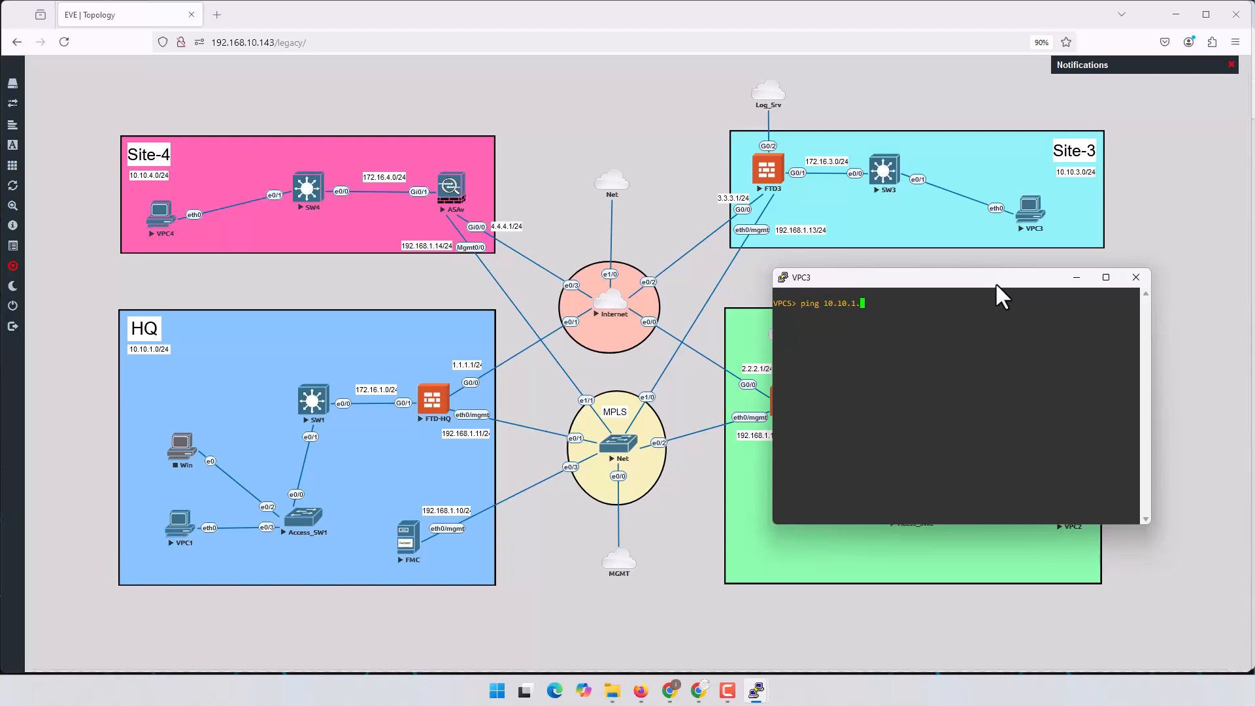
key(Return)
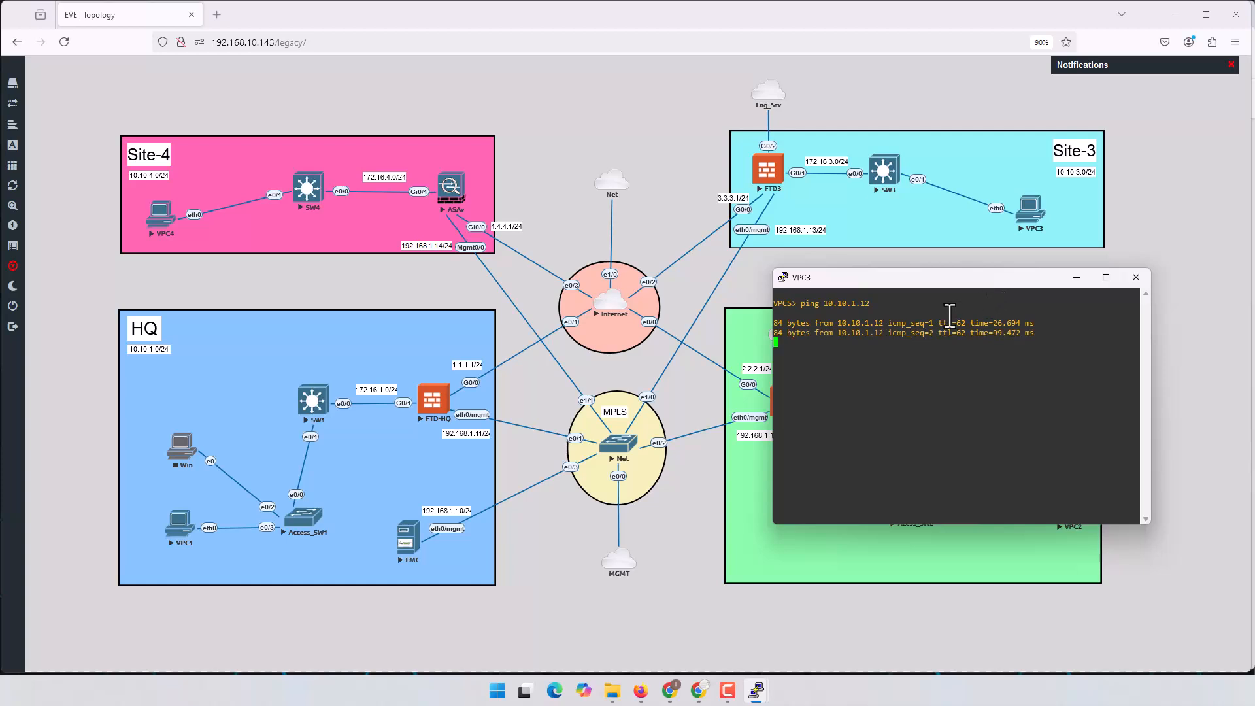
- Open the VPC4 console from the EVE topology and ping 10.10.1.12
click(159, 214)
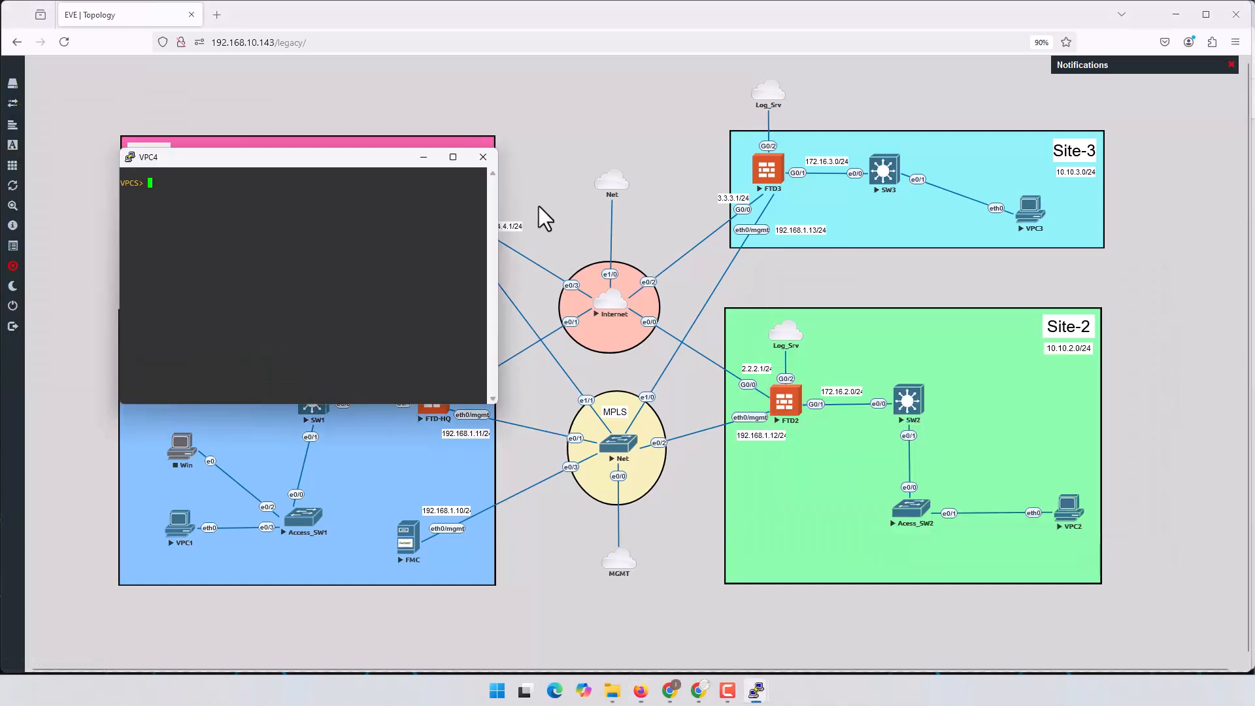
drag(390, 168, 812, 202)
text(ping )
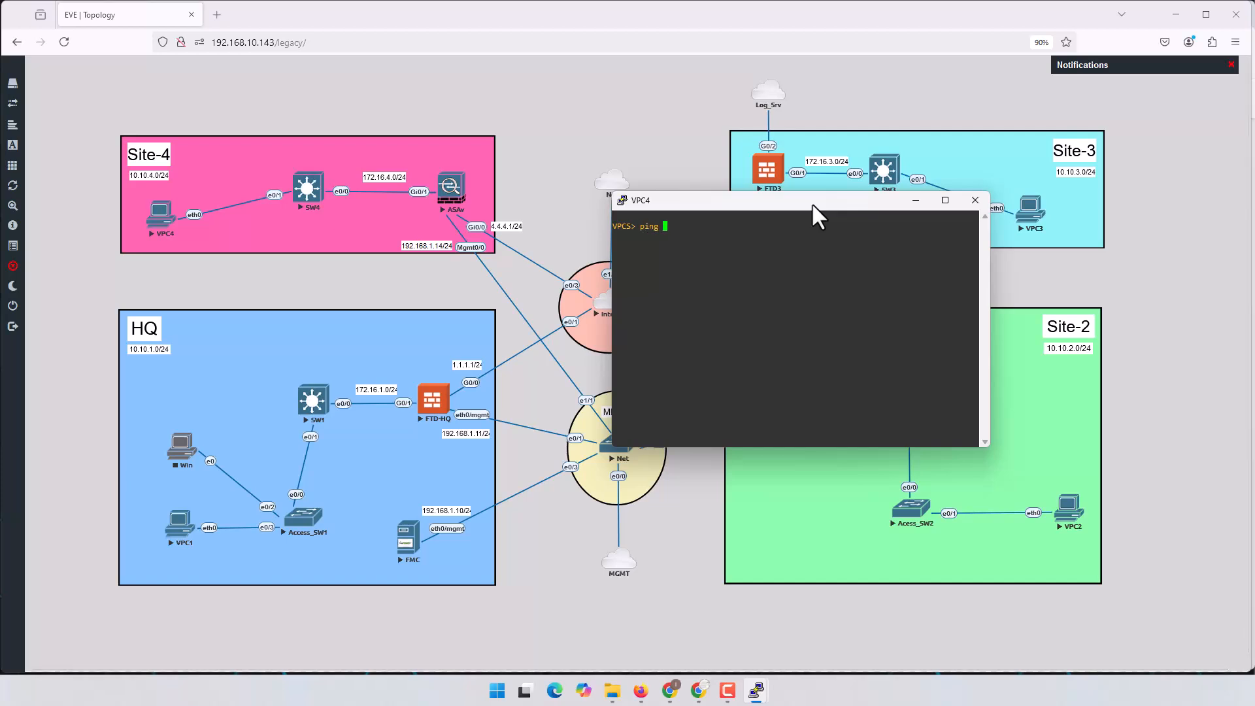
text(10.10.1.12)
key(Return)
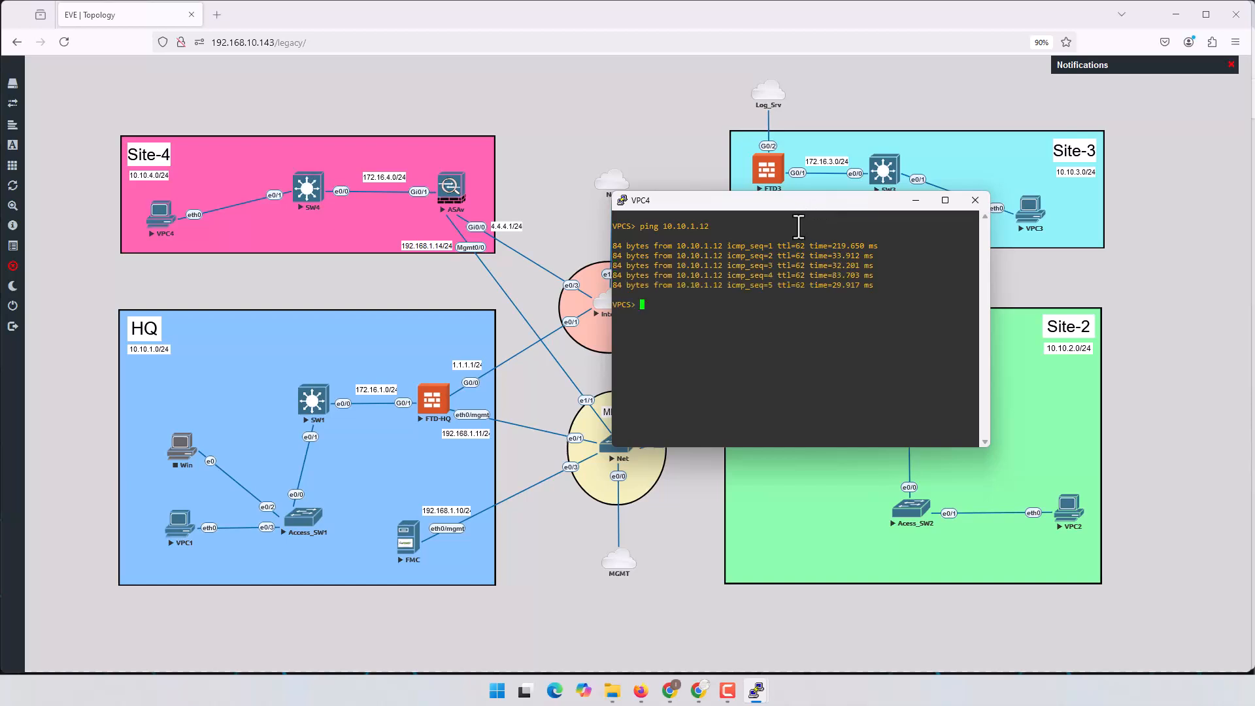
- Return to the EVE topology and try to start the Win node in HQ
click(549, 530)
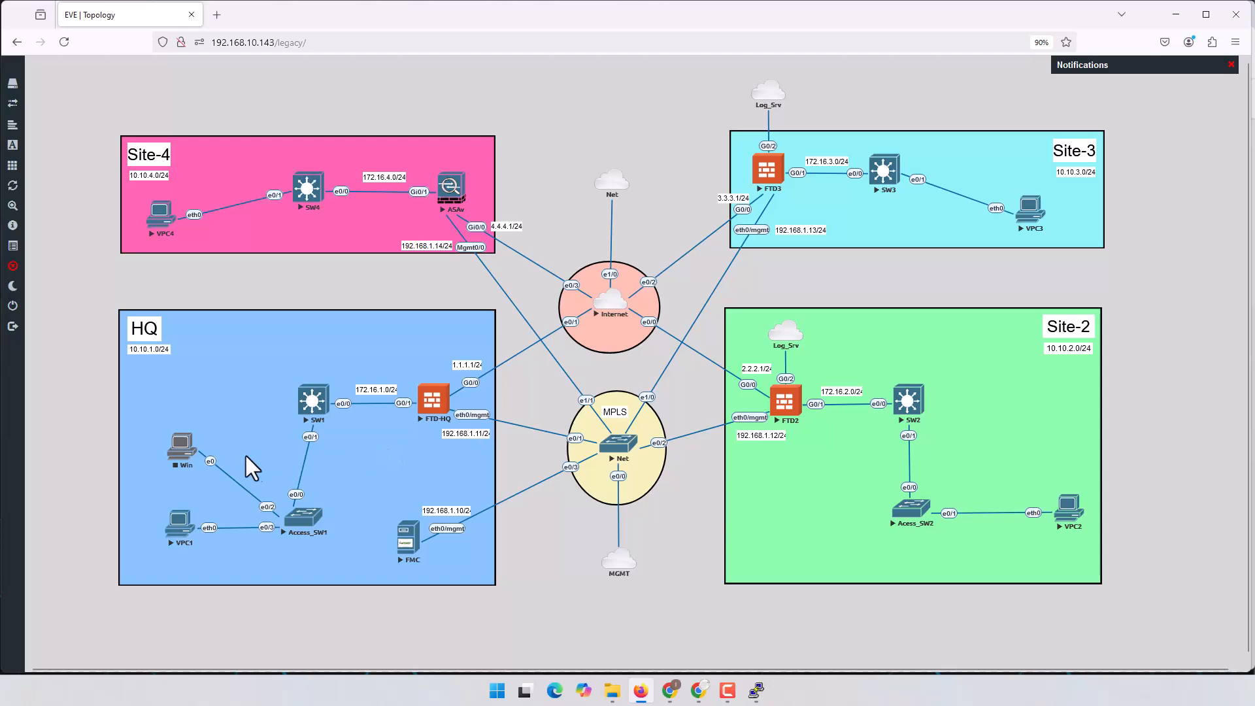
right_click(184, 461)
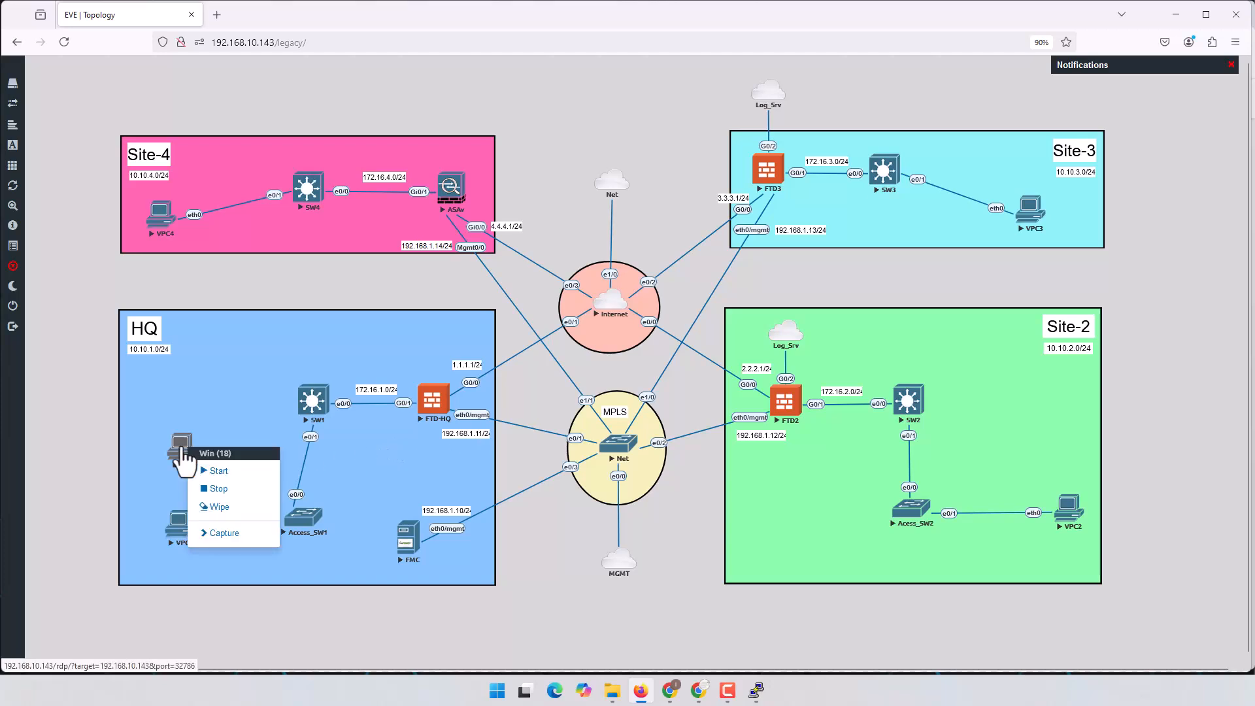
click(234, 472)
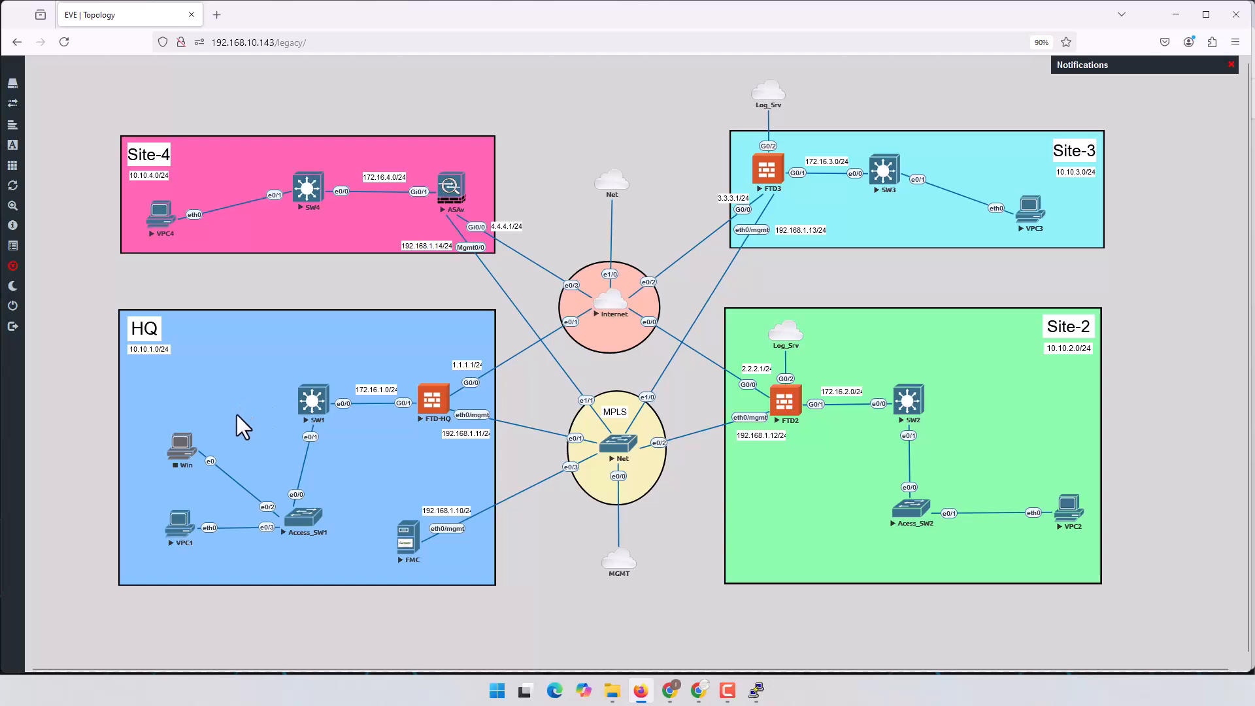
- Start the Win node in HQ and open its console
right_click(183, 451)
click(209, 485)
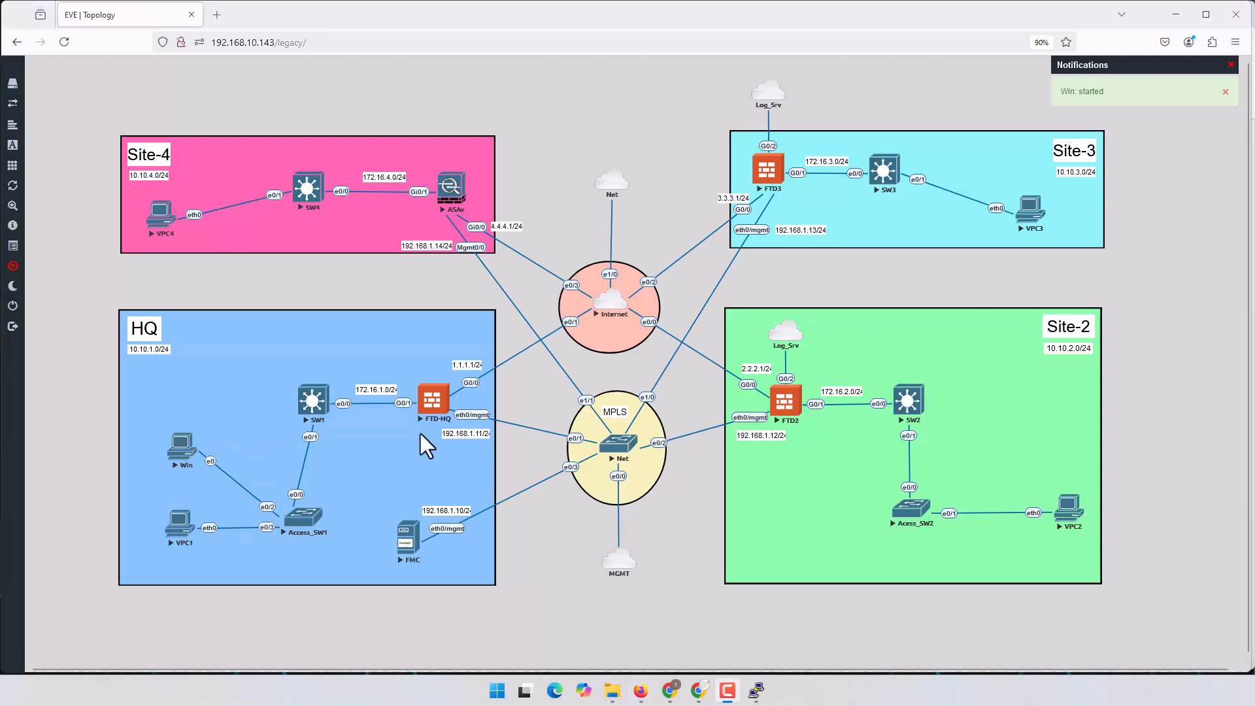
click(179, 458)
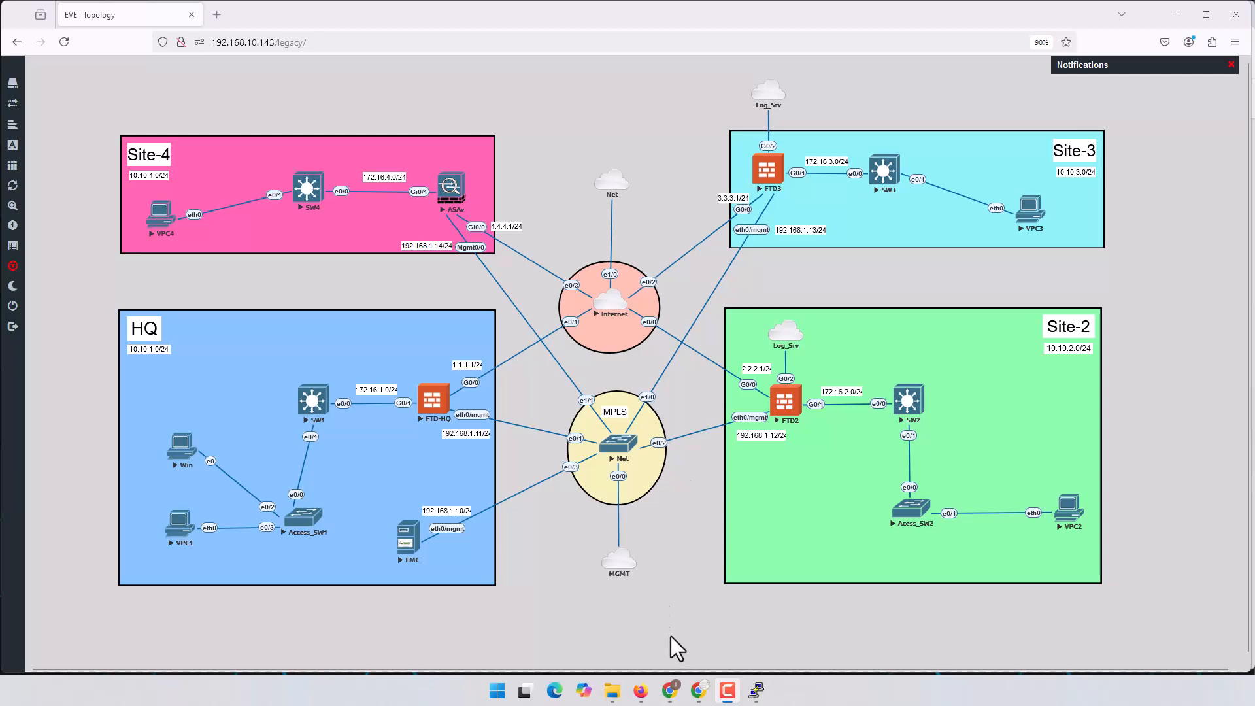
- Switch to Firepower Management Center and open the NAT policy list
click(668, 653)
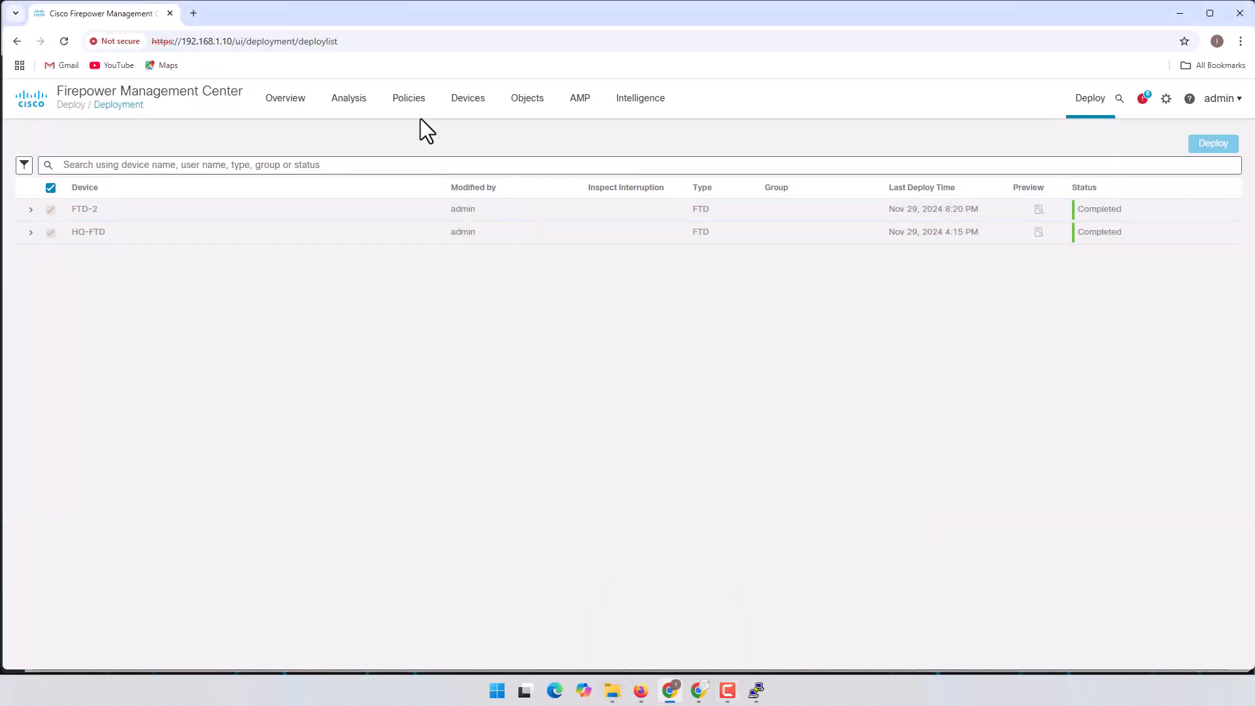
mouse_move(412, 102)
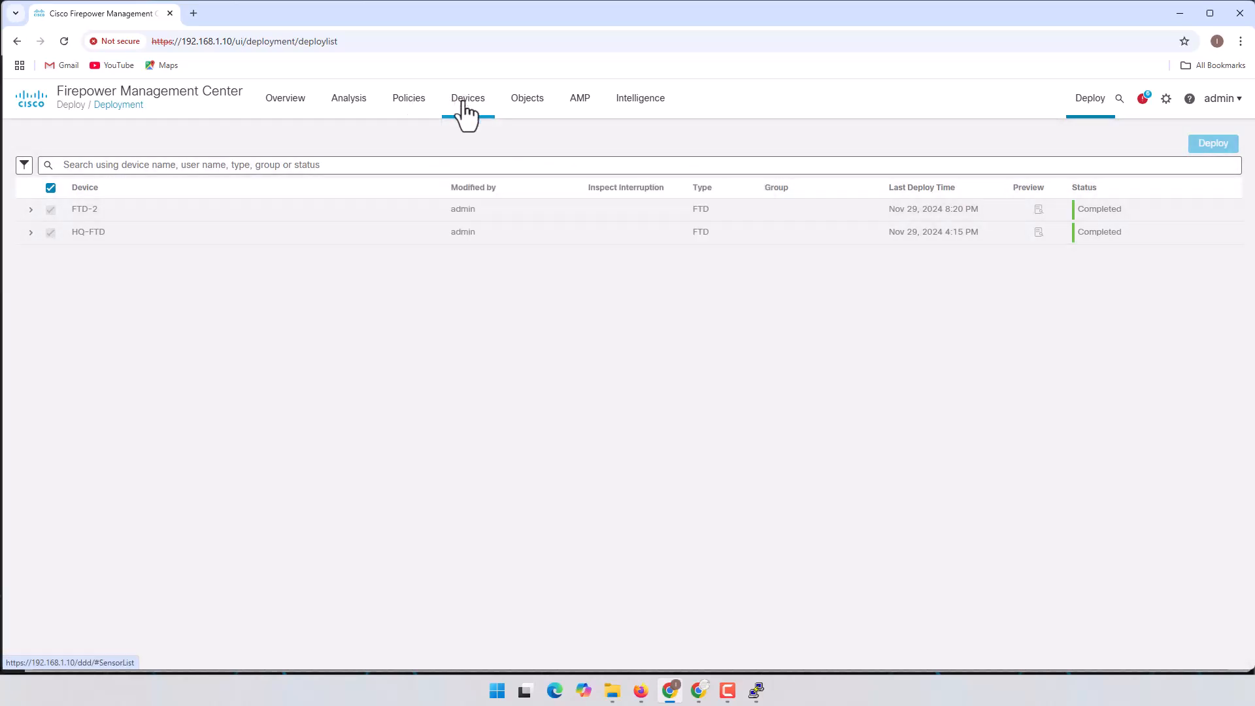
mouse_move(464, 124)
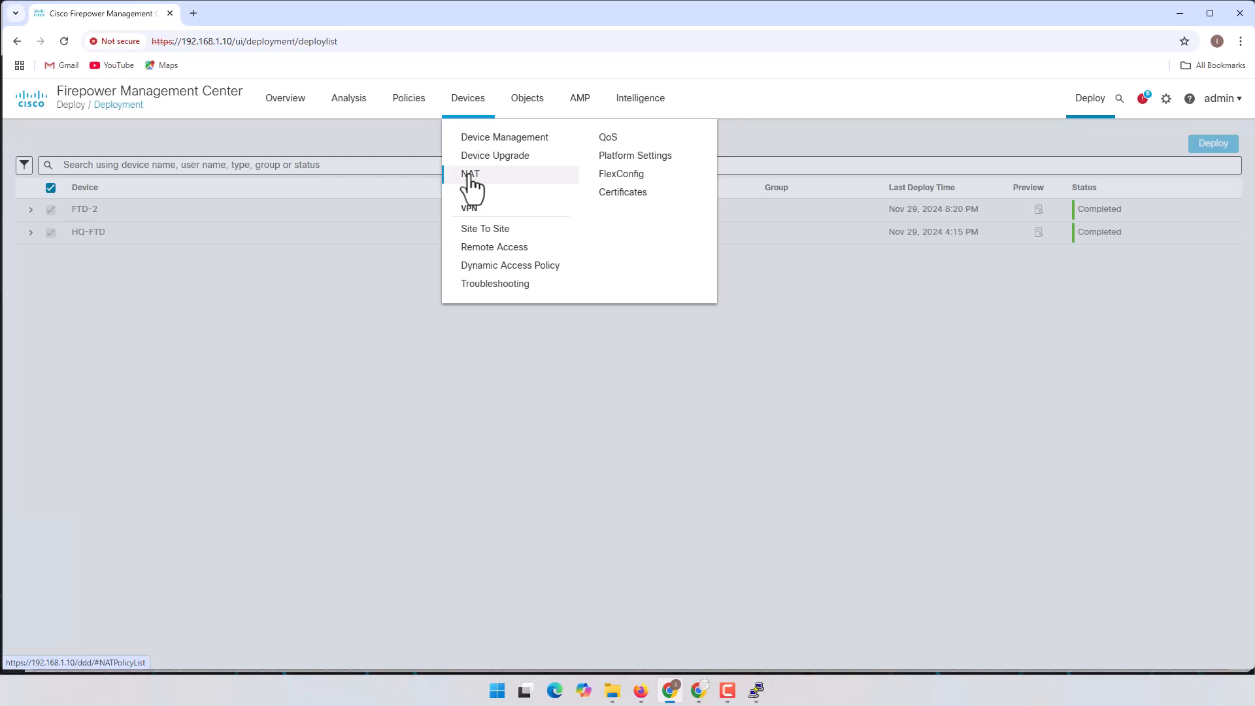
click(469, 175)
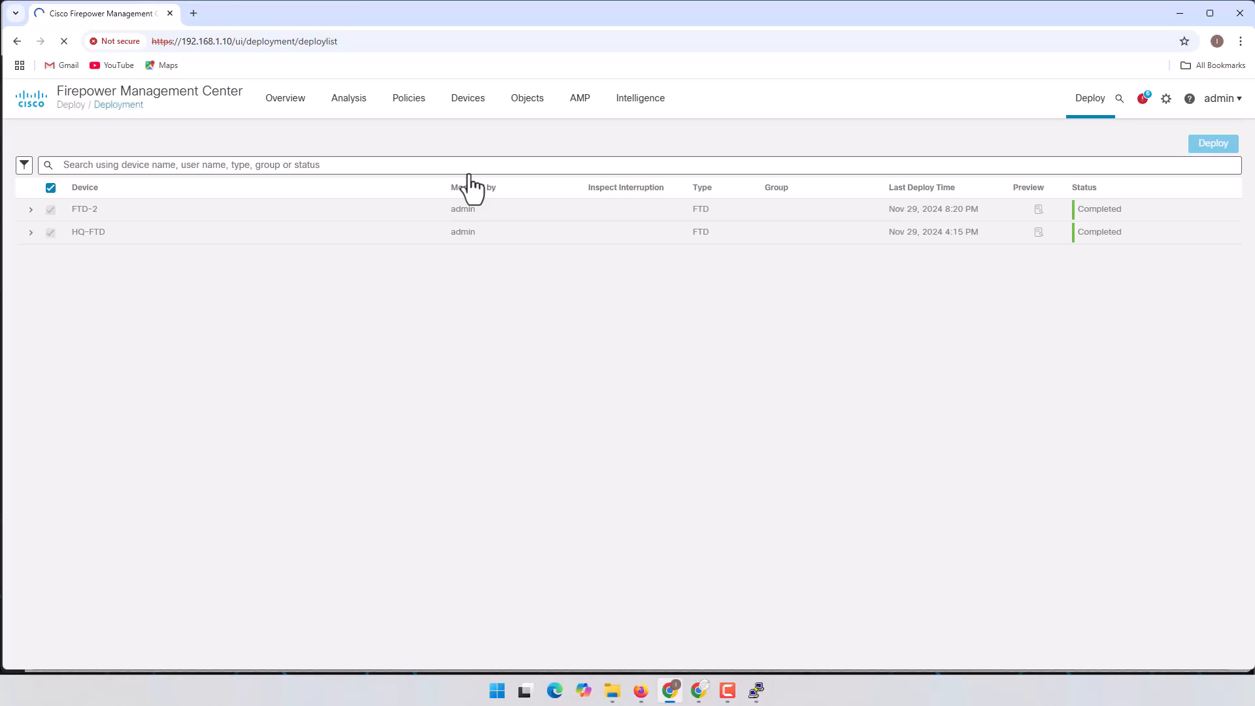
click(670, 691)
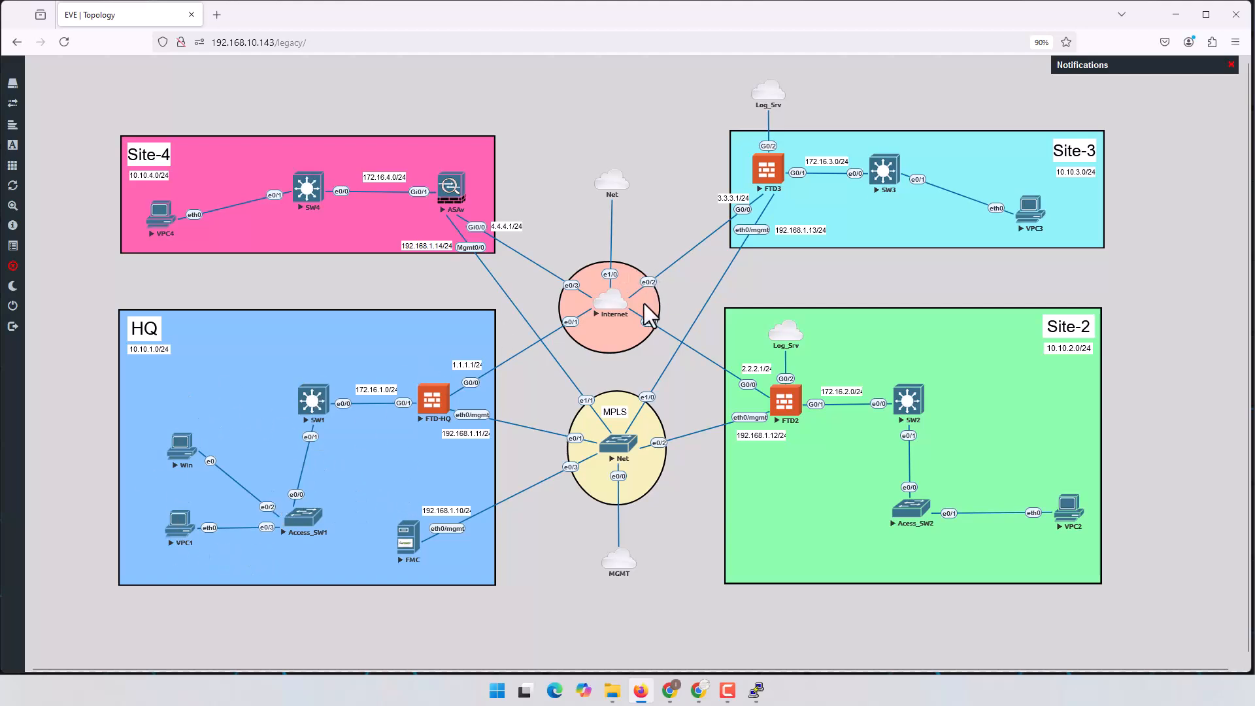
mouse_move(669, 691)
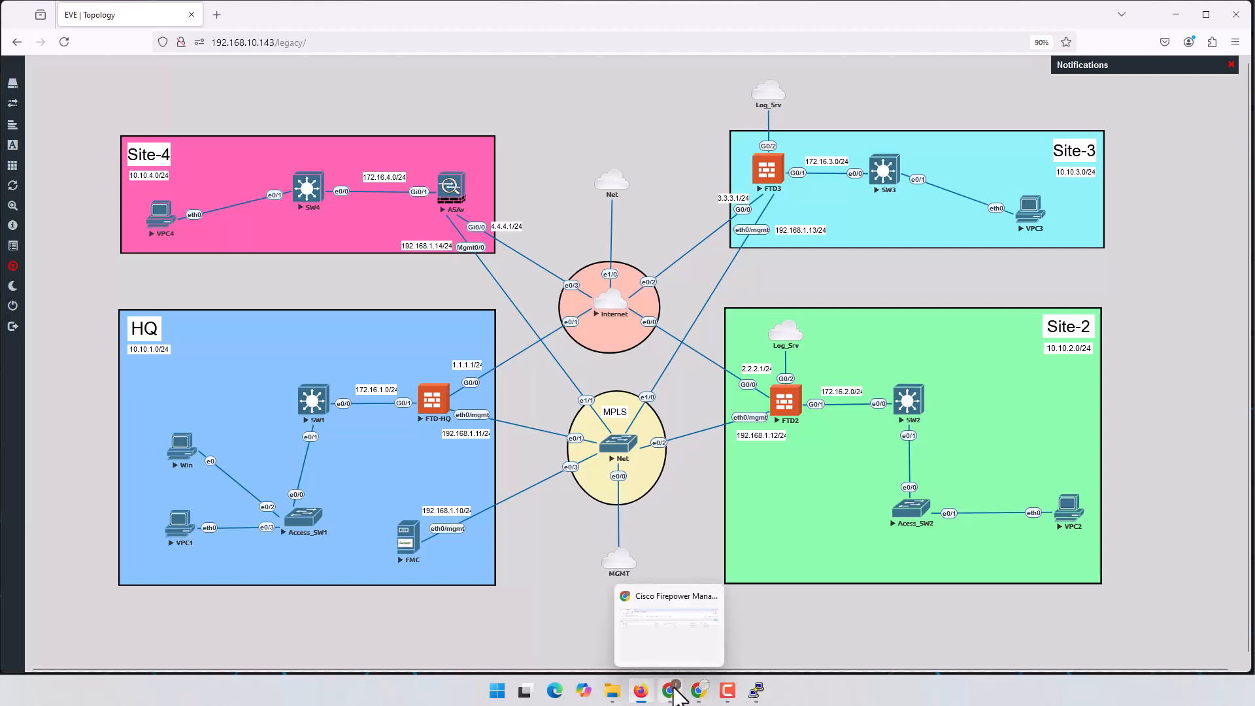
click(668, 649)
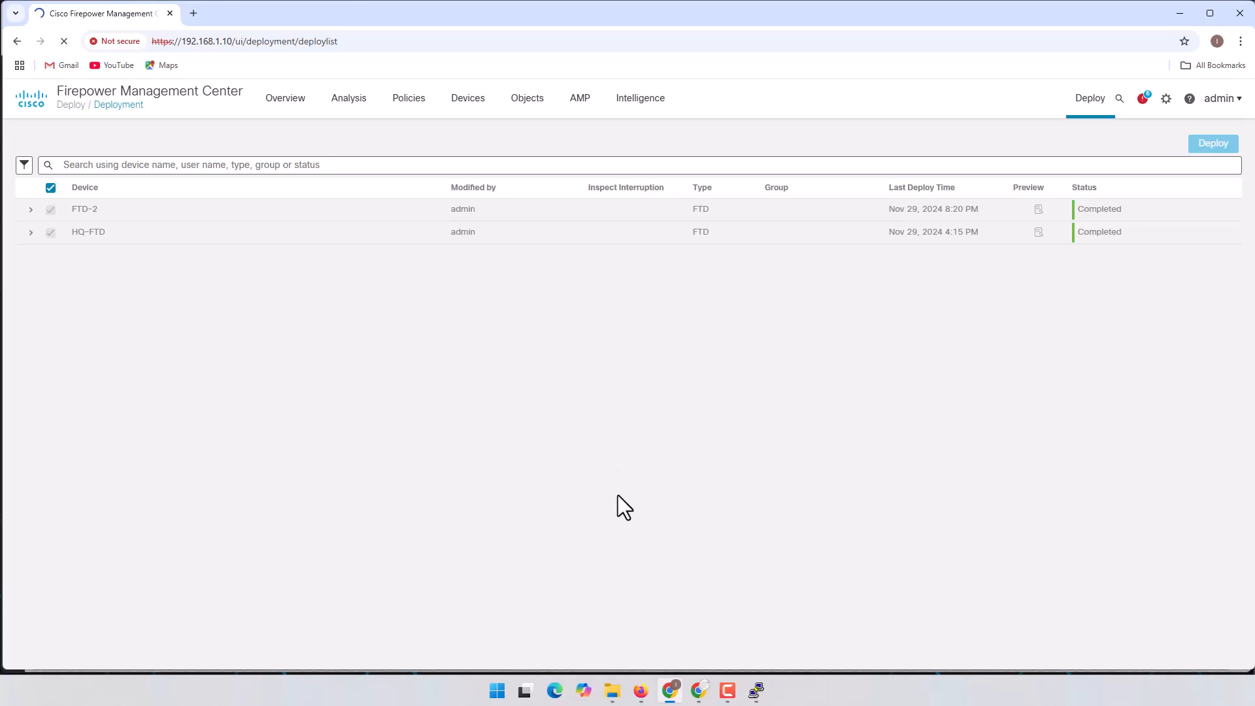
click(640, 690)
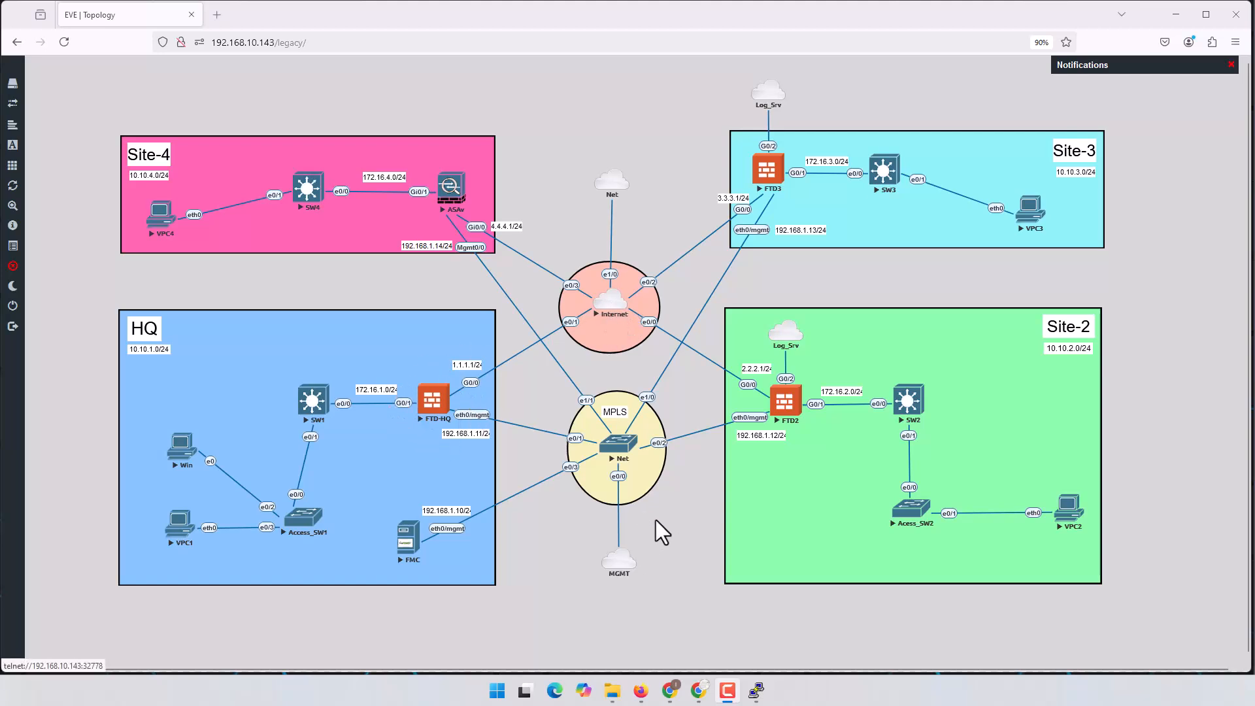
click(612, 438)
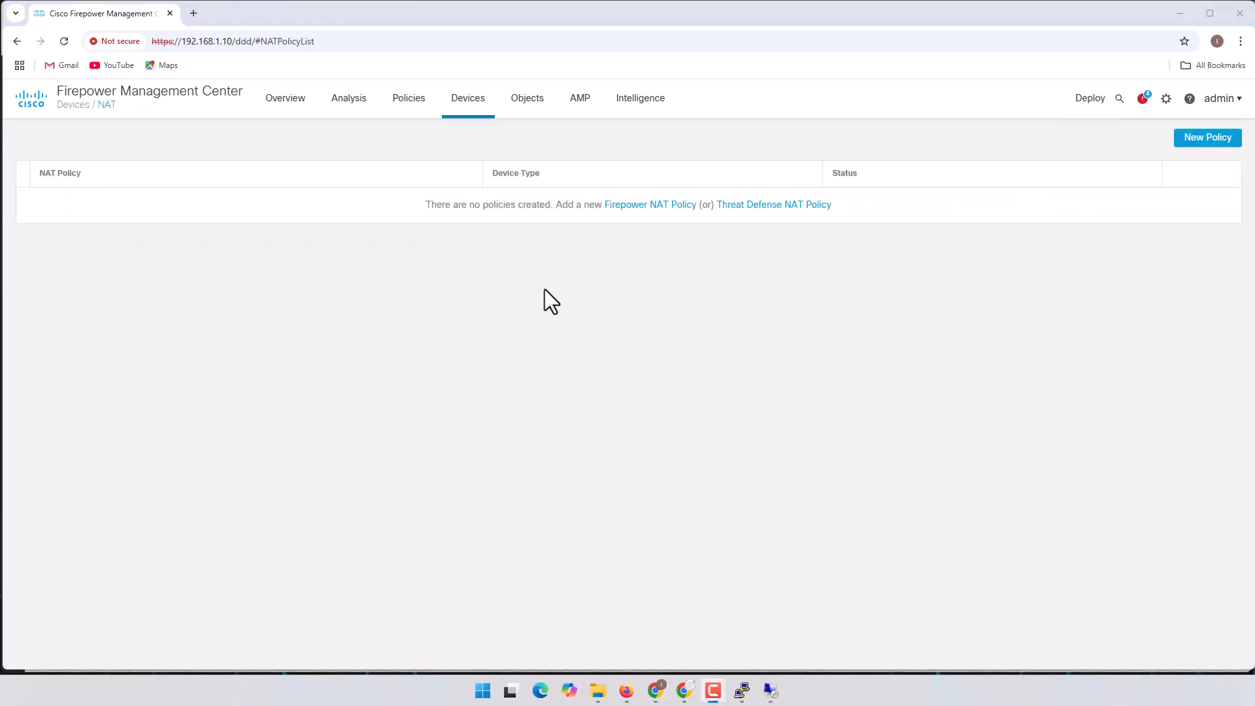
- Create a Threat Defense NAT policy named NAT-TO-INTERNET with HQ-FTD as its targeted device
click(1205, 141)
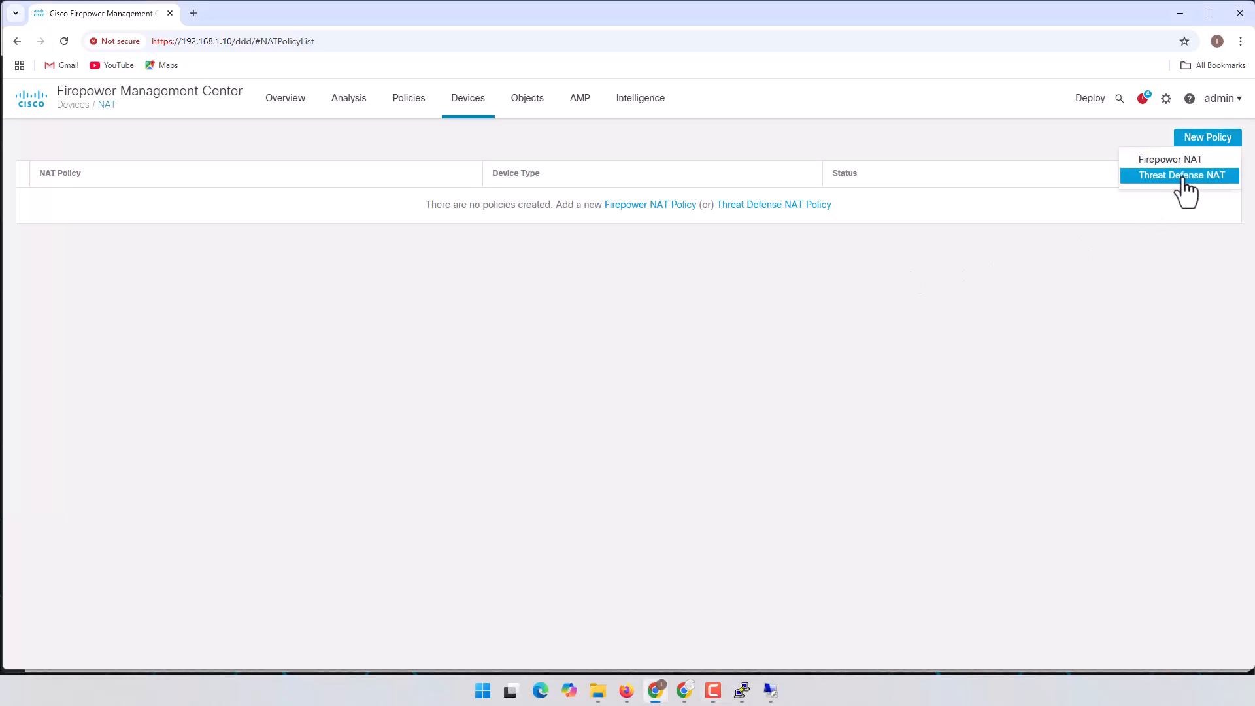
click(1178, 176)
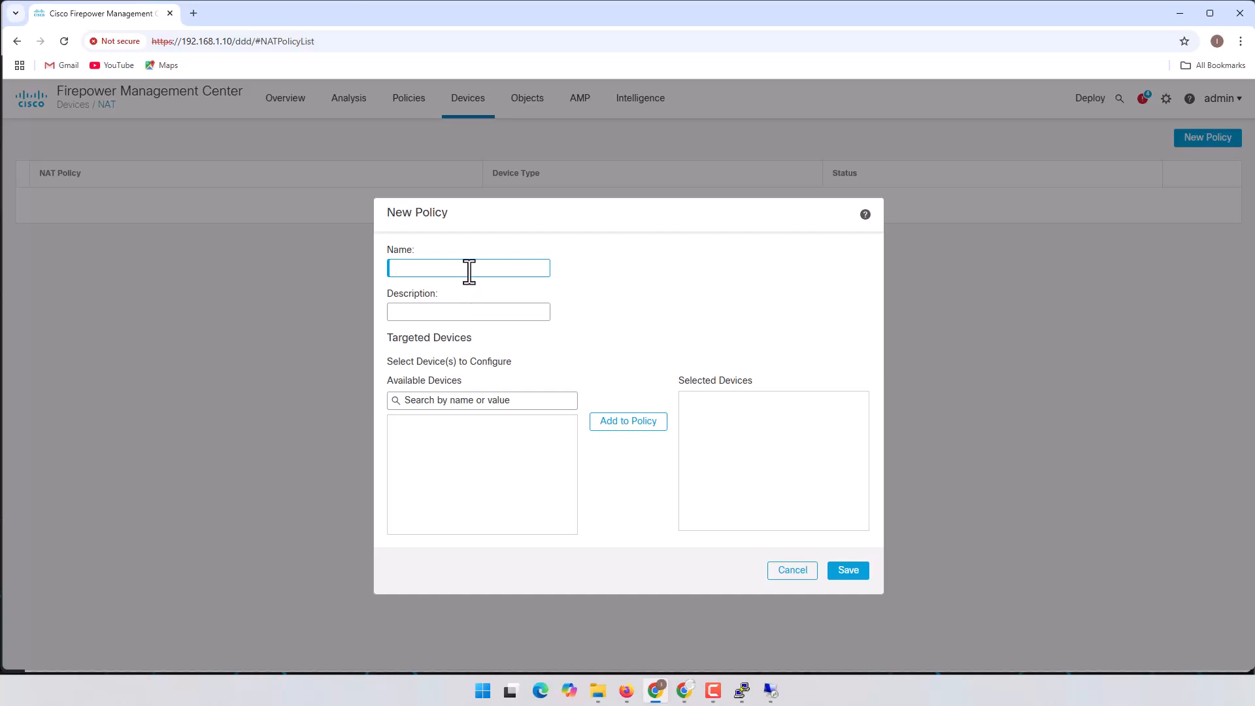
text(NAT-TO-INTERNET)
click(503, 297)
click(541, 400)
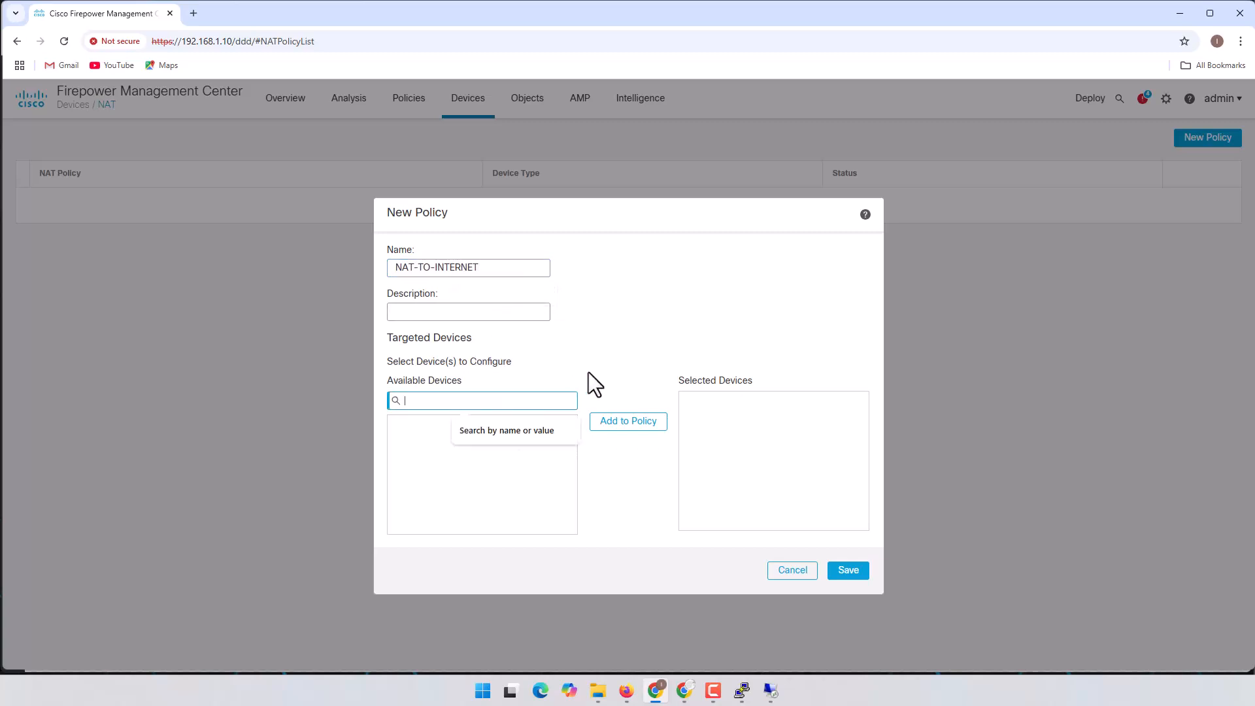
click(529, 443)
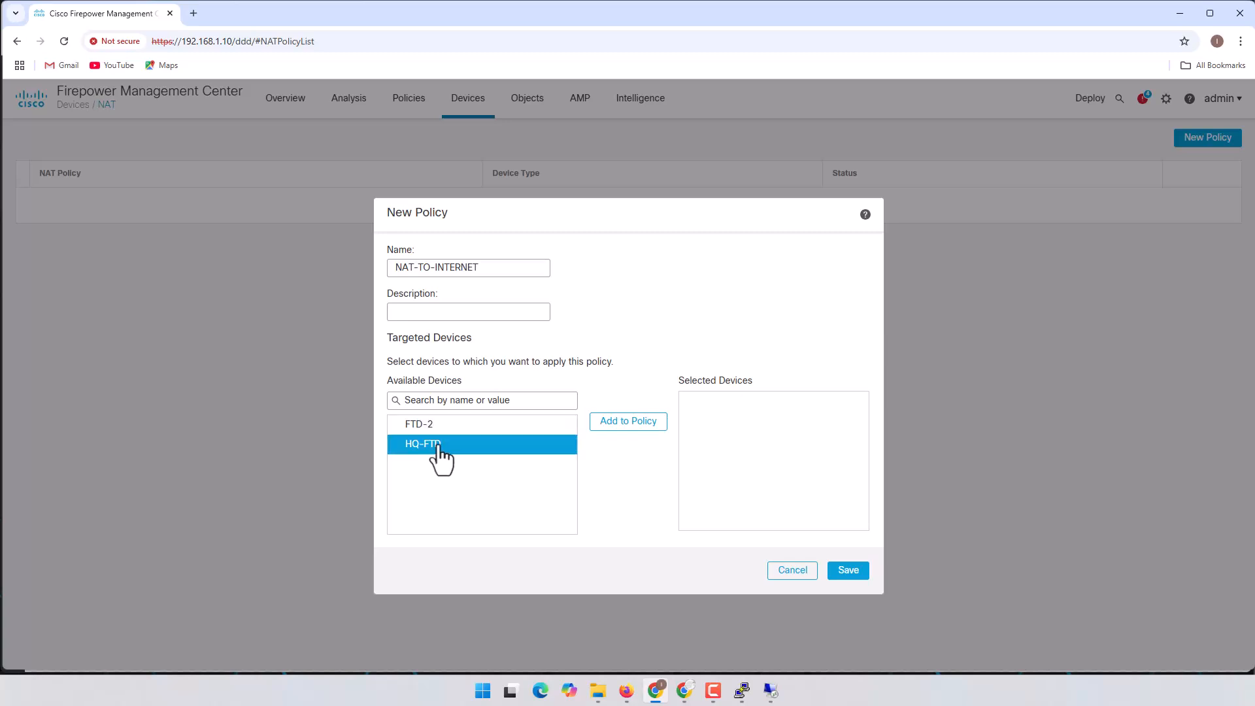
click(625, 422)
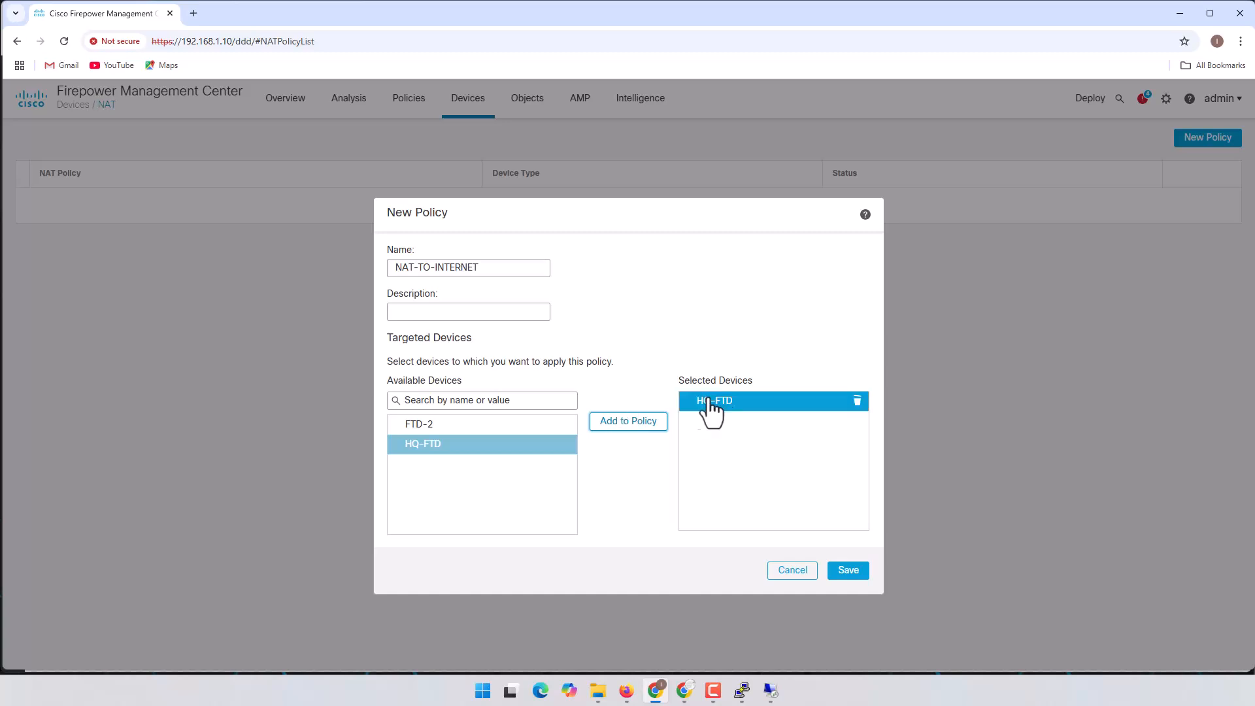
click(859, 571)
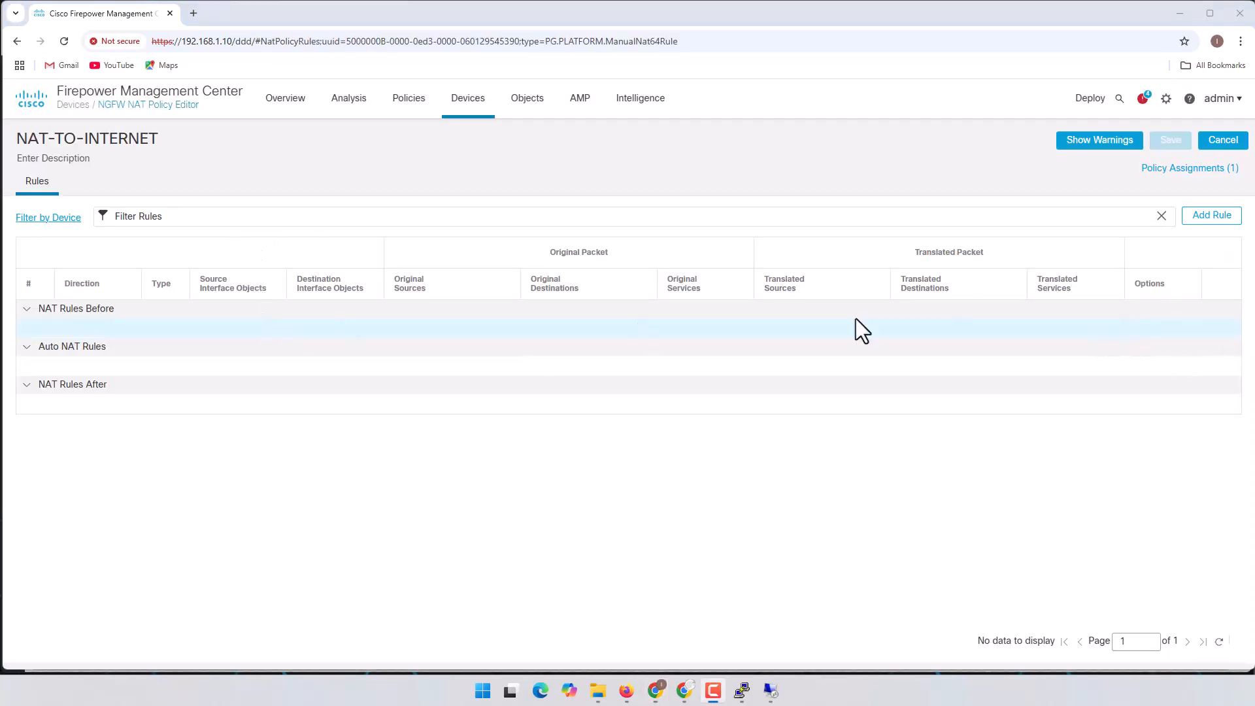
- Start an Auto NAT Rule of type Static with HQ as the original source and Destination Interface IP as the translated source
click(1204, 219)
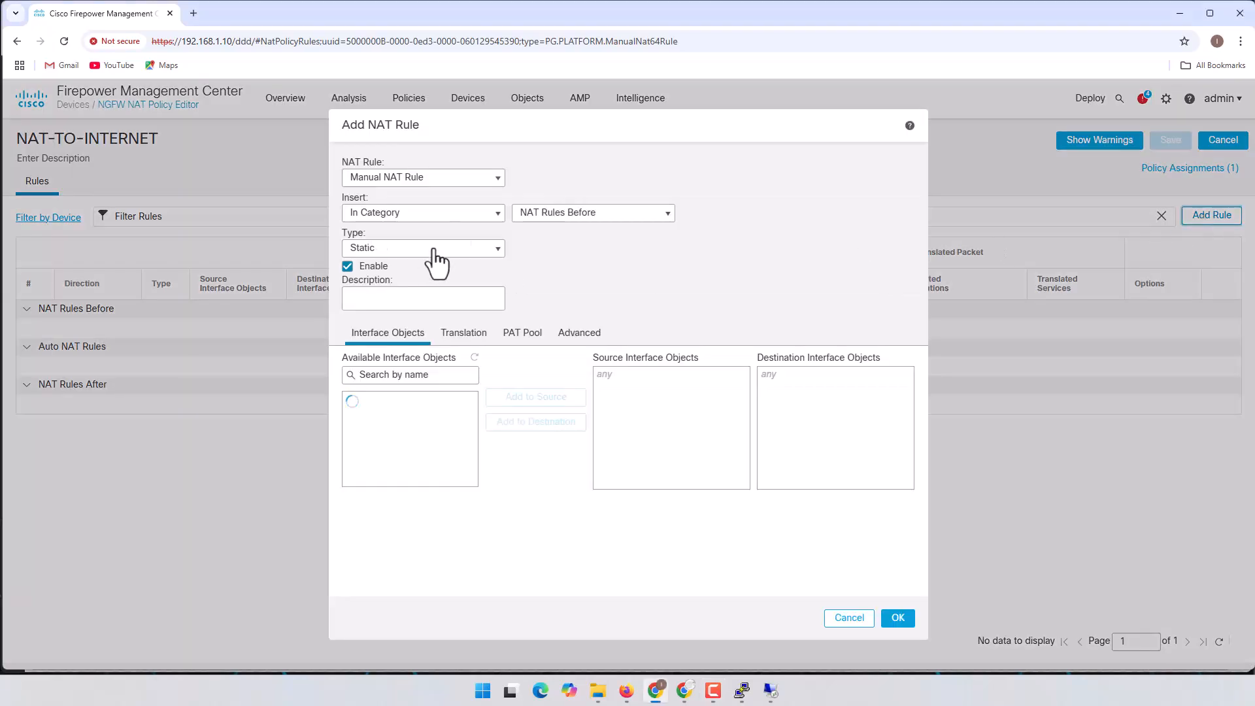
click(489, 181)
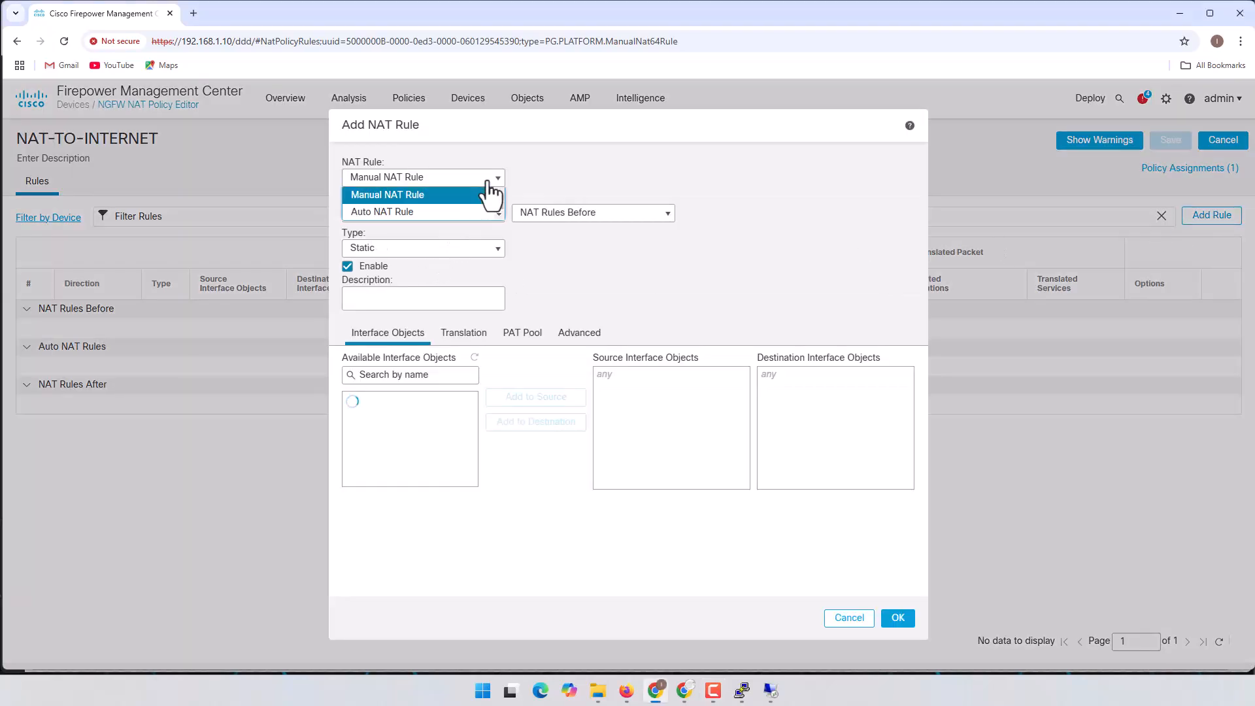
click(396, 211)
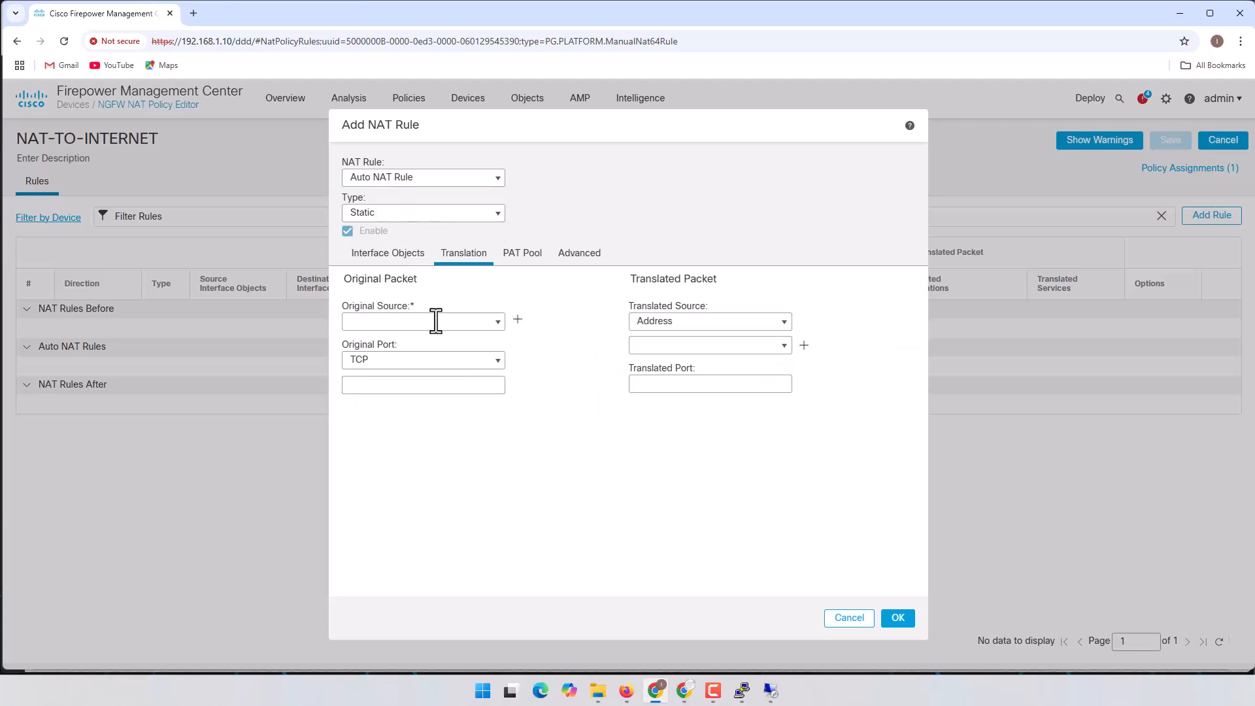
click(496, 322)
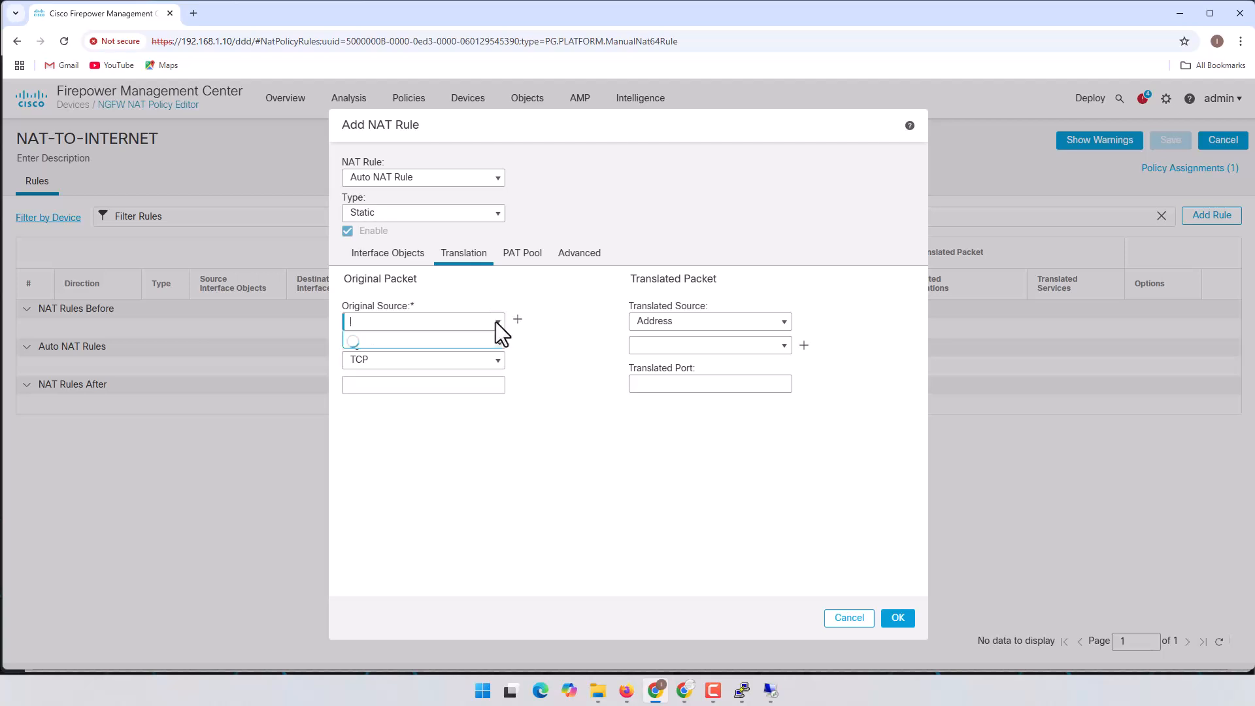
click(388, 341)
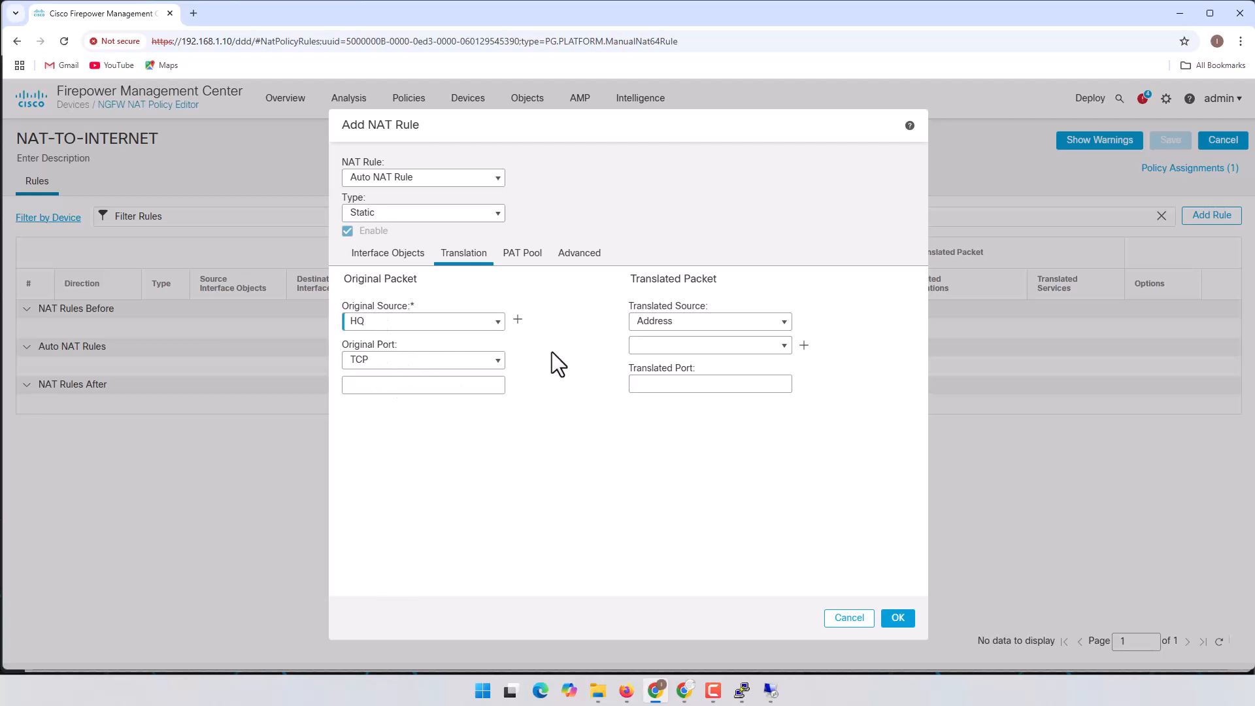
click(763, 323)
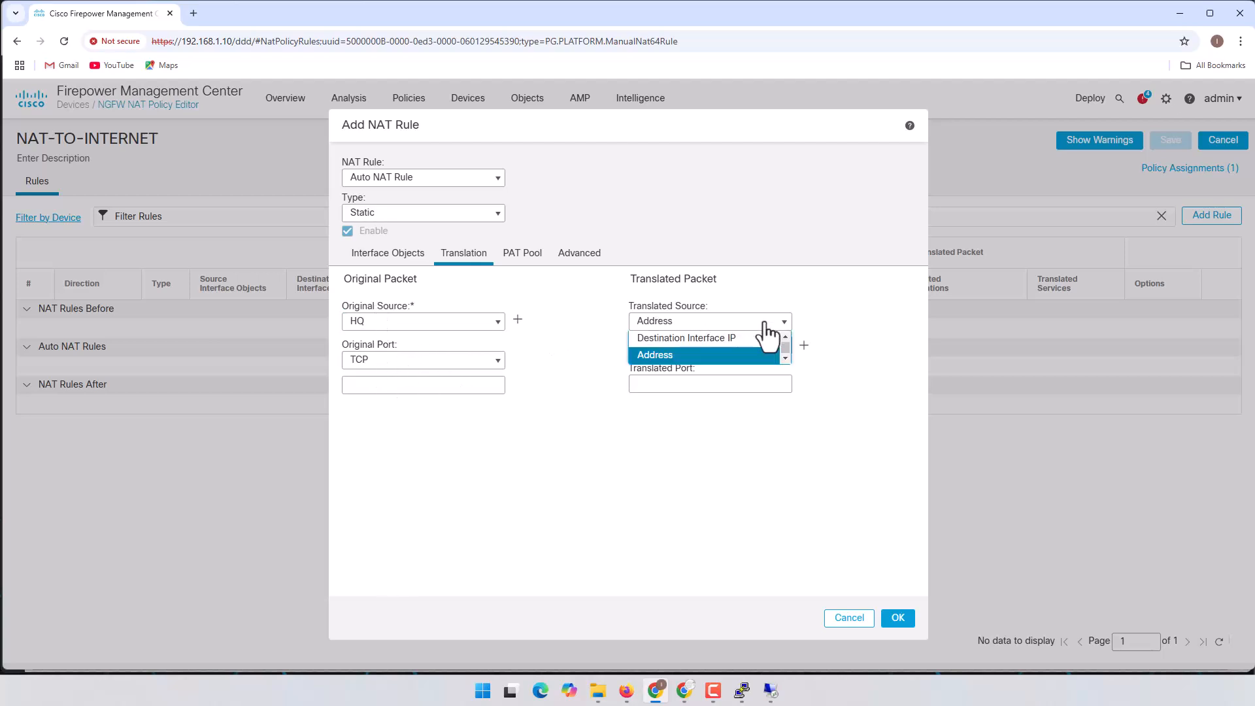
click(708, 338)
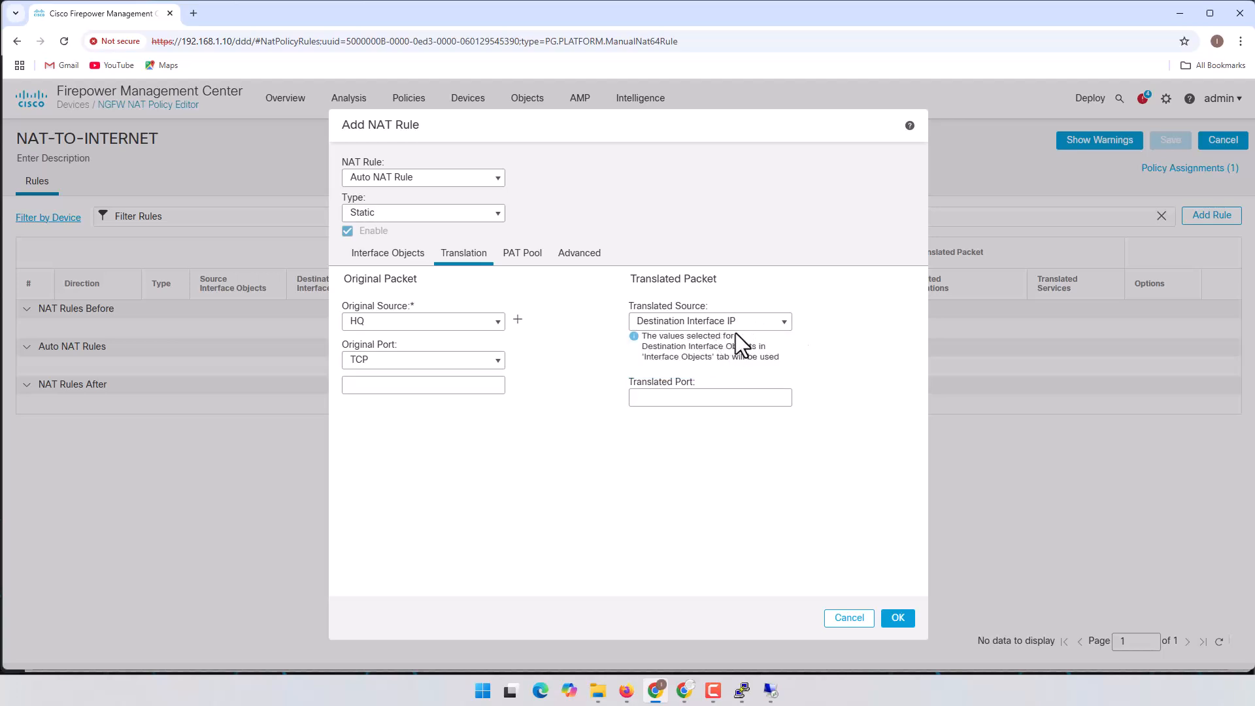
- Assign Inside as the NAT rule's source interface object and Outside as its destination interface object
click(387, 258)
click(398, 325)
click(536, 318)
click(406, 341)
click(536, 343)
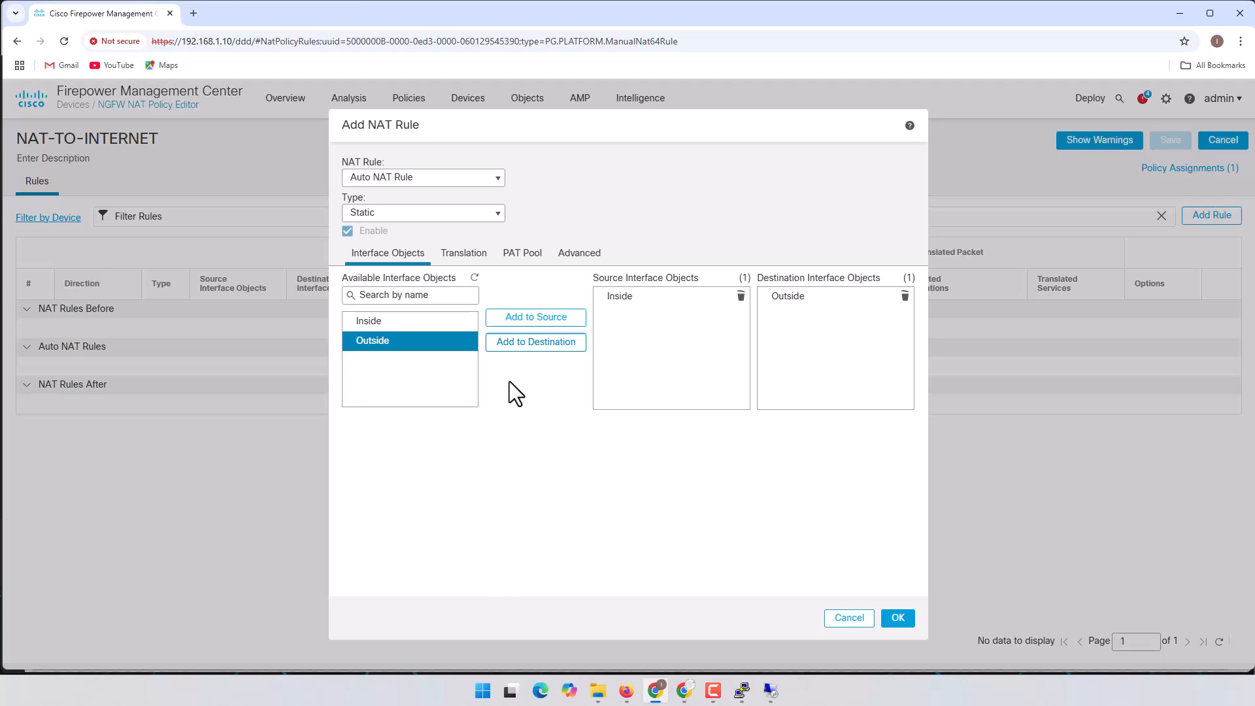
- Review the NAT rule's interface, PAT pool, advanced and translation settings, then add the rule and save the NAT-TO-INTERNET policy
click(622, 307)
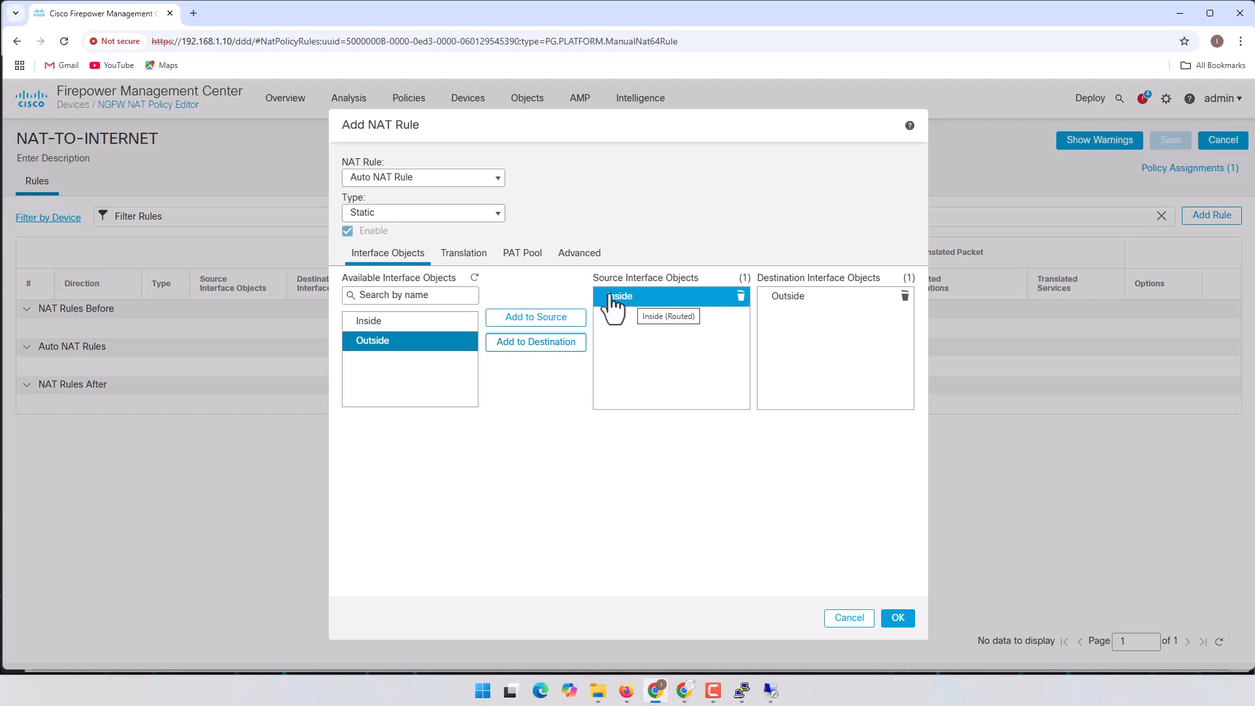
click(517, 256)
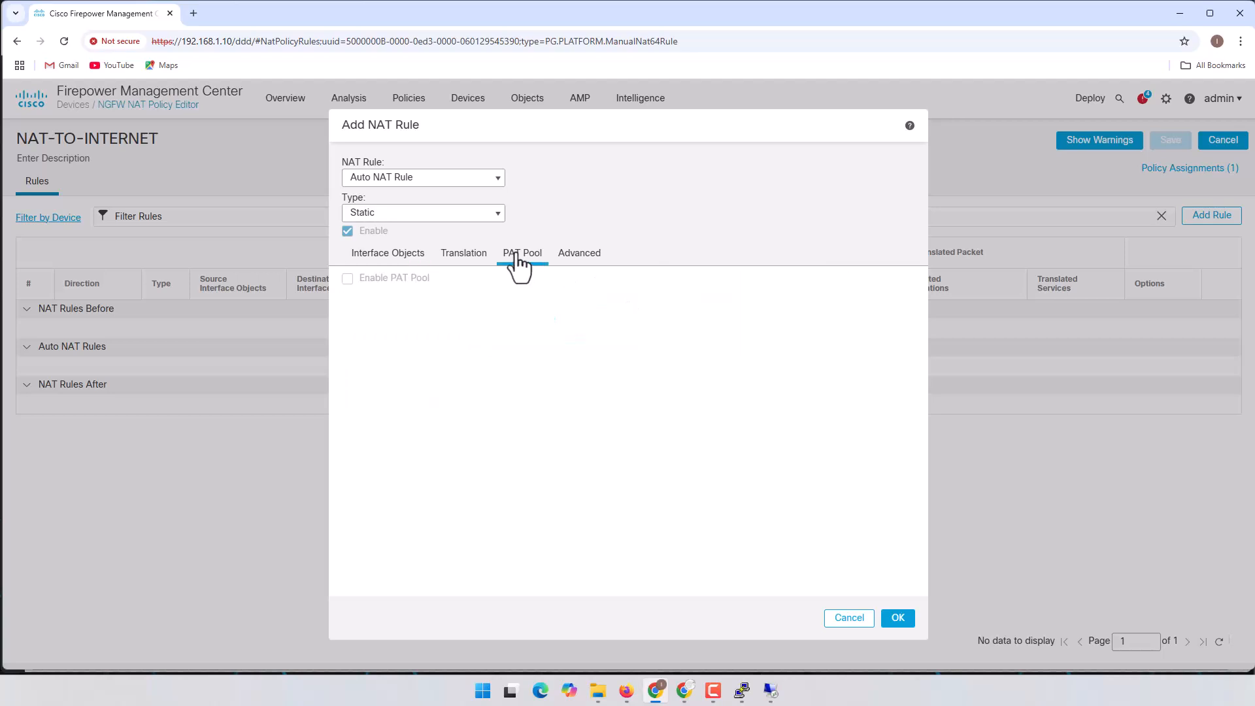
click(575, 257)
click(378, 265)
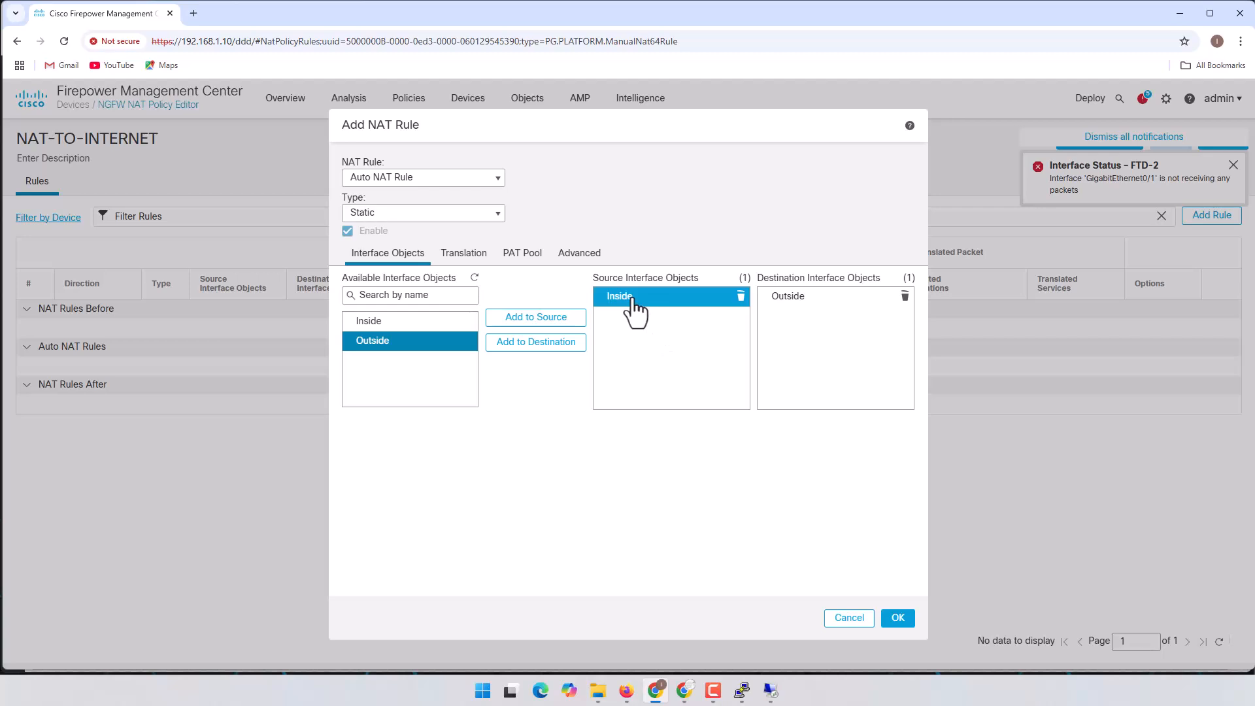
click(481, 257)
click(419, 324)
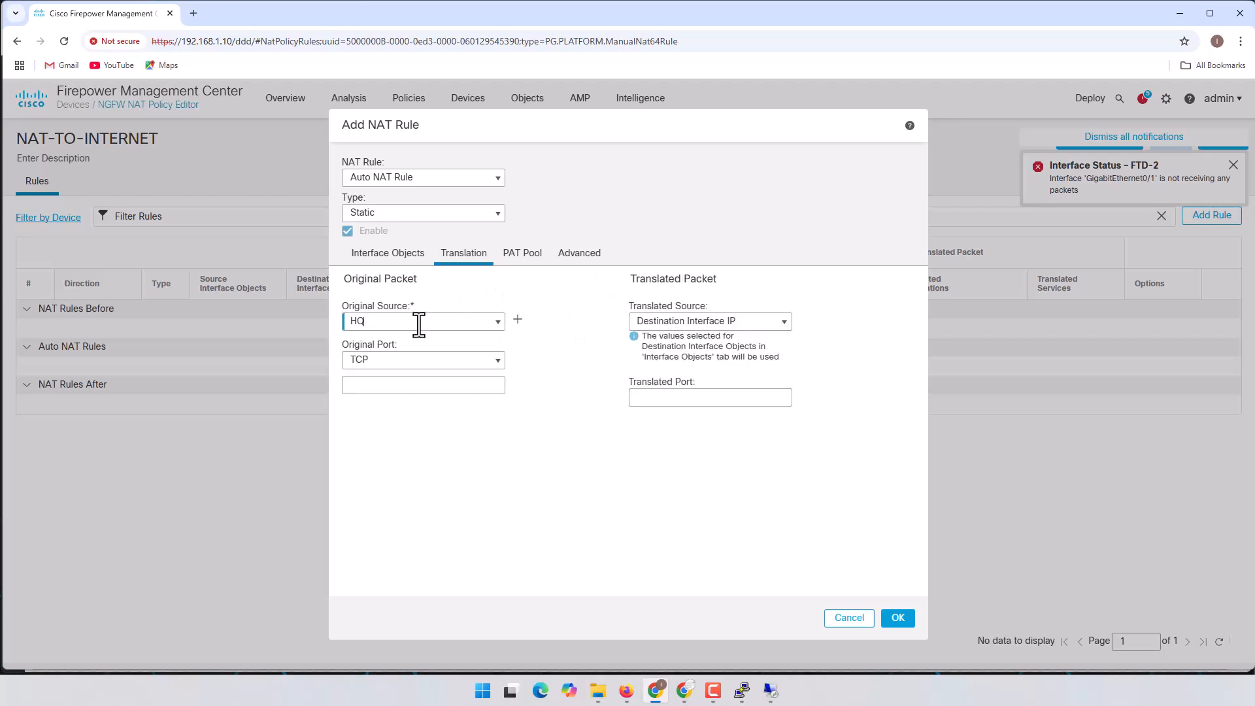
drag(419, 324, 327, 321)
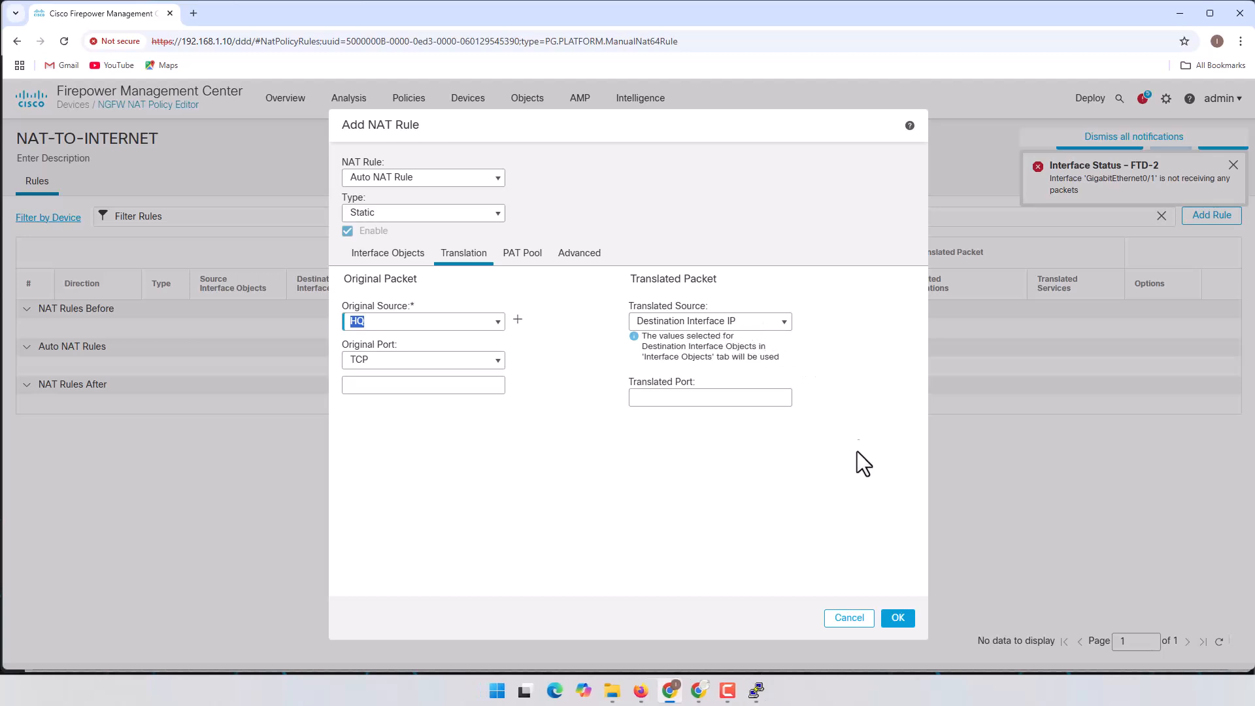
click(900, 621)
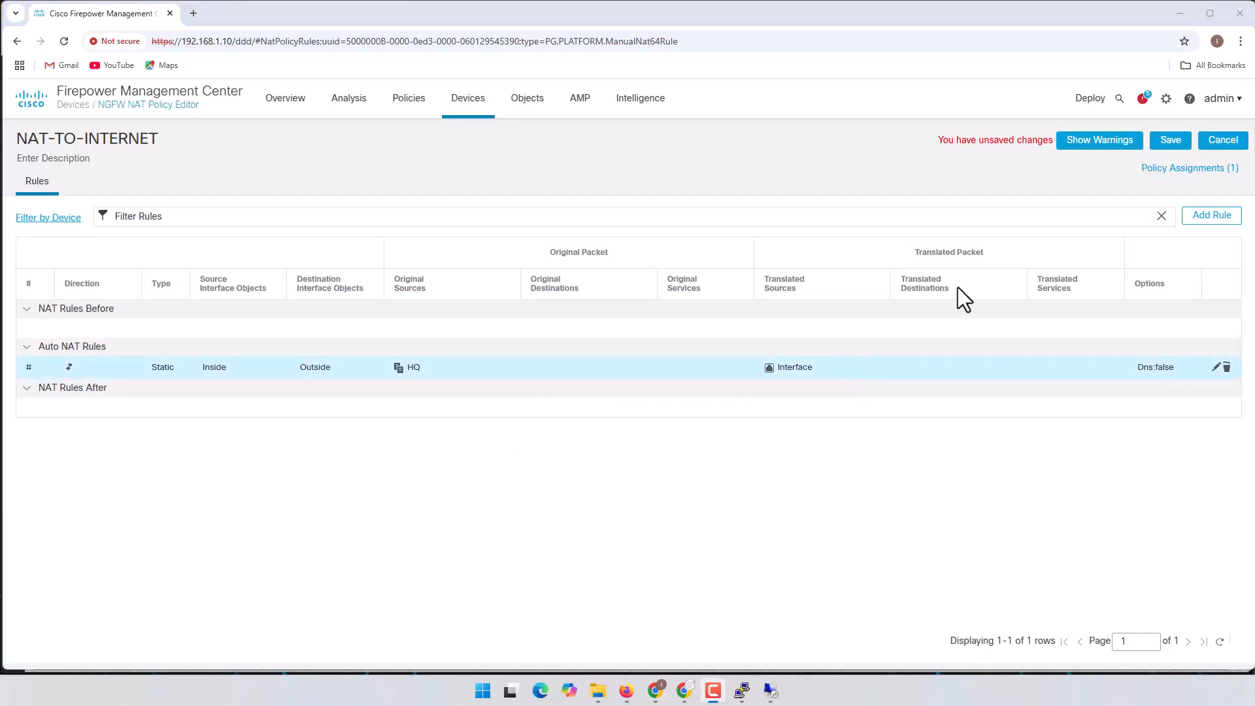
click(1171, 142)
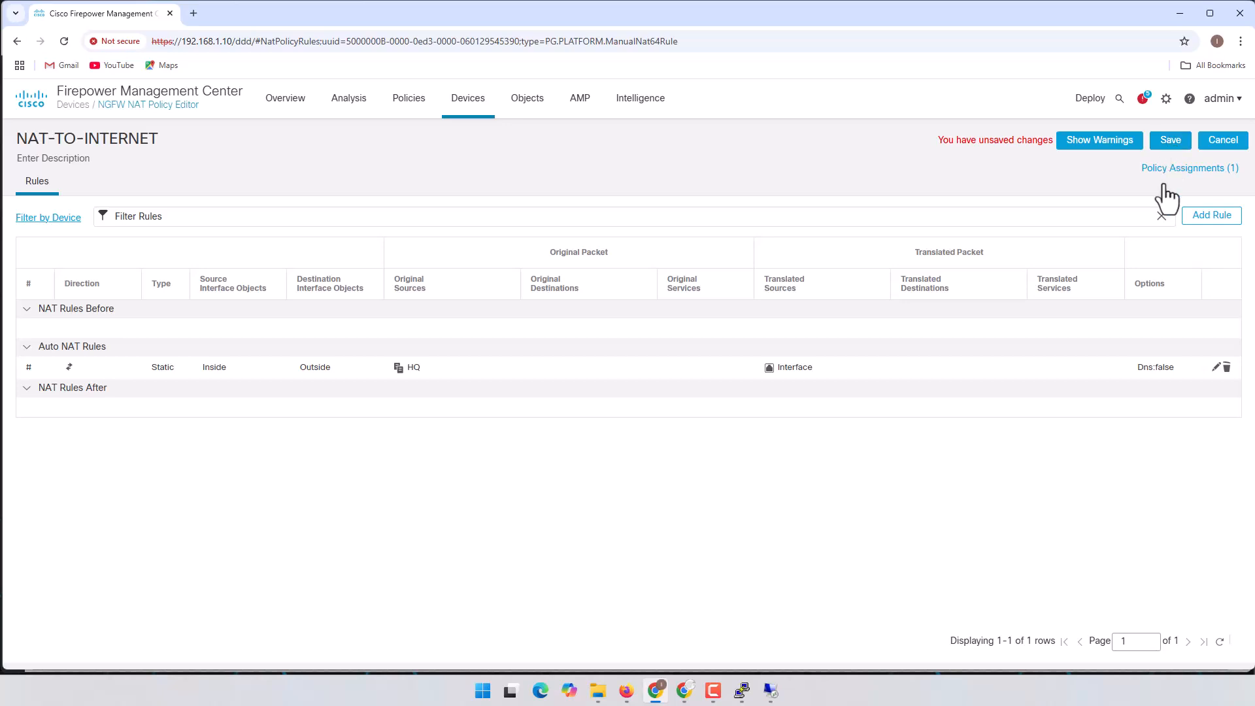
click(1170, 142)
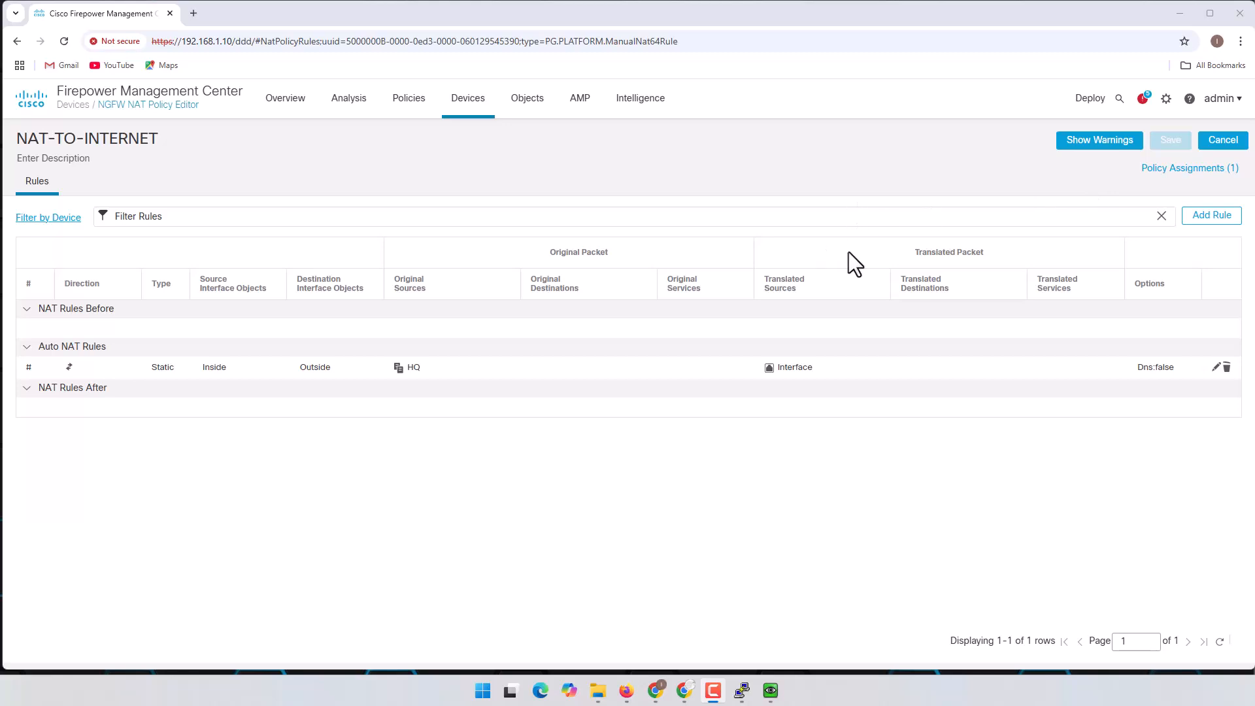
- Open the FTD_HQ_PO access control policy for editing and review its existing VPN and VPN-Outside rules
mouse_move(411, 119)
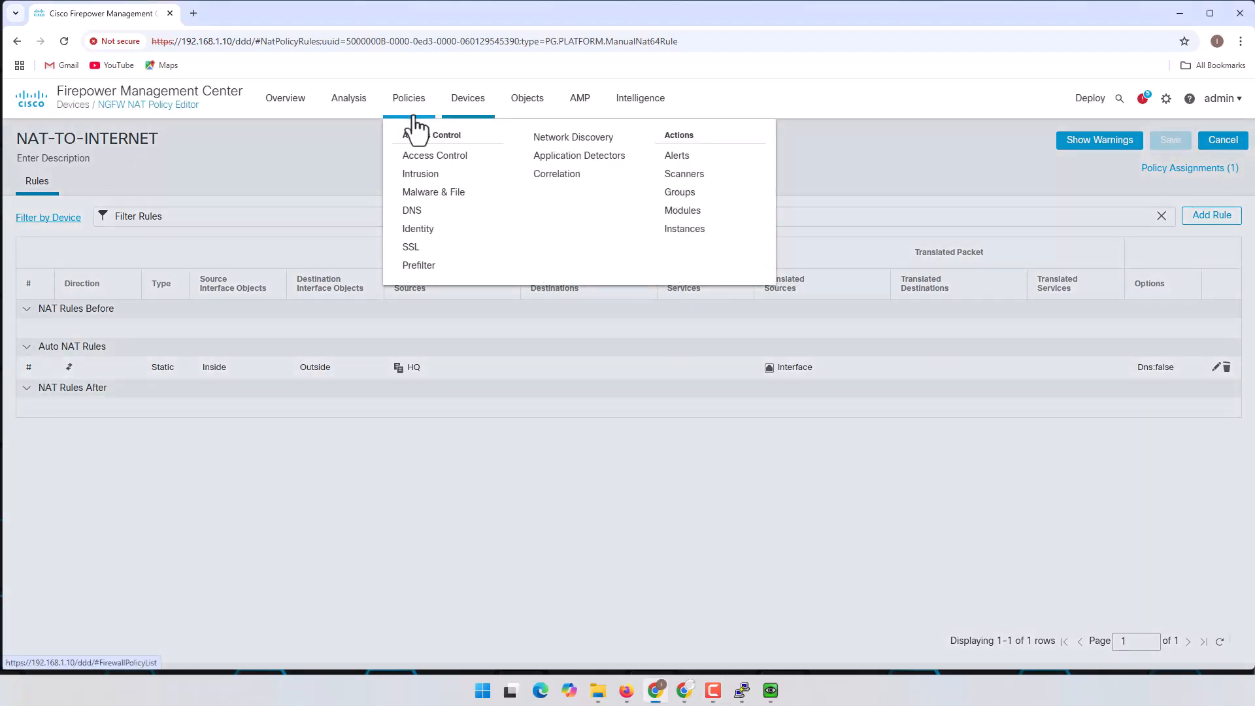
click(434, 157)
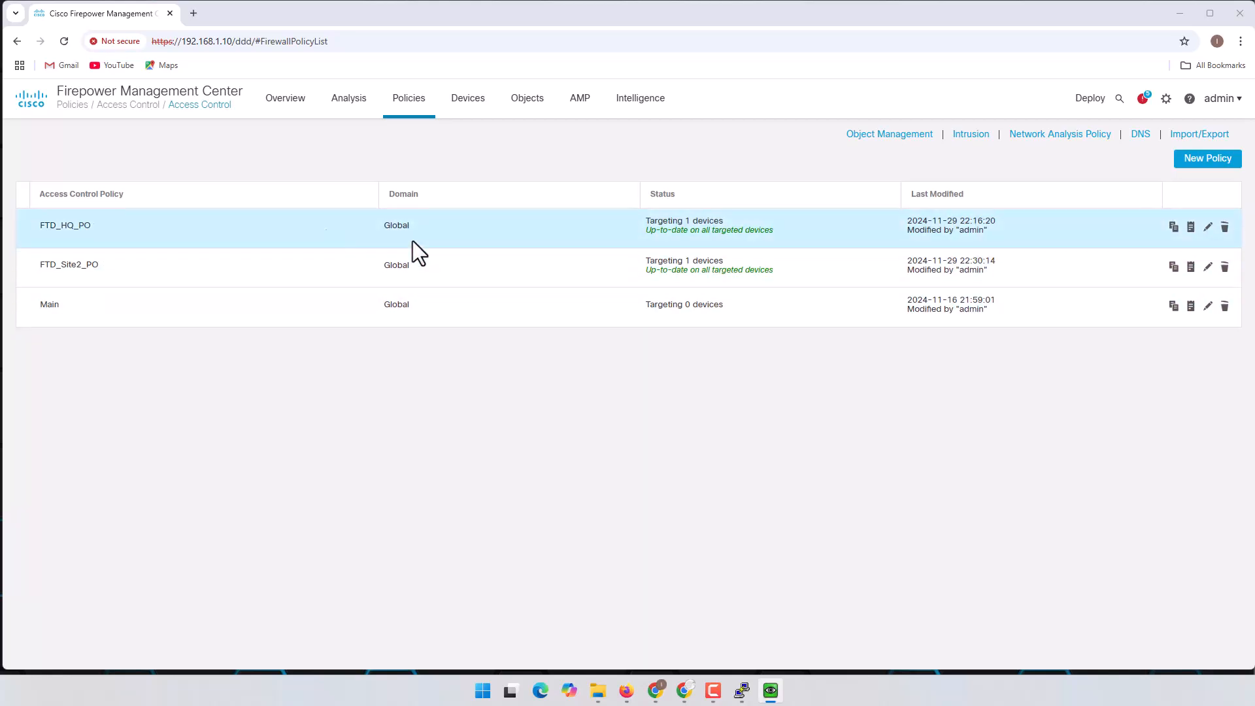
click(1207, 227)
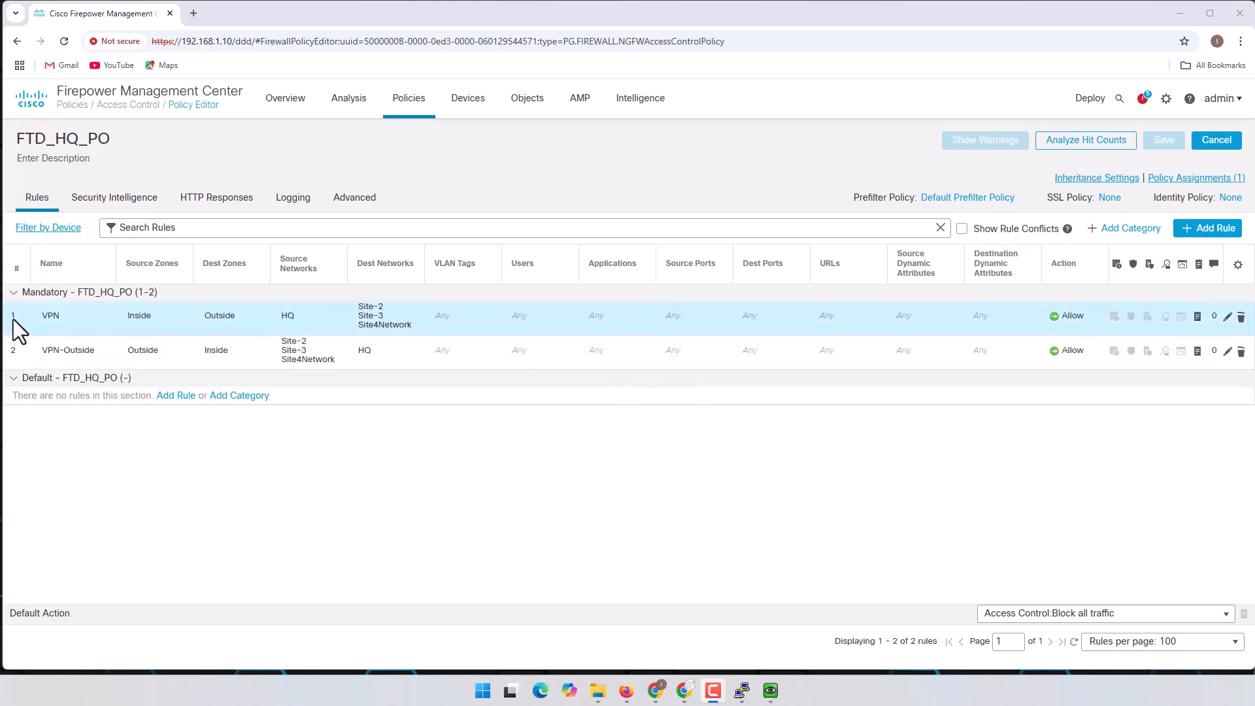
click(17, 349)
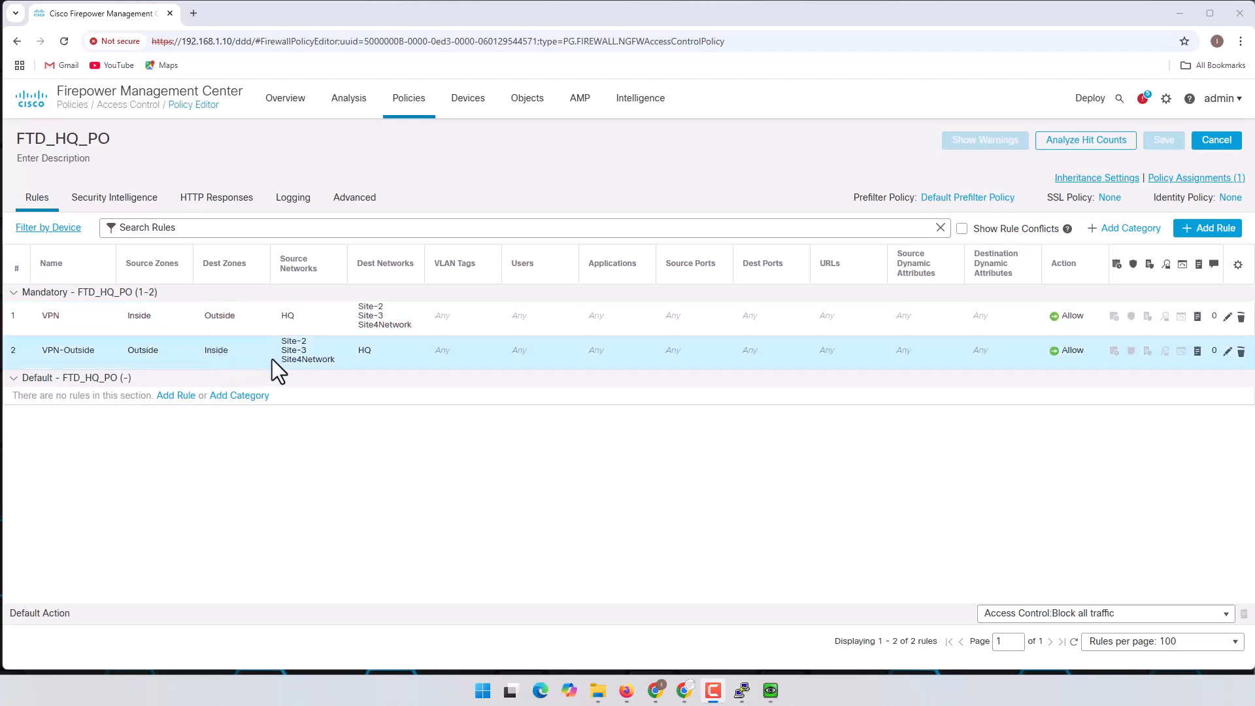
mouse_move(315, 356)
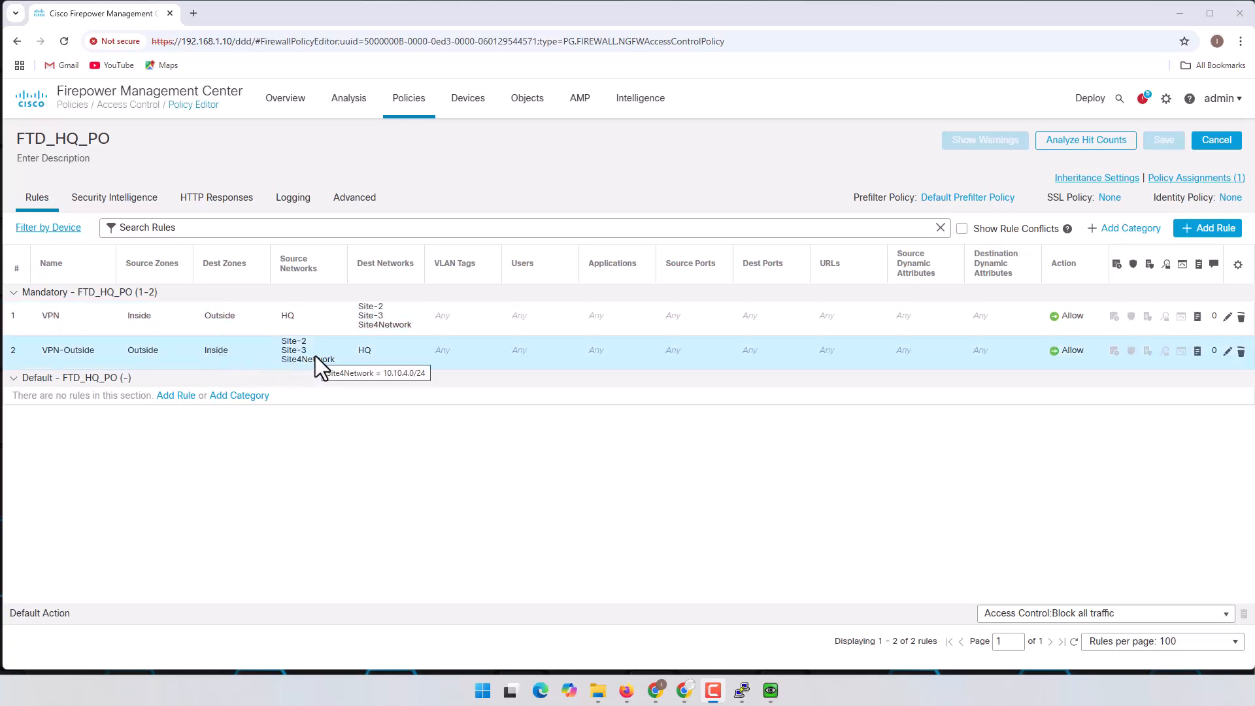
mouse_move(360, 352)
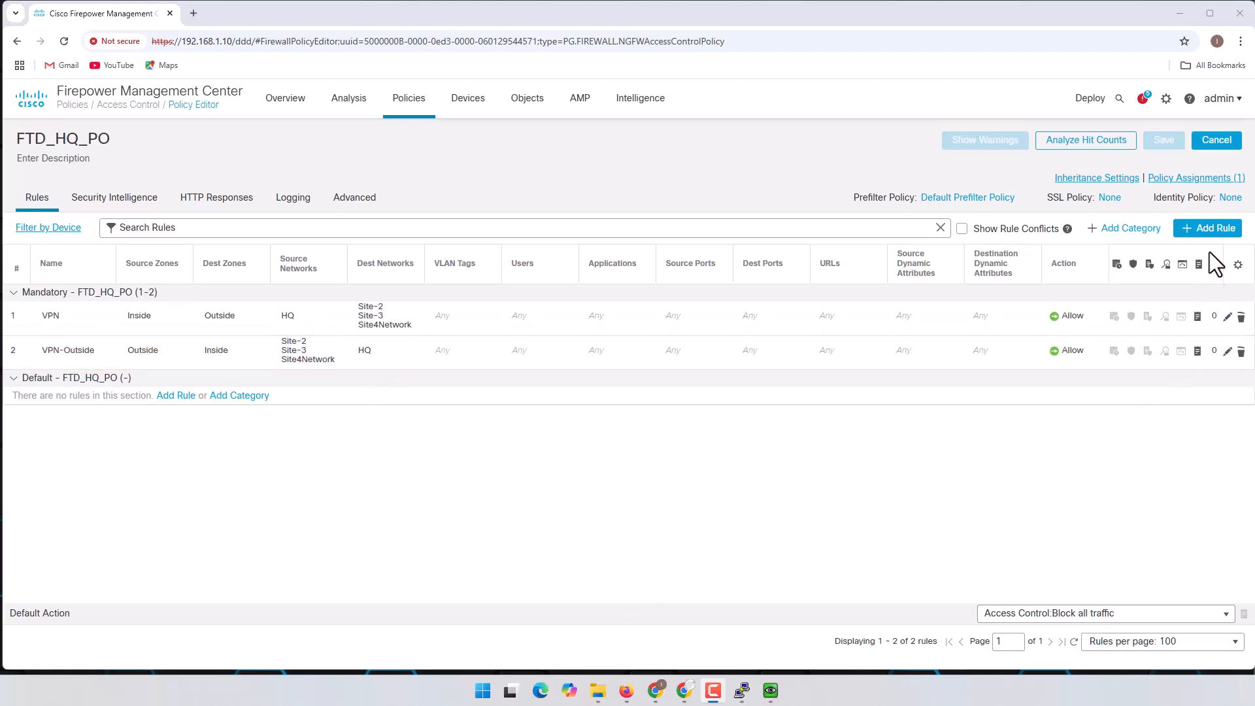
- Start a new access control rule with Inside as the source zone and Outside as the destination zone
click(1201, 229)
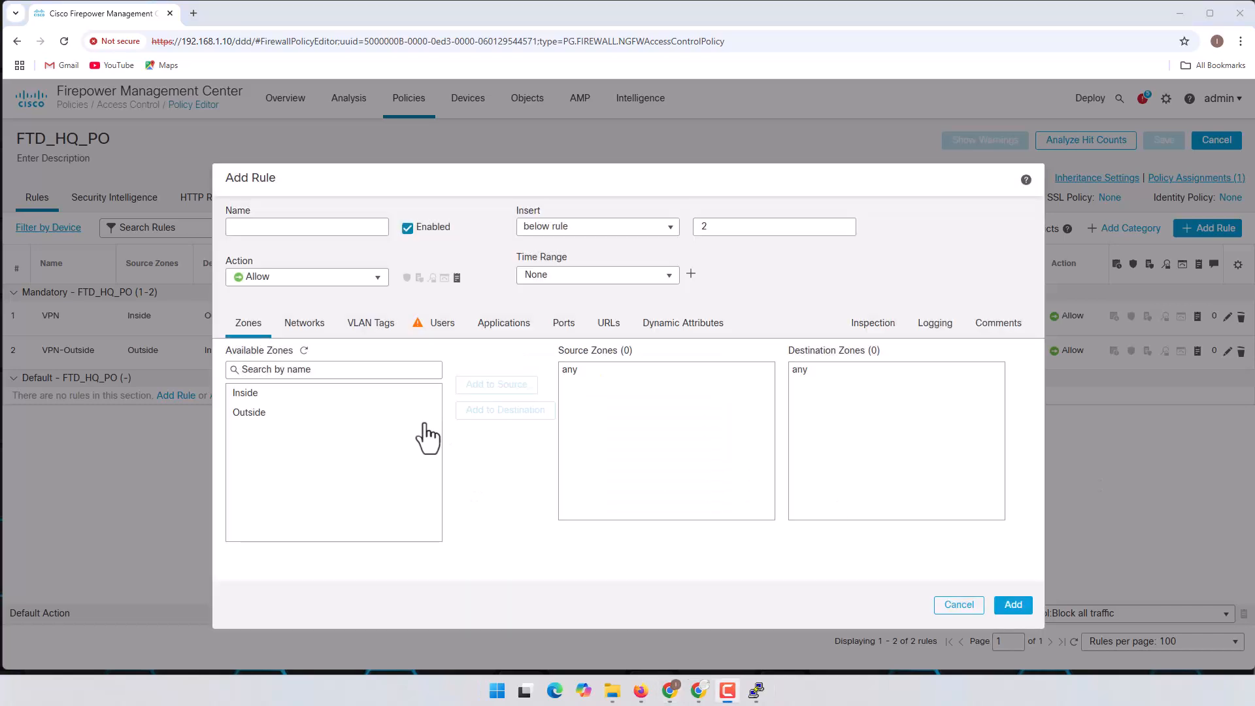
click(325, 413)
click(261, 392)
click(482, 385)
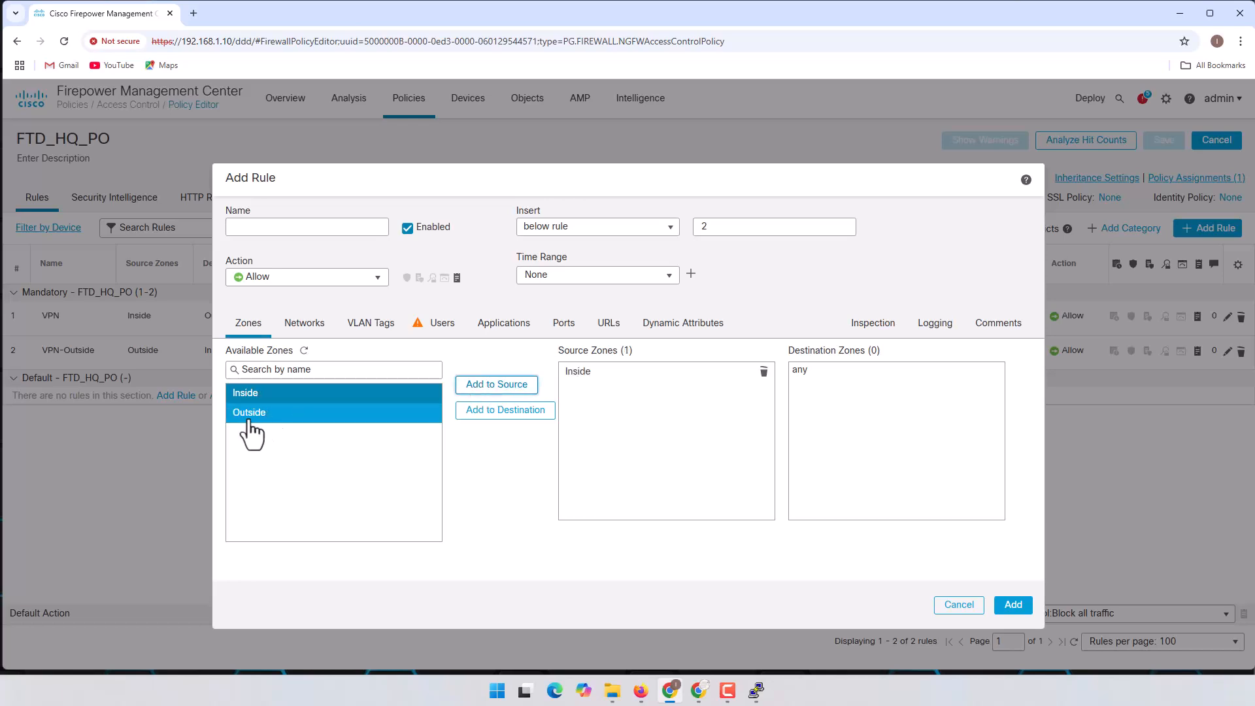
click(236, 414)
click(516, 411)
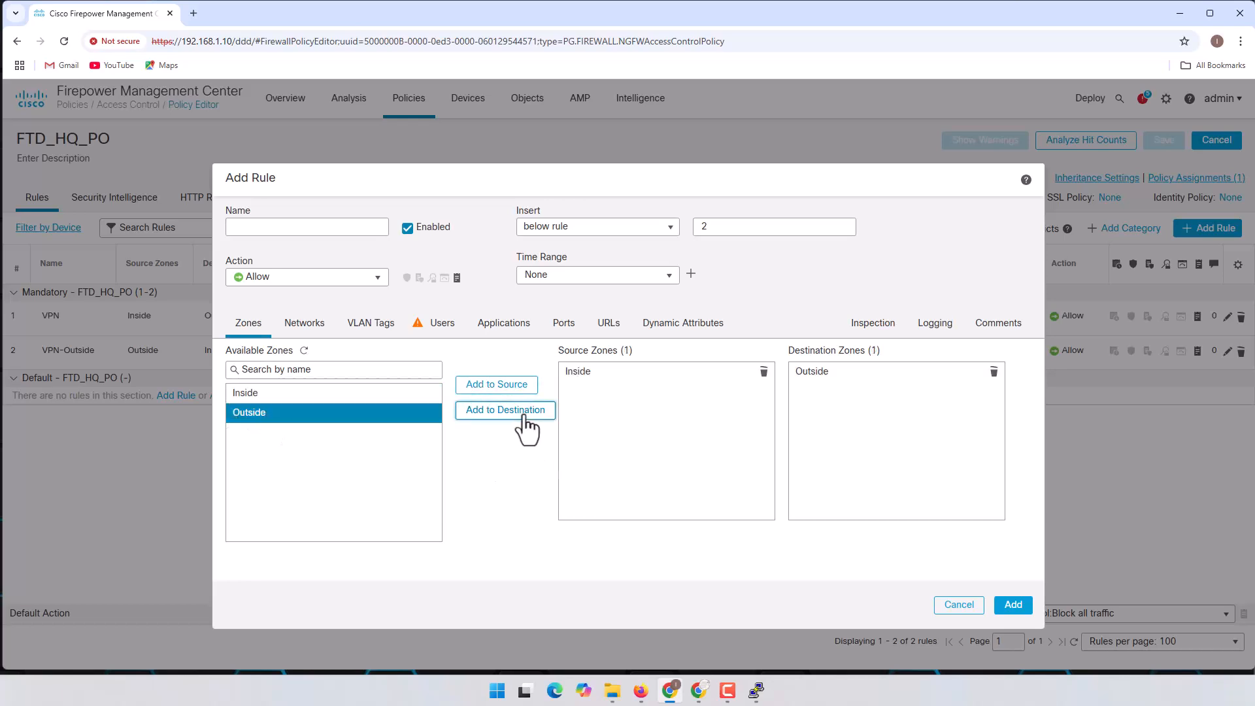
- Add HQ as the new rule's source network
click(318, 326)
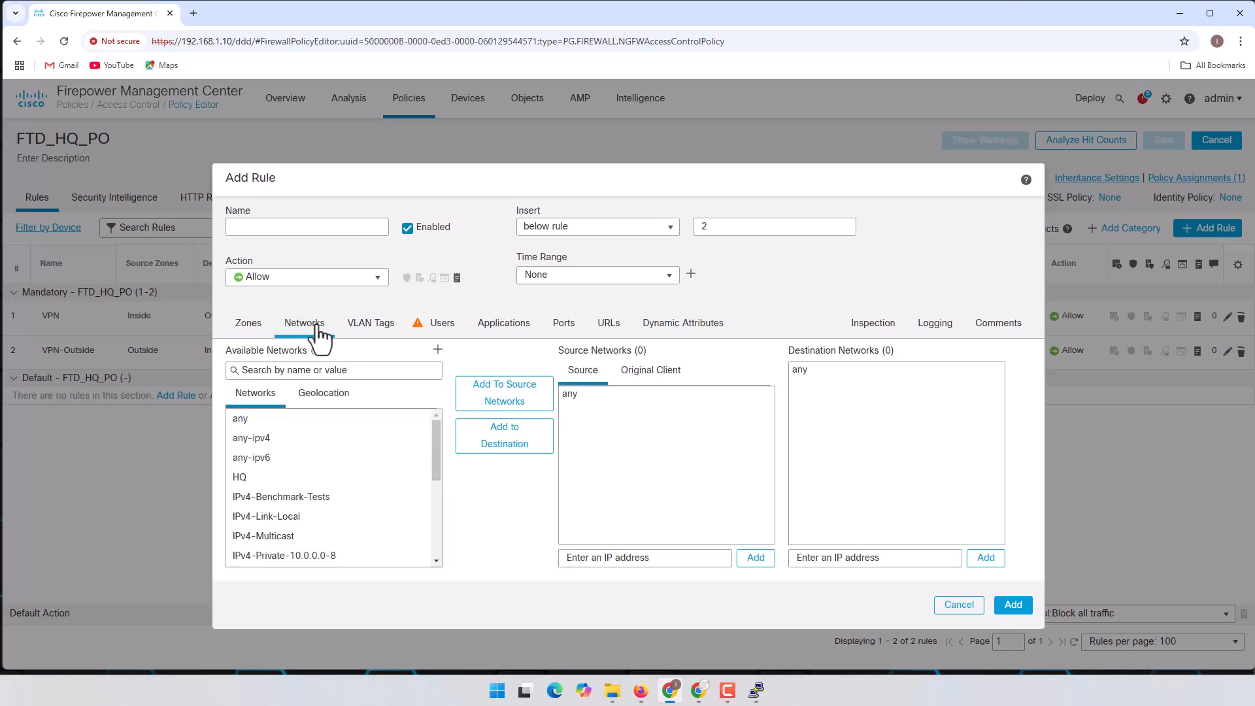
click(267, 480)
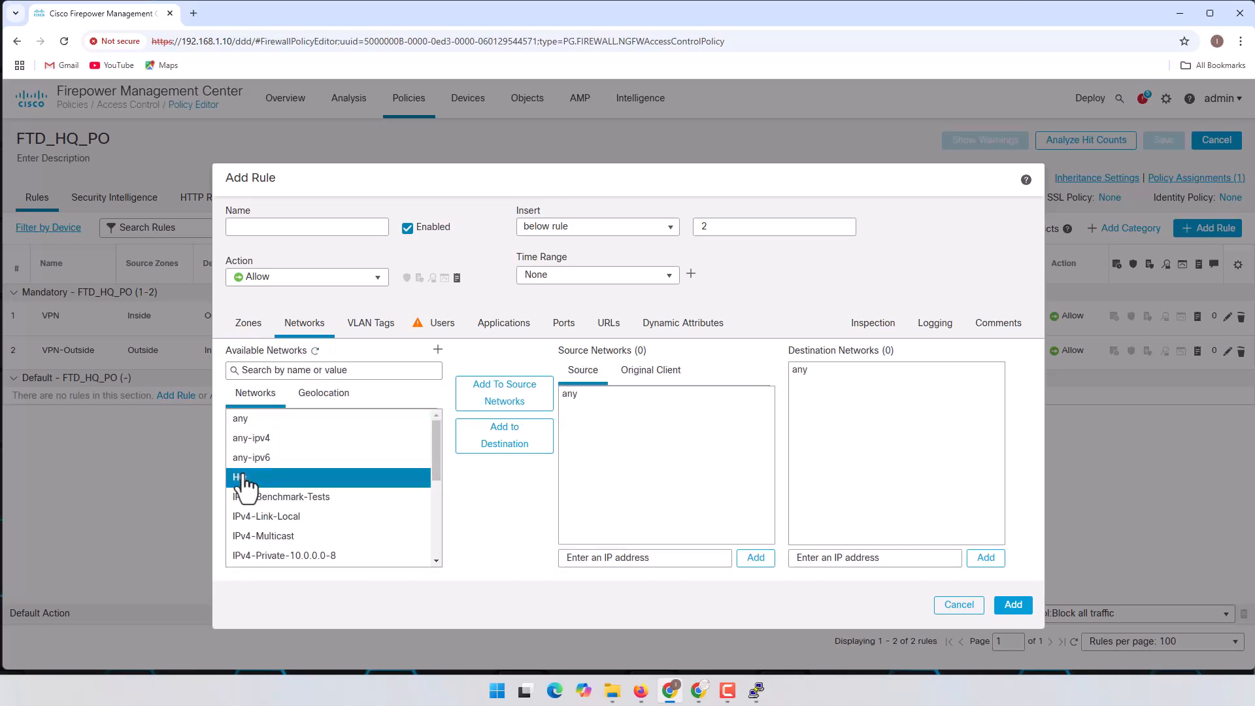
click(500, 394)
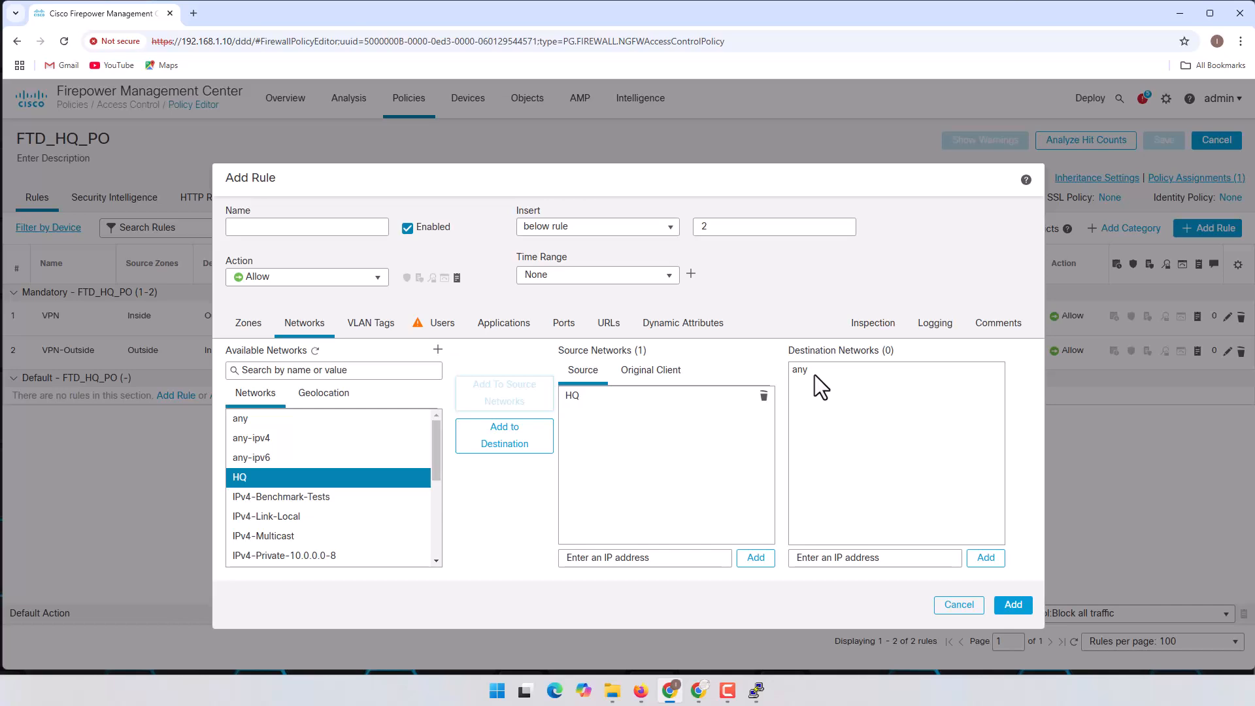
- Examine the new rule's VLAN tag, user, application and port conditions and its available URL categories
click(369, 327)
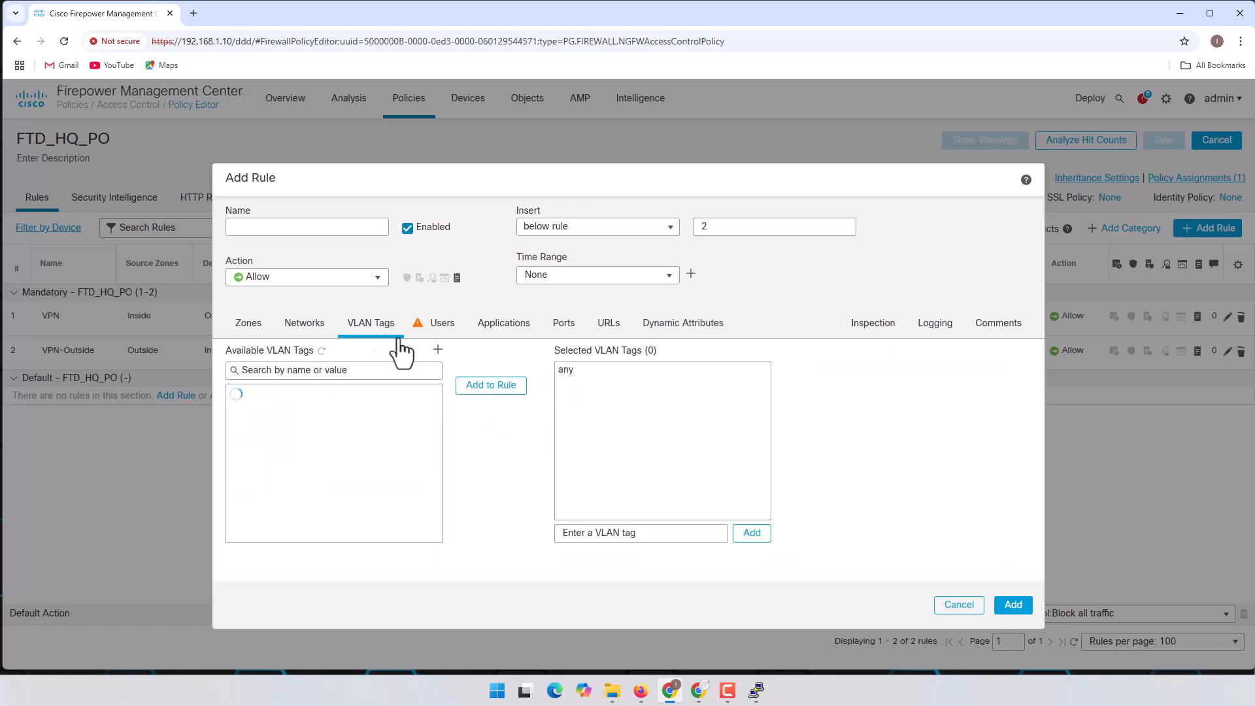
click(441, 327)
click(544, 330)
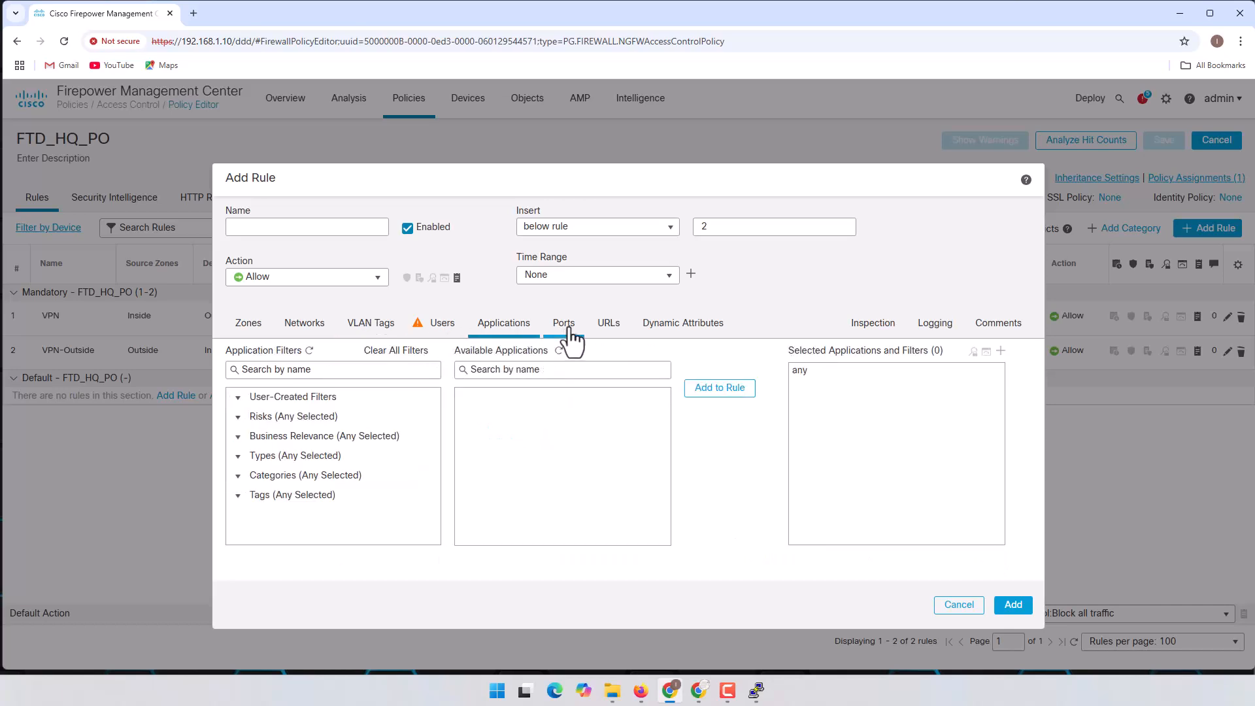
click(565, 327)
click(611, 325)
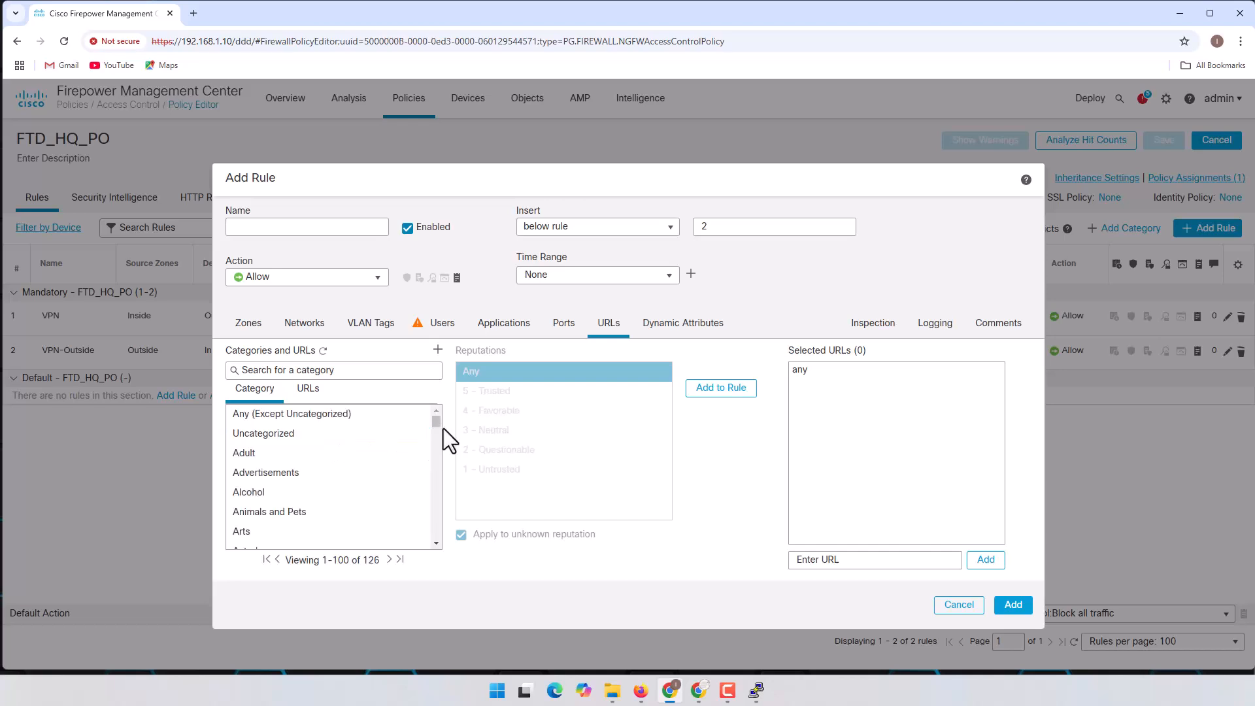
scroll(435, 422, down, 3)
drag(437, 431, 437, 413)
- Name the rule Internet_Block and set its action to Interactive Block with reset
click(351, 225)
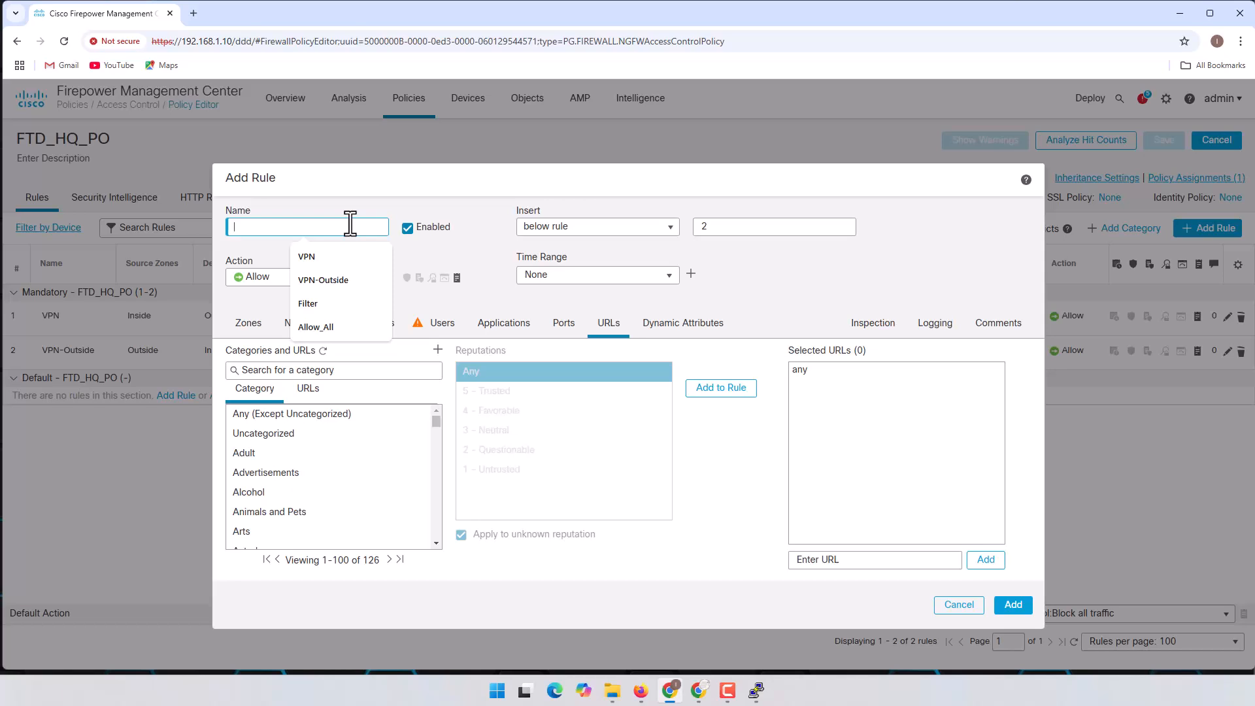
text(I)
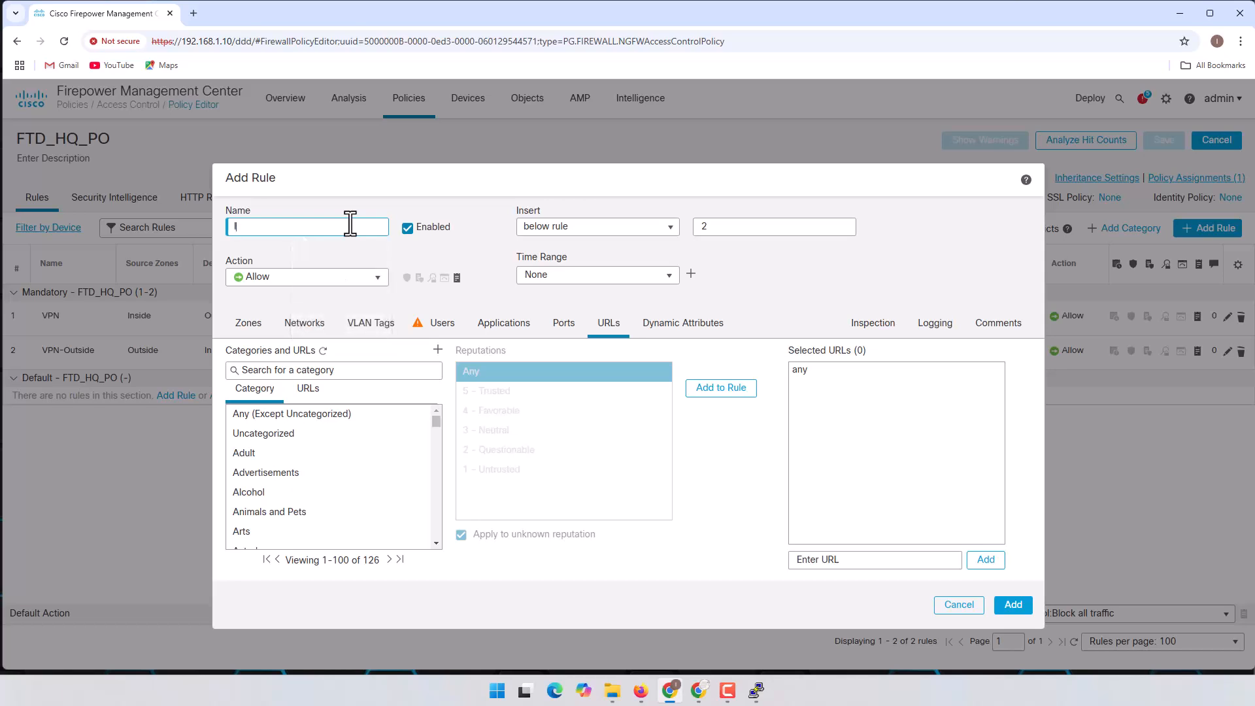
text(nternet_Block)
click(377, 278)
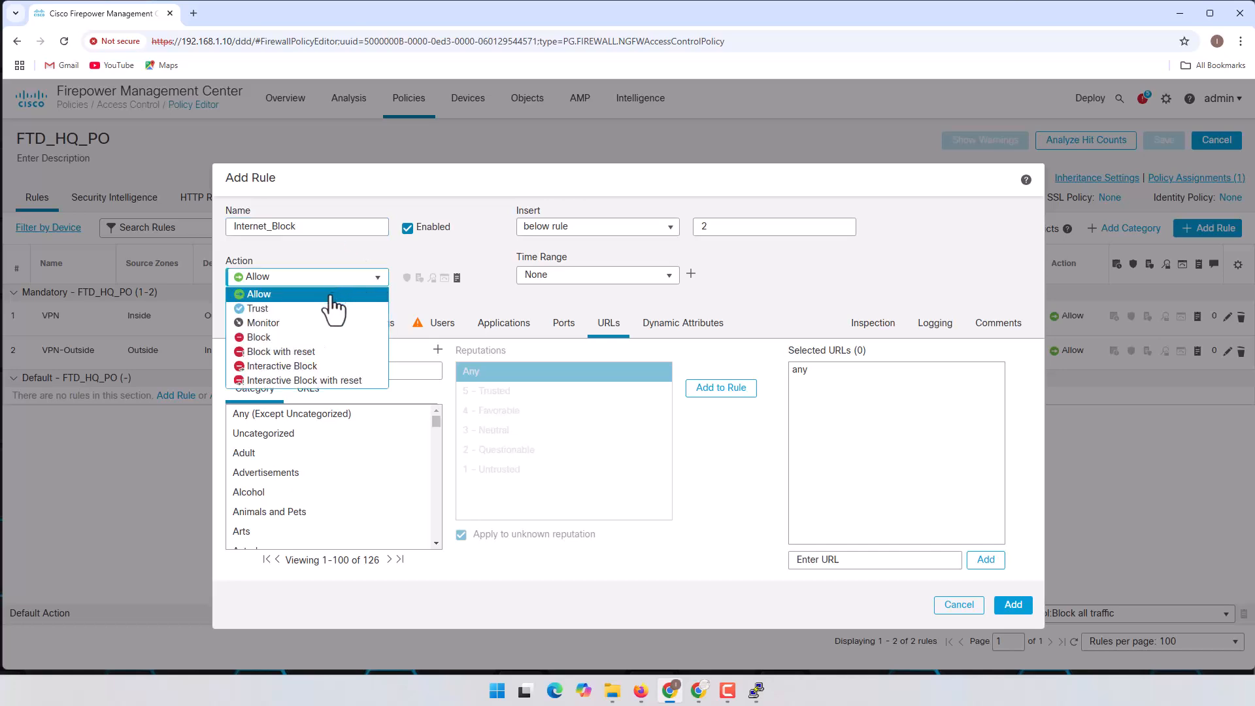
click(361, 382)
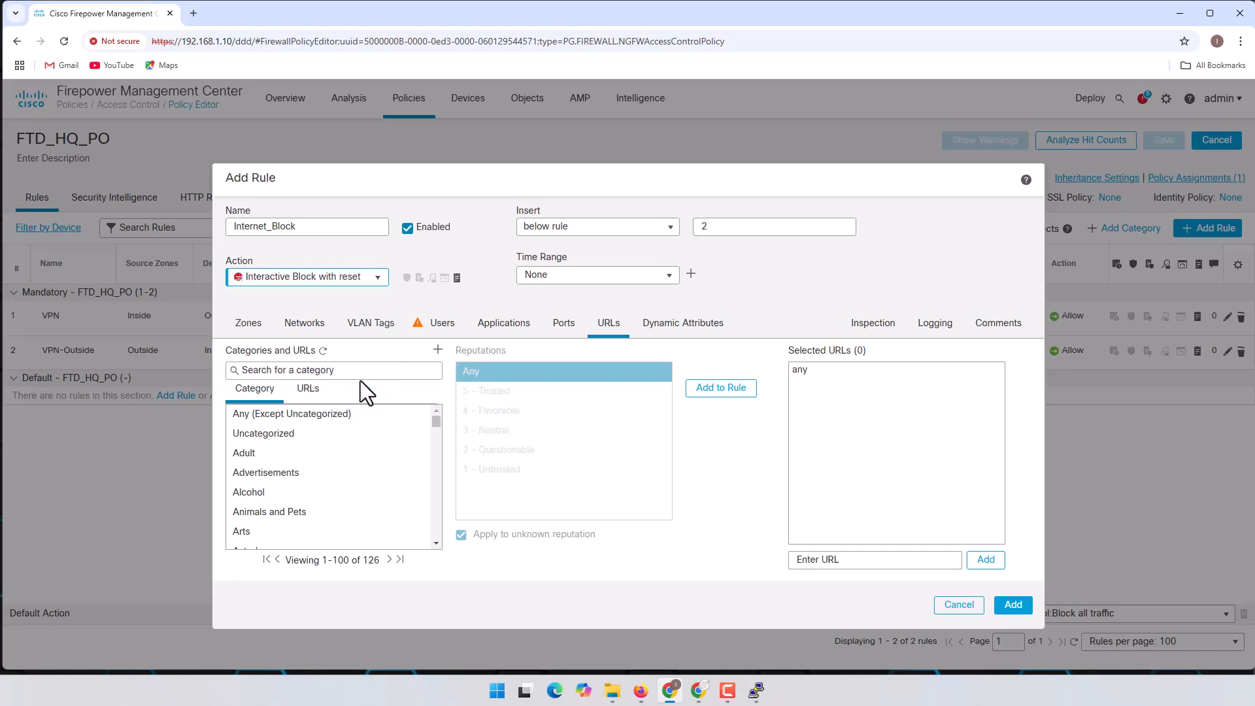
click(369, 277)
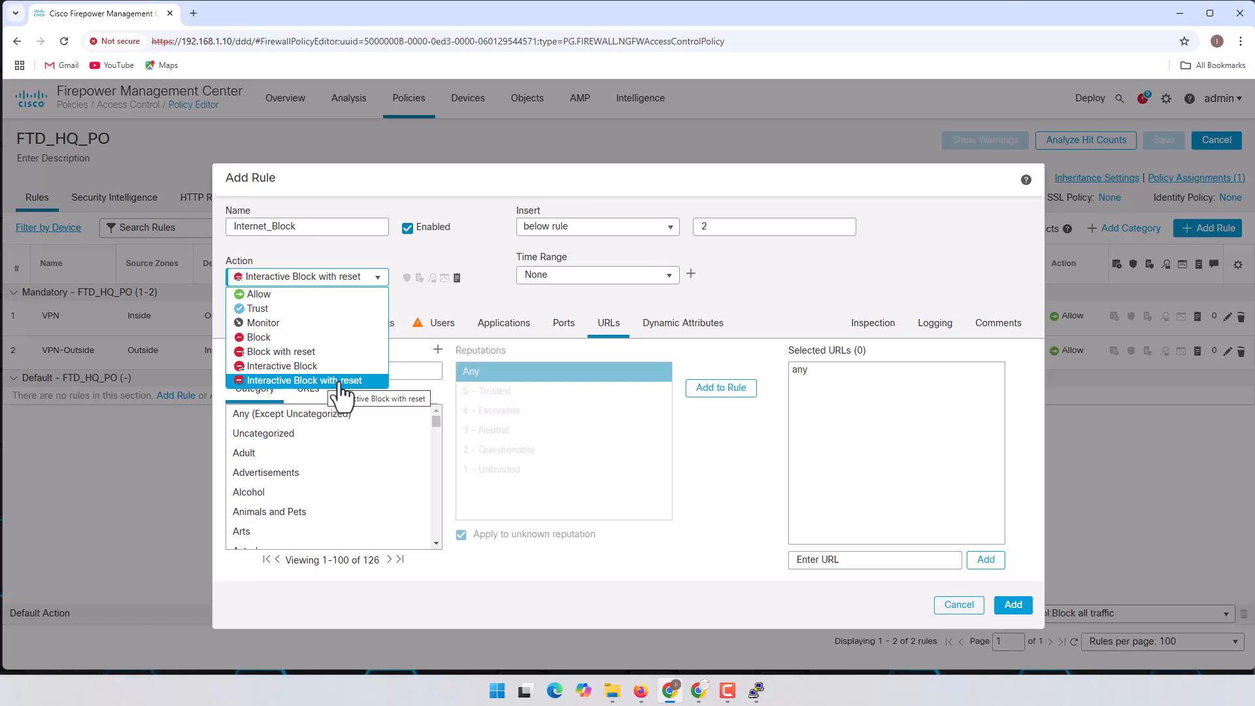
click(352, 384)
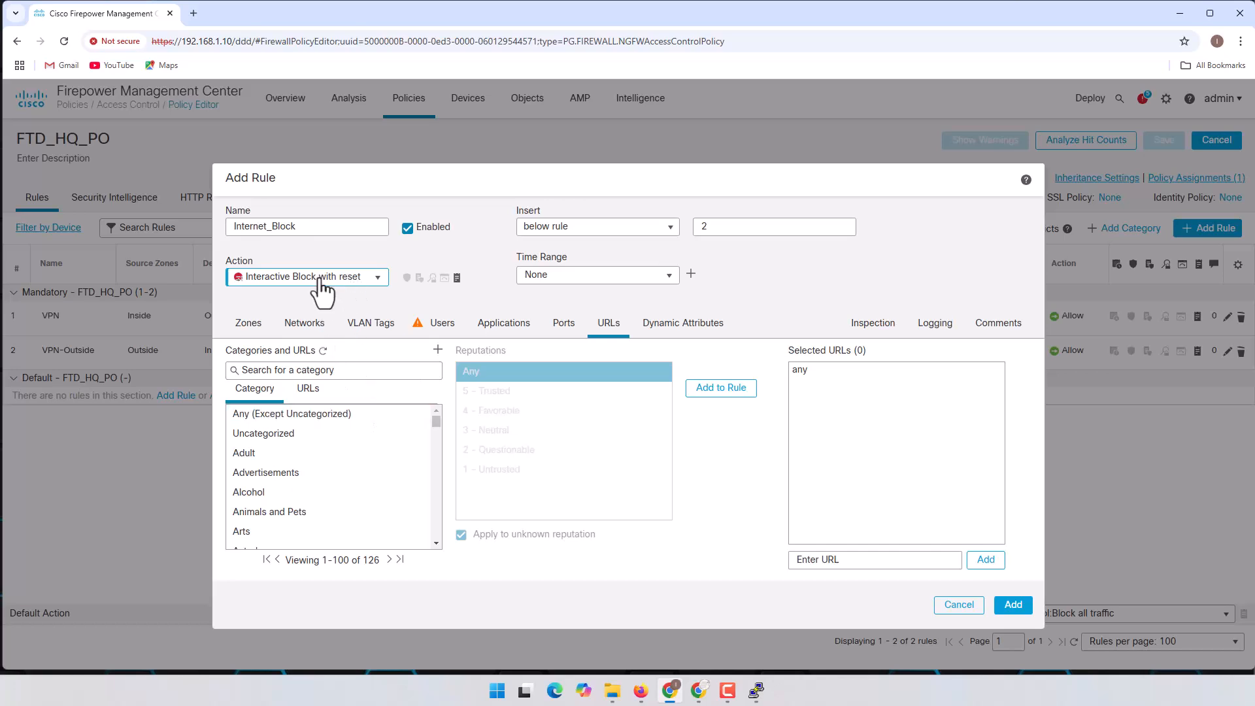
- Add the Adult, Gambling and Games URL categories to the rule with any reputation
click(306, 457)
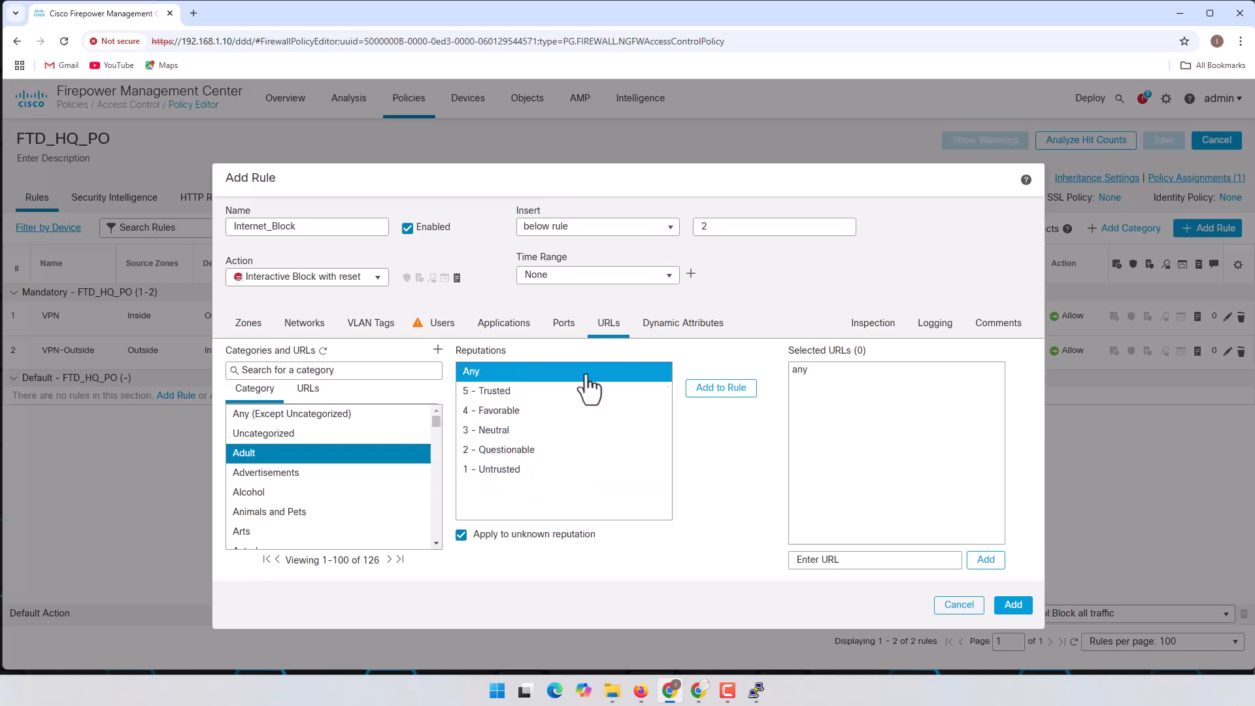
click(717, 391)
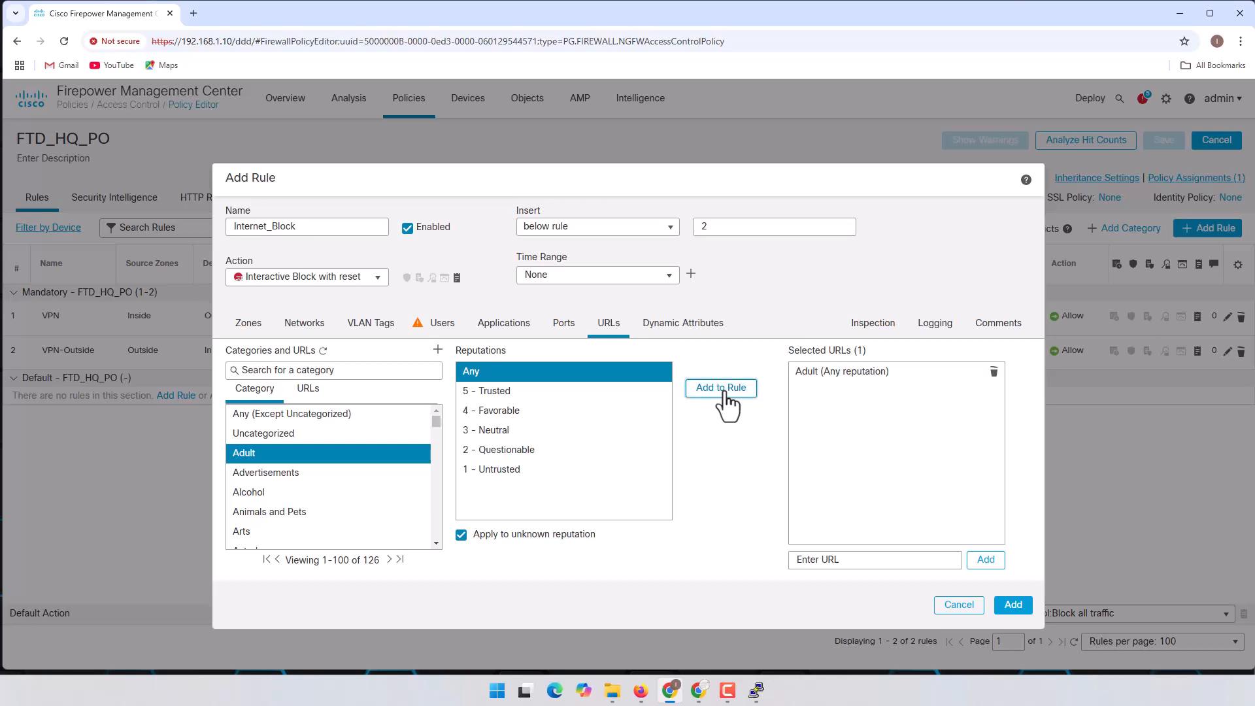
scroll(359, 455, down, 2)
click(354, 440)
scroll(358, 455, down, 8)
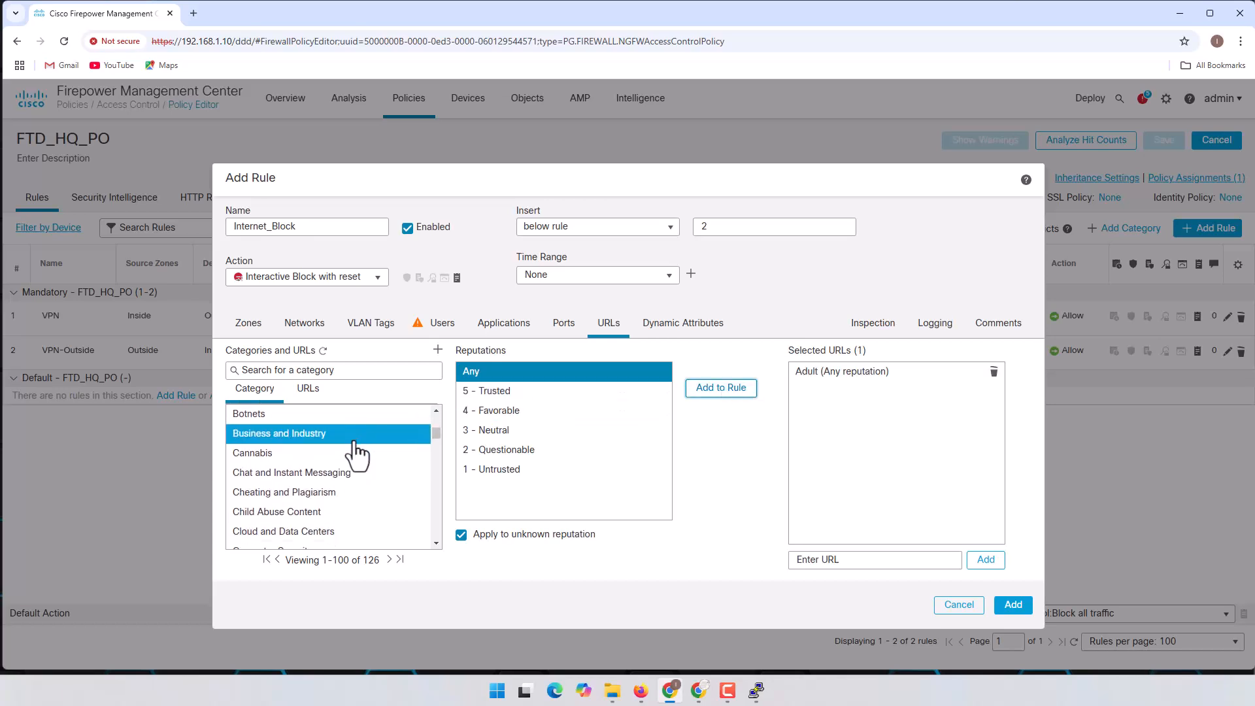
scroll(358, 451, down, 3)
click(325, 451)
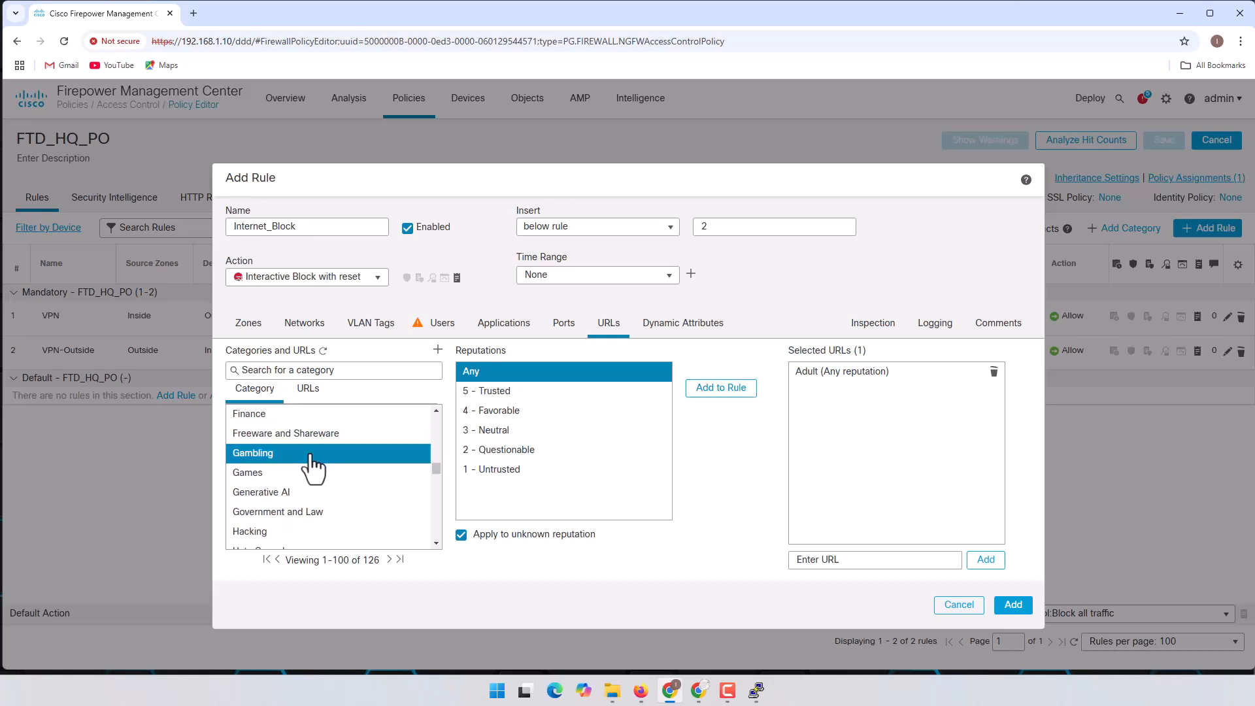
click(719, 390)
click(312, 474)
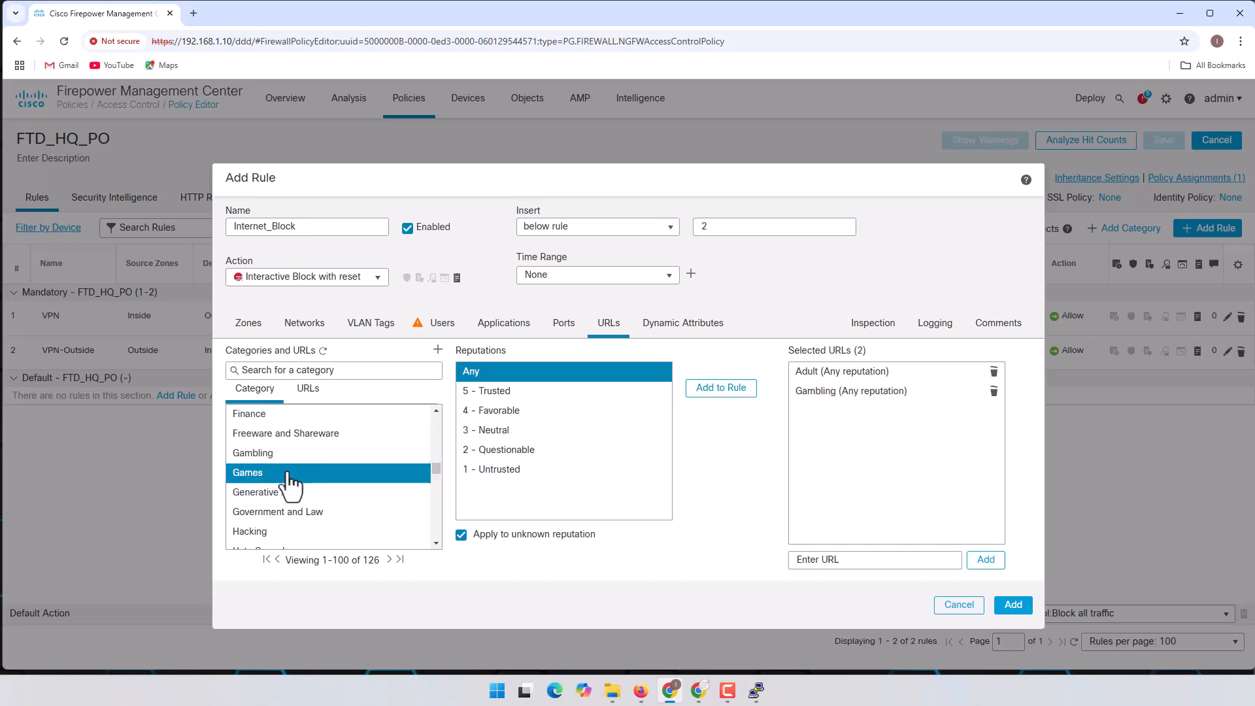
click(721, 390)
- Add the Phishing and Pornography URL categories to the rule with any reputation
scroll(328, 484, down, 4)
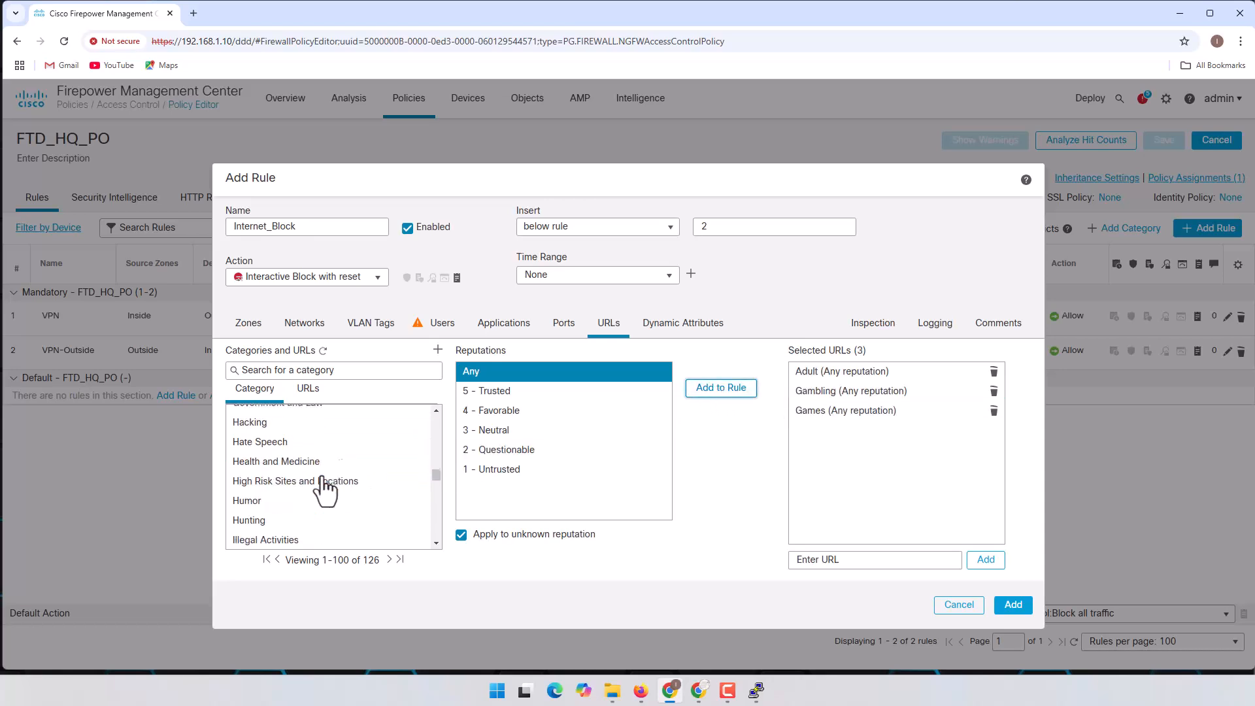
scroll(330, 468, down, 5)
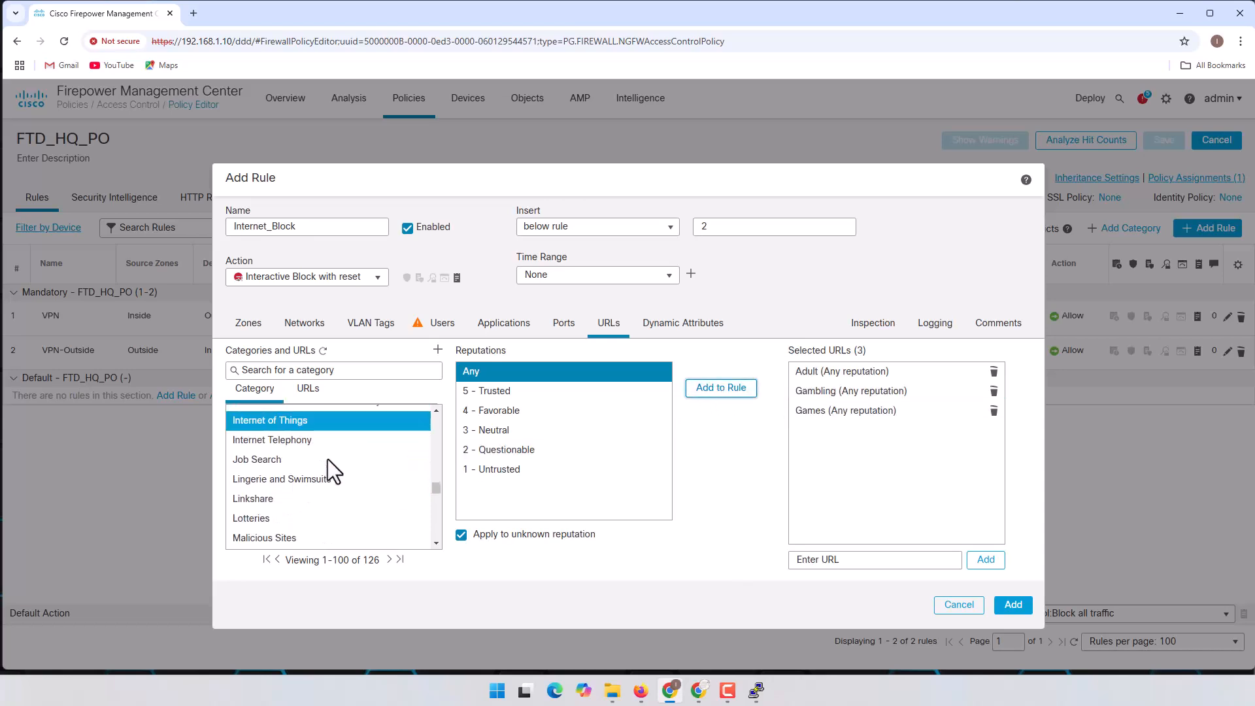
scroll(340, 474, down, 6)
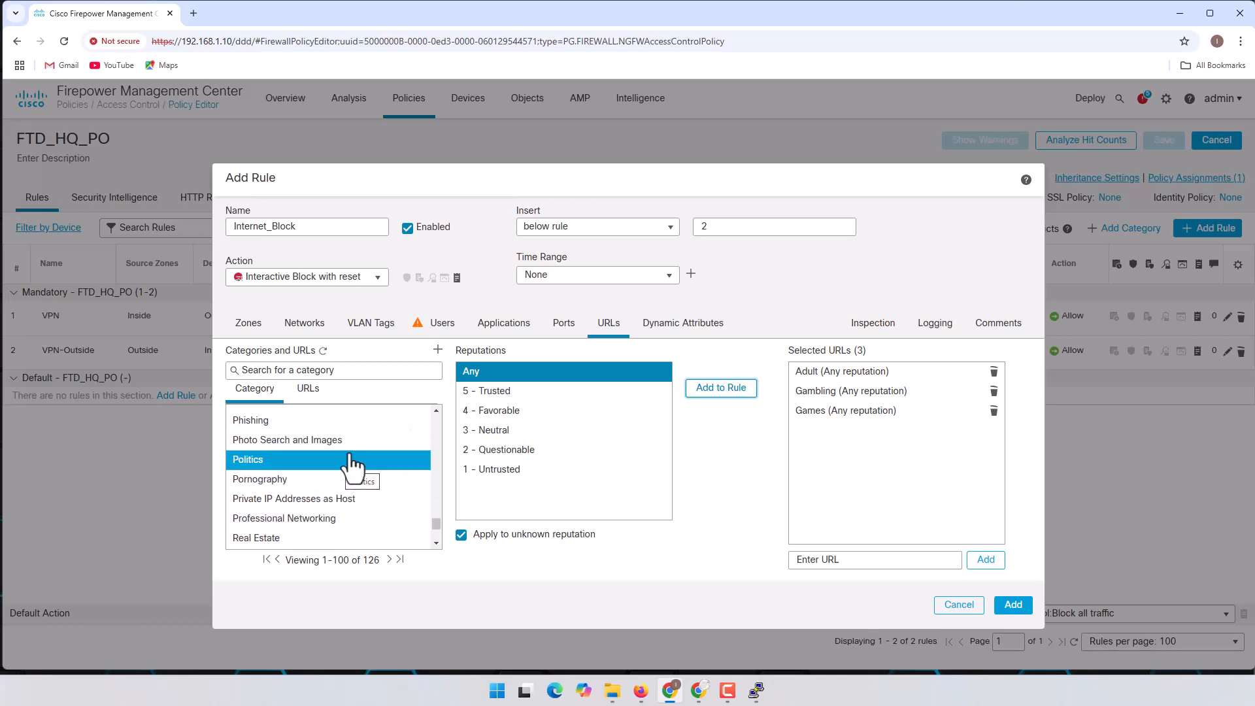
click(312, 421)
click(721, 389)
click(285, 483)
click(721, 389)
- Include the Social Networking URL category with any reputation and add the completed Internet_Block rule to the policy
scroll(366, 487, down, 5)
click(385, 483)
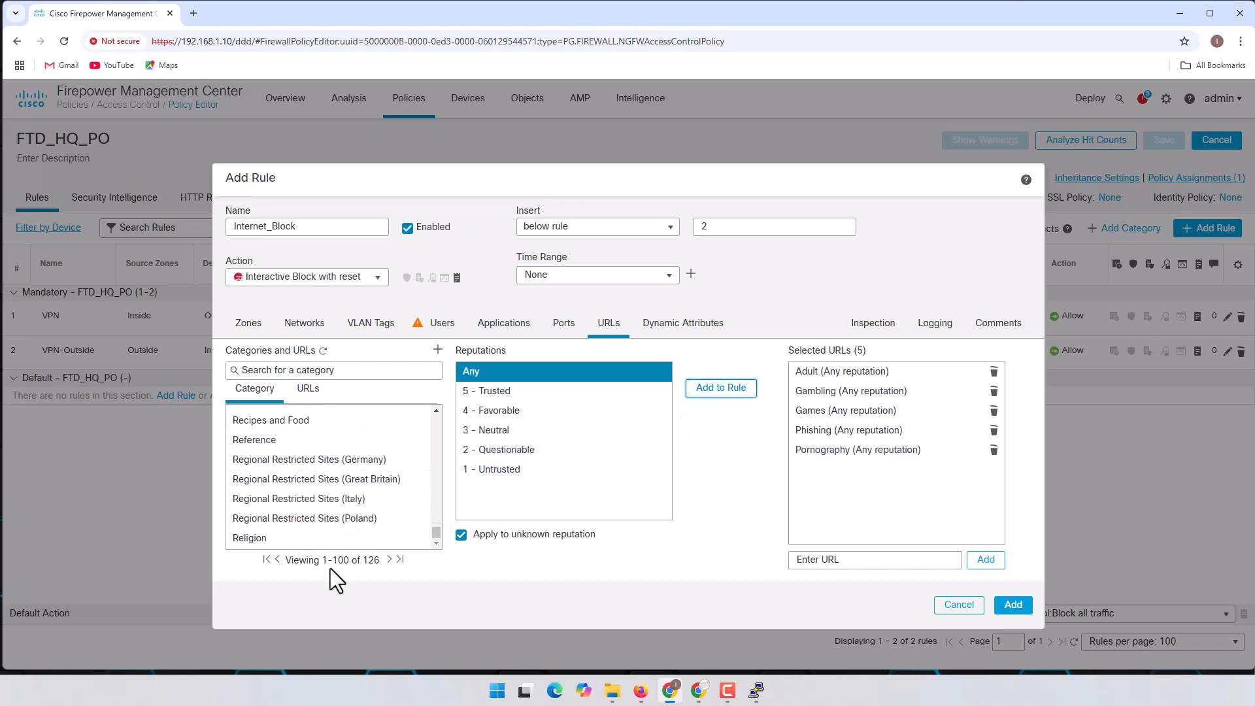
click(389, 560)
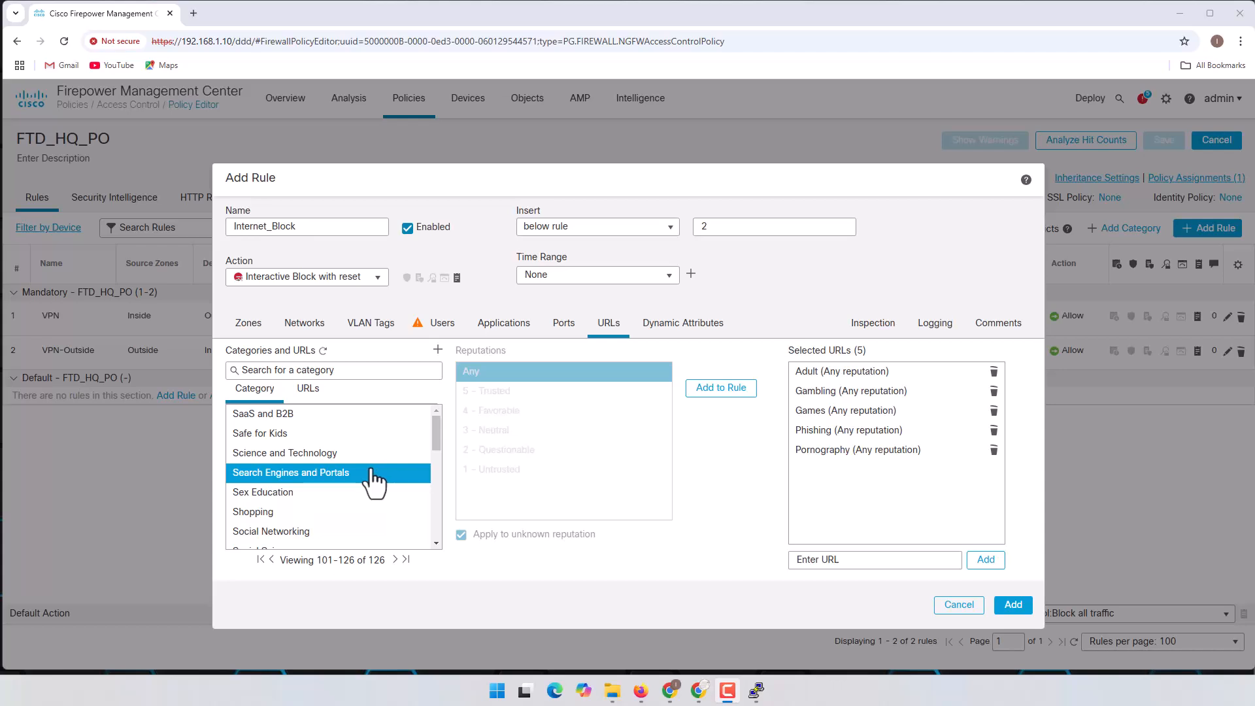
mouse_move(440, 430)
mouse_down()
mouse_move(438, 490)
mouse_move(437, 453)
mouse_up()
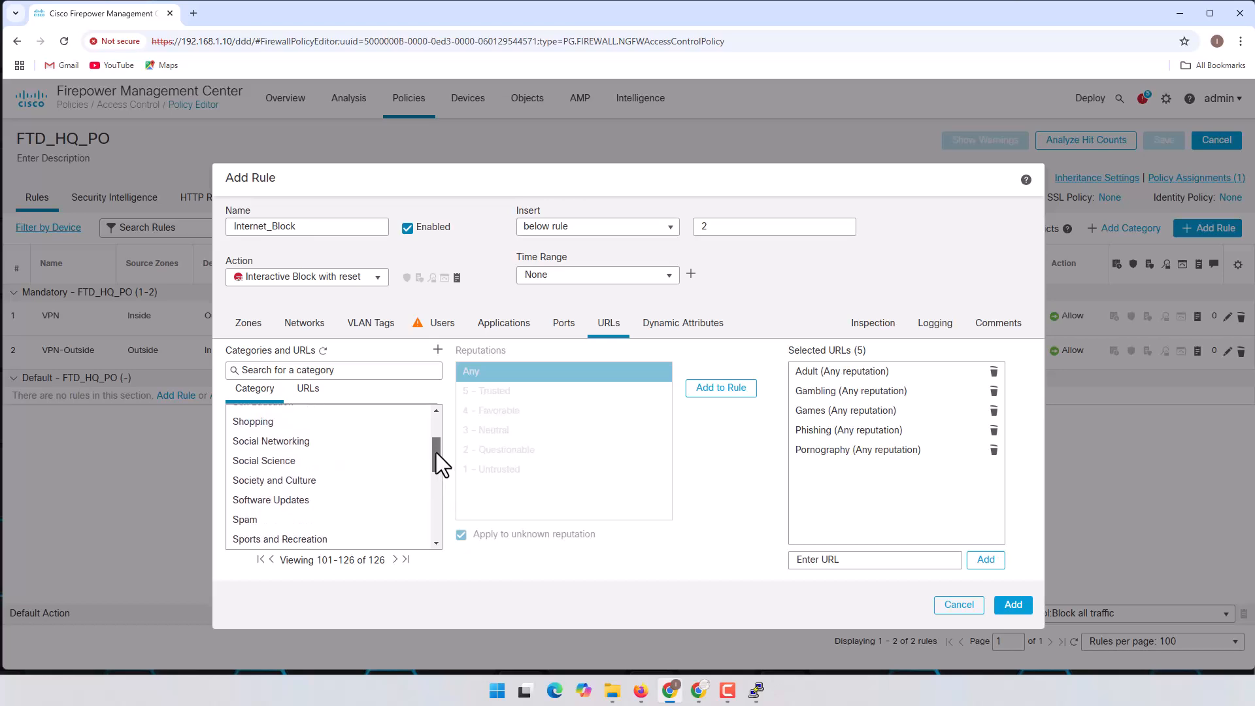
click(281, 442)
click(739, 390)
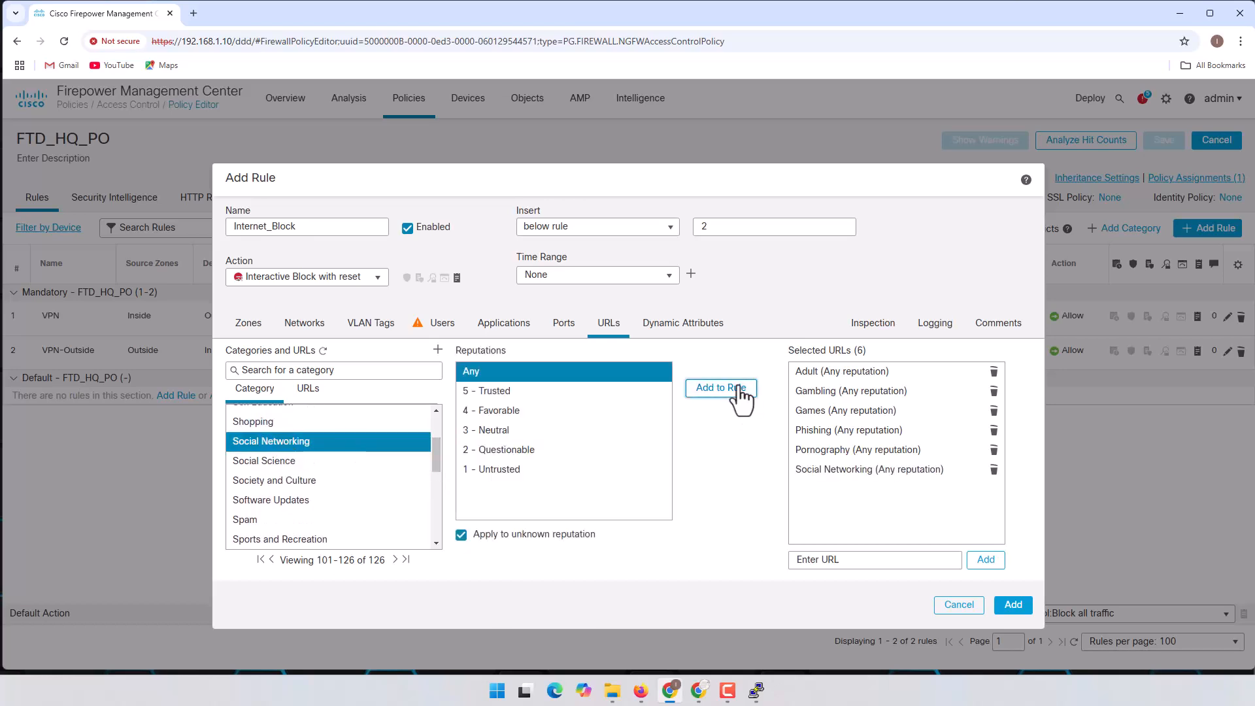
click(871, 559)
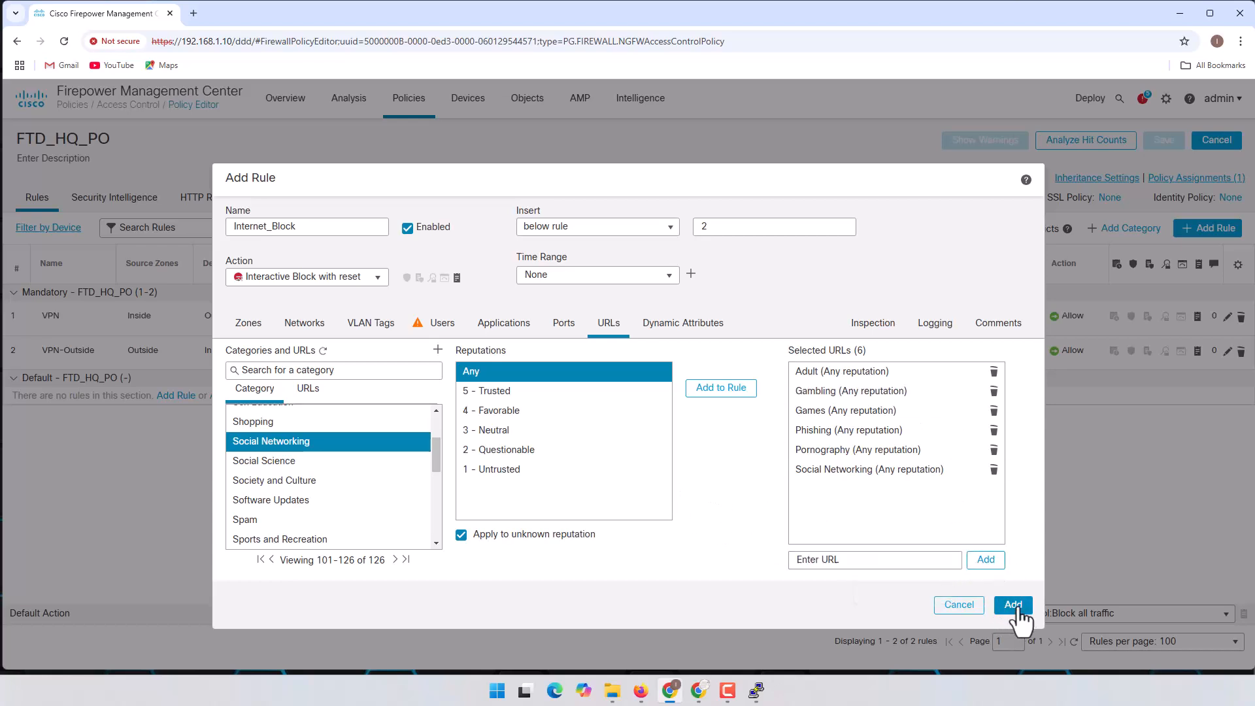
click(1012, 606)
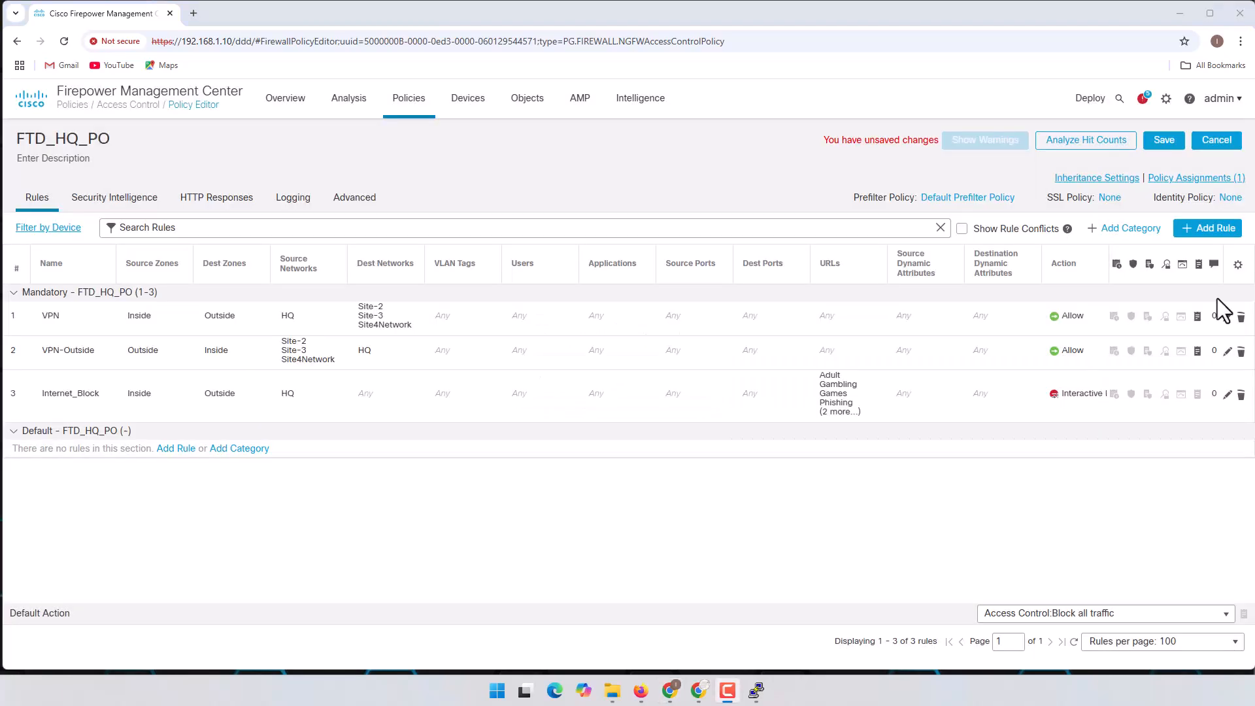
- Start a new access control rule below Internet_Block and name it Internet_Allow
click(613, 398)
click(1213, 229)
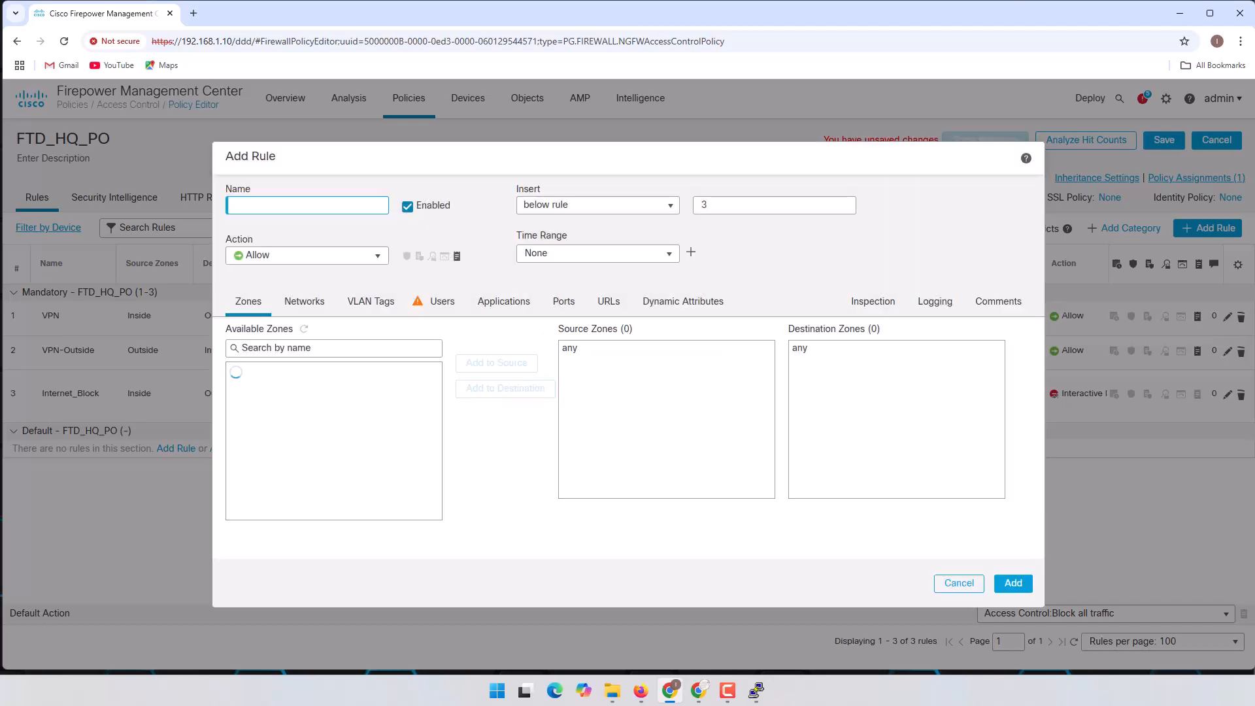
click(312, 204)
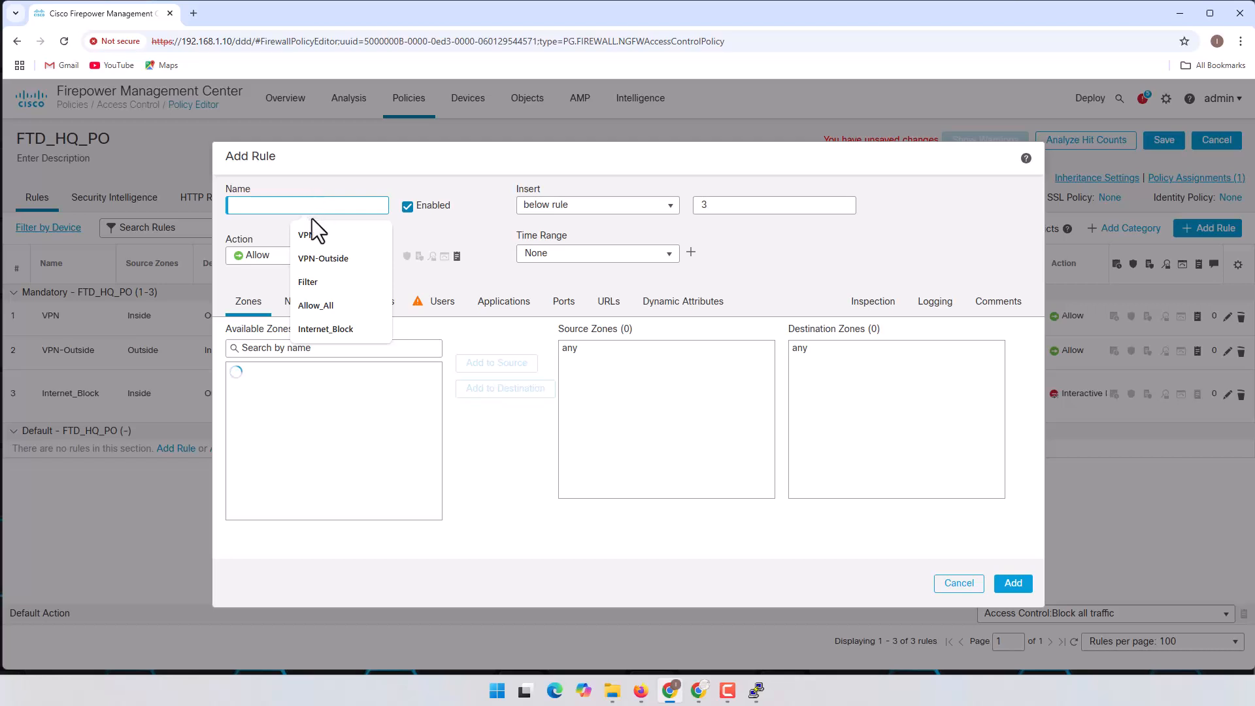
click(349, 329)
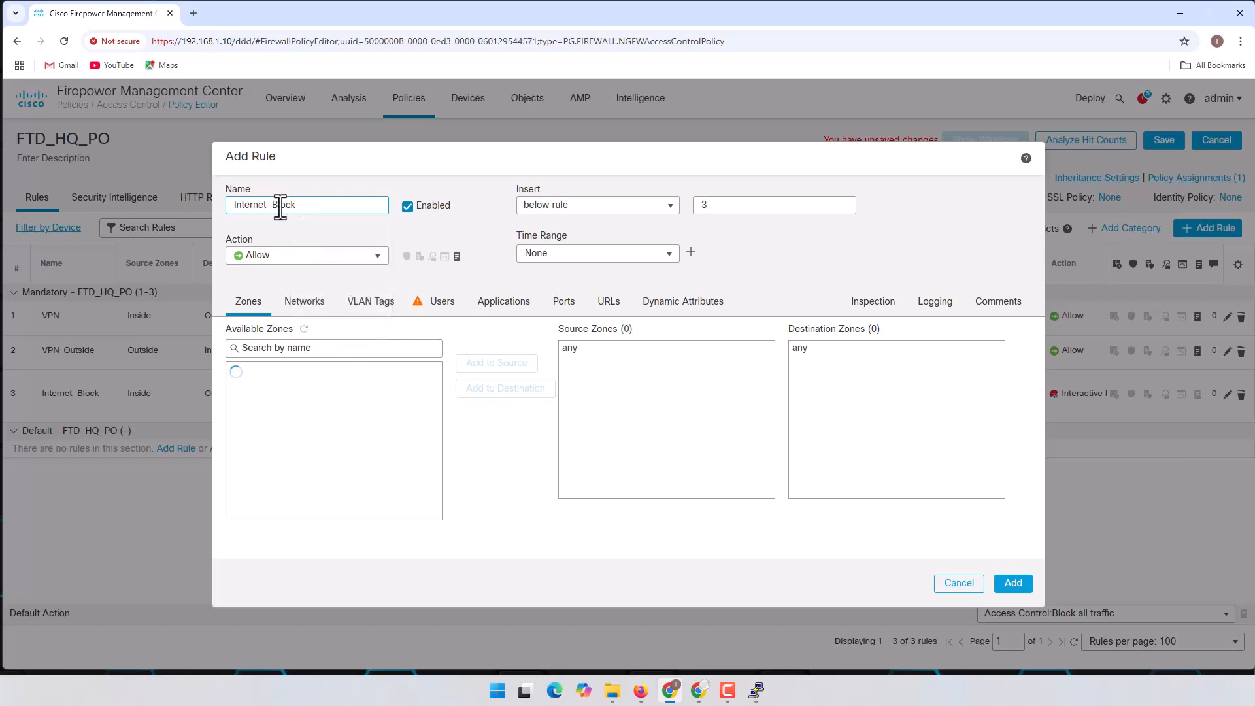
drag(279, 205, 321, 208)
key(shift+Left)
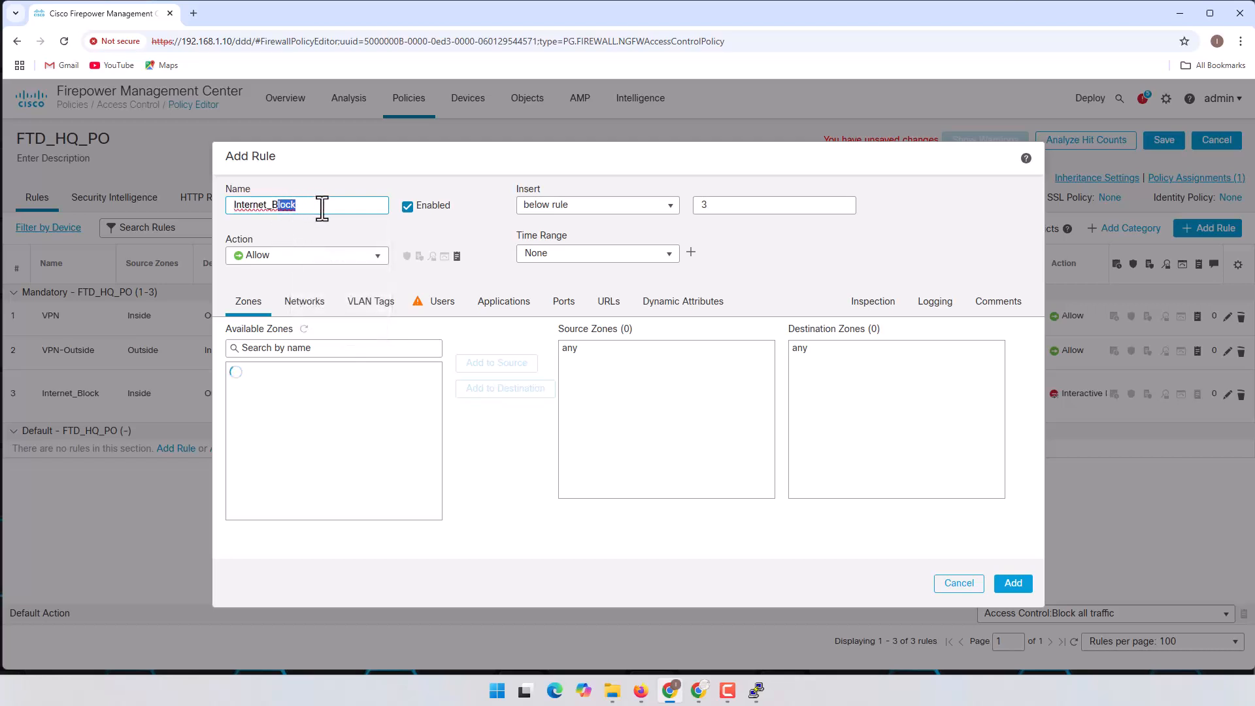
key(BackSpace)
text(Allow)
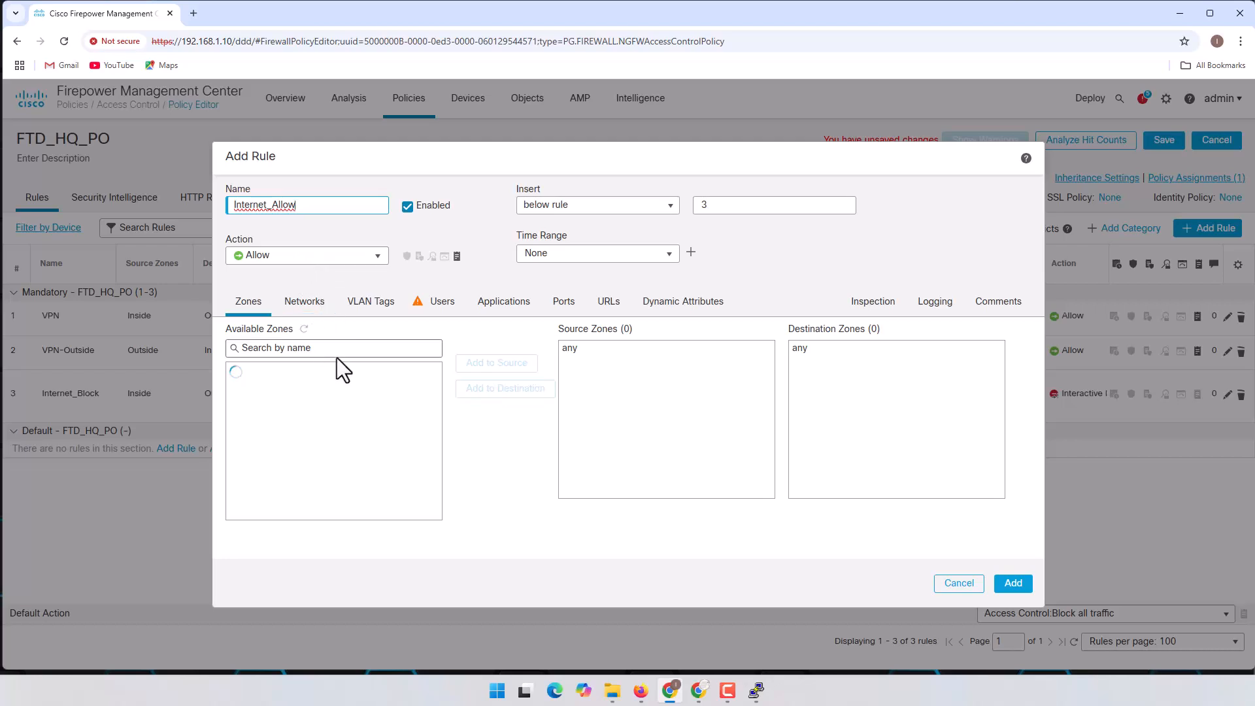
- Set the rule's source zone to Inside, its destination zone to Outside and its source network to HQ
click(268, 374)
click(526, 364)
click(304, 393)
click(516, 390)
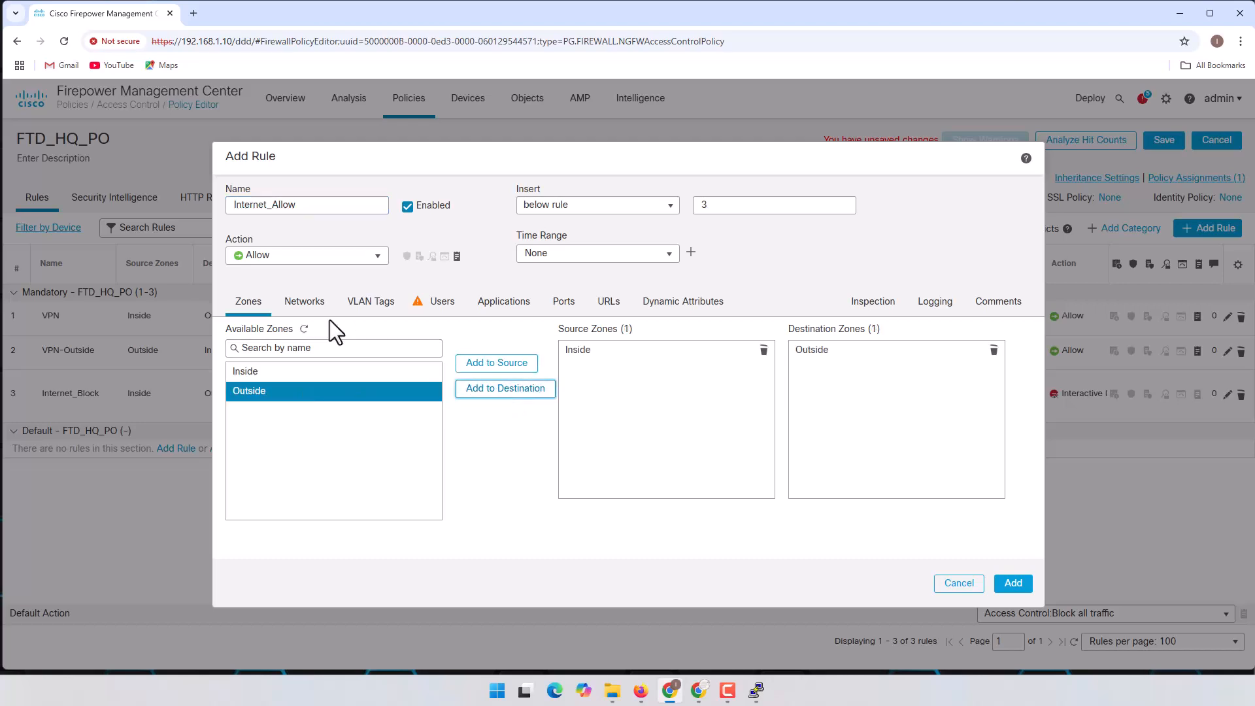
click(313, 303)
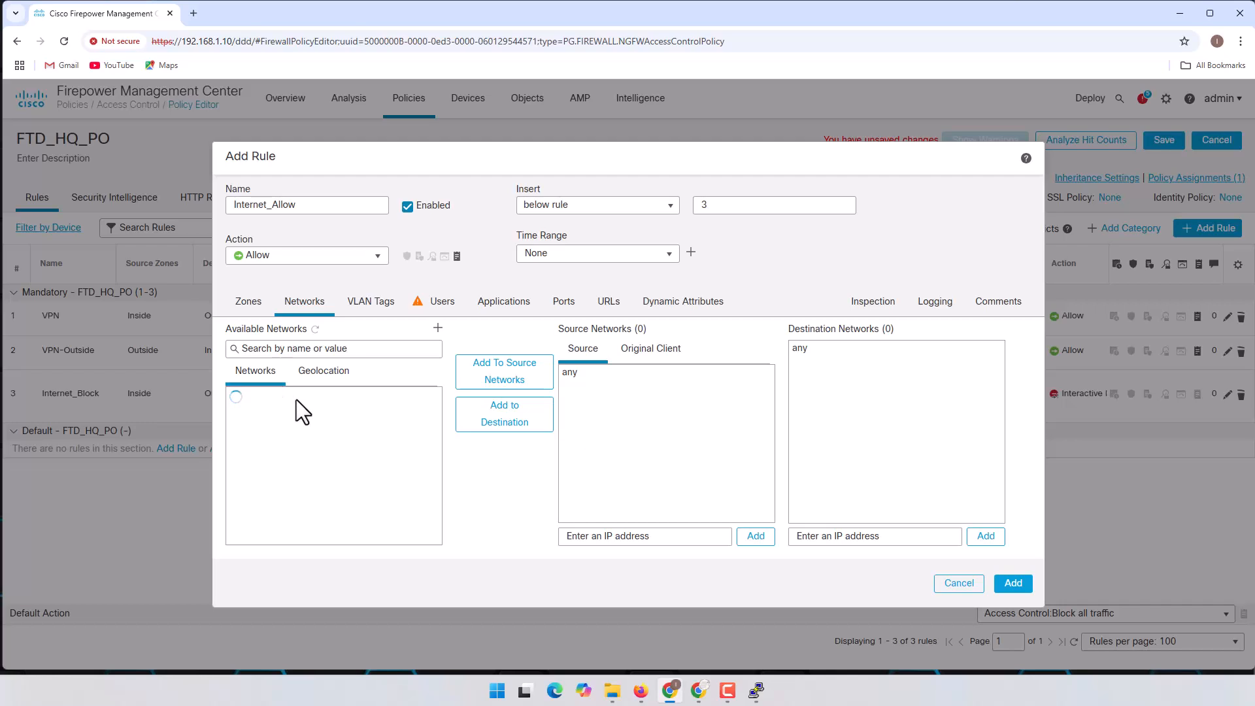
click(259, 452)
click(545, 378)
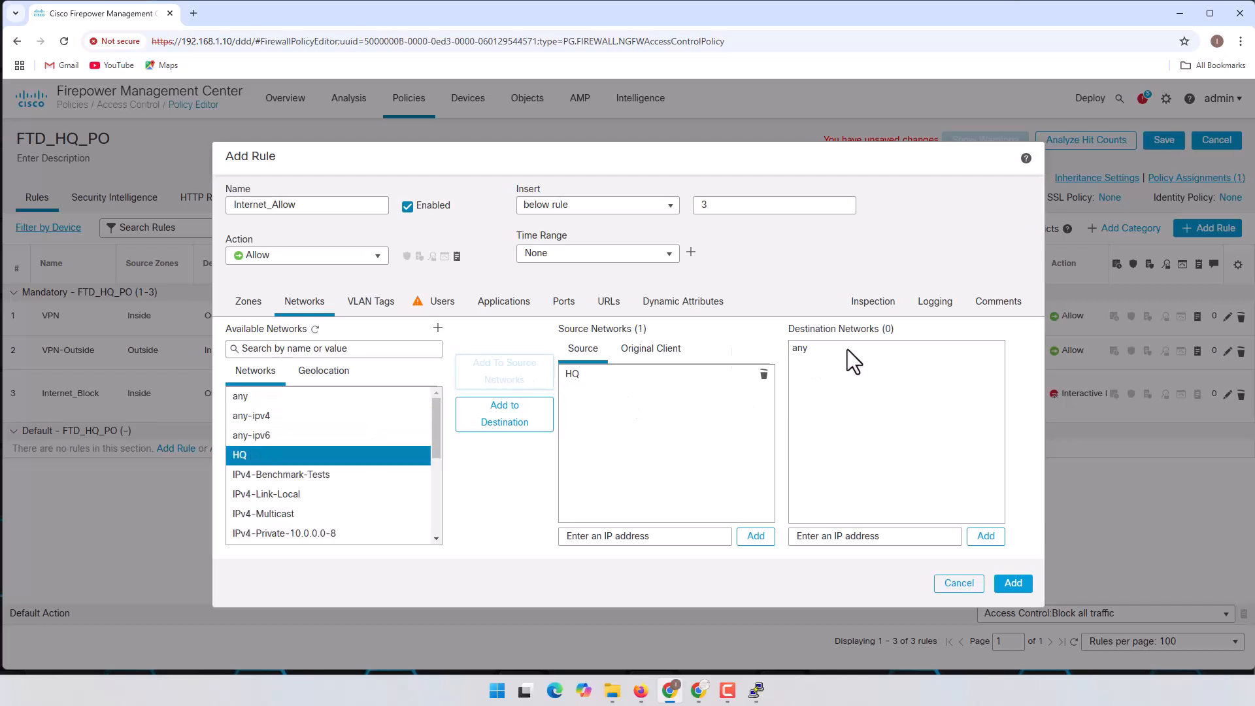
- Keep any URL and no time range for the Allow rule, and add Internet_Allow to the policy
click(611, 307)
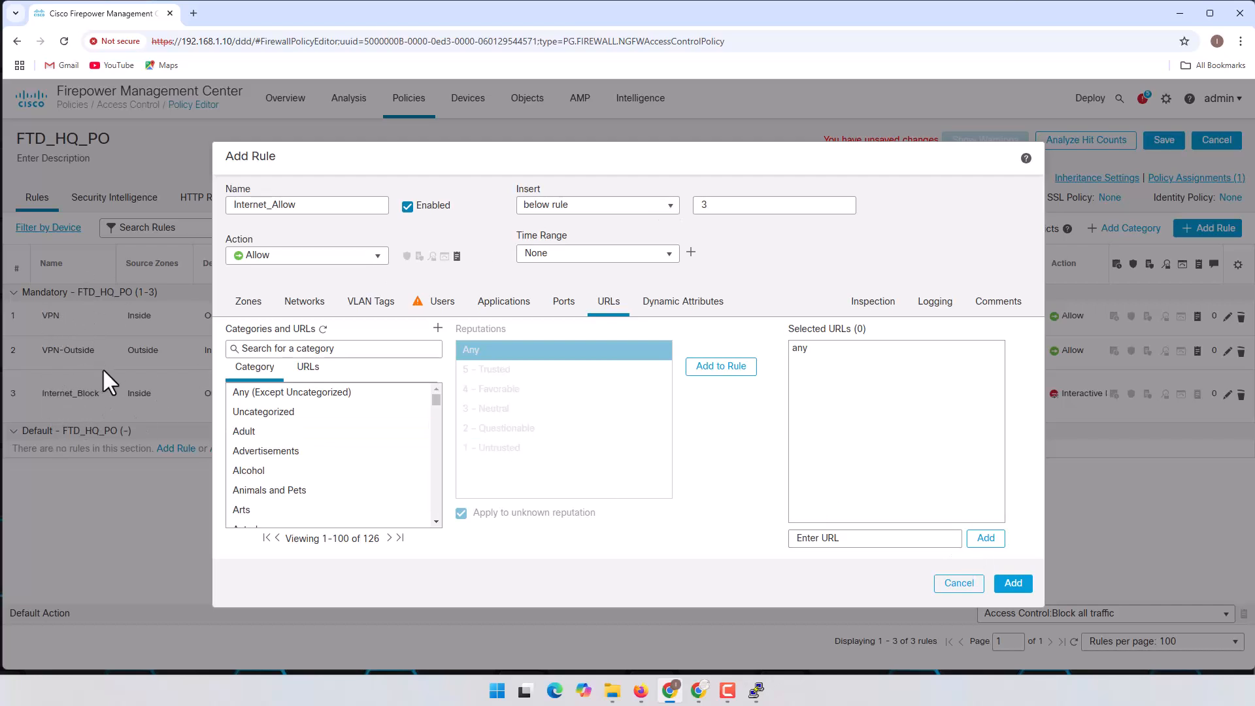
click(668, 255)
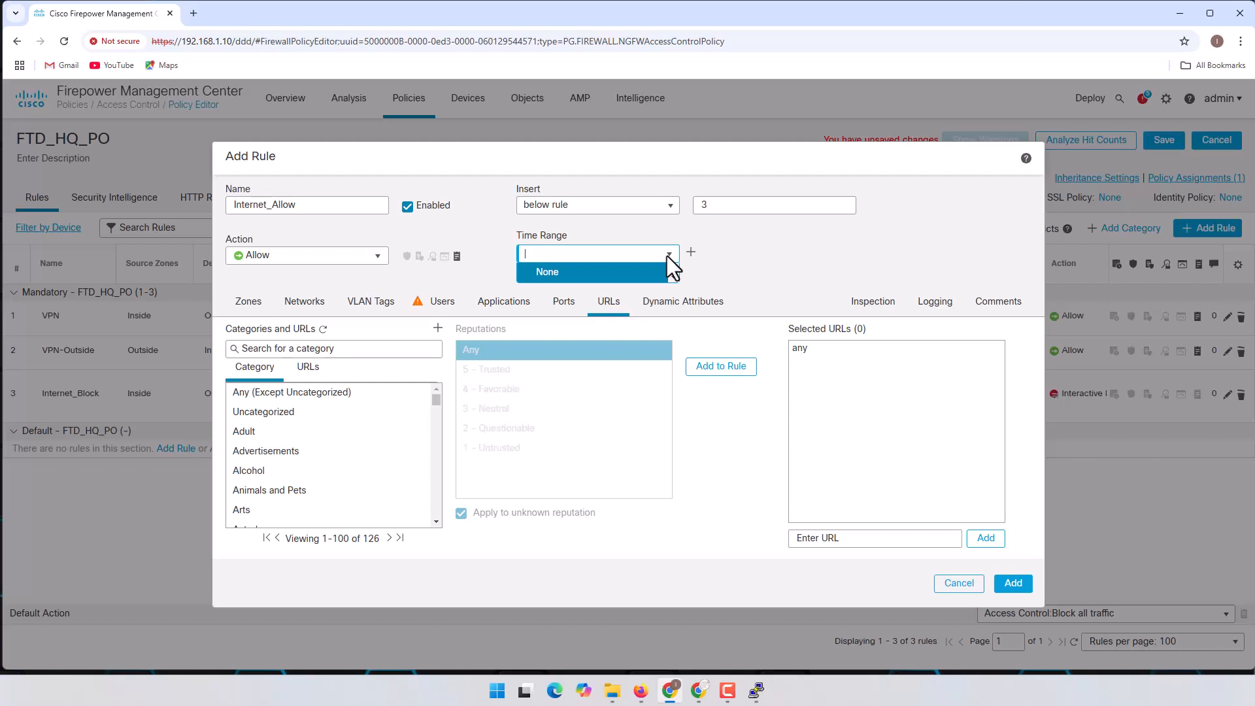
click(668, 256)
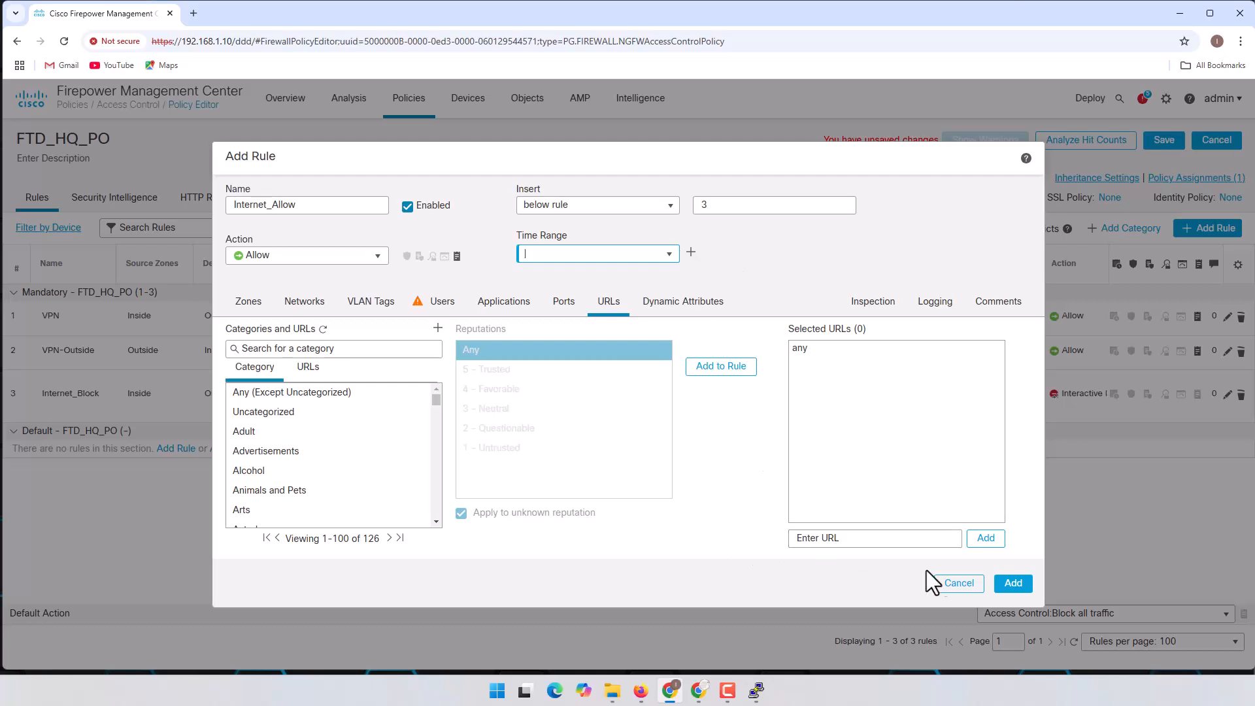
click(1012, 584)
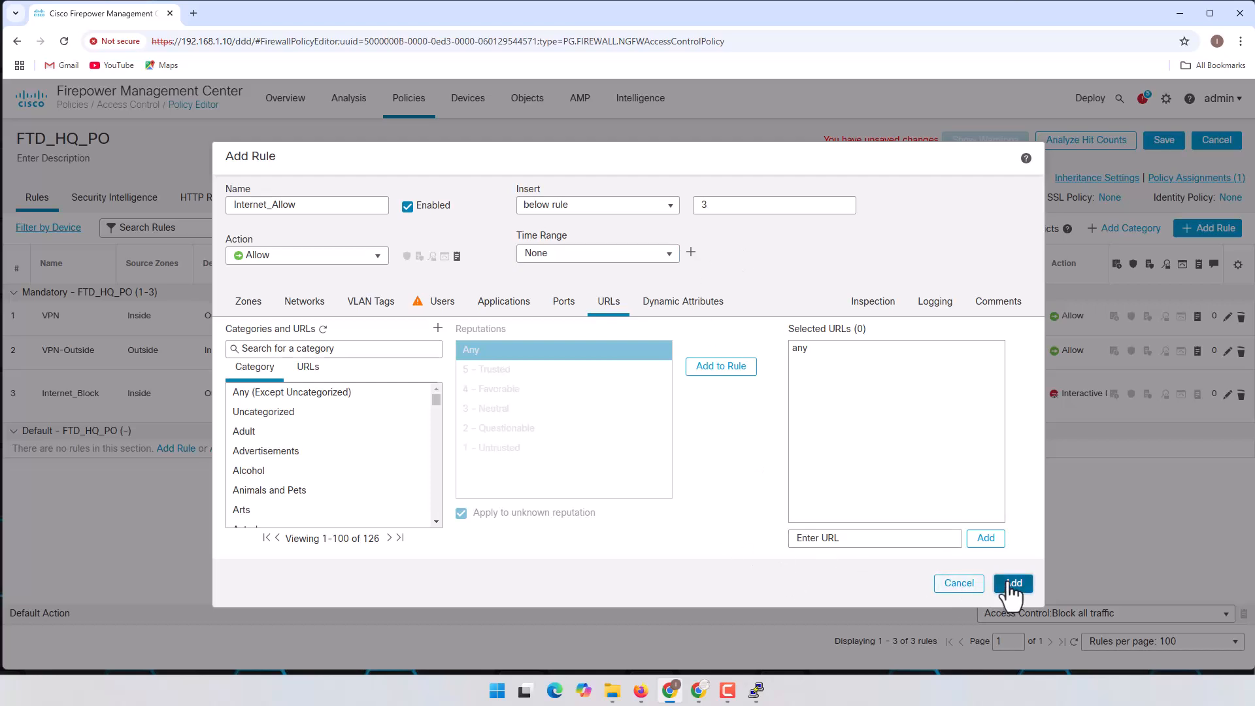
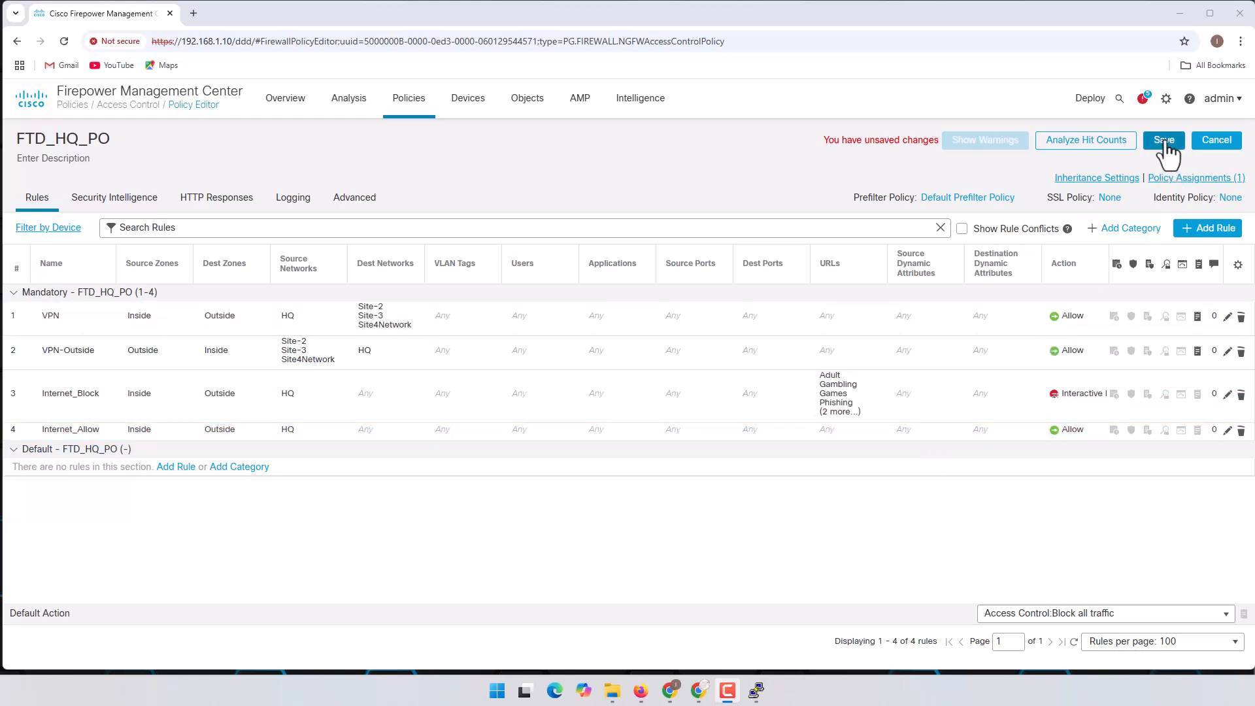
- Save the FTD_HQ_PO policy and deploy the pending changes to HQ-FTD
click(1164, 142)
click(1089, 99)
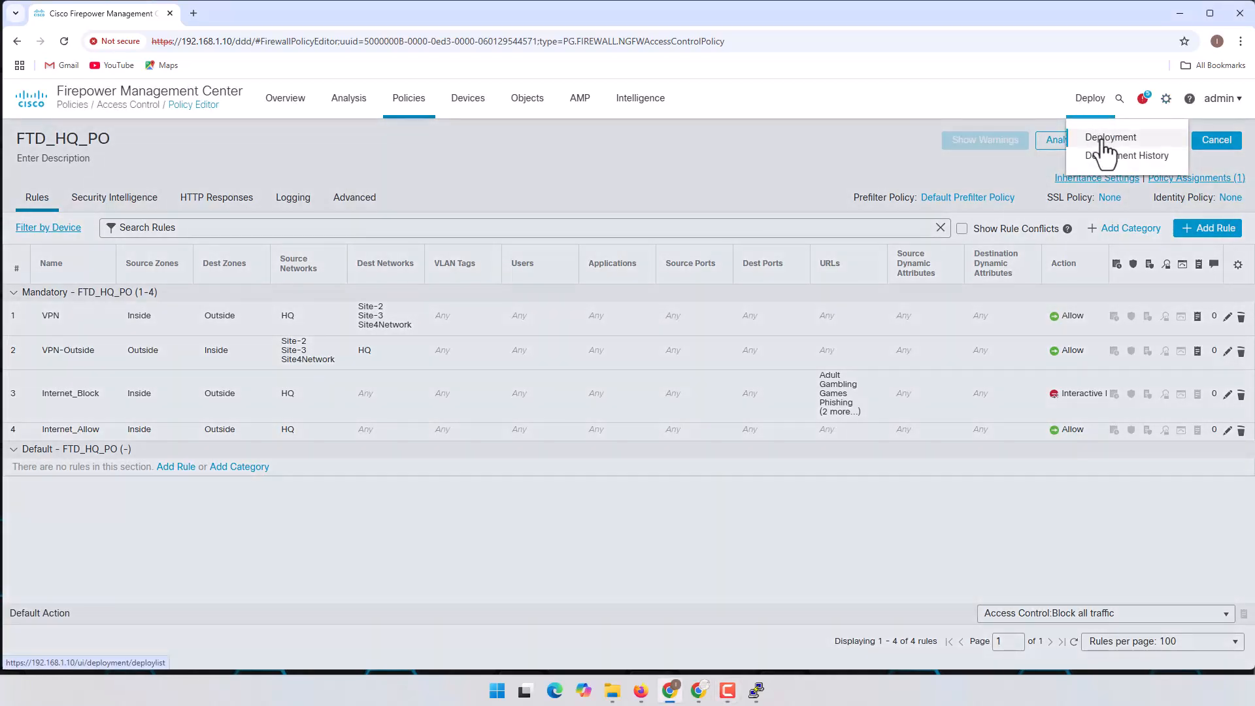
click(1104, 141)
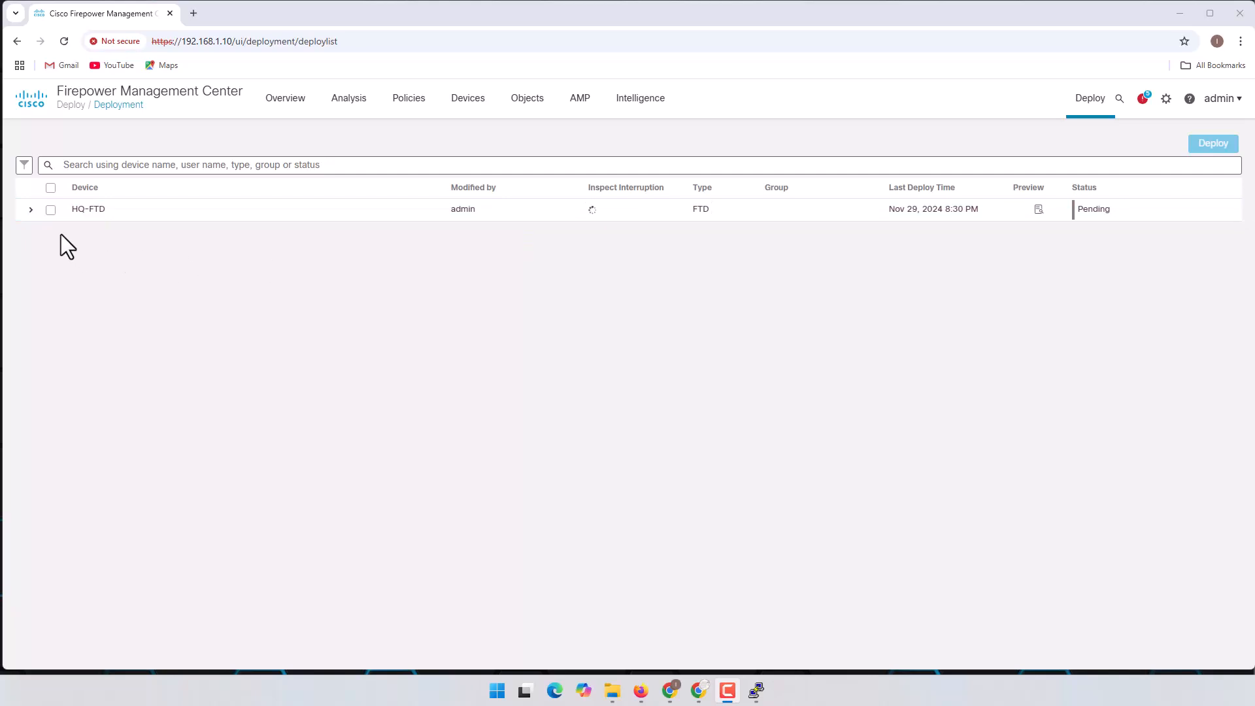
click(50, 210)
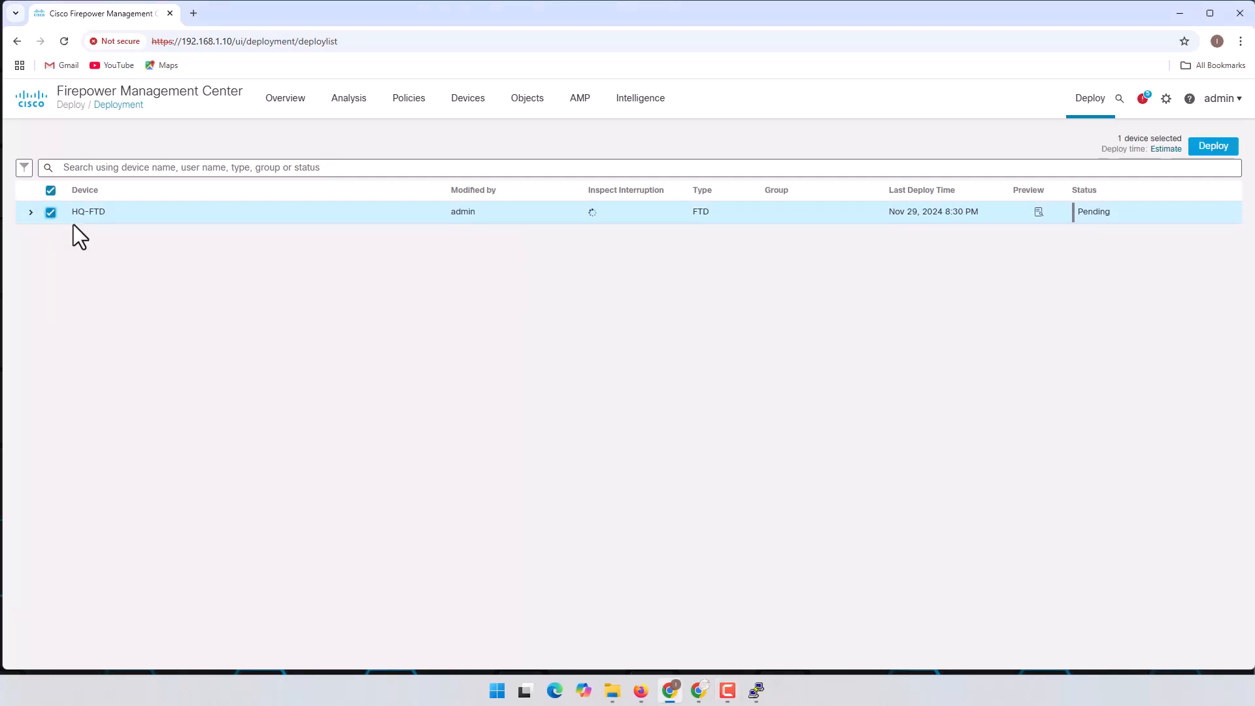
click(1221, 149)
click(759, 465)
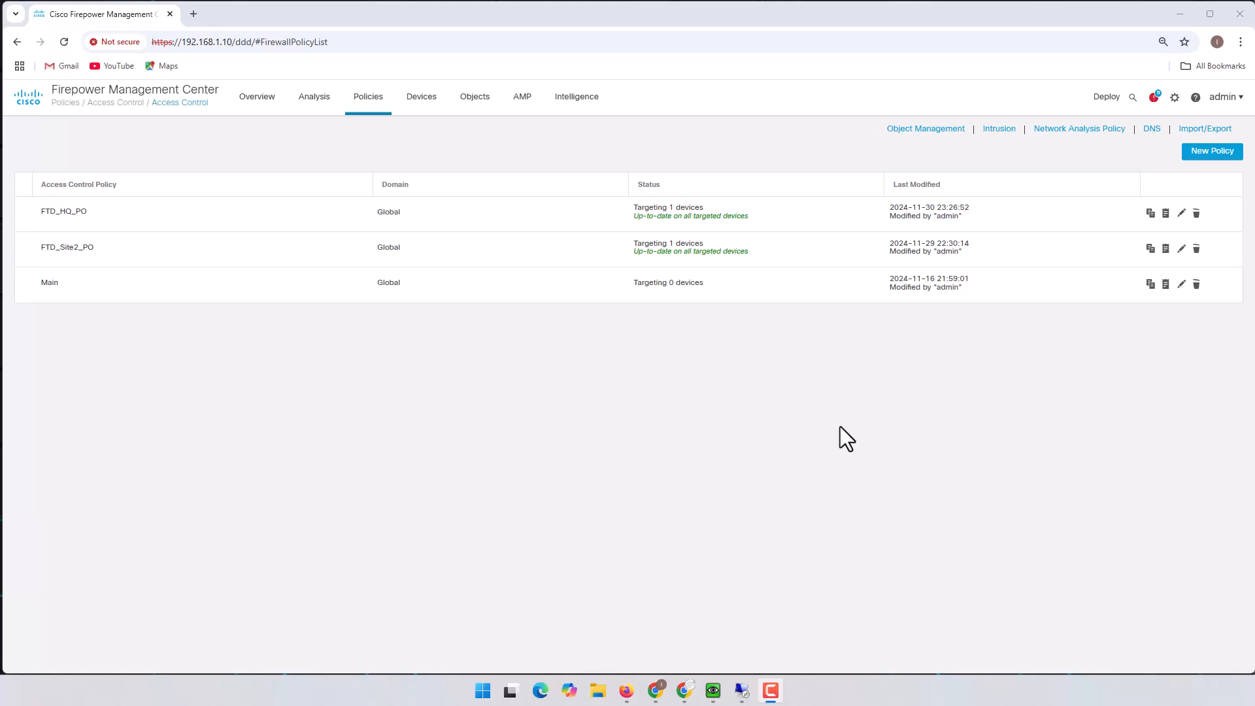
- Switch to the Remote Desktop session of the client PC and open its list of network adapters
click(741, 691)
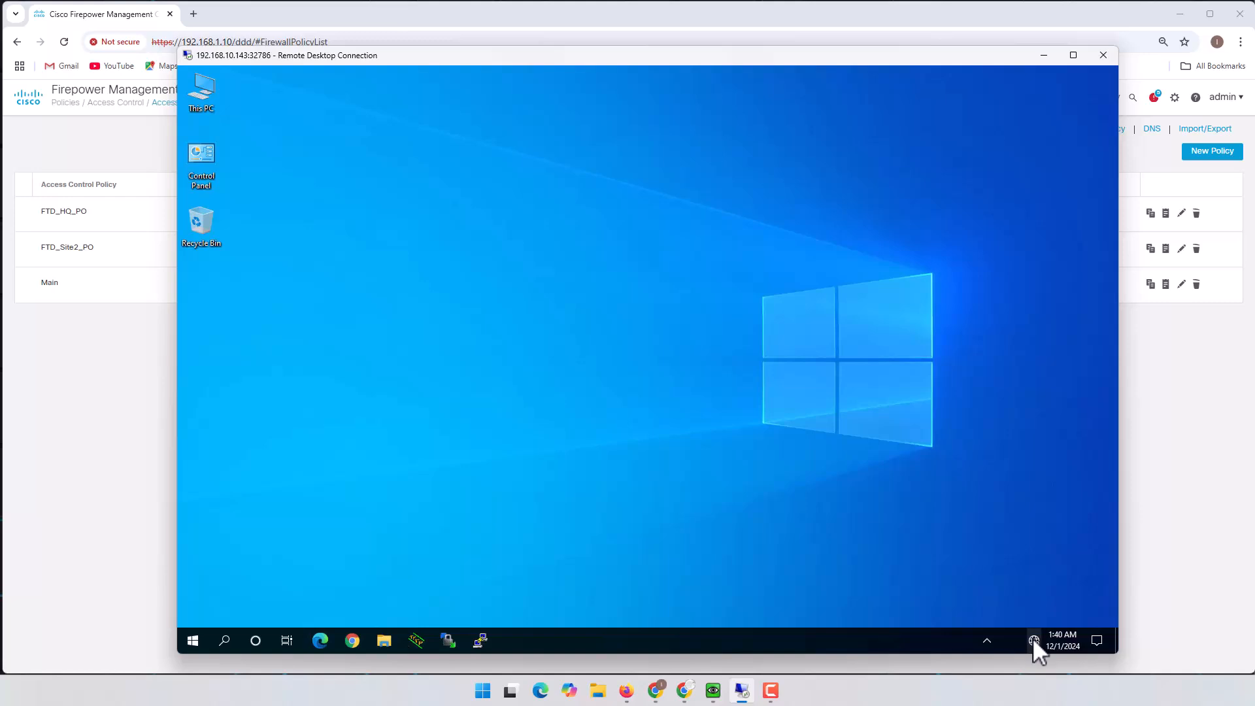
click(382, 23)
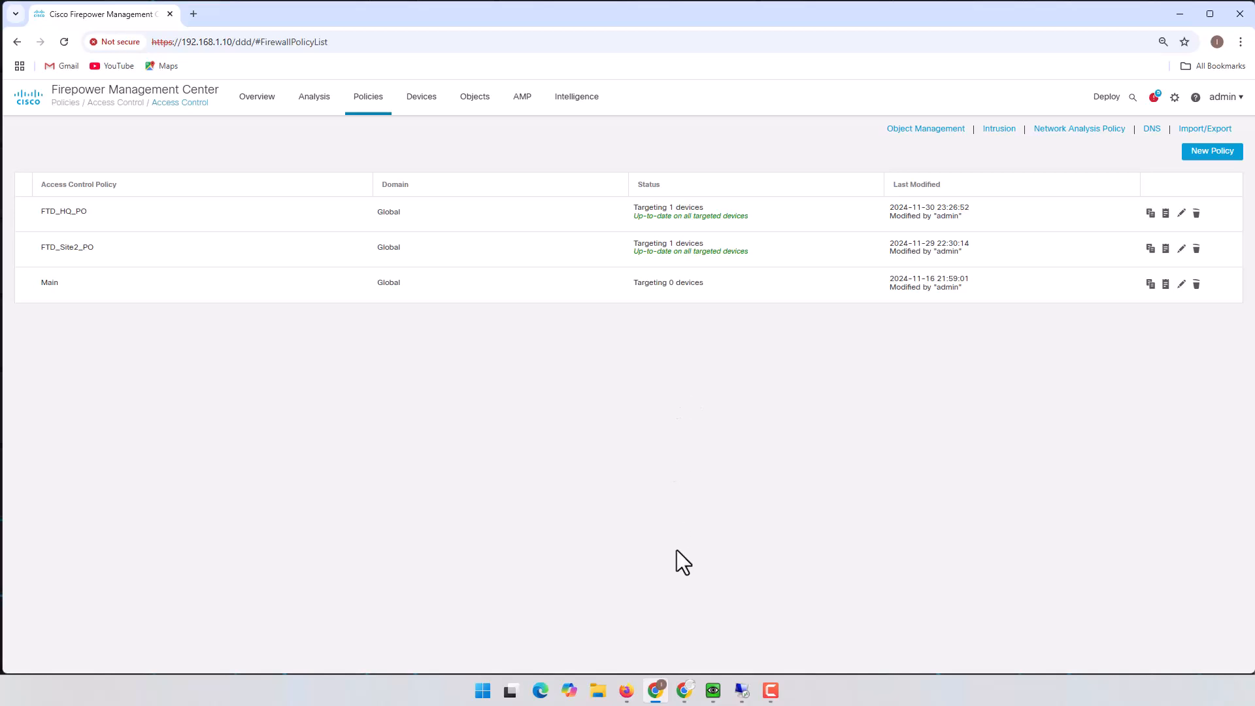
click(655, 690)
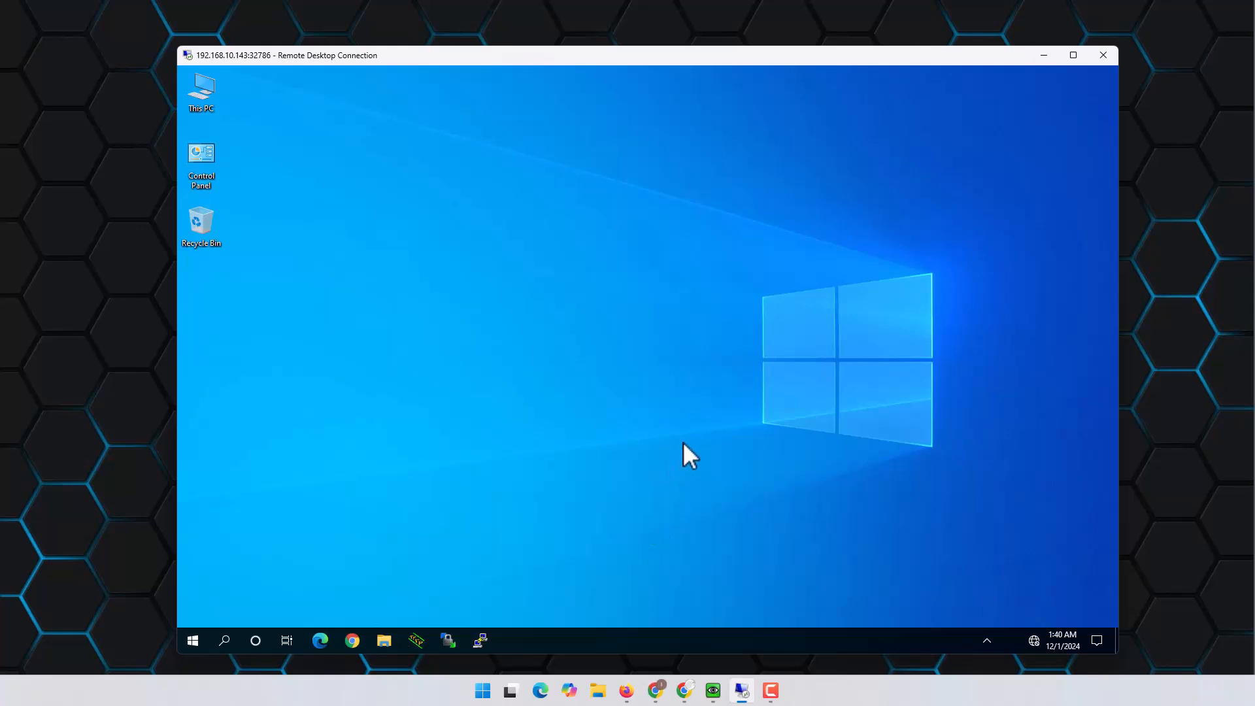
right_click(1034, 639)
click(1029, 630)
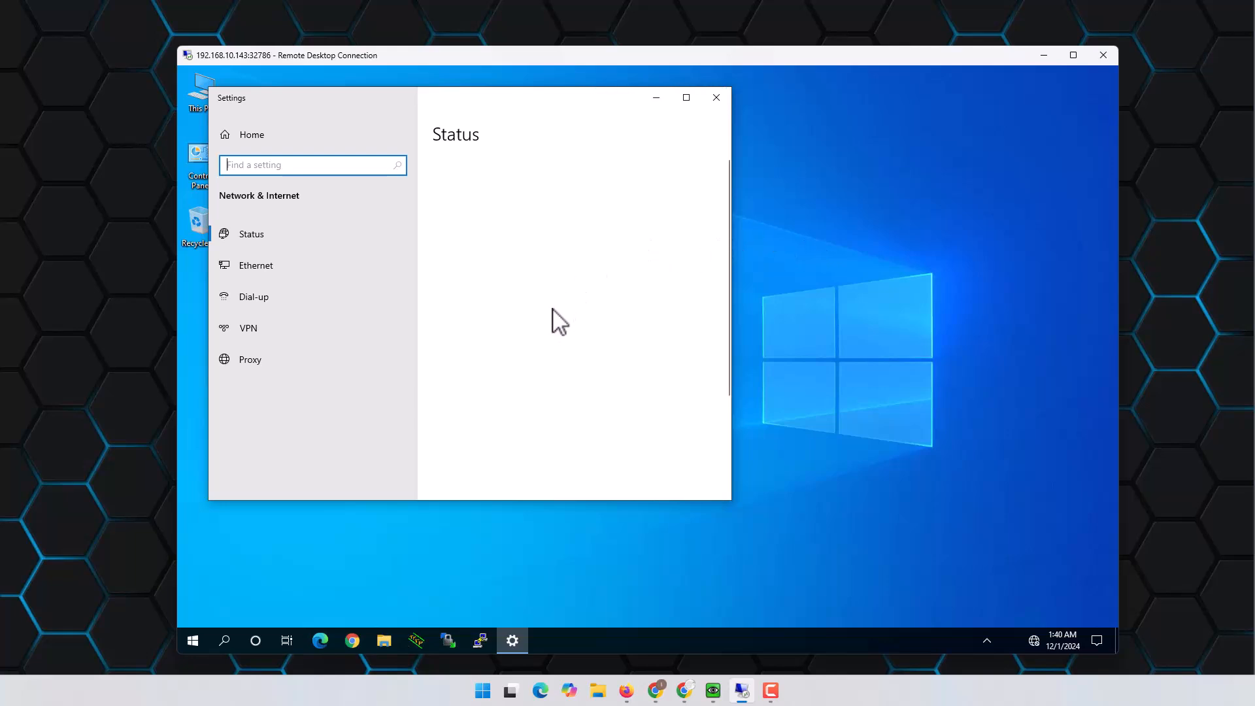
click(296, 257)
click(486, 298)
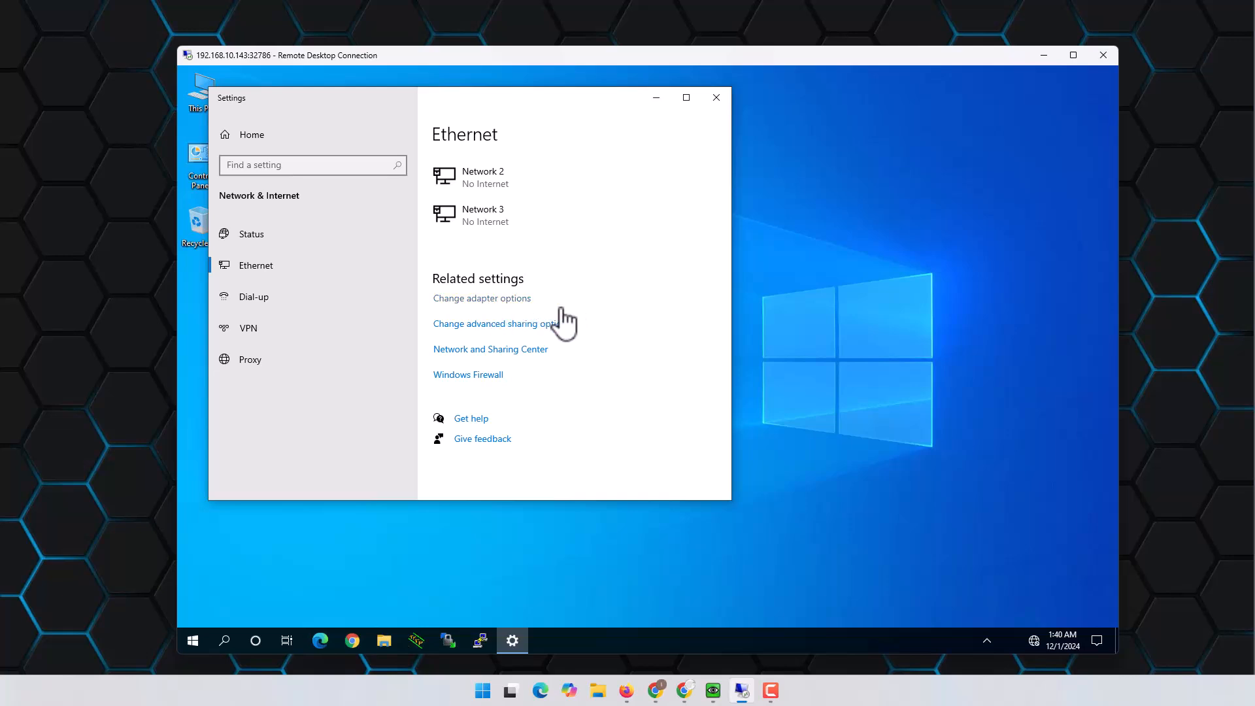
click(495, 298)
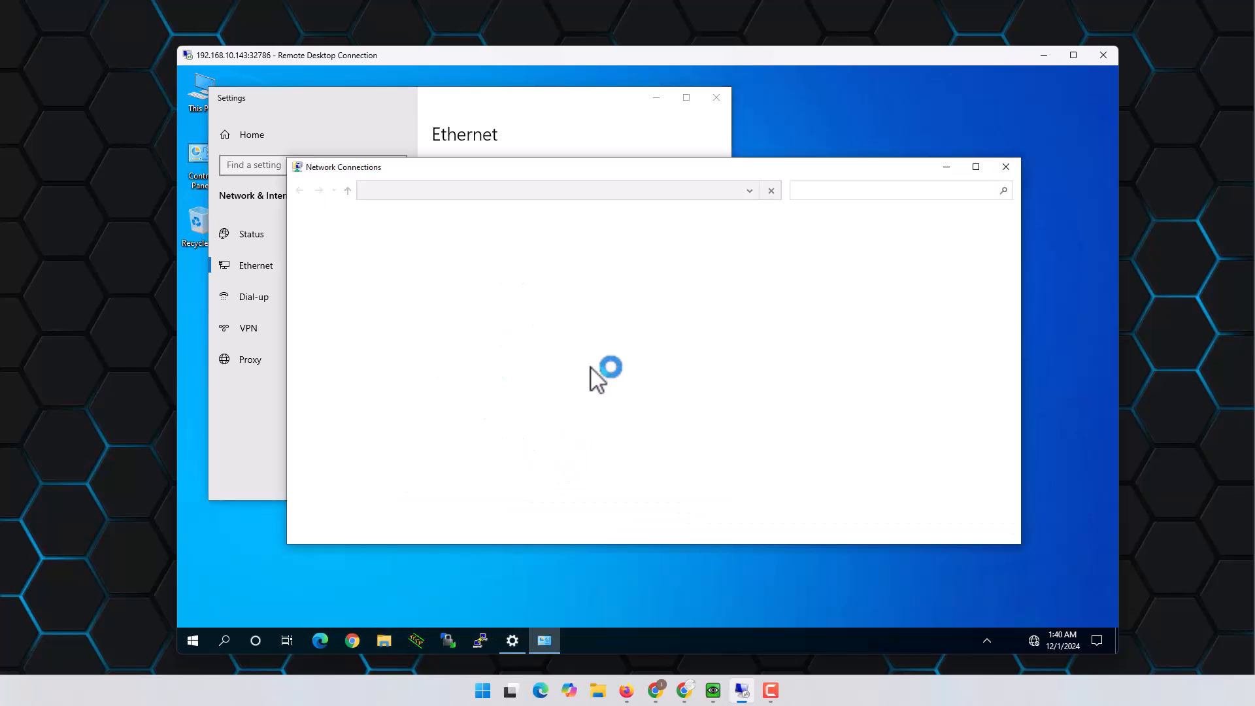
- Examine the IPv4 address and DNS server in the Ethernet adapter's connection details
click(381, 249)
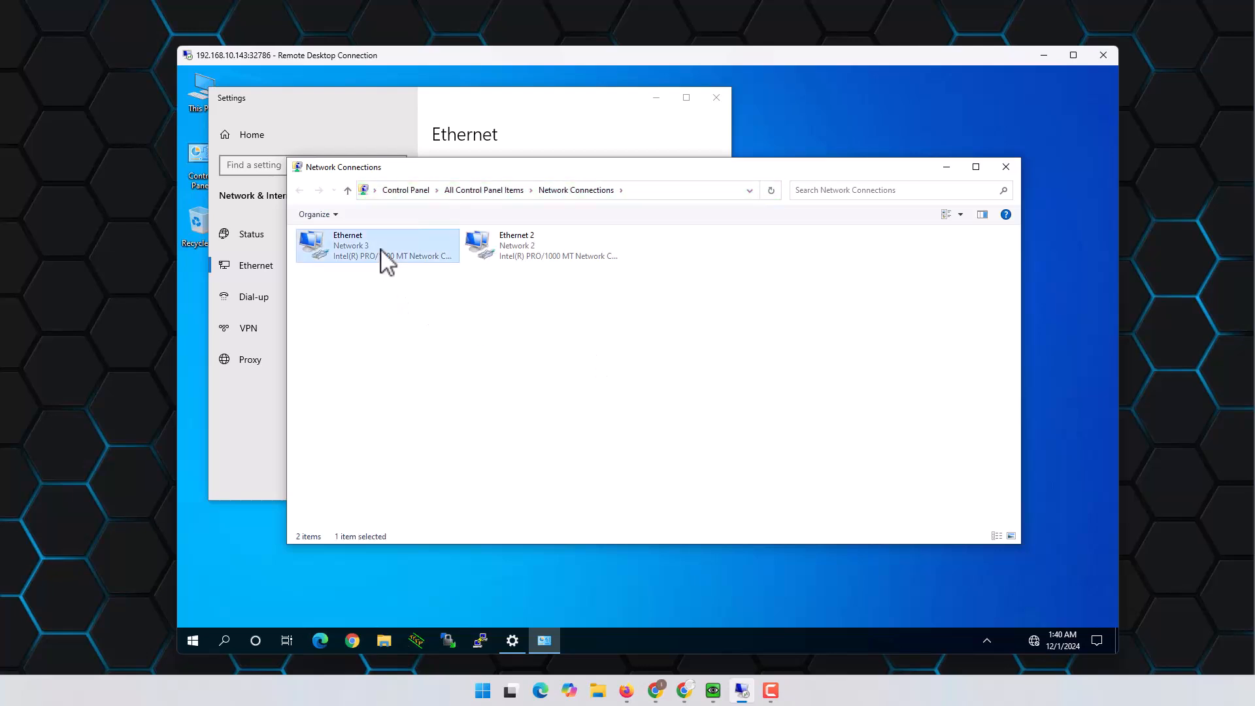
double_click(386, 261)
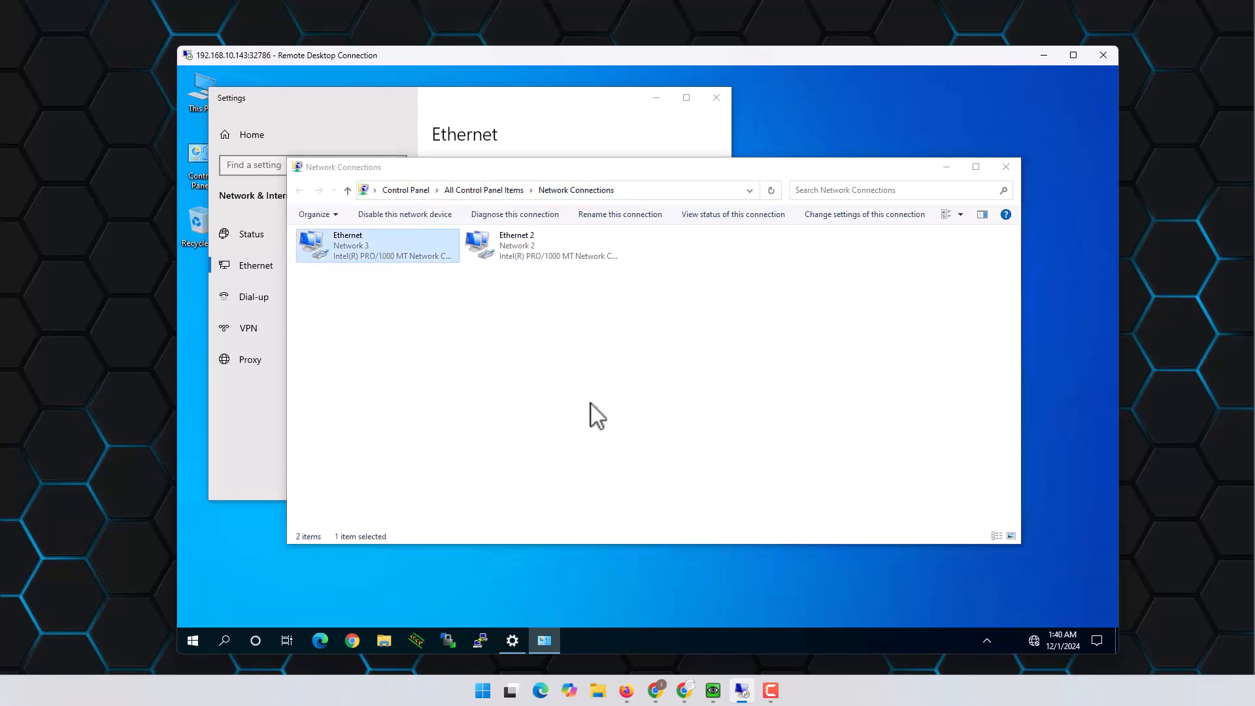
click(585, 347)
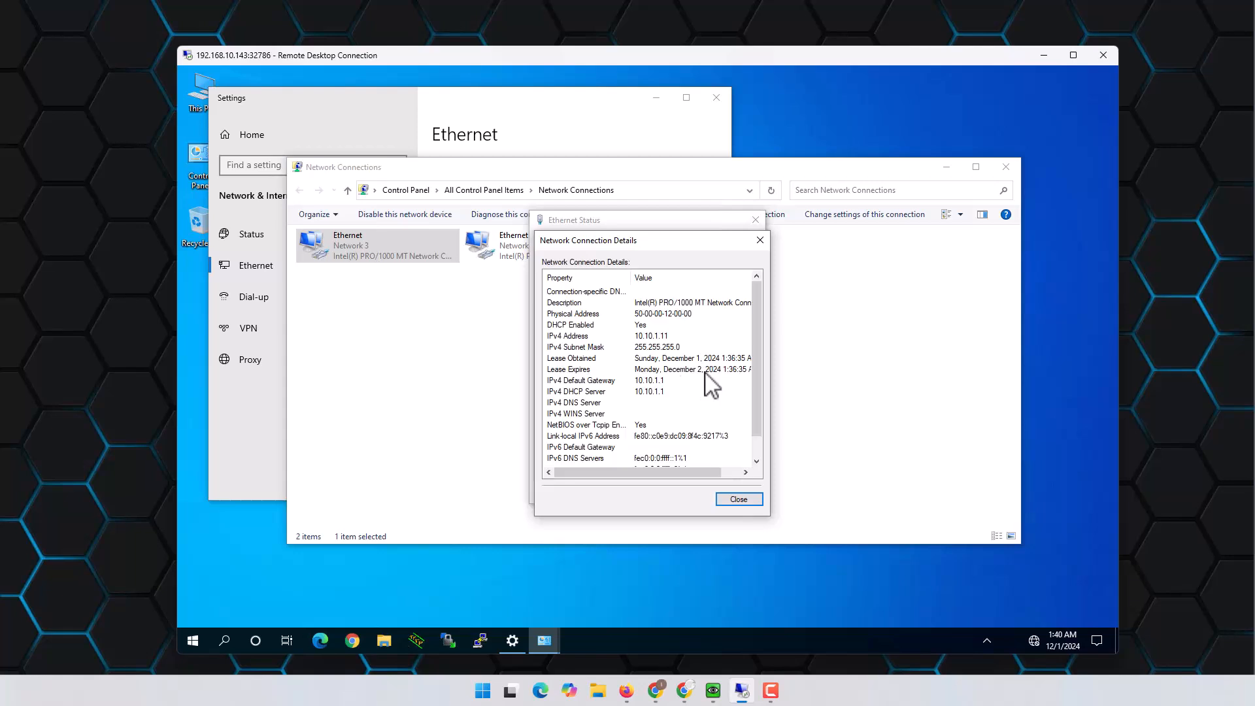
click(645, 337)
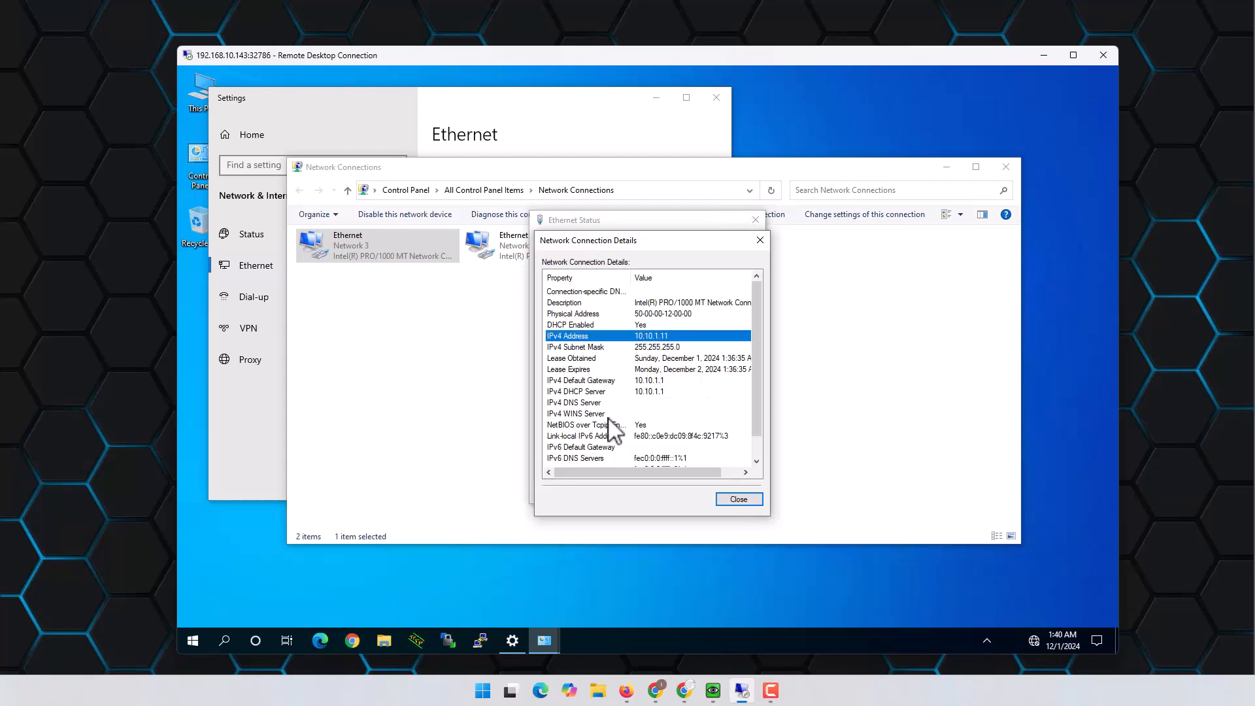
click(592, 403)
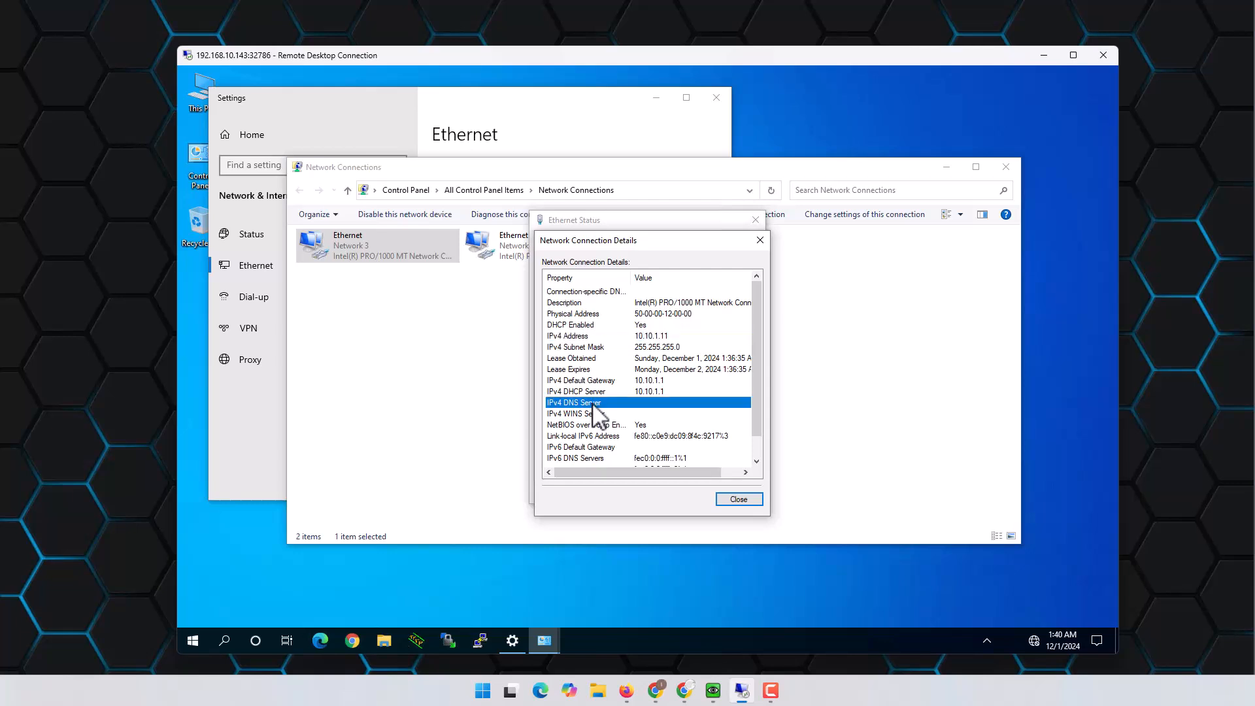
click(739, 499)
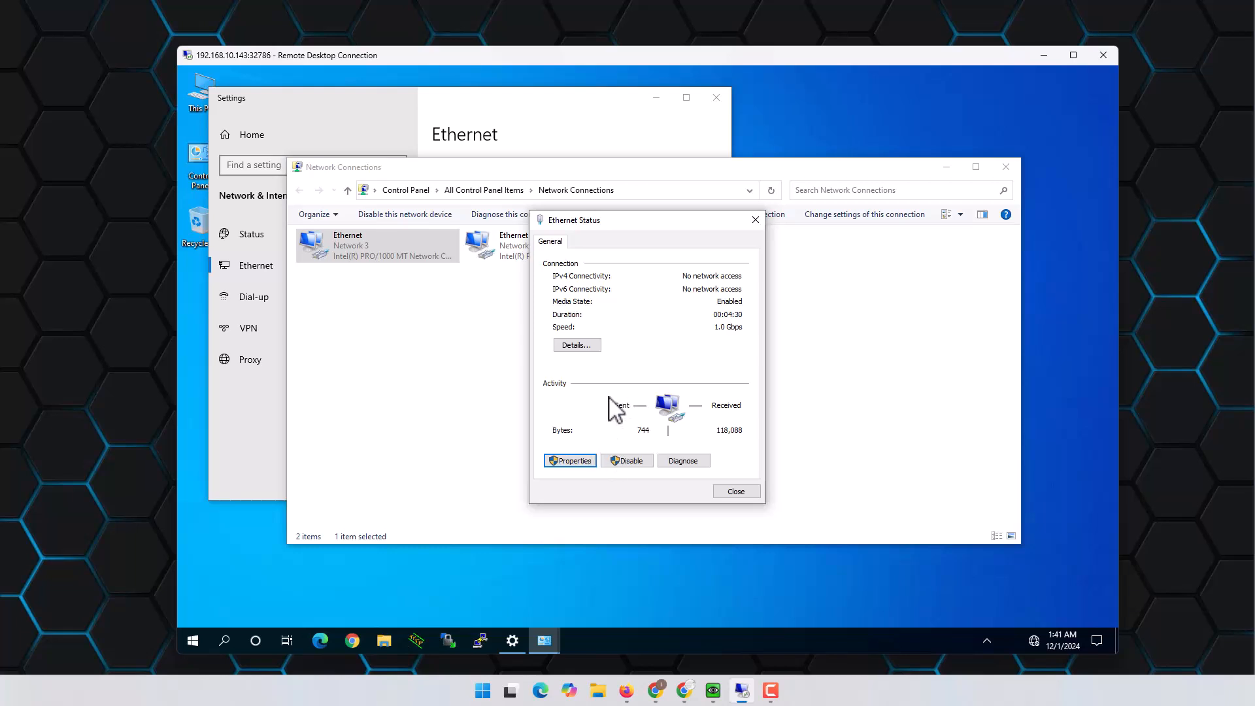
- Set the Ethernet adapter's preferred IPv4 DNS server to 8.8.8.8 and close the network settings windows
click(579, 462)
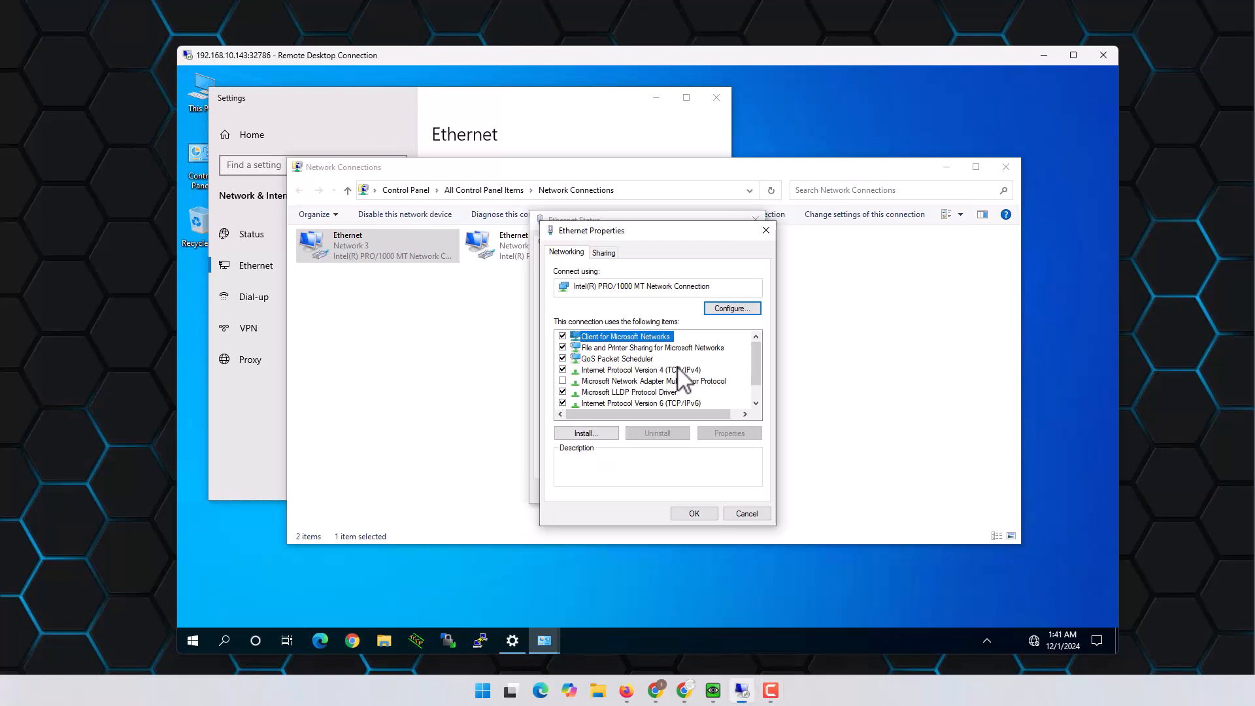
double_click(678, 370)
click(619, 465)
click(719, 478)
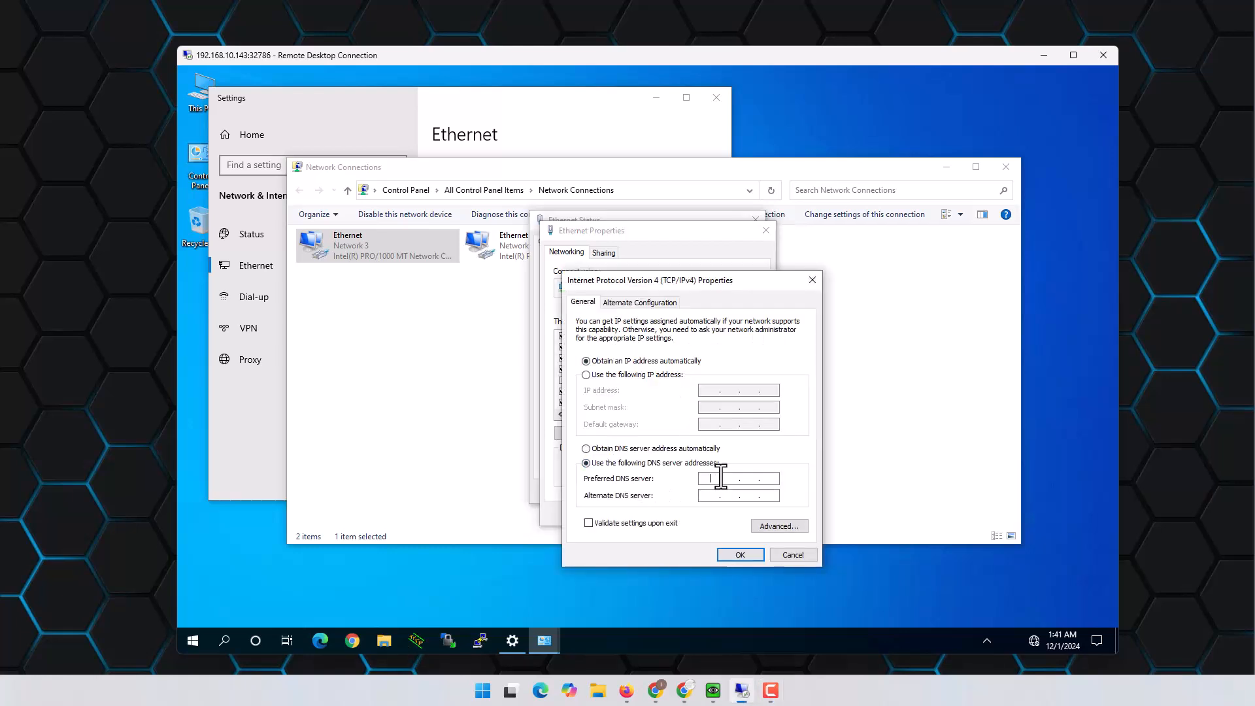
text(8.8.8.8)
click(722, 555)
click(694, 514)
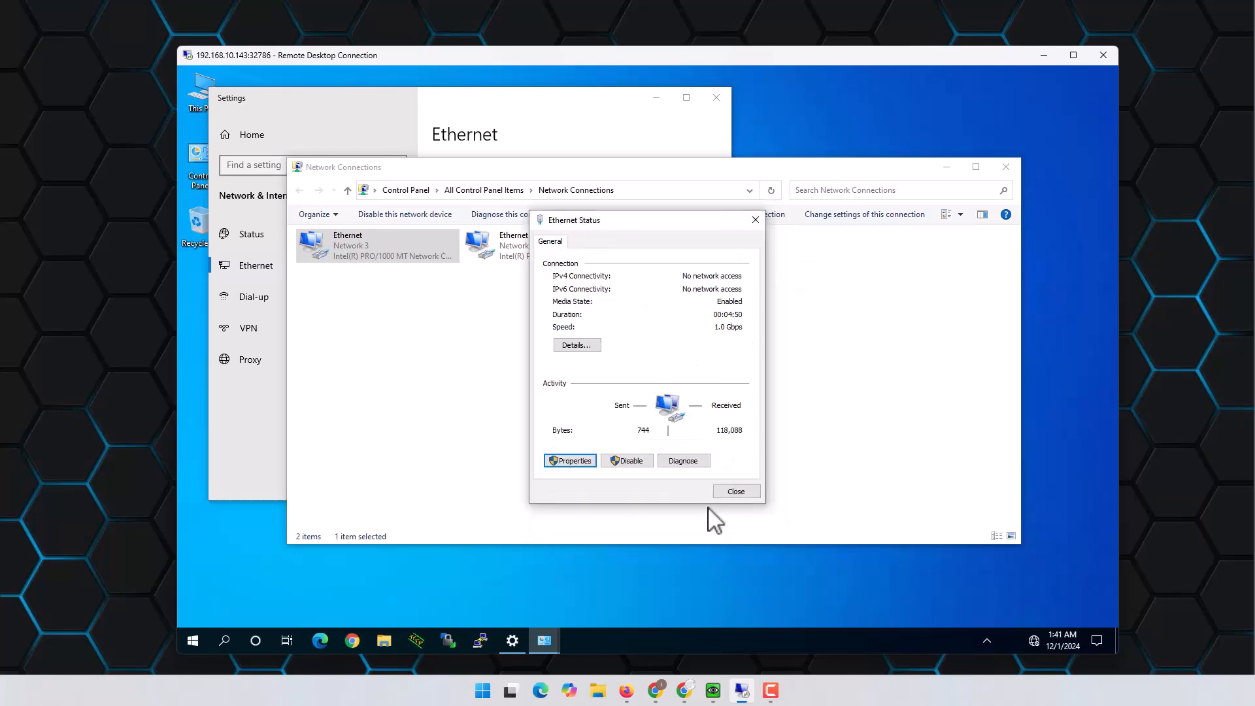
click(733, 496)
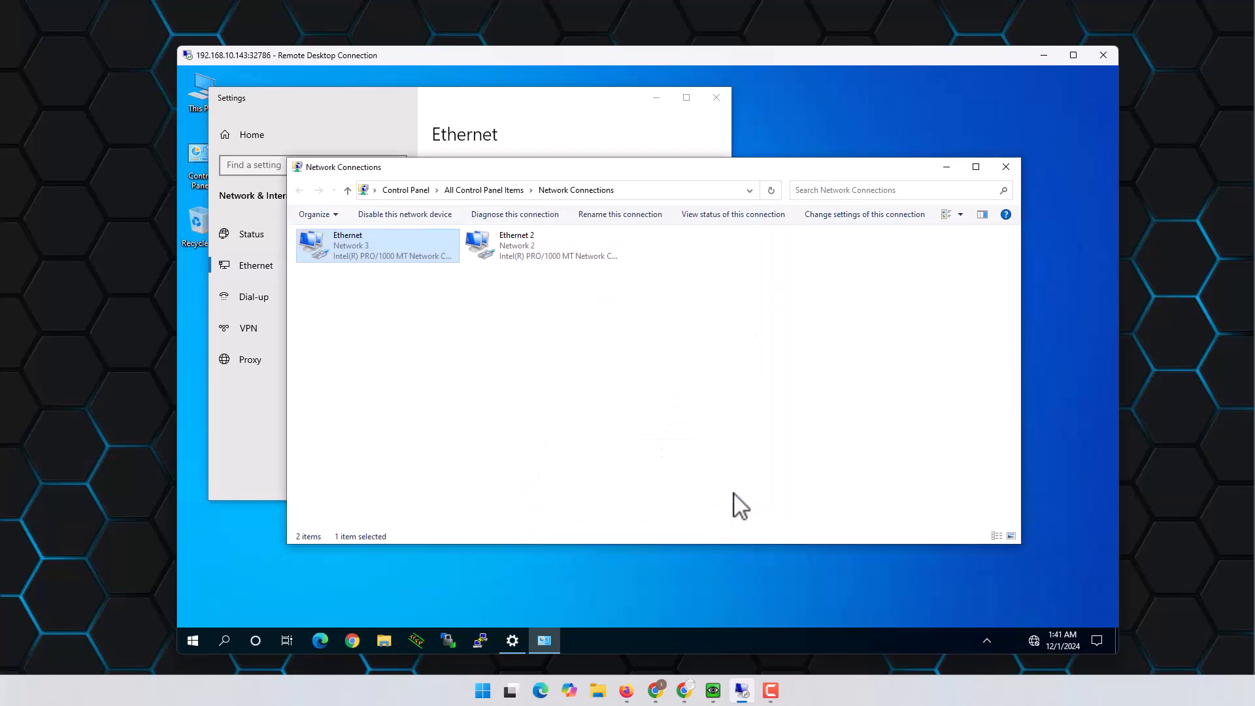
click(1006, 167)
click(717, 97)
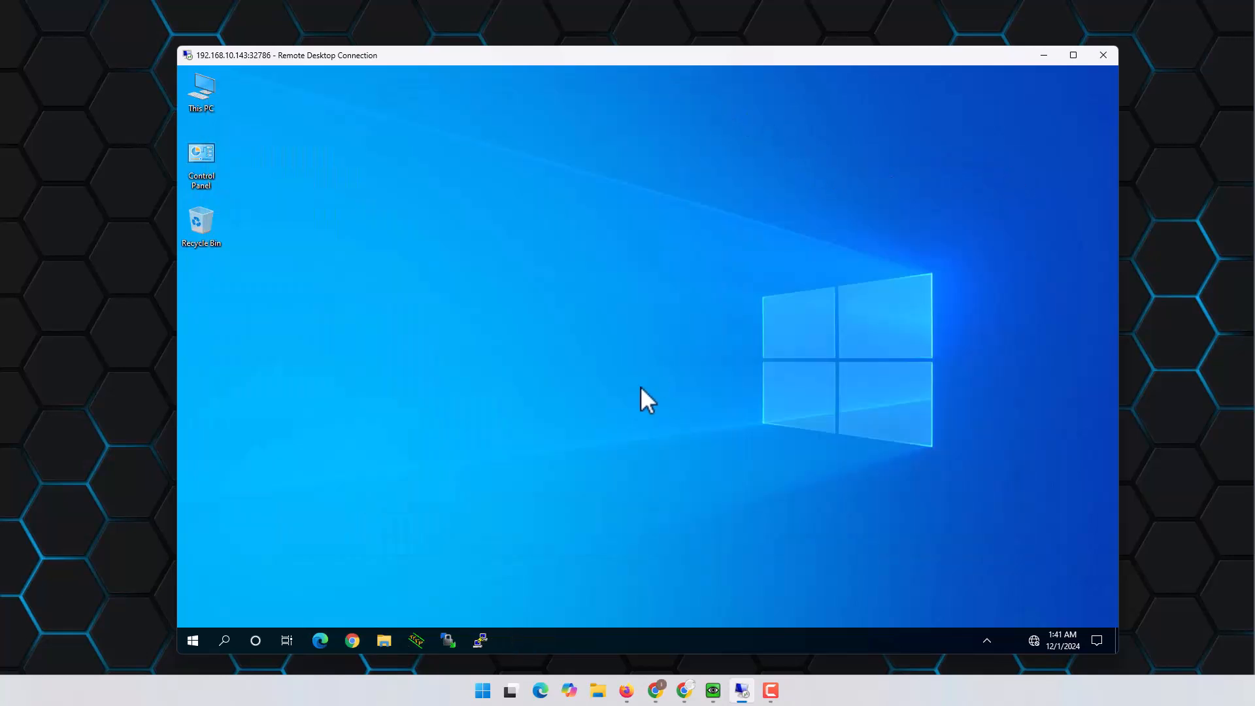
- Open Chrome on the client PC, maximize its window and load cisco.com
click(352, 639)
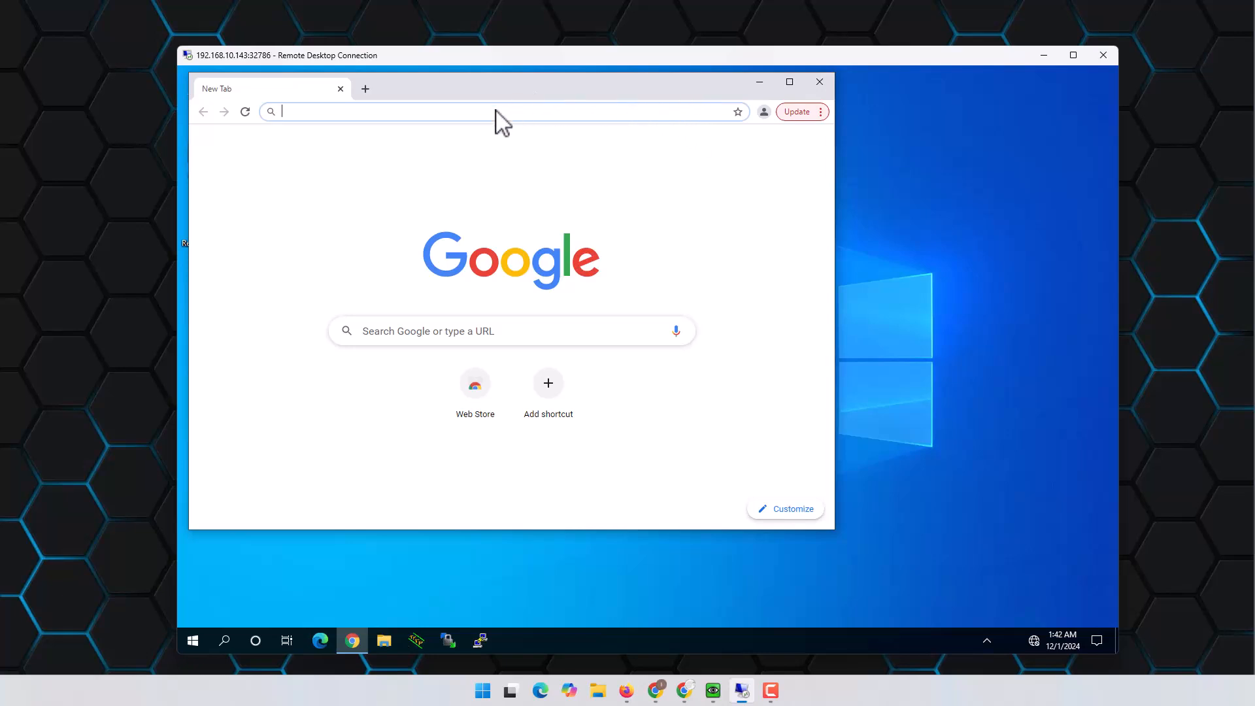
drag(532, 98, 812, 122)
click(908, 99)
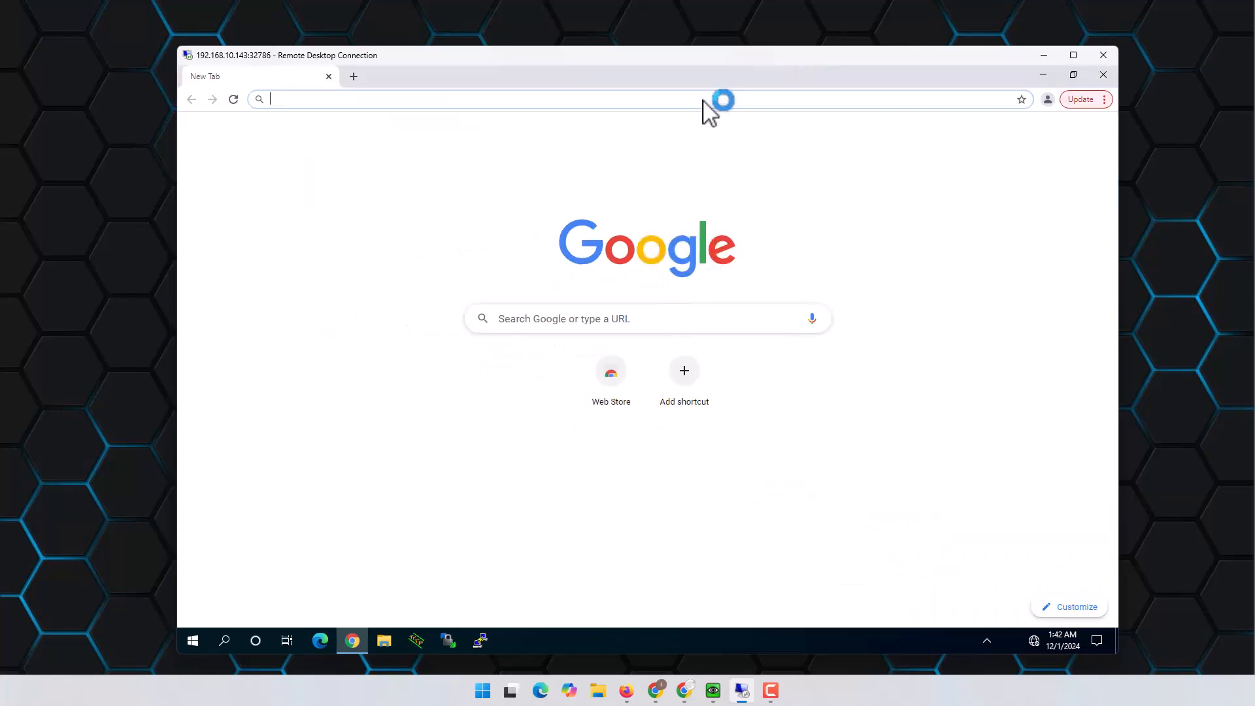
text(cisco.com)
key(Return)
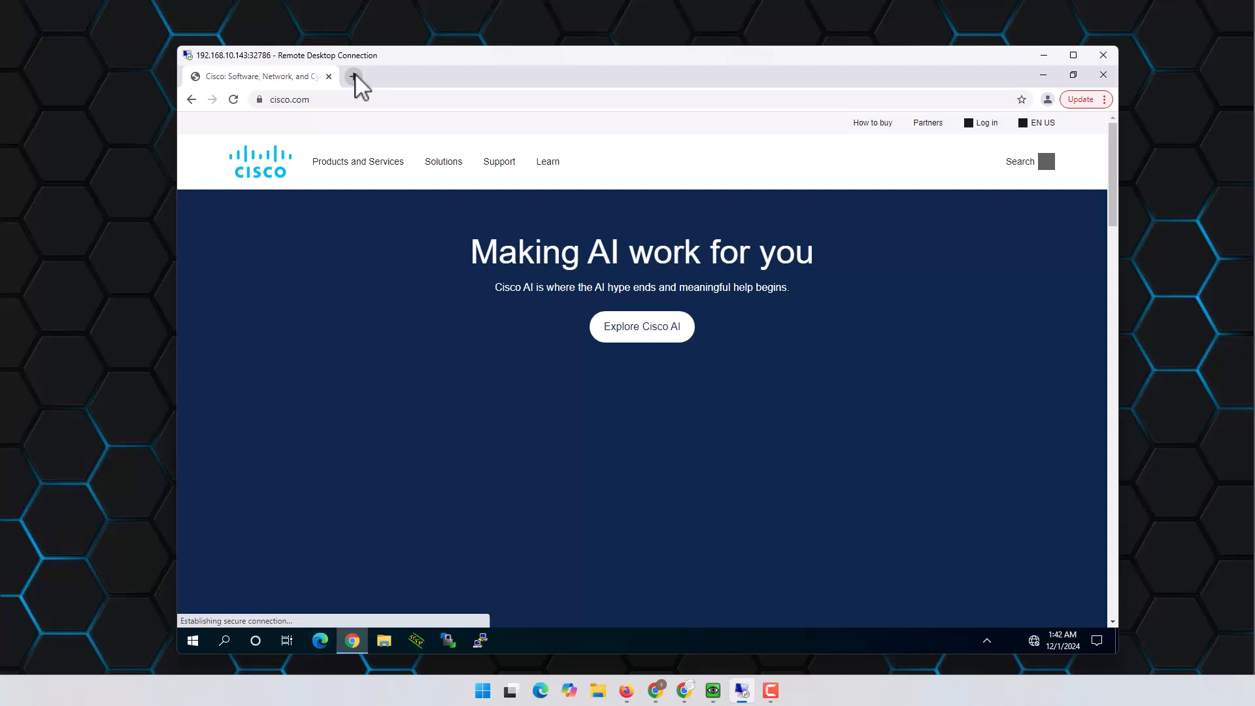
- Load facebook.com in a second browser tab
click(354, 75)
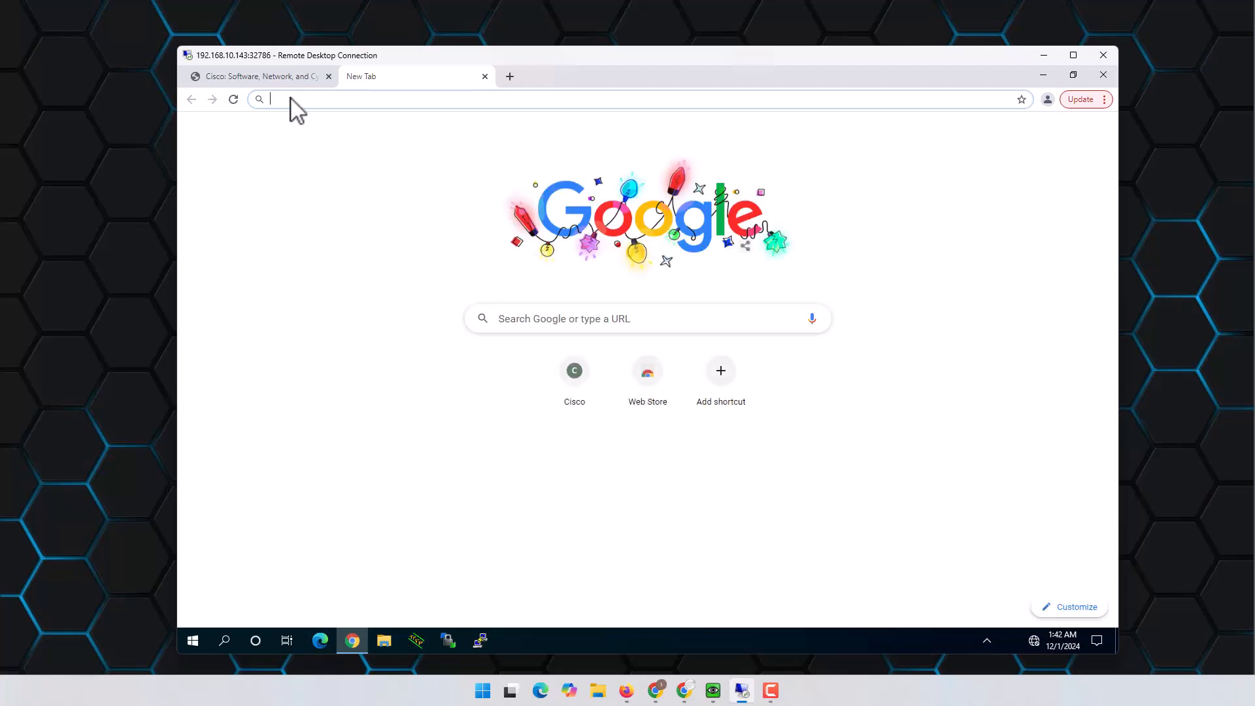
text(face)
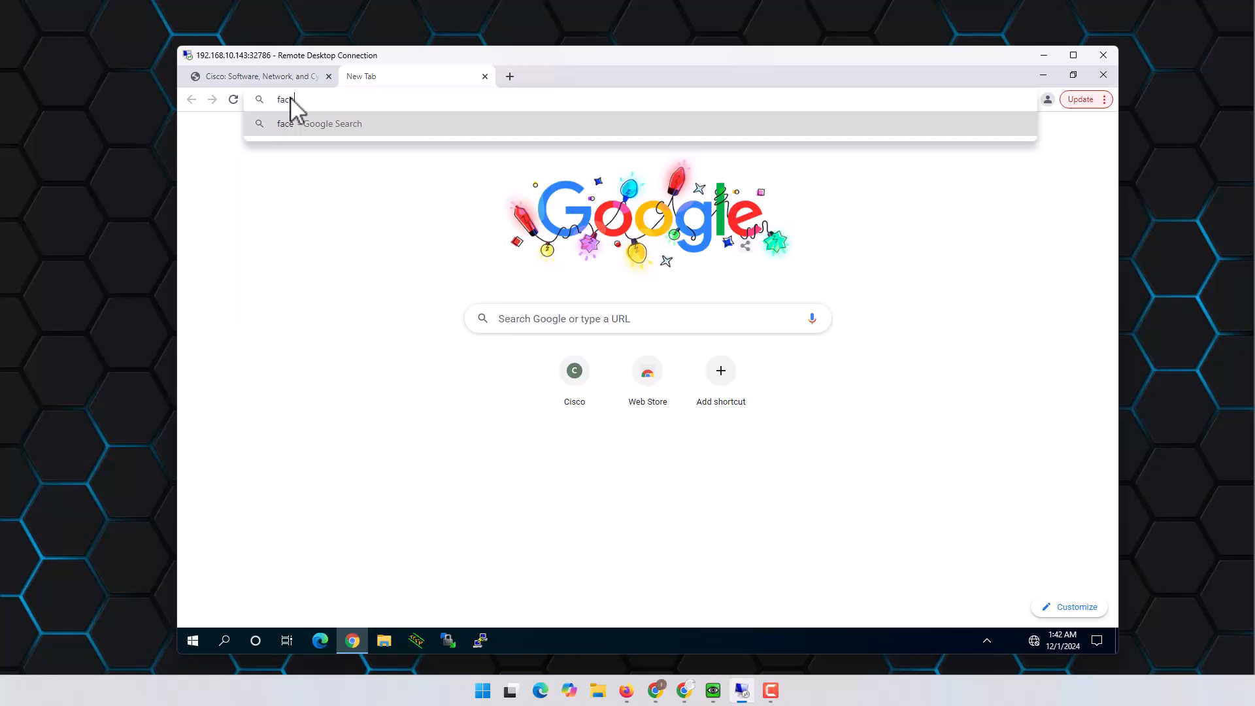
text(book)
key(ctrl+Return)
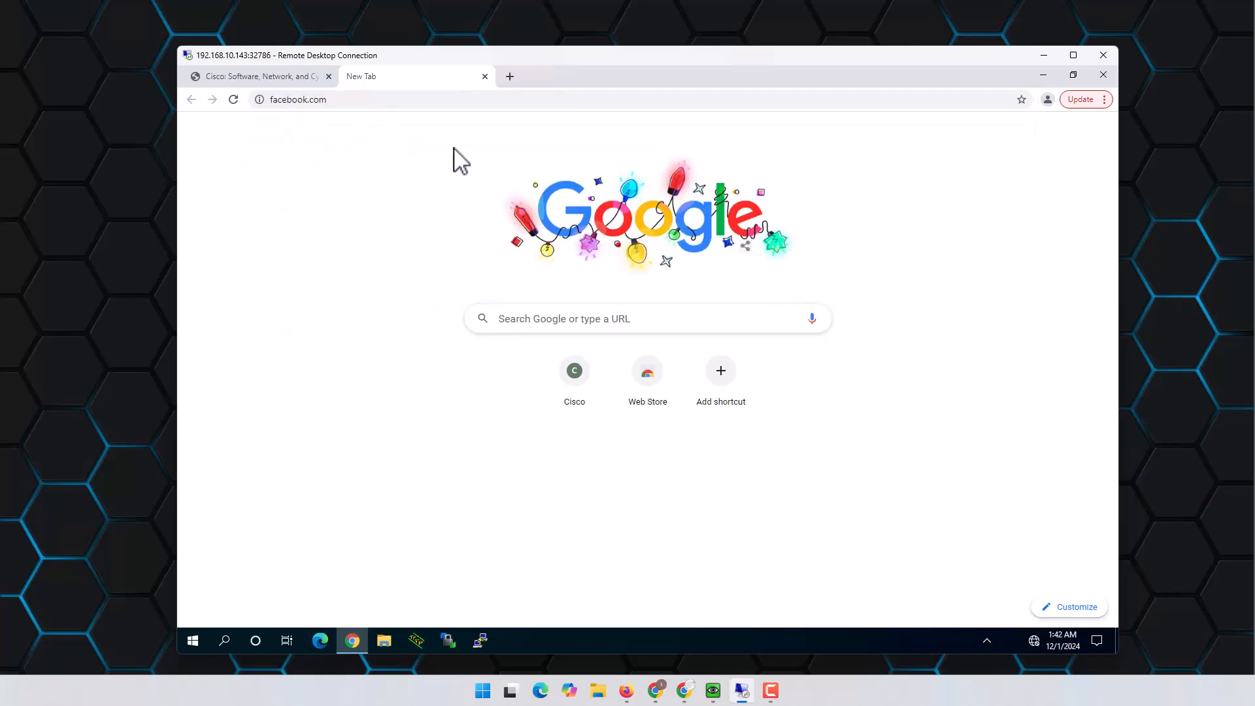
- Load amazon.com in a third browser tab
click(511, 78)
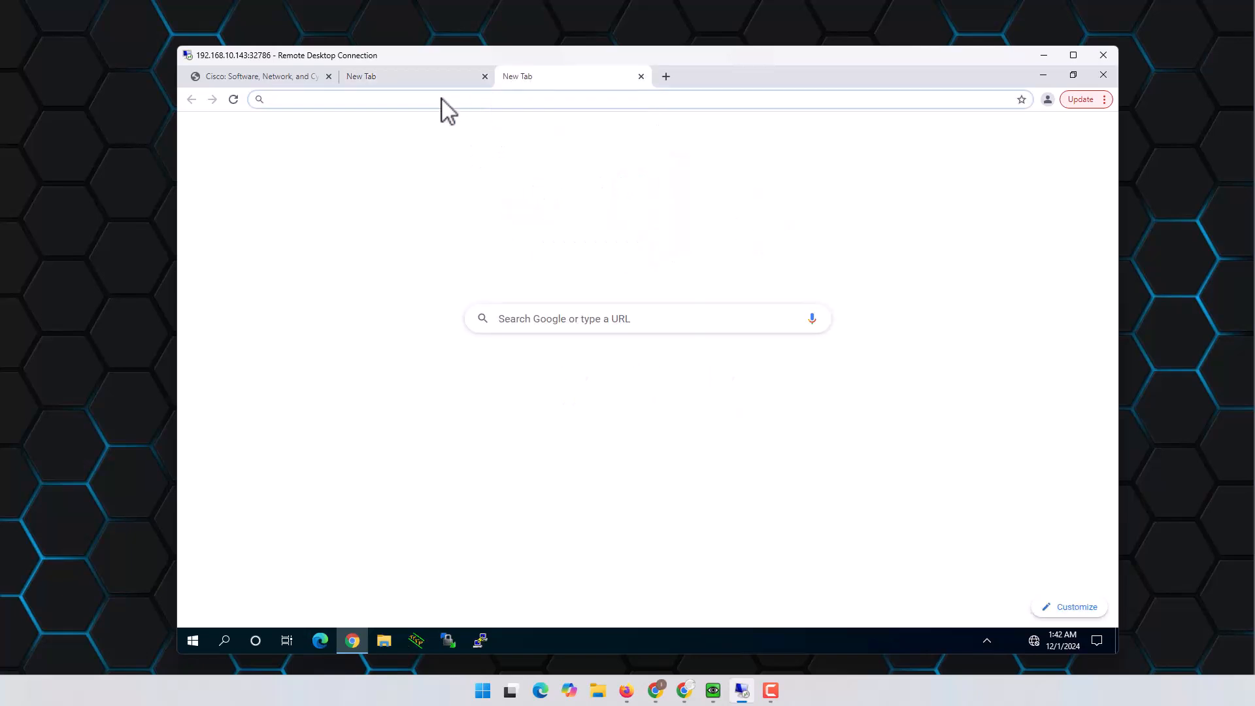
text(mazon)
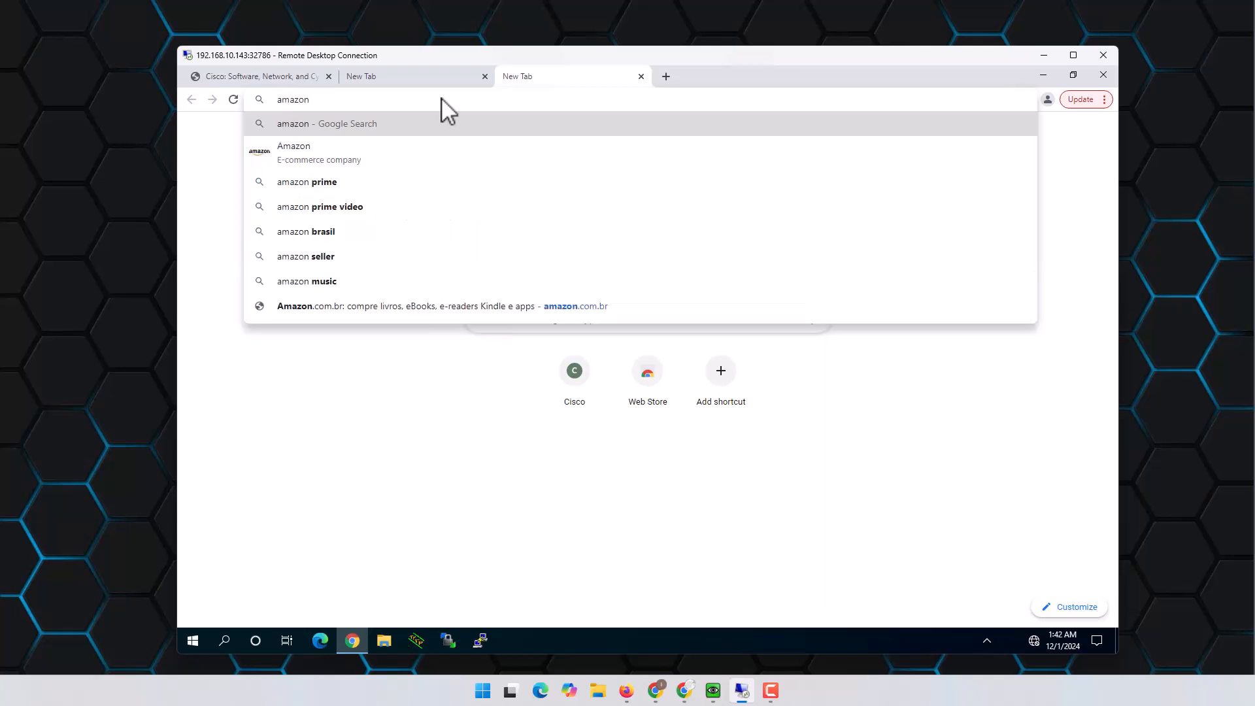
key(Return)
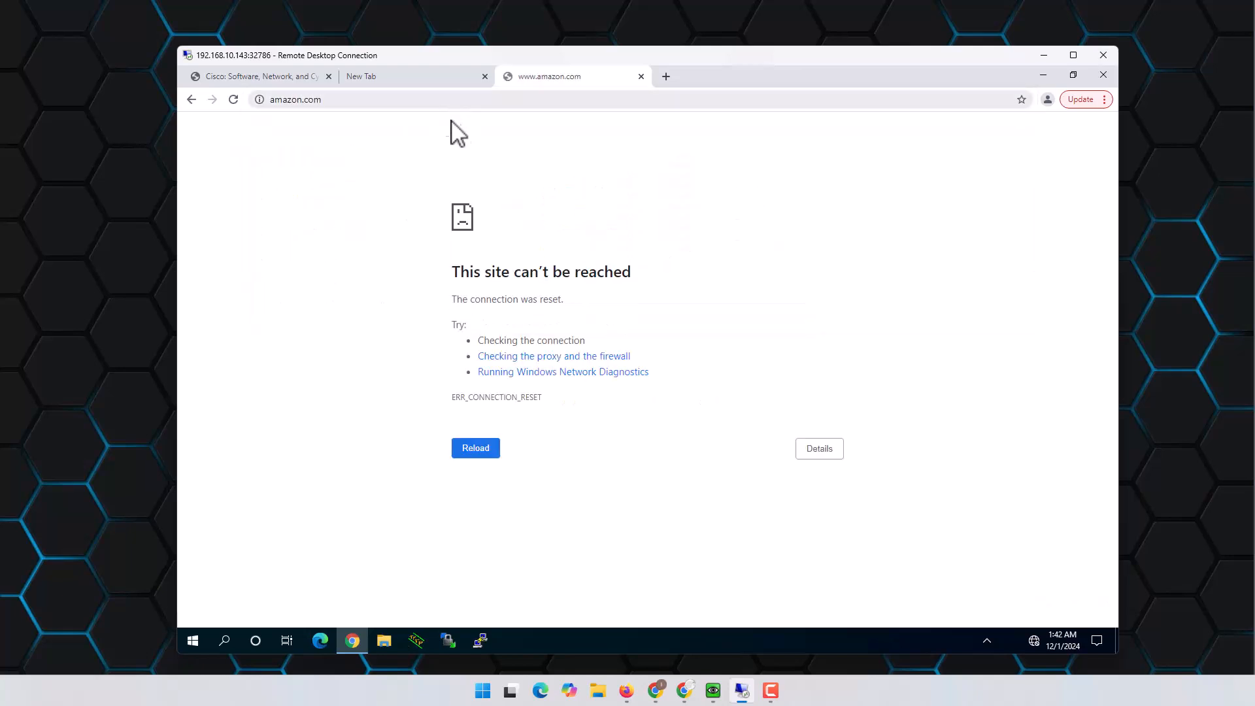
click(424, 80)
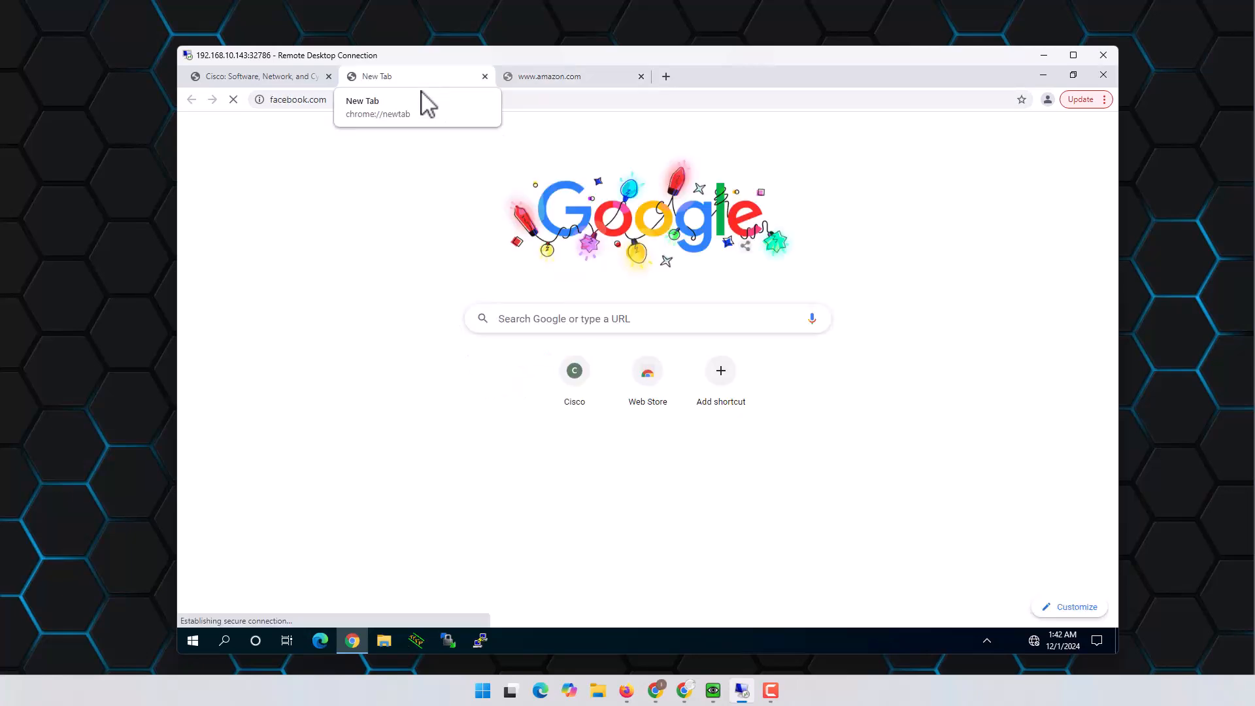
click(572, 99)
key(ctrl+a)
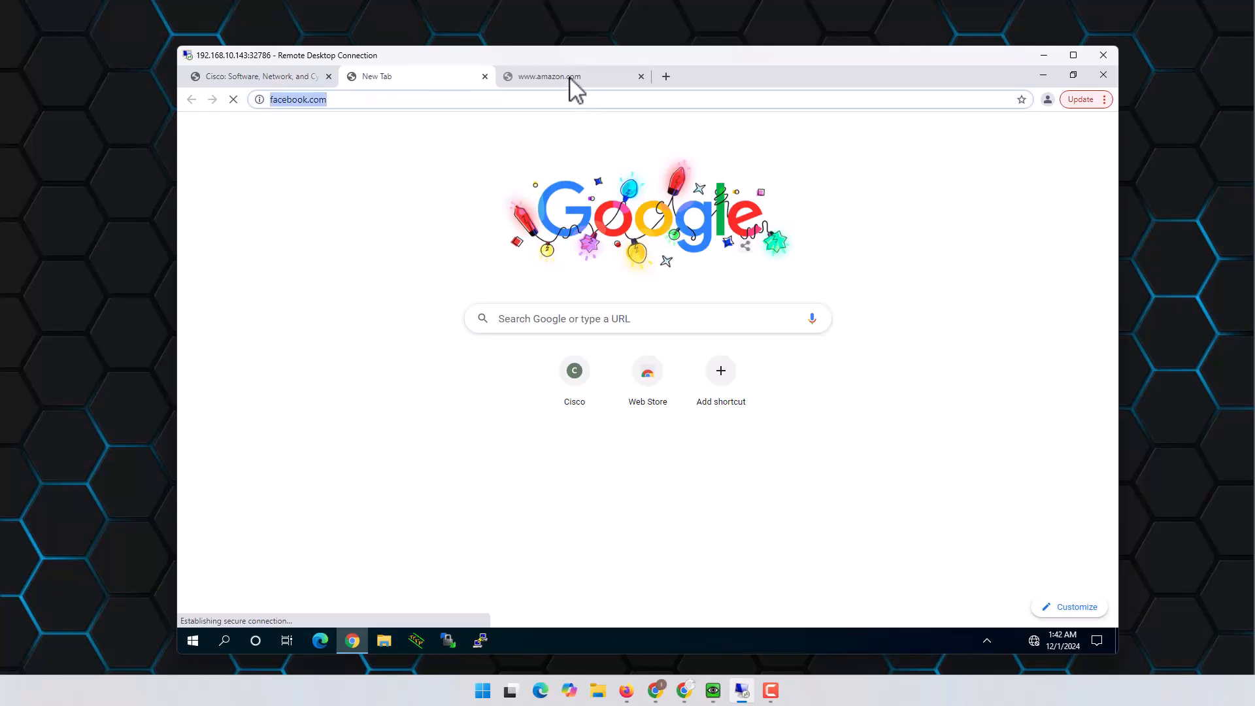
text(www.facebook.com)
key(Return)
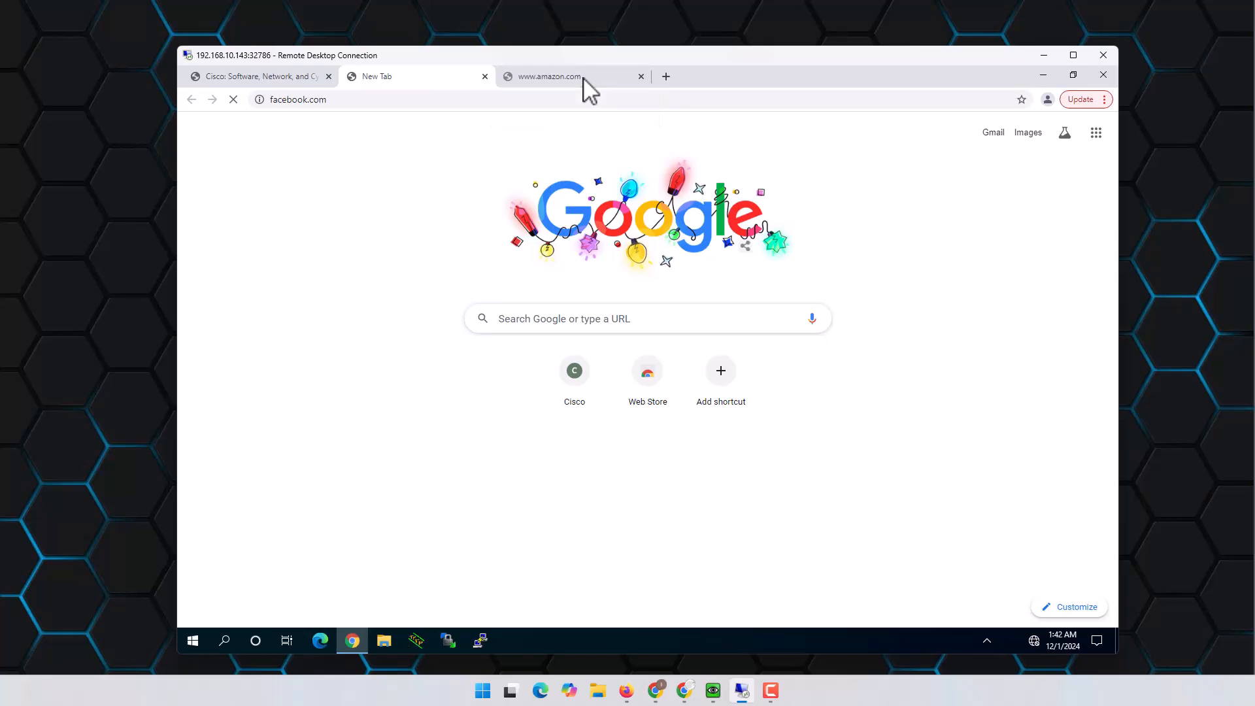
click(583, 78)
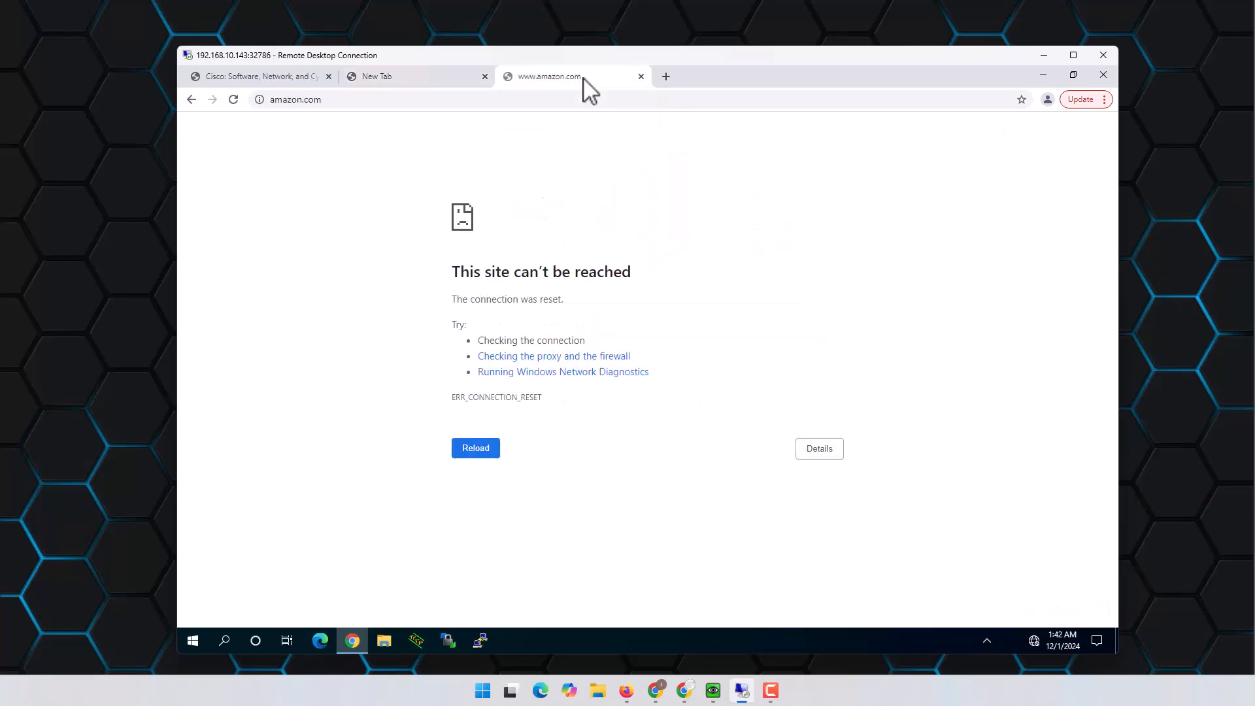
- Load ebay.com in a fourth browser tab and check the Facebook and Amazon pages while it loads
click(666, 76)
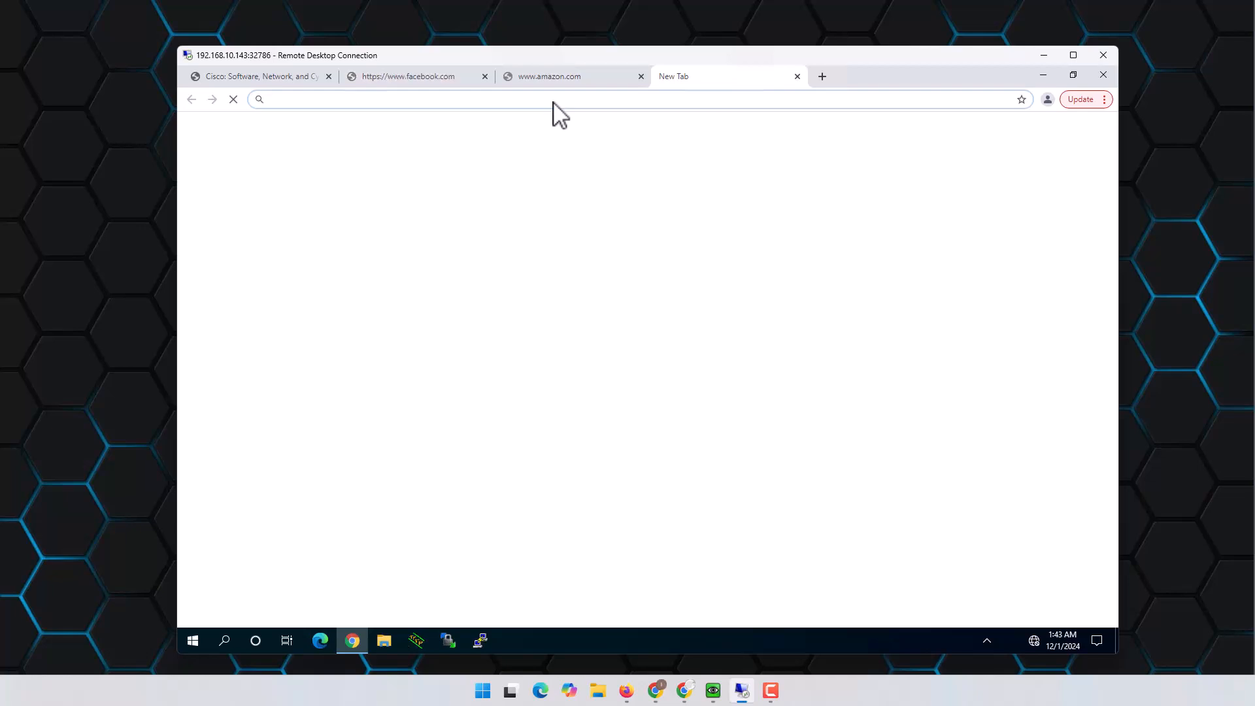
text(ebay)
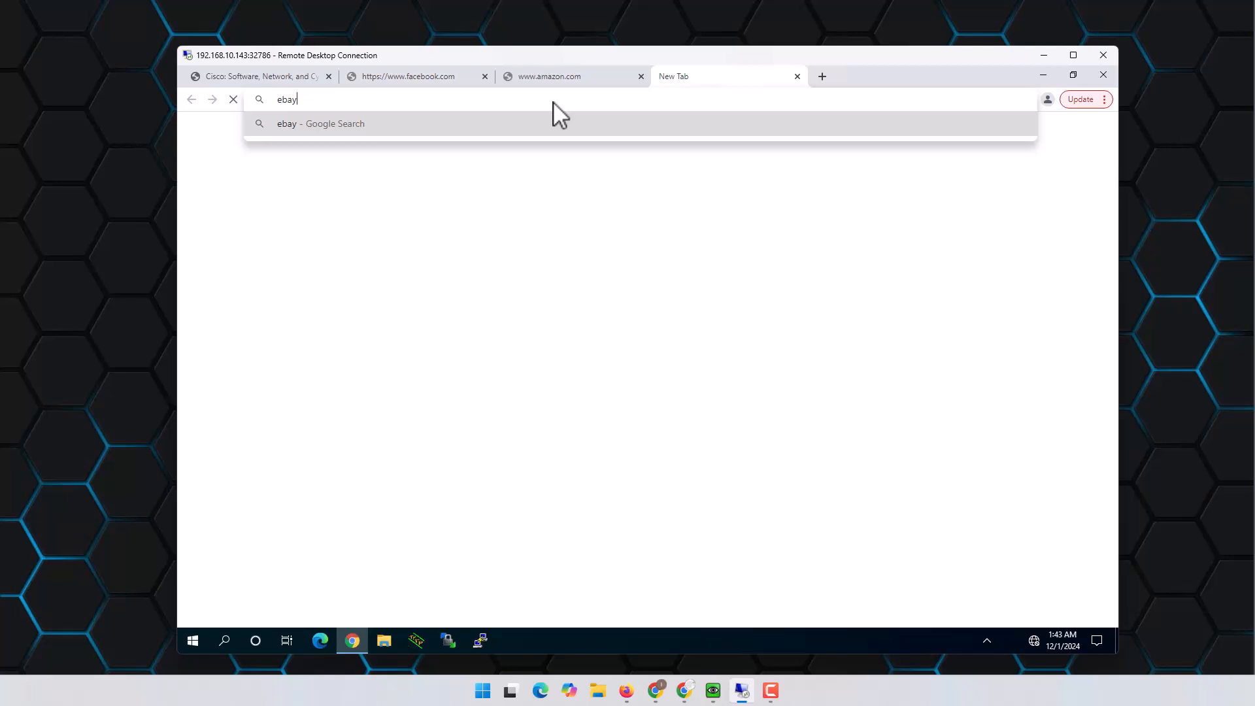
key(ctrl+Return)
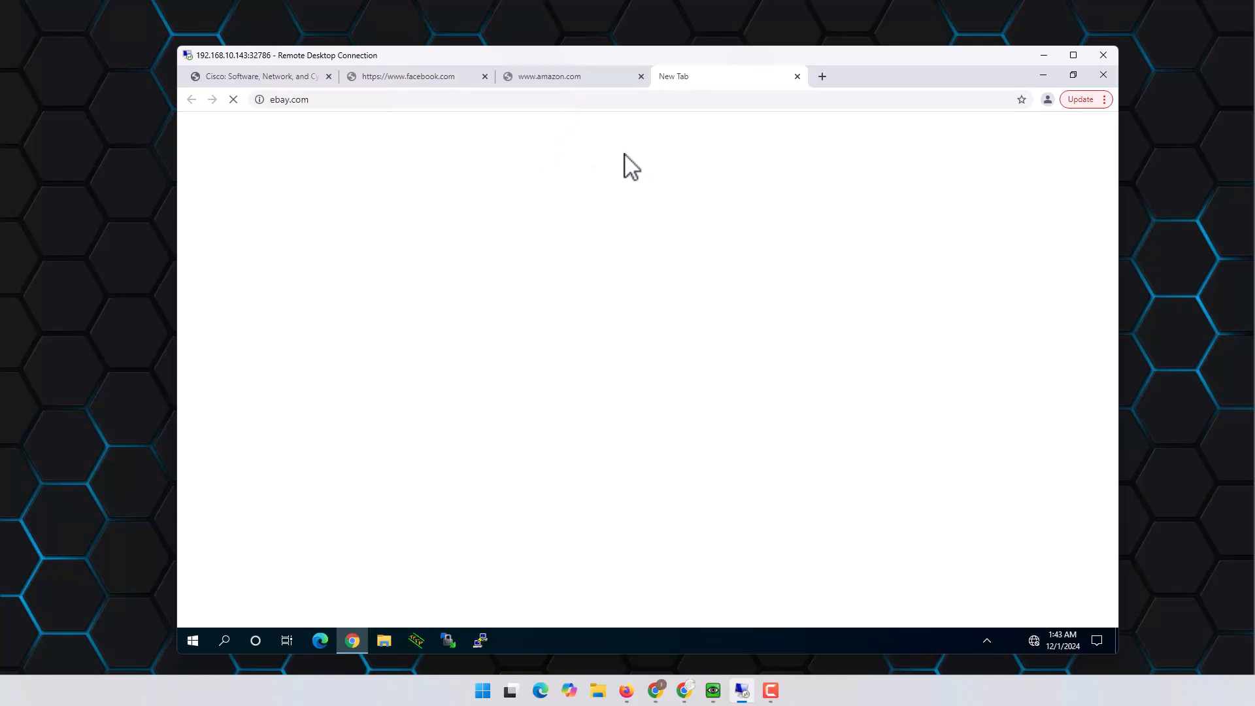
click(421, 80)
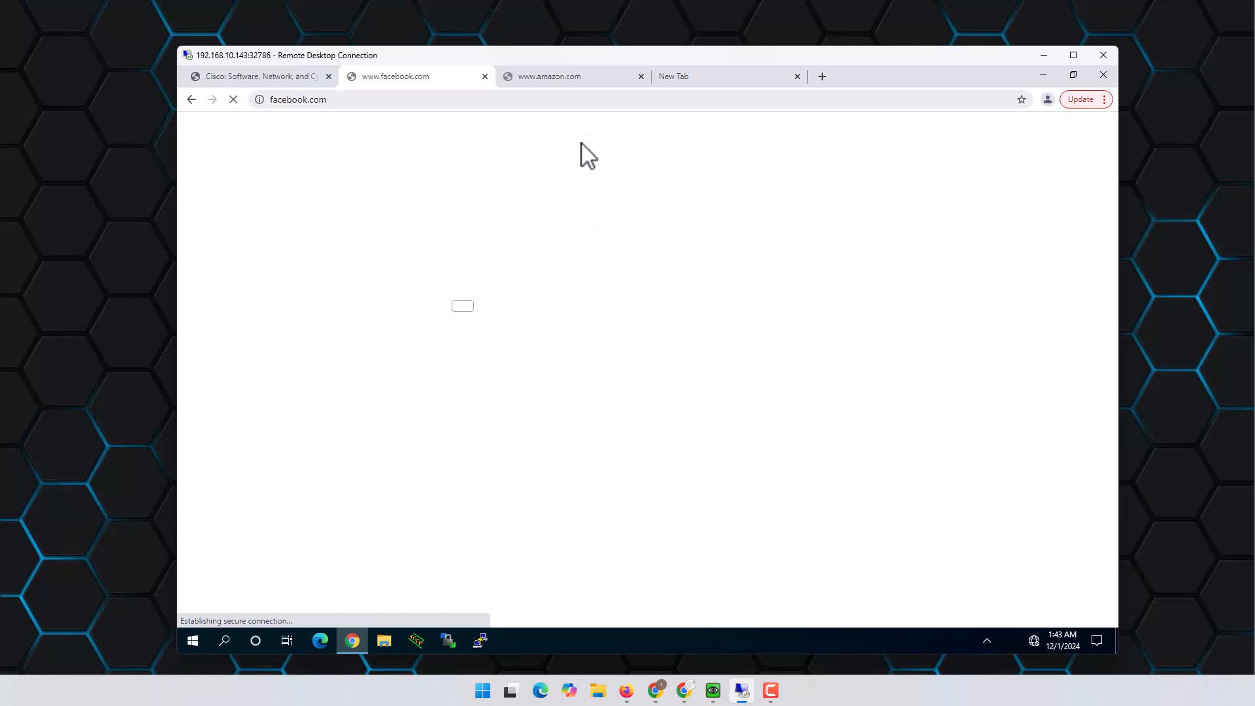
click(567, 83)
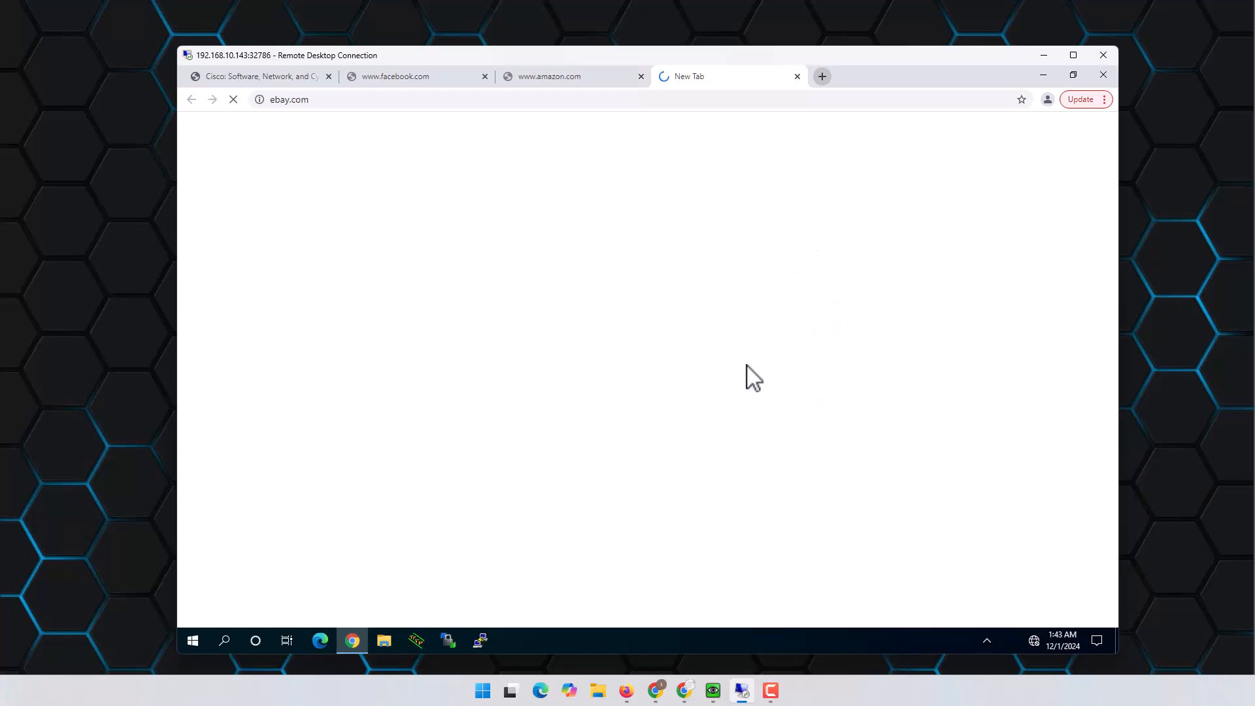
- Switch to Firepower Management Center and open the connection events analysis
click(660, 689)
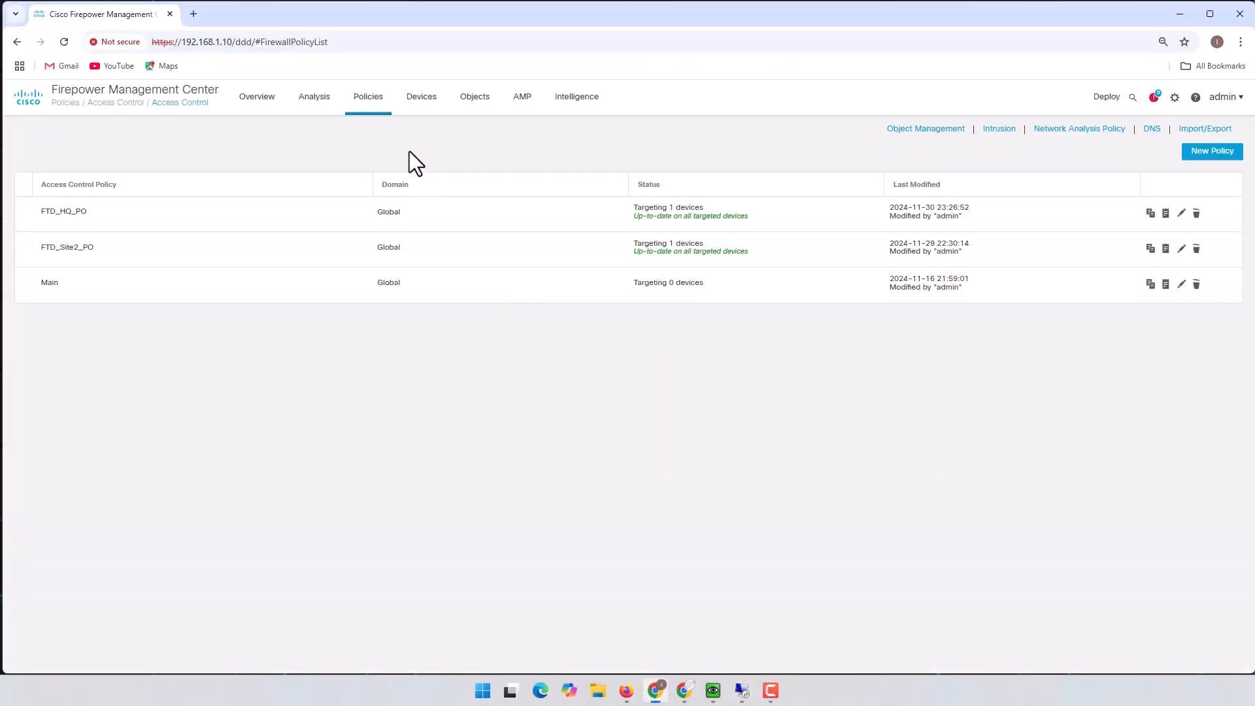
mouse_move(318, 108)
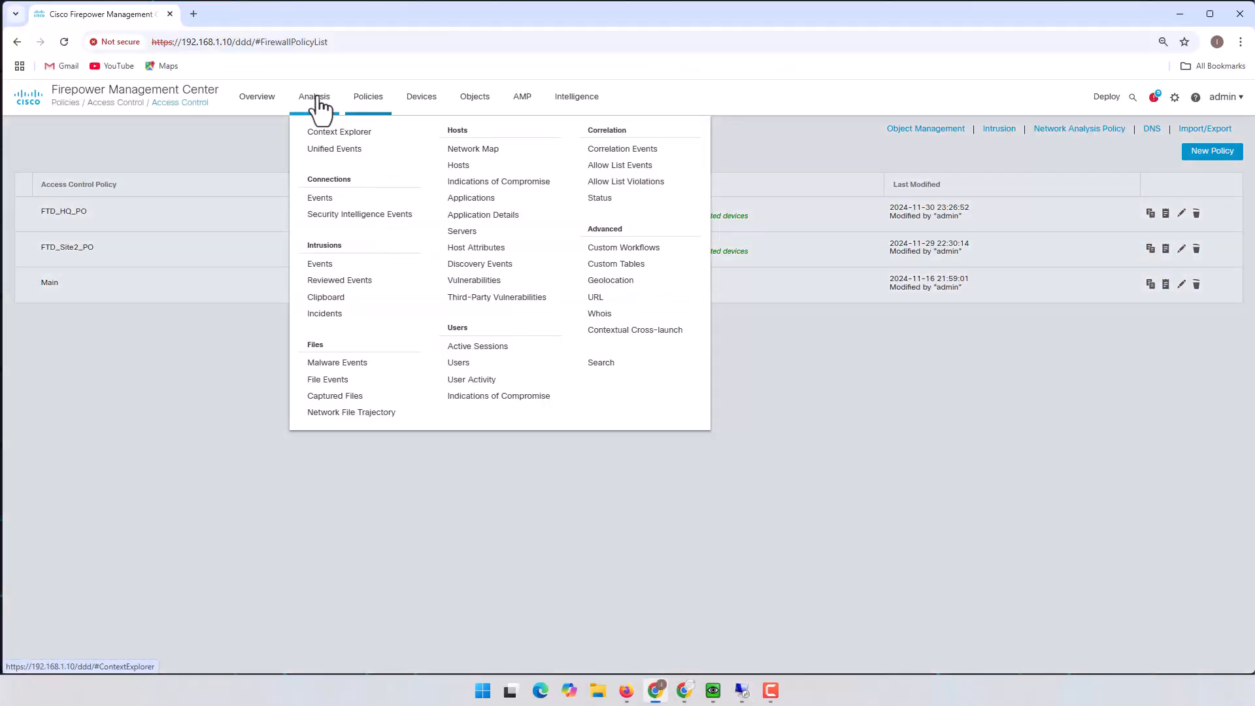
click(320, 265)
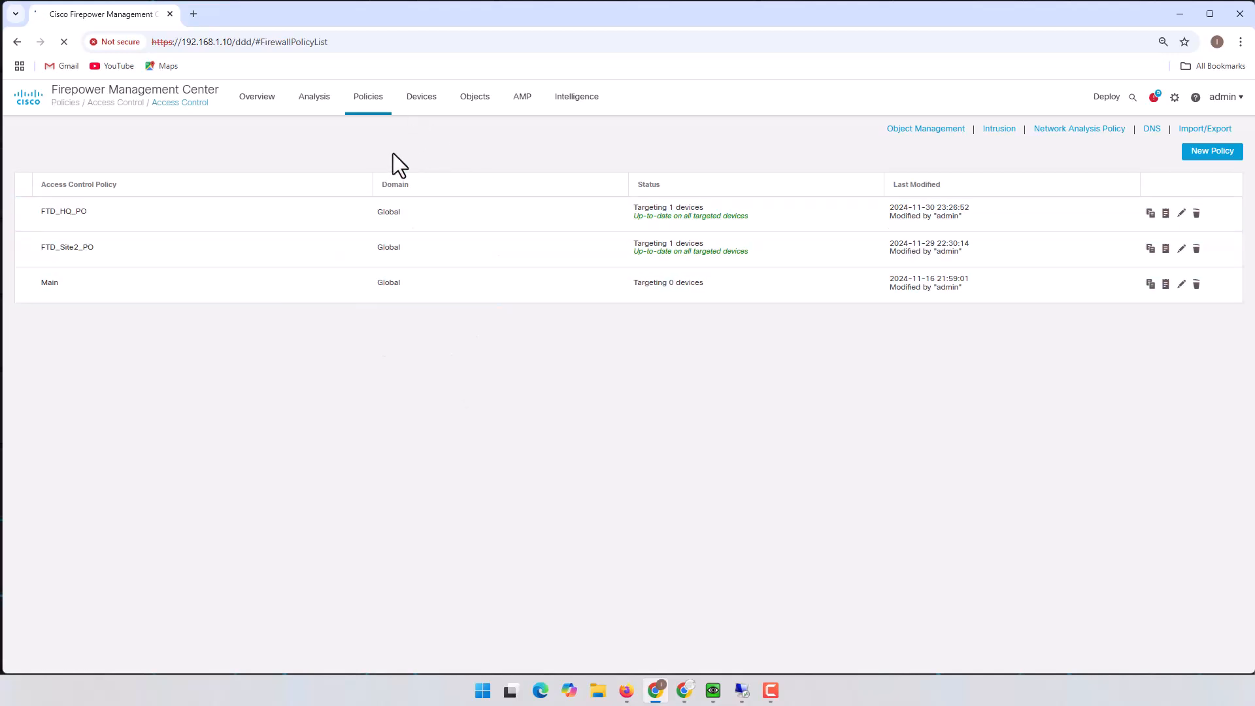
click(314, 110)
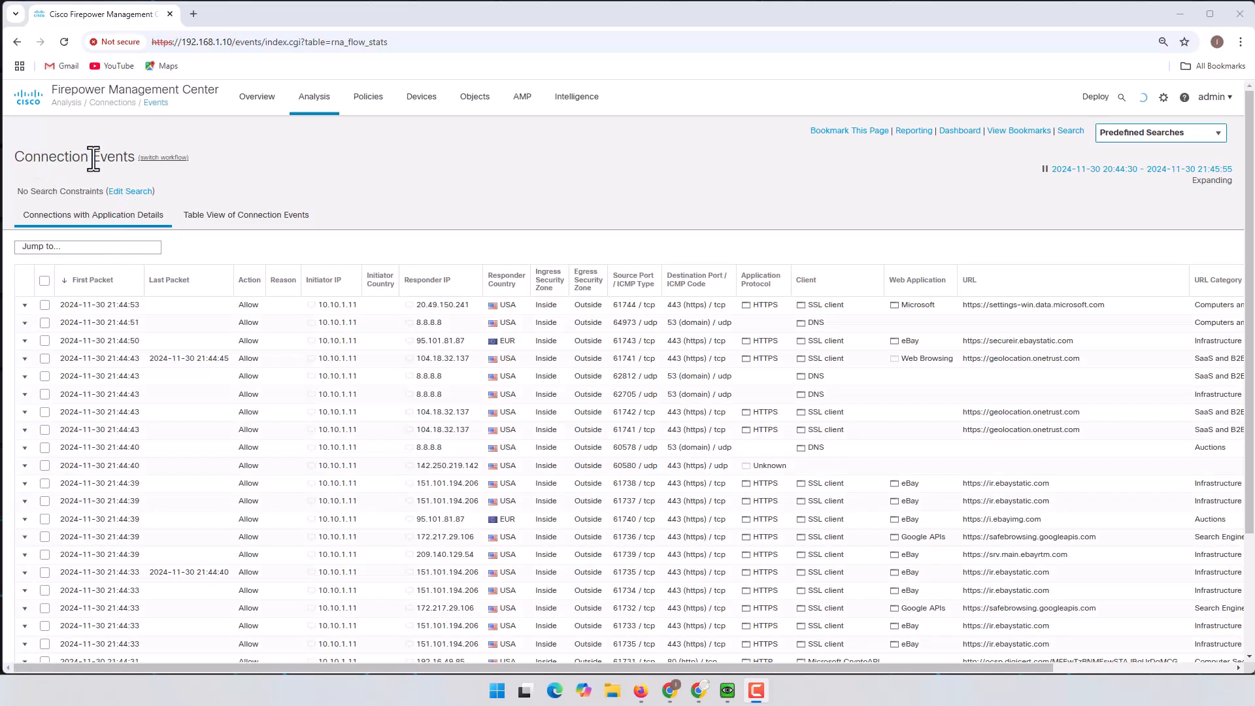
- Examine the first two pages of connection events, checking the action, web application and URL of the client's traffic
drag(94, 159, 128, 159)
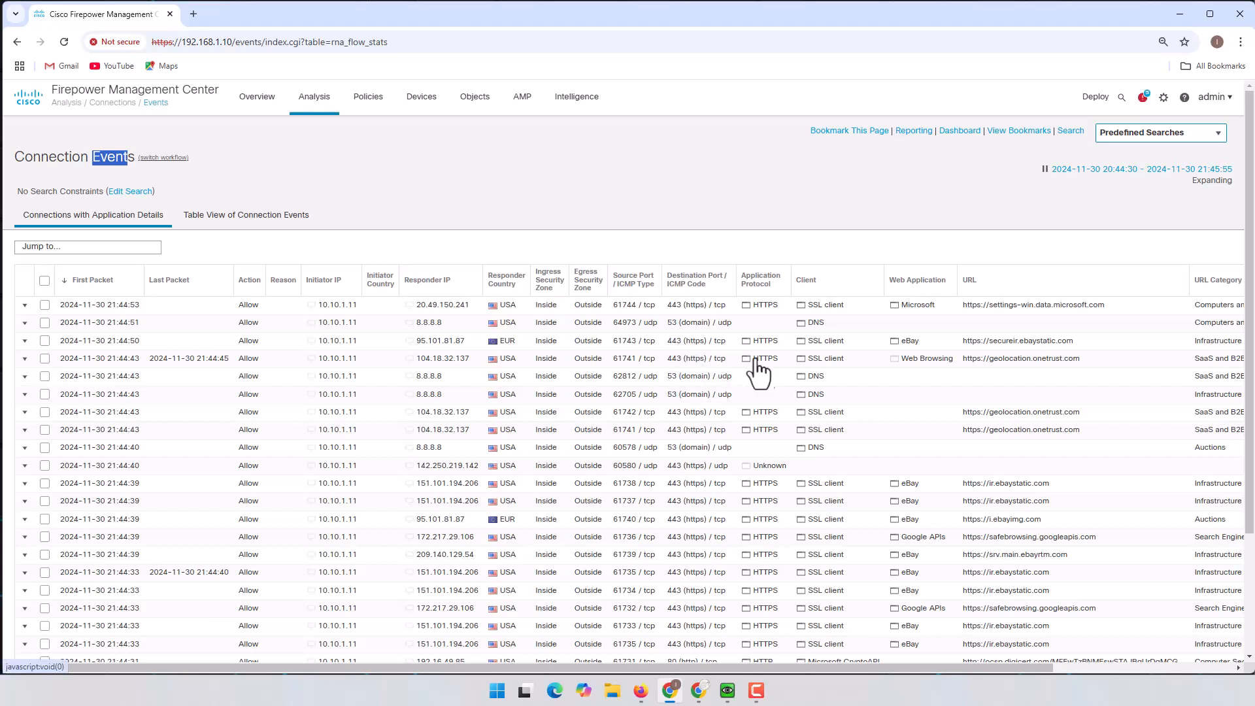
scroll(745, 358, down, 2)
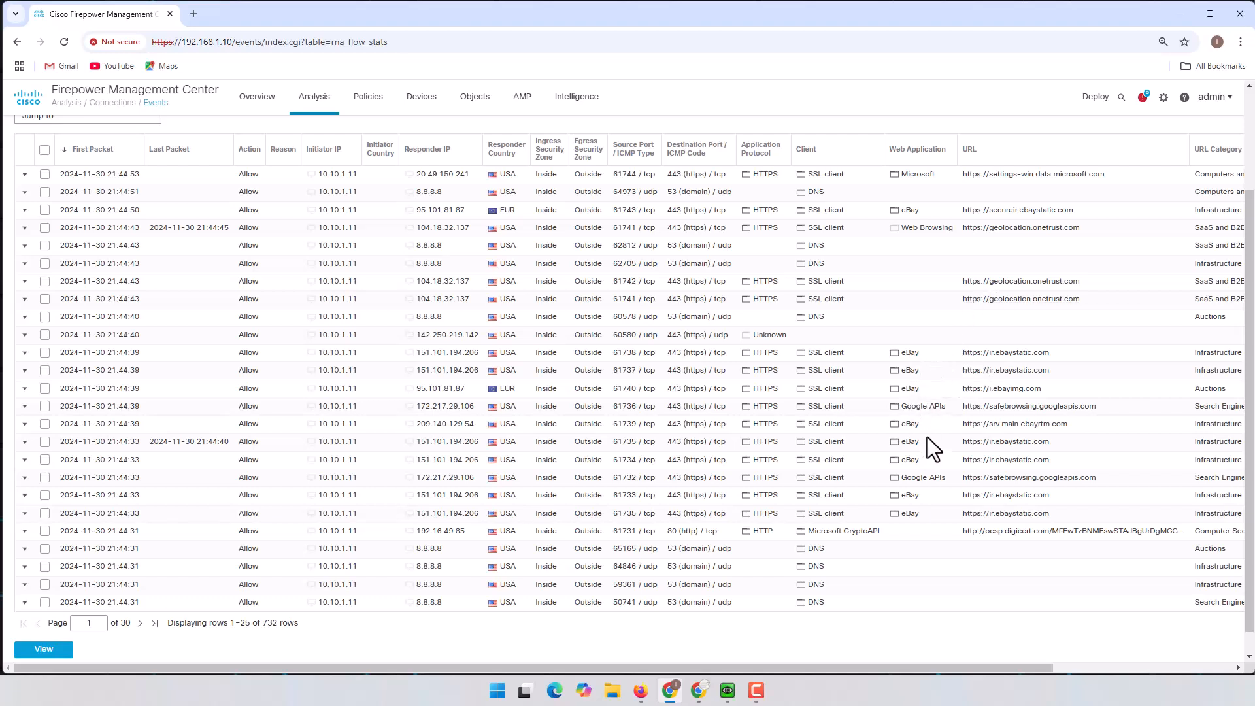
scroll(928, 435, down, 1)
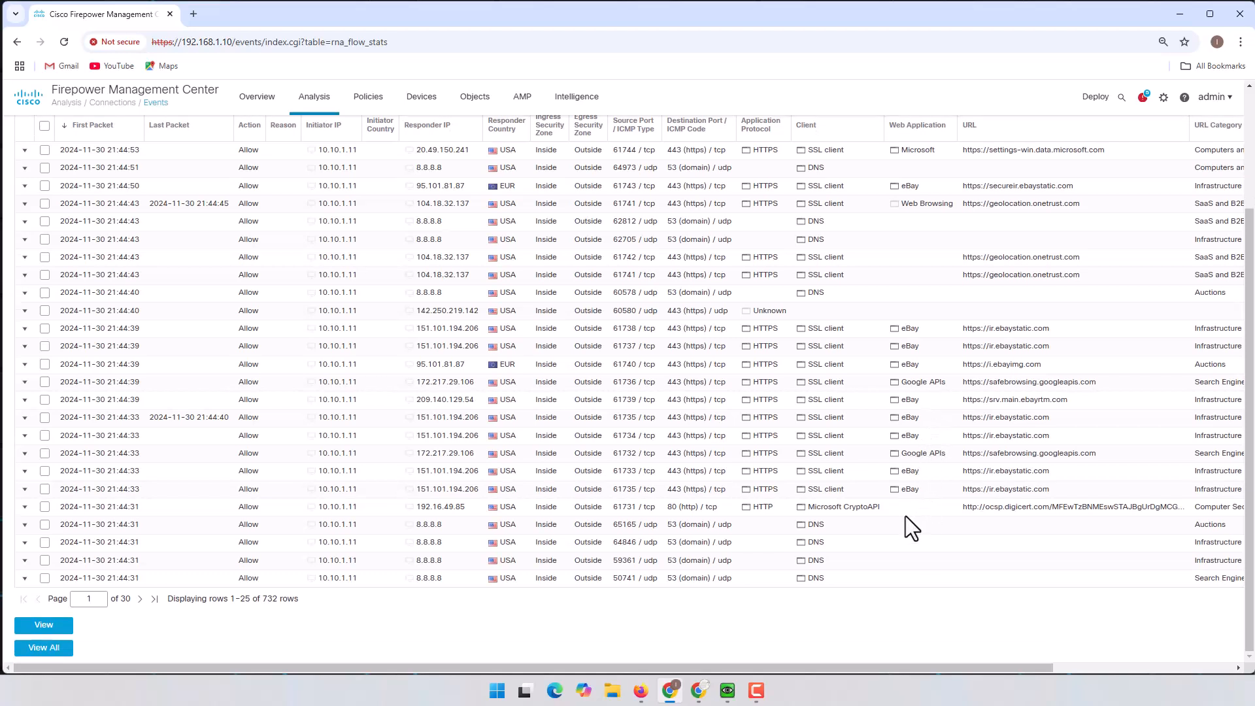
click(139, 600)
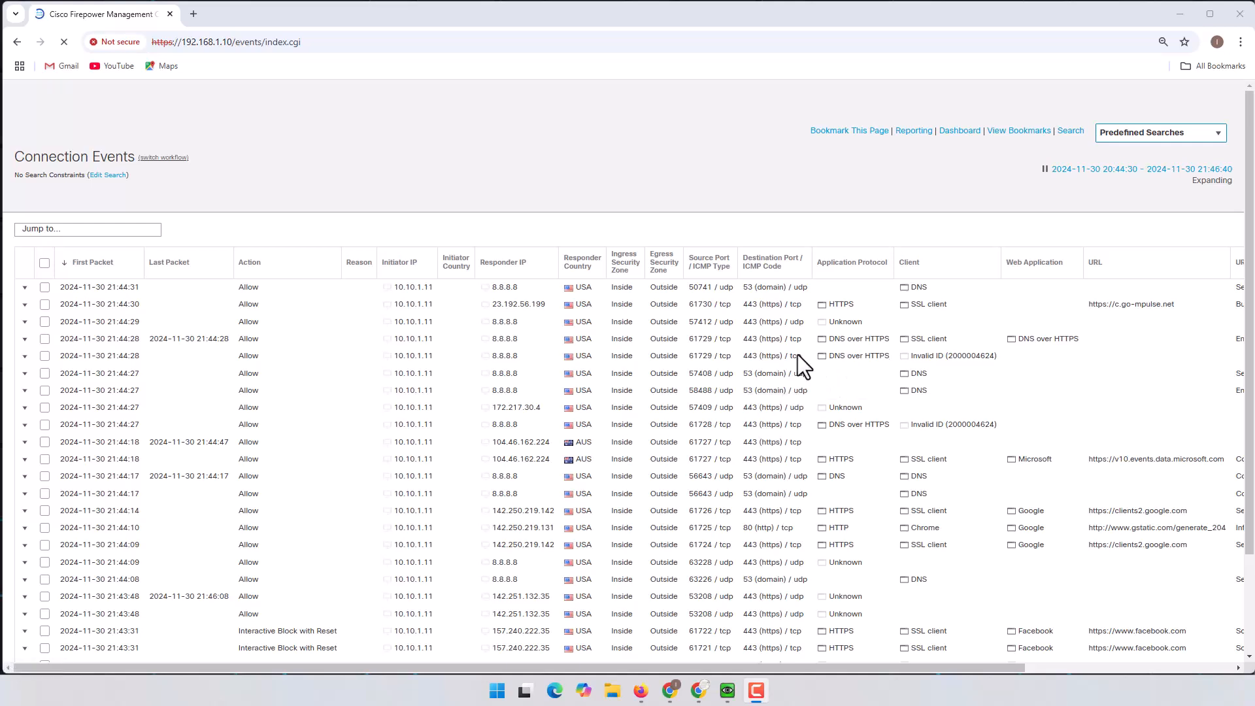
scroll(726, 394, down, 2)
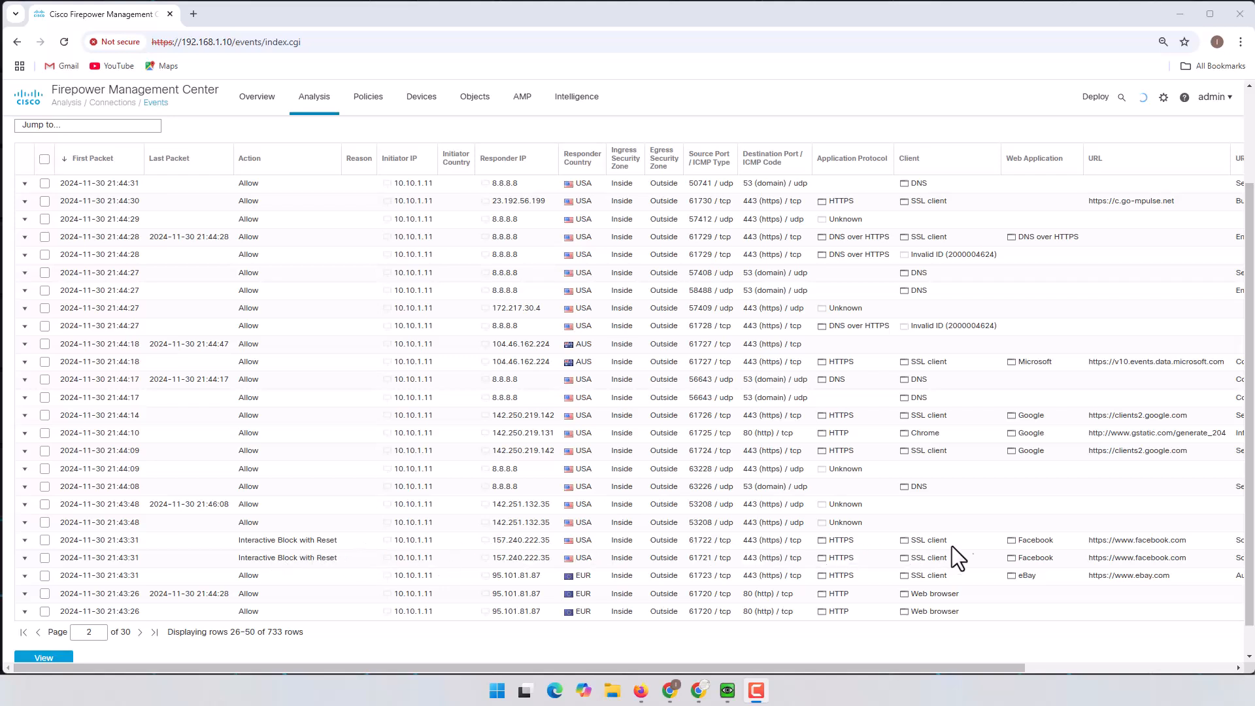
drag(1201, 541, 1120, 540)
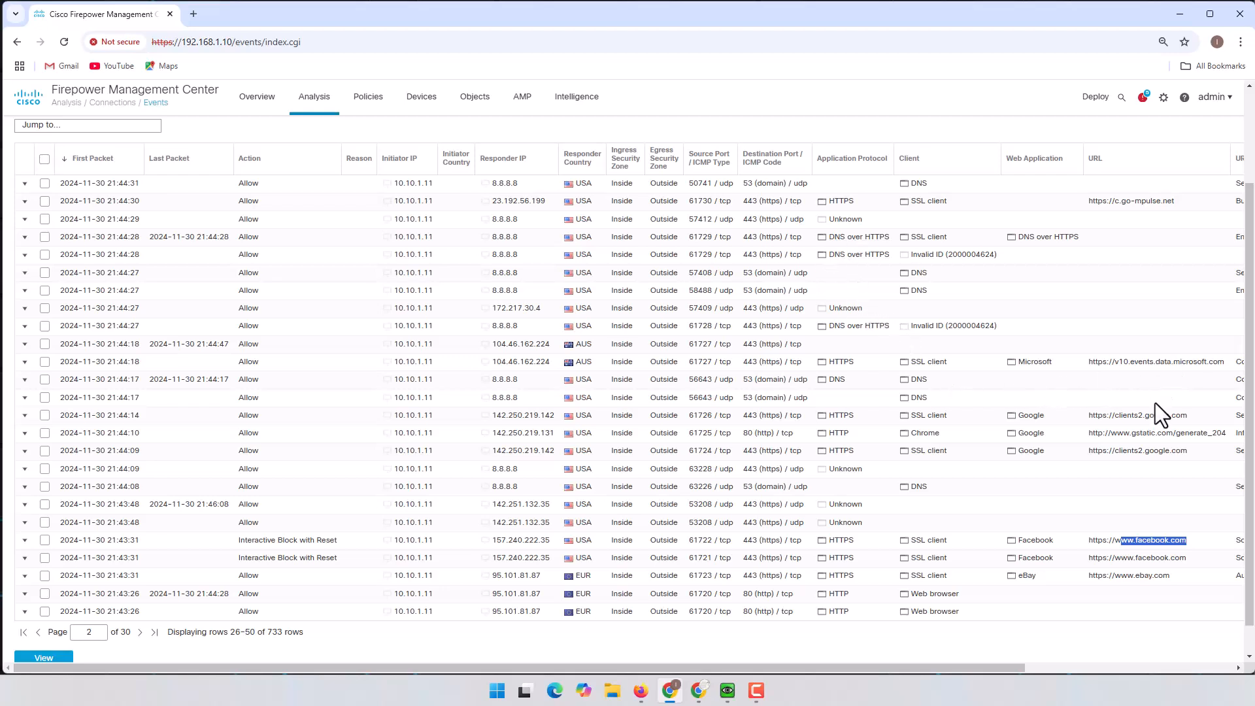
scroll(1073, 370, down, 1)
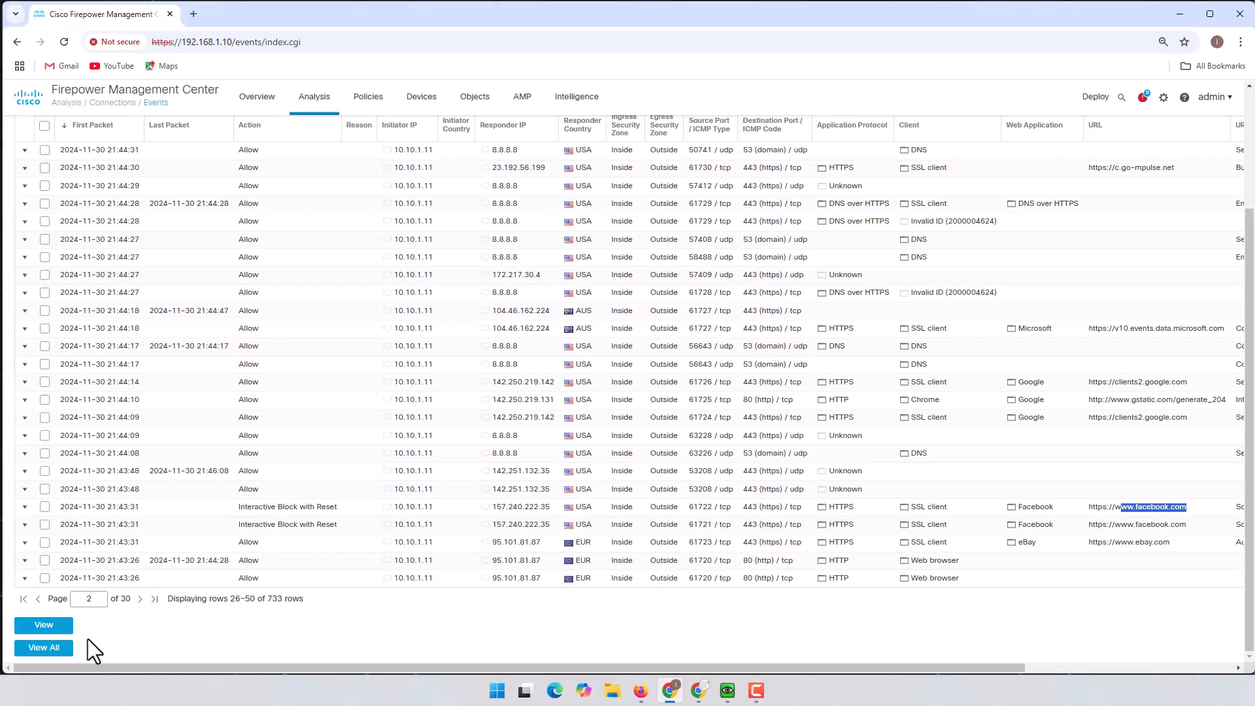
- Go to page 3 of the connection events and examine the actions applied to the Facebook and Amazon connections
click(139, 600)
double_click(269, 599)
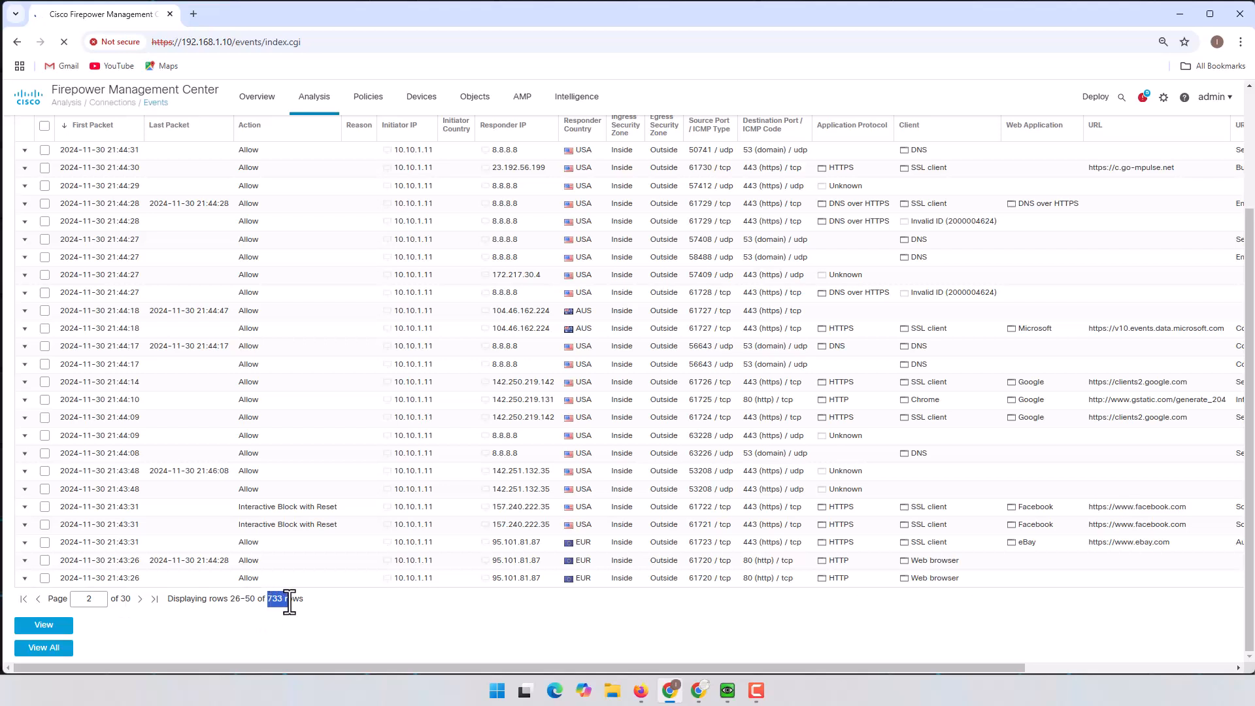
drag(288, 602, 286, 602)
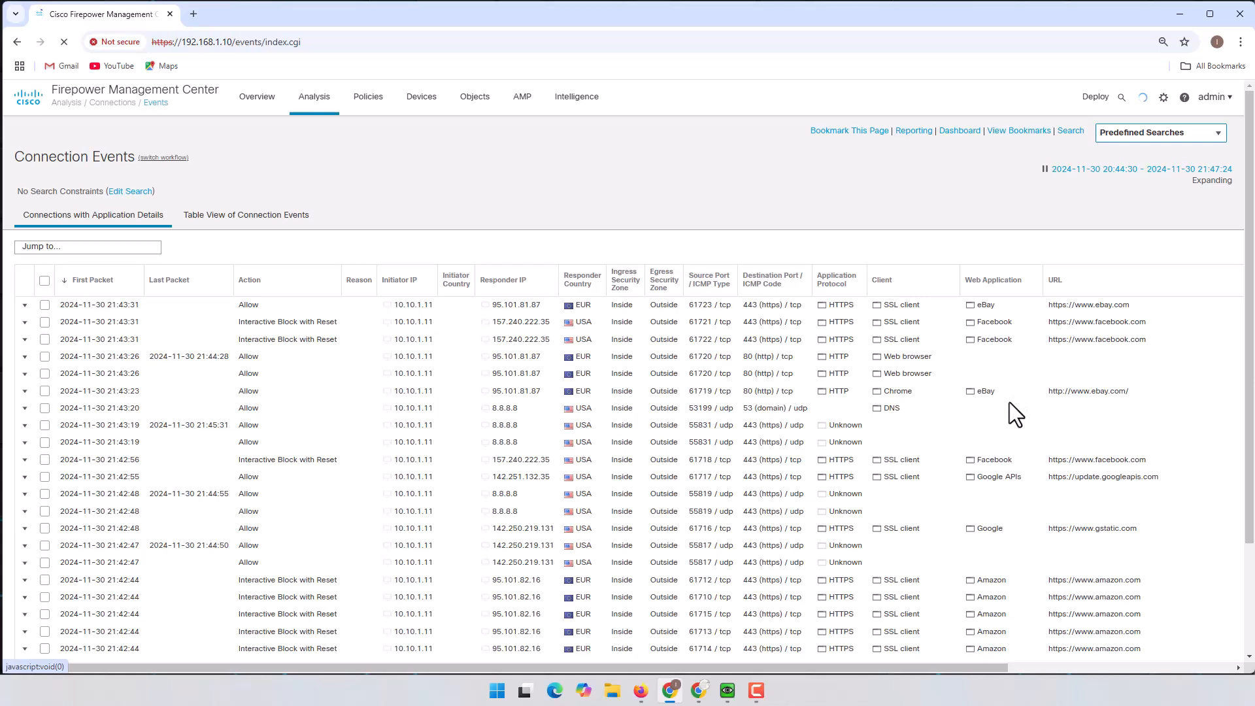
scroll(1010, 402, down, 2)
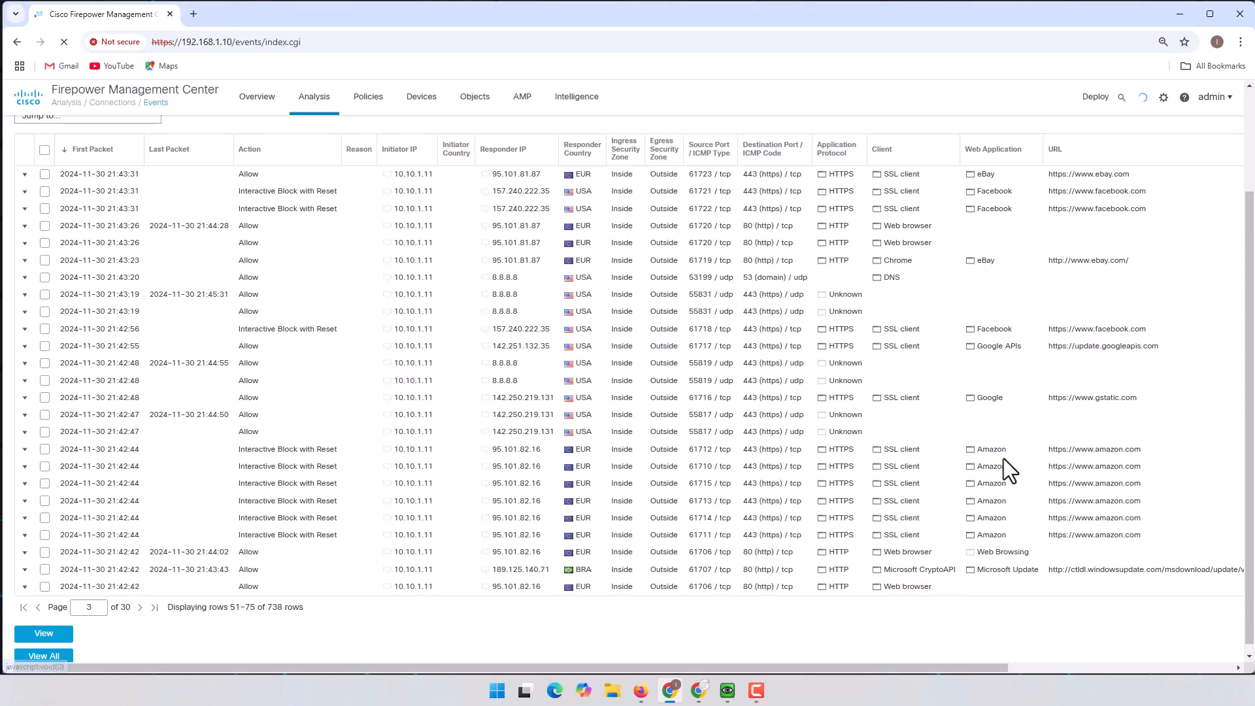
drag(1014, 450, 979, 452)
drag(1019, 331, 249, 332)
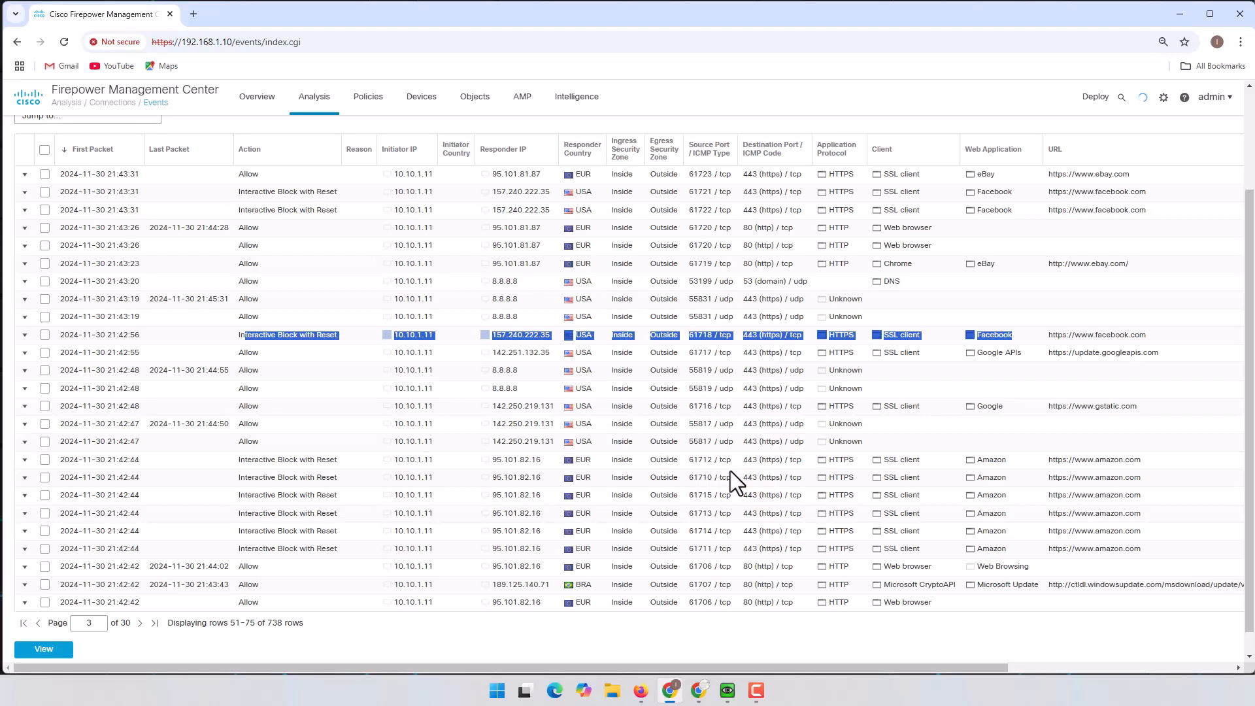
scroll(1157, 503, down, 1)
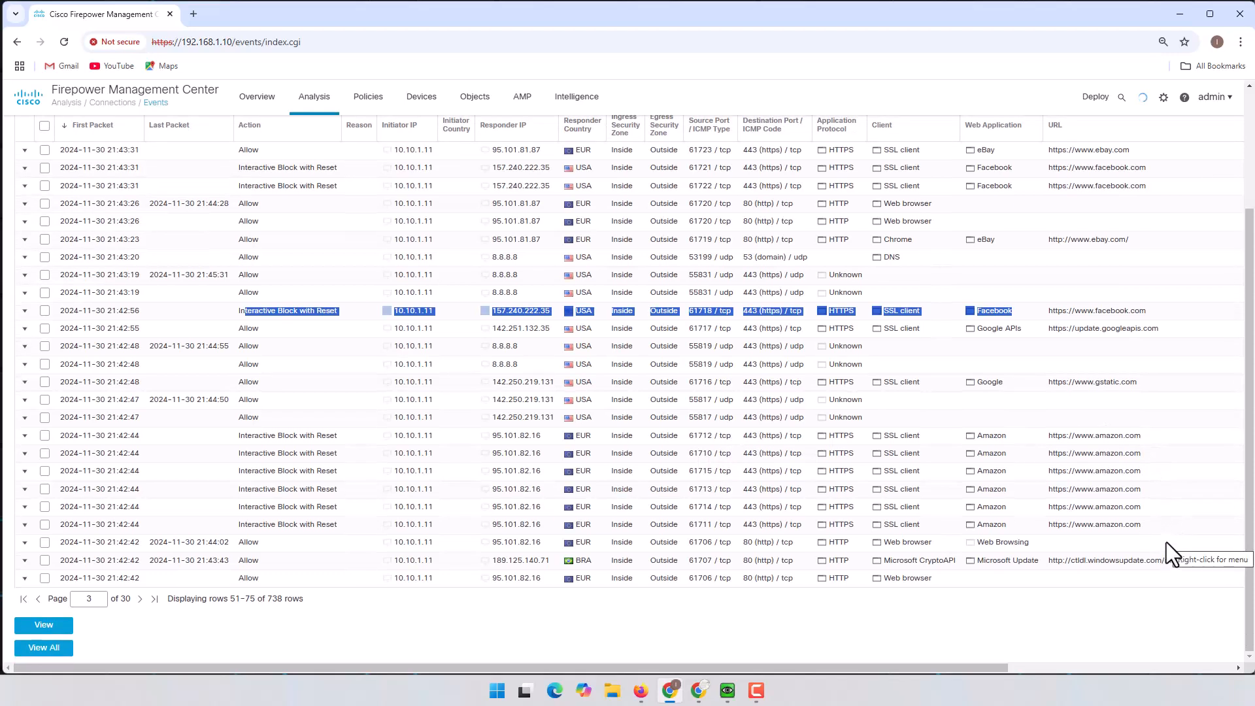
- Switch to the EVE topology in Firefox
click(1077, 618)
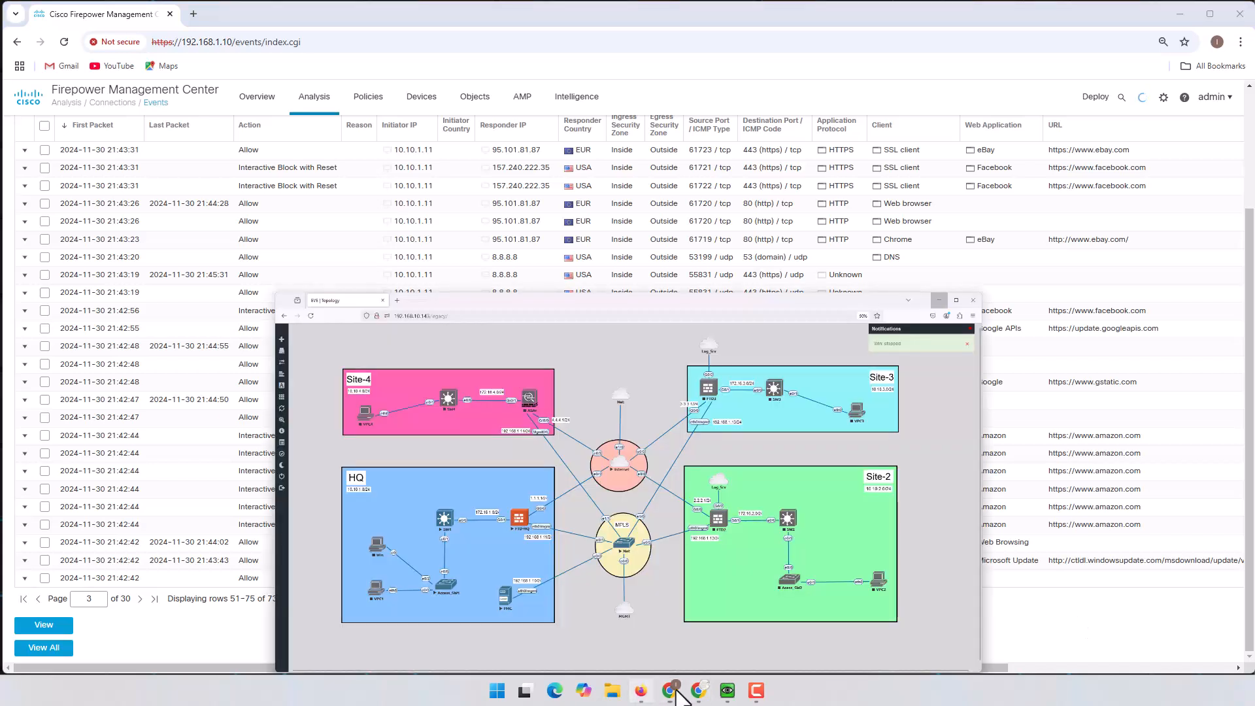
click(641, 690)
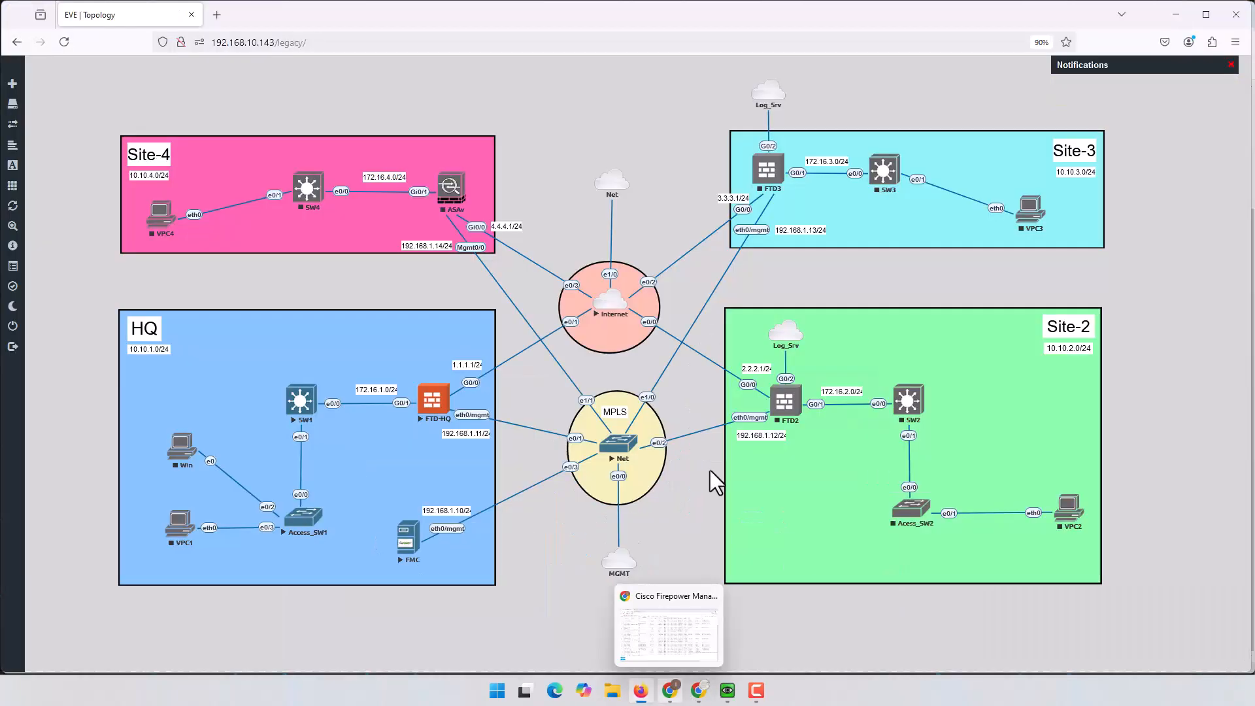